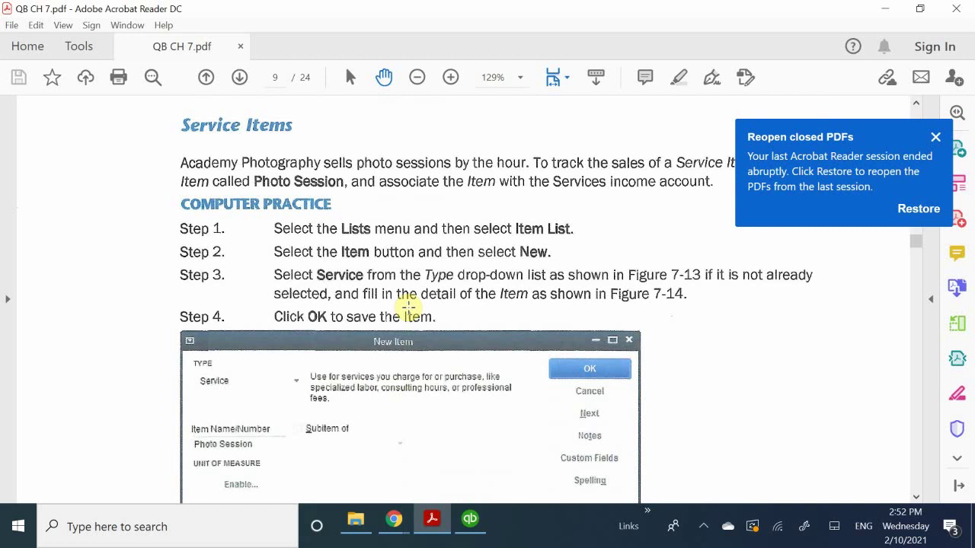
Scroll back and forth through the reference guide to review the service item steps.
scroll(408, 306, "down", 10)
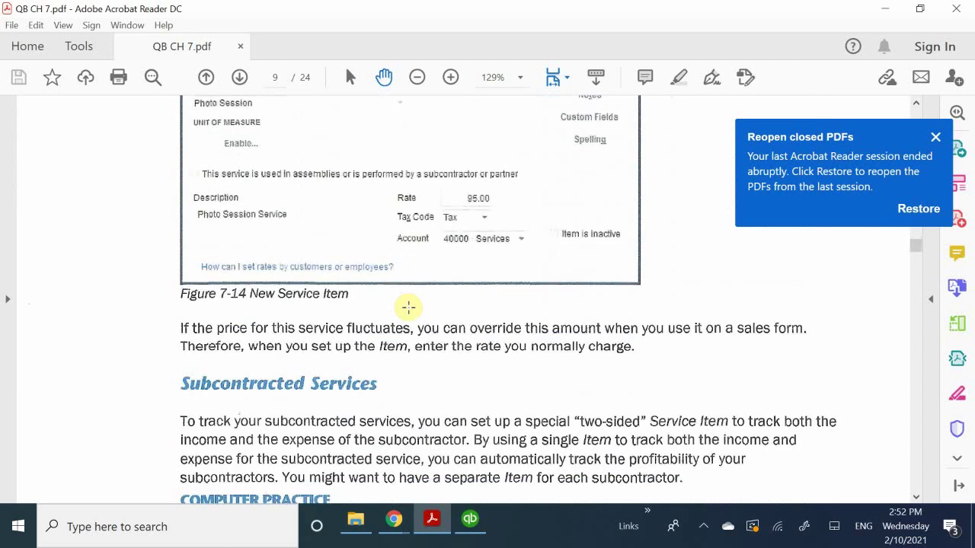
scroll(408, 306, "down", 3)
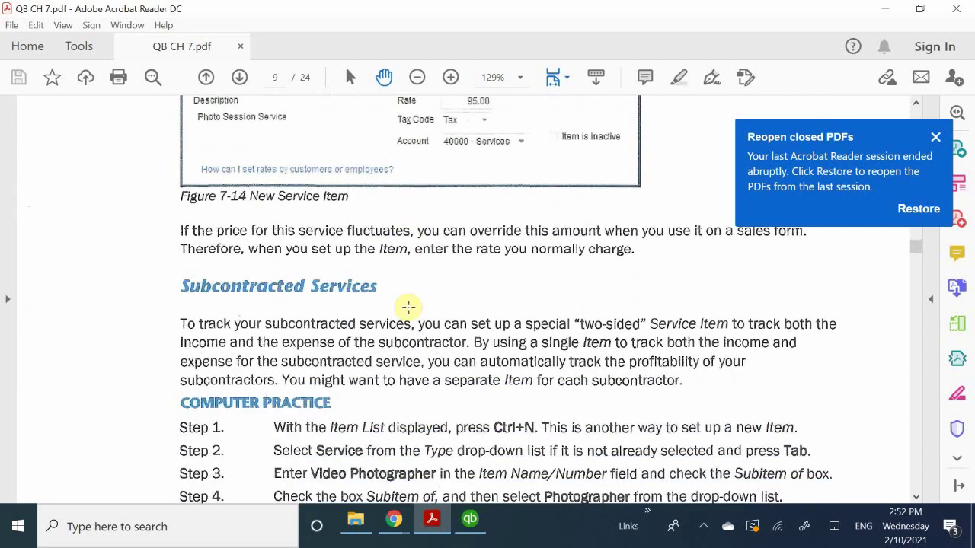
scroll(408, 307, "up", 9)
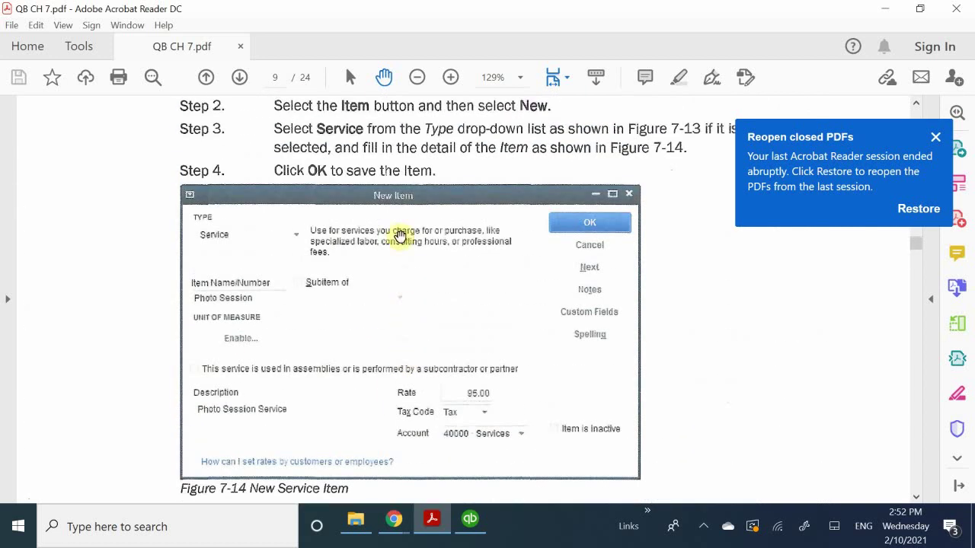
scroll(343, 394, "up", 4)
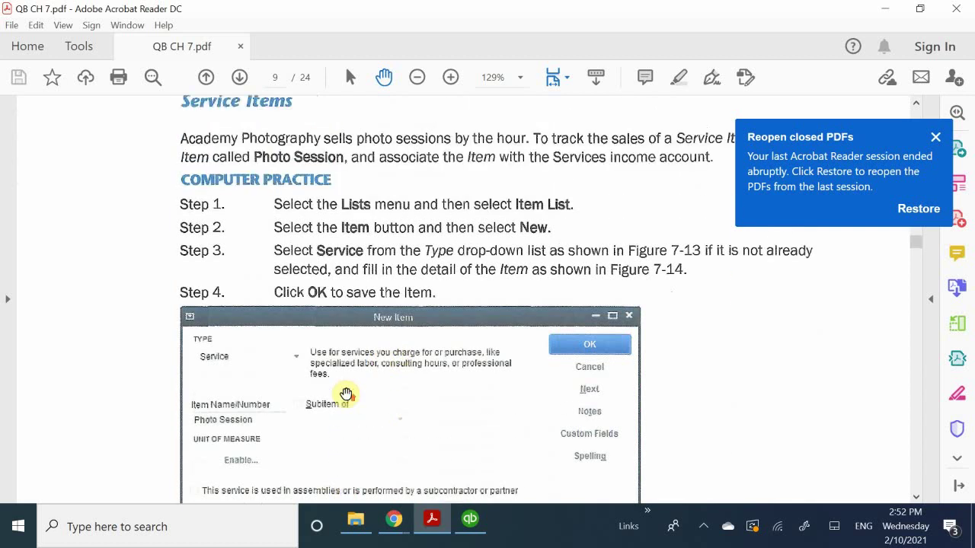
scroll(344, 394, "up", 2)
scroll(345, 393, "up", 20)
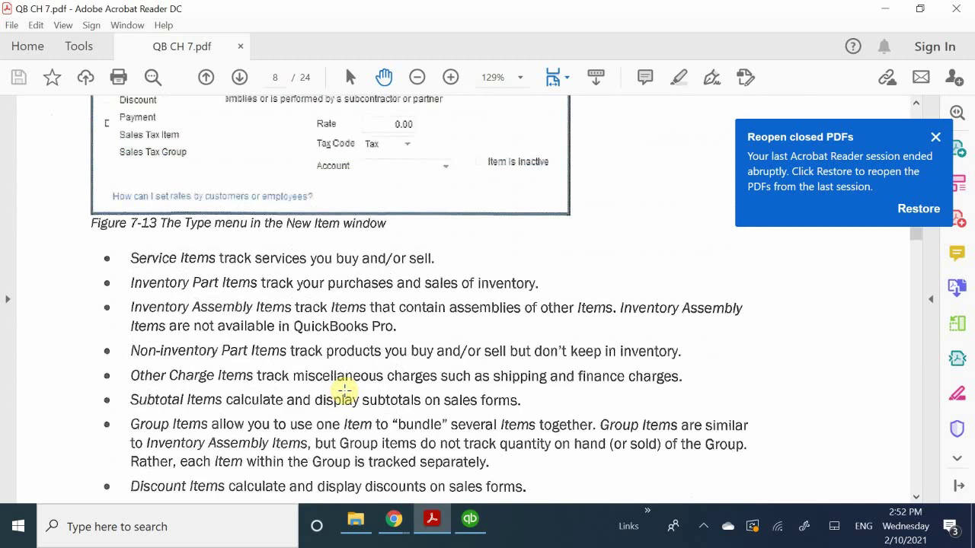
scroll(345, 390, "up", 7)
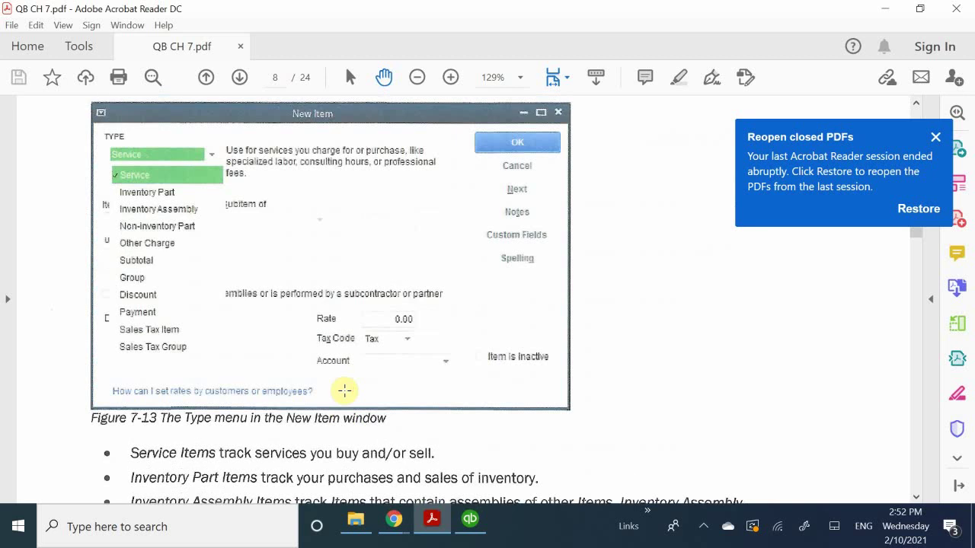
scroll(345, 390, "down", 20)
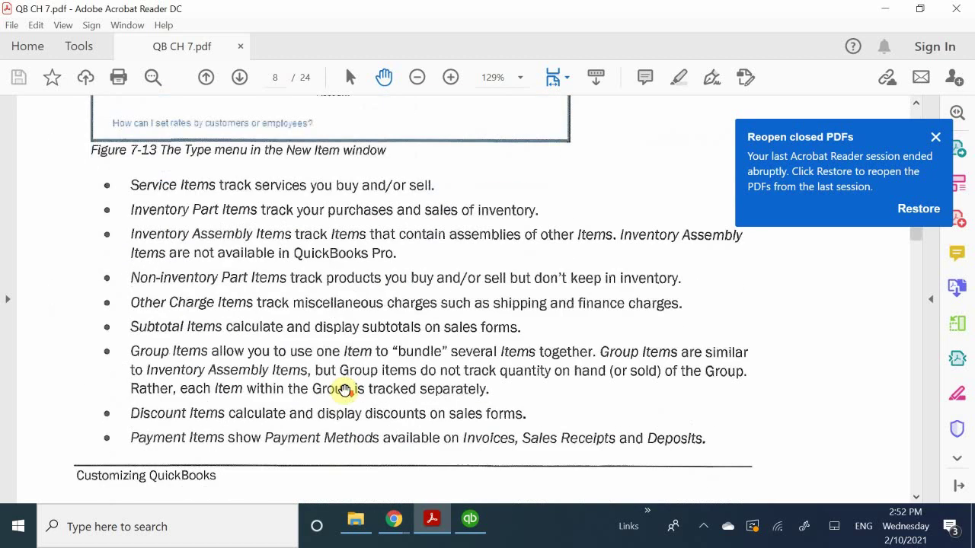
scroll(345, 390, "down", 3)
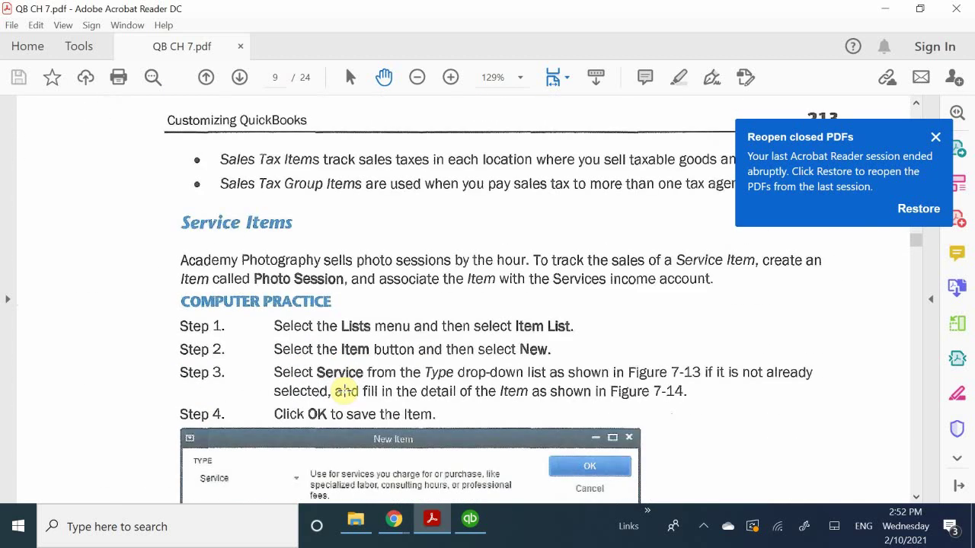
scroll(345, 390, "up", 2)
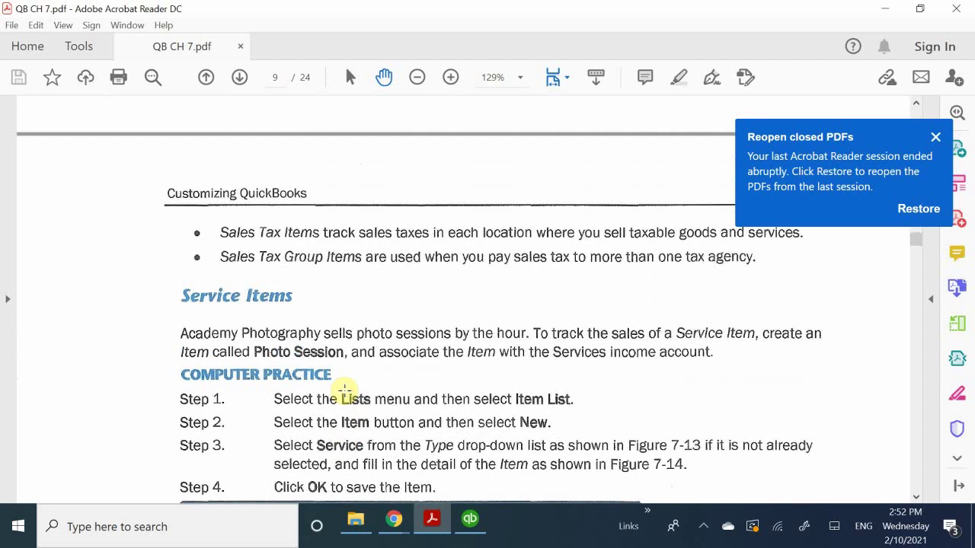
scroll(345, 390, "down", 4)
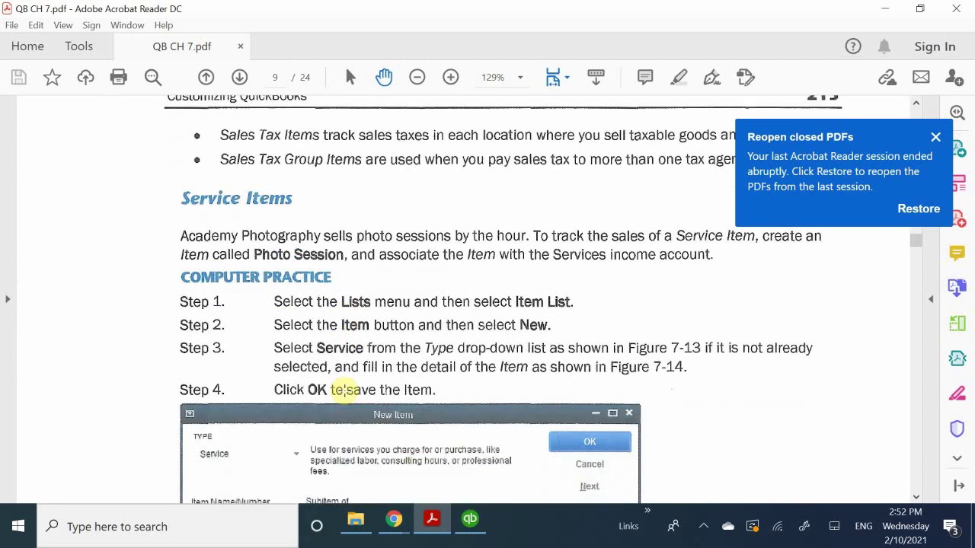
scroll(345, 390, "down", 2)
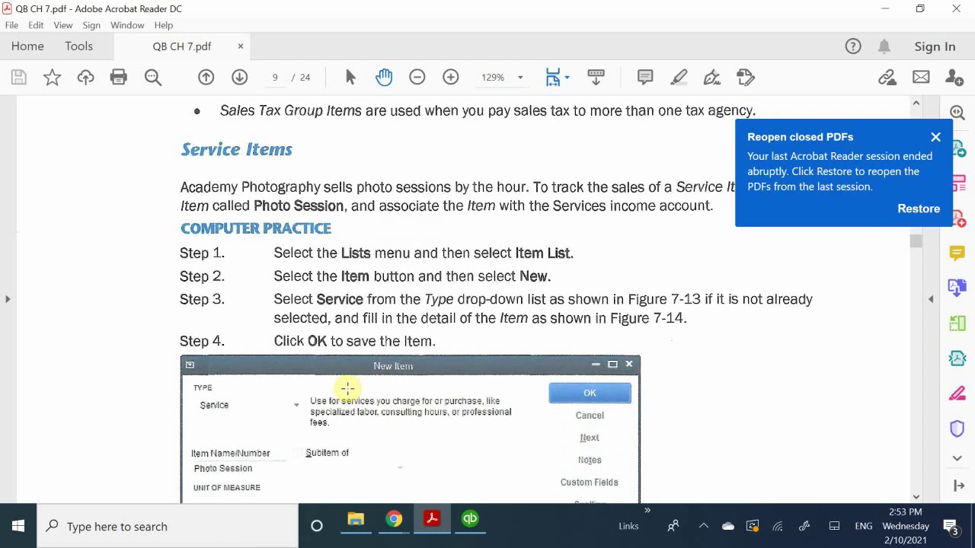
scroll(347, 389, "down", 1)
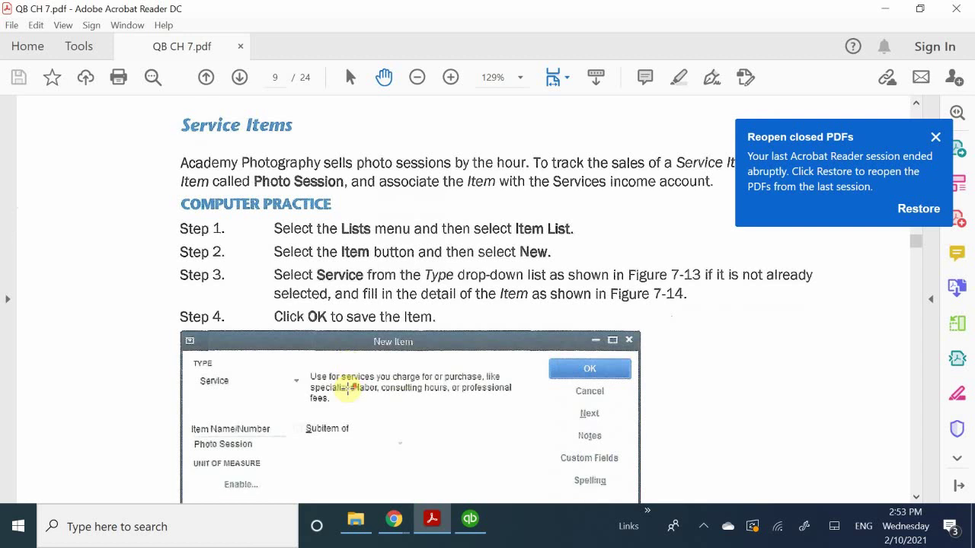
scroll(348, 389, "down", 1)
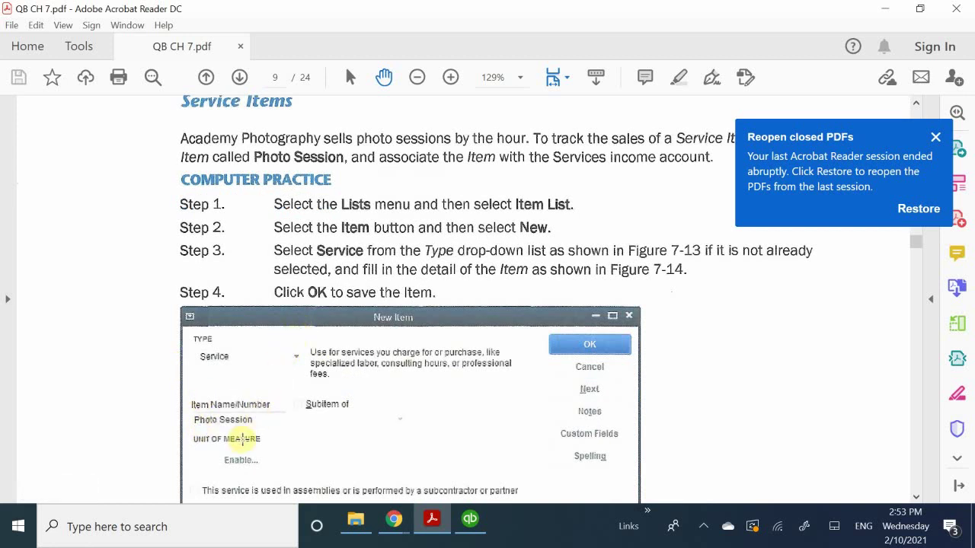
scroll(309, 400, "down", 1)
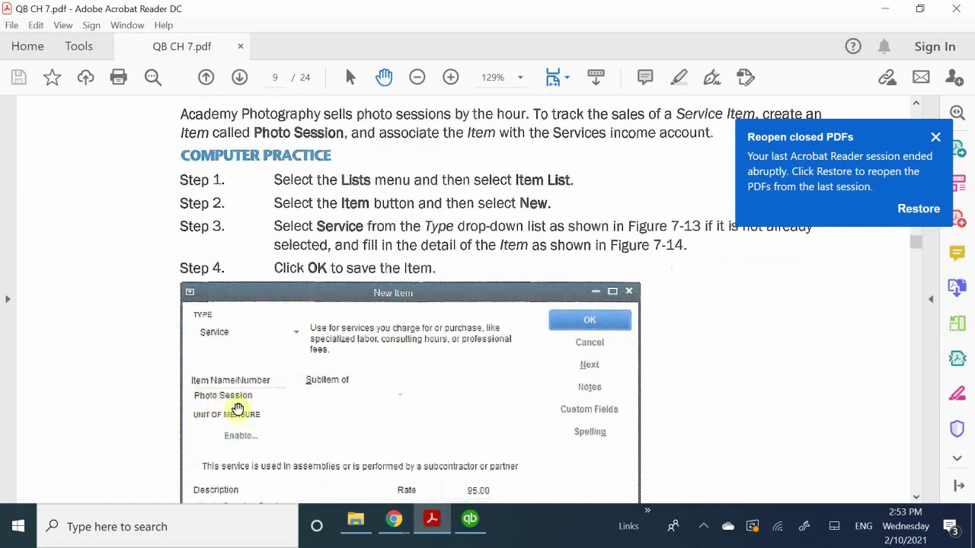
scroll(252, 451, "down", 1)
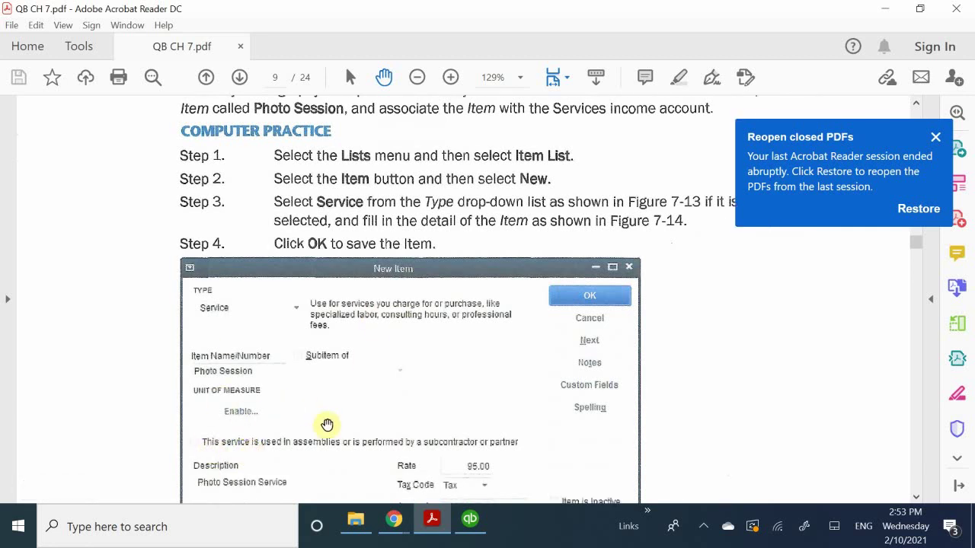
Back in the New Item window, enter 'Photo Session' as the service item's name.
left_click(470, 520)
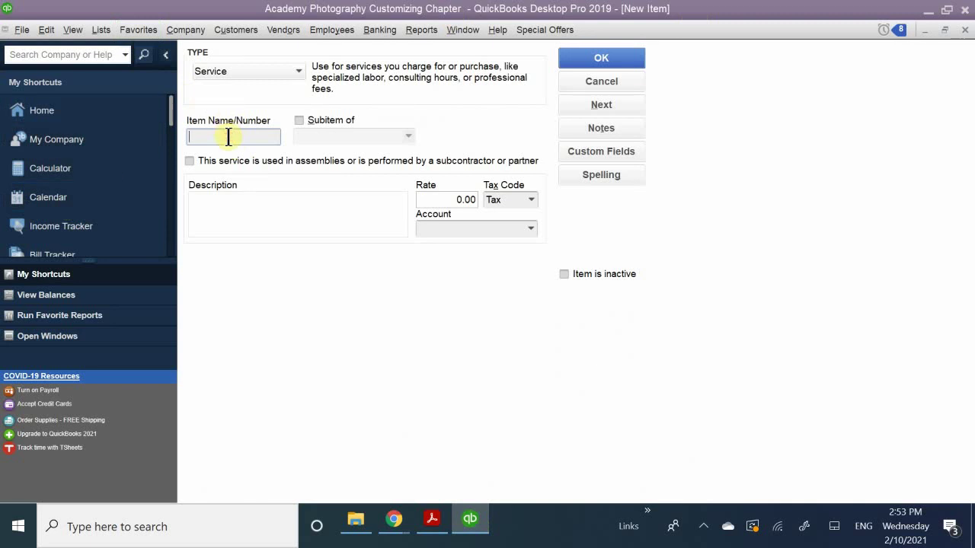
type("(")
key("BackSpace")
type("p")
key("BackSpace")
type("Ph")
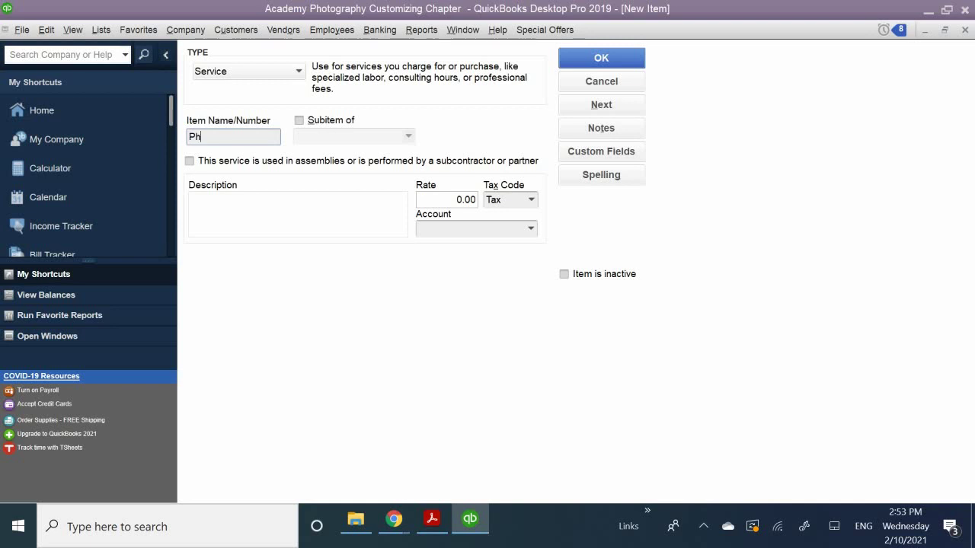
type("oto Session")
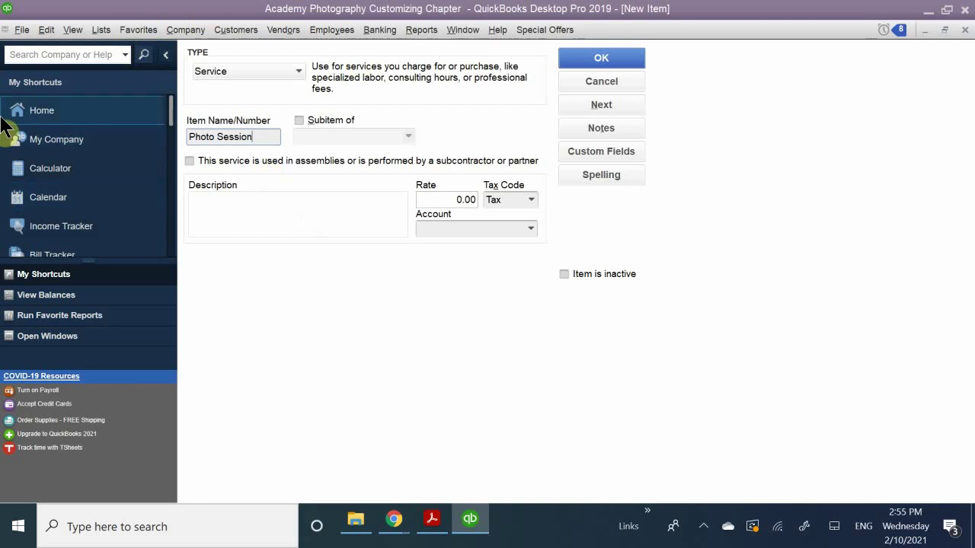
Enter 'A photo Session service' as the Photo Session item's description.
left_click(251, 221)
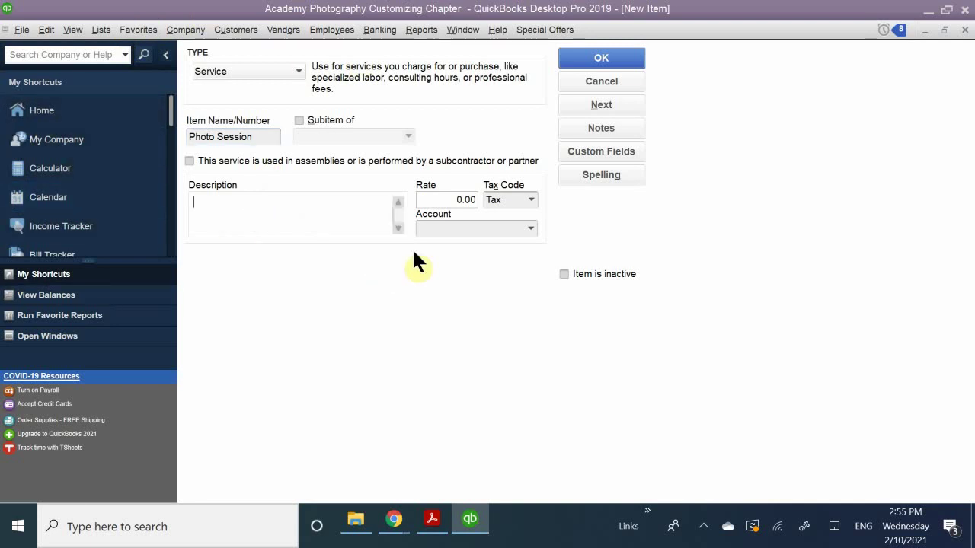
type("A ")
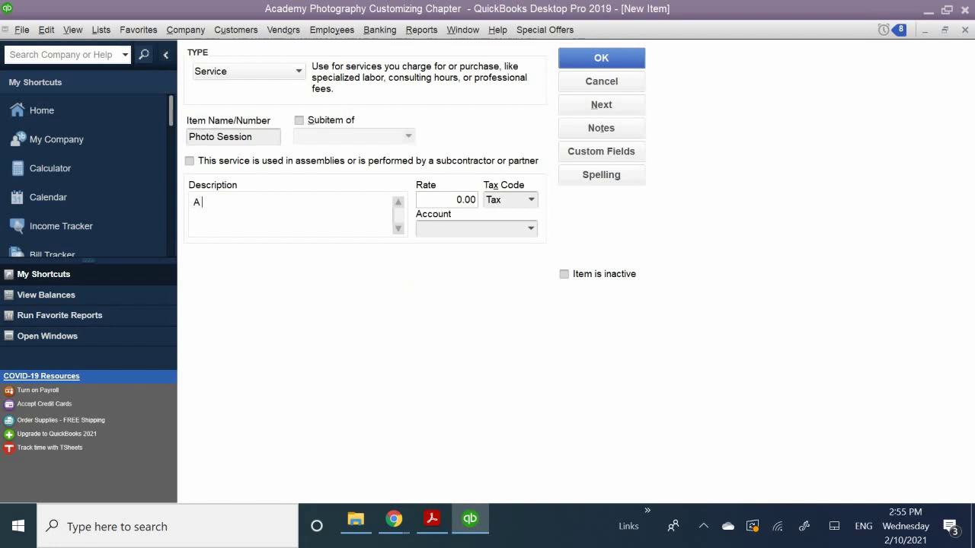
type("photo Sessions")
key("BackSpace")
key("BackSpace")
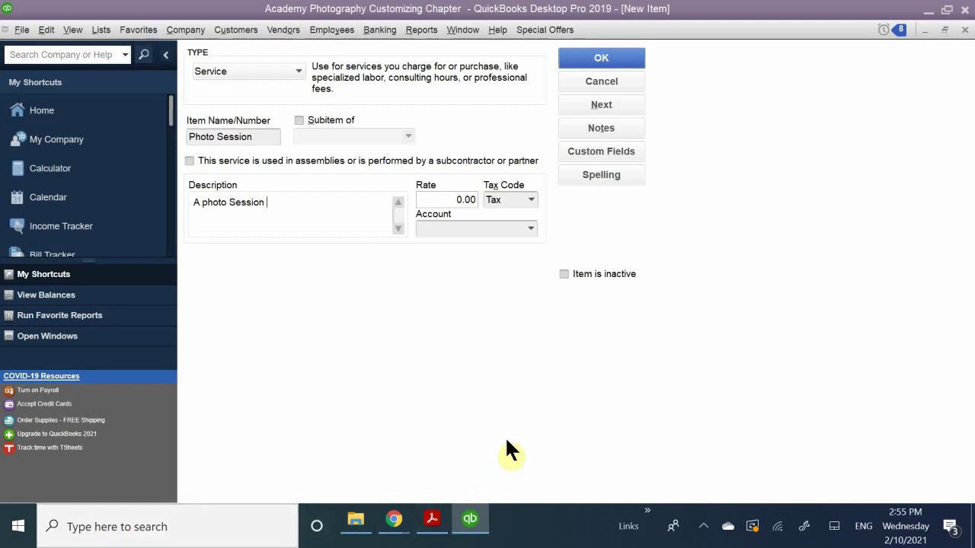
left_click(434, 519)
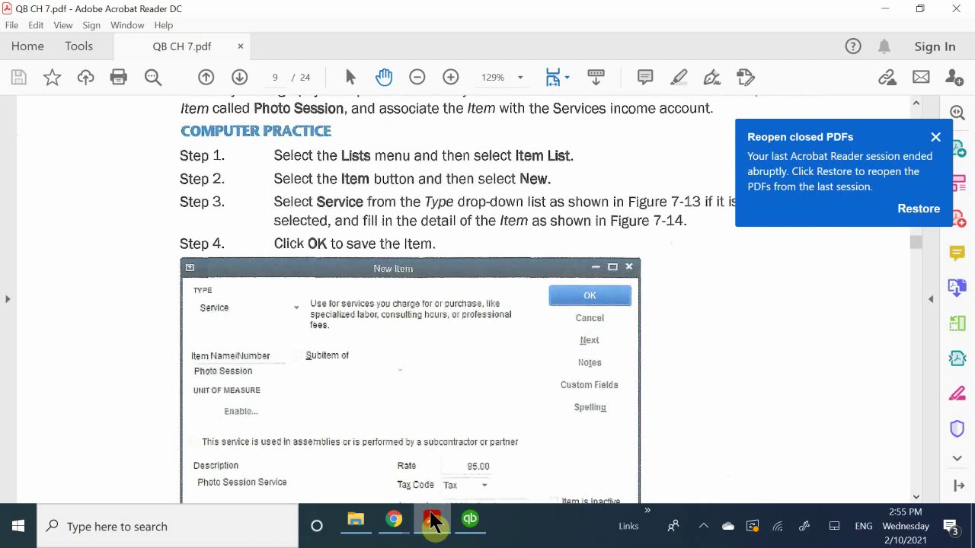
left_click(432, 519)
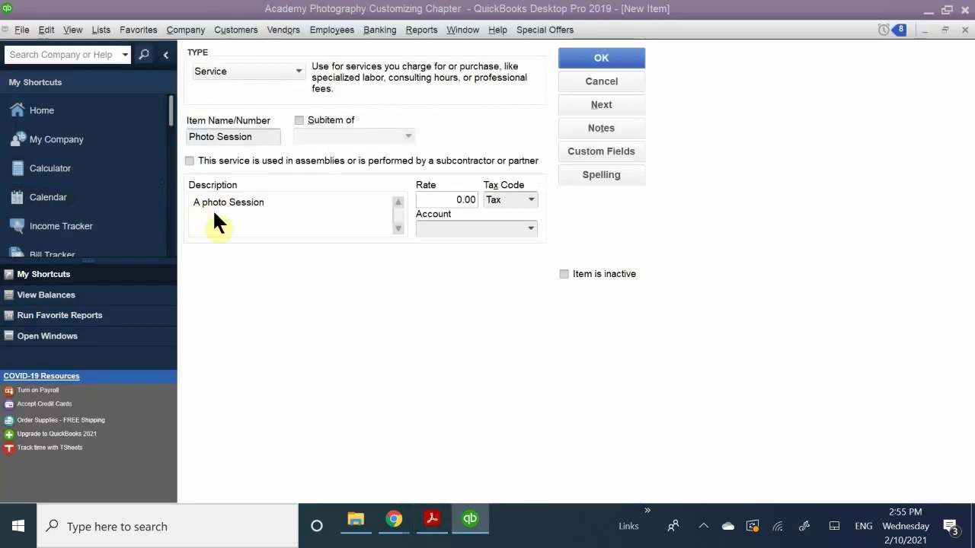
left_click(283, 203)
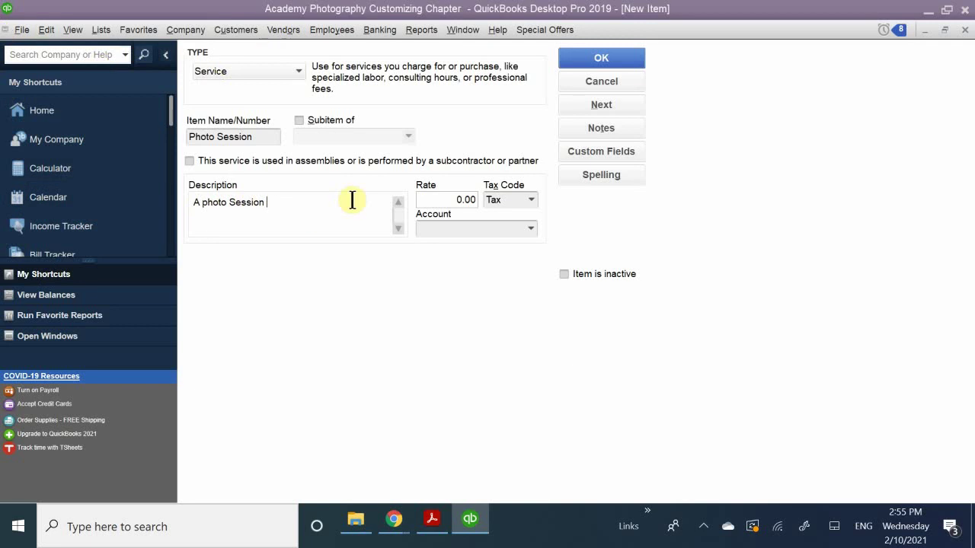
type("servuc")
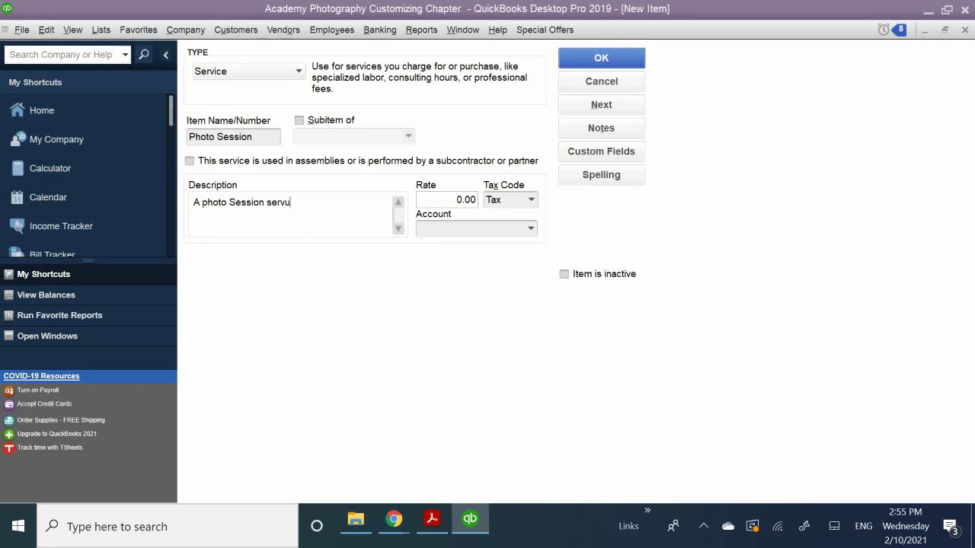
key("BackSpace")
key("BackSpace")
type("ice")
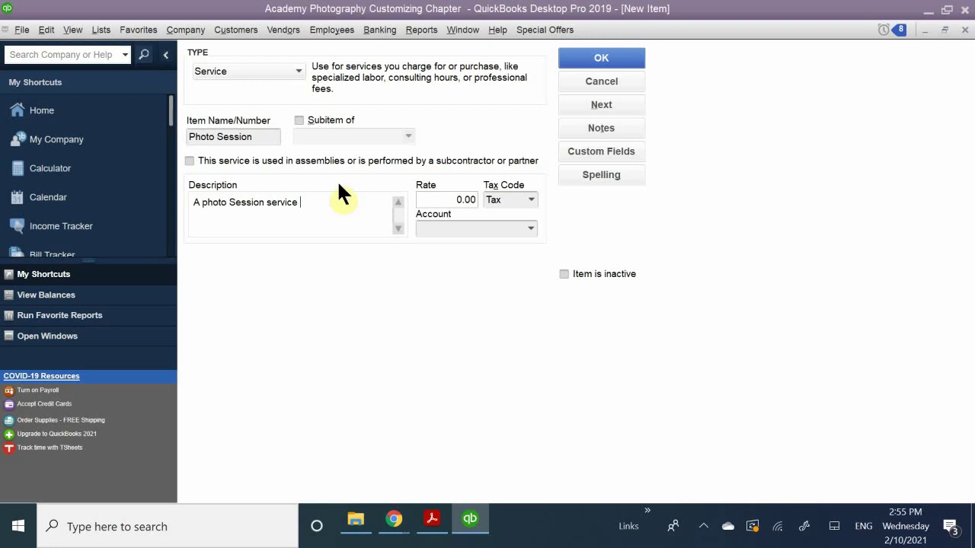
Replace the Photo Session rate of 0.00 with 95.00.
left_click(461, 198)
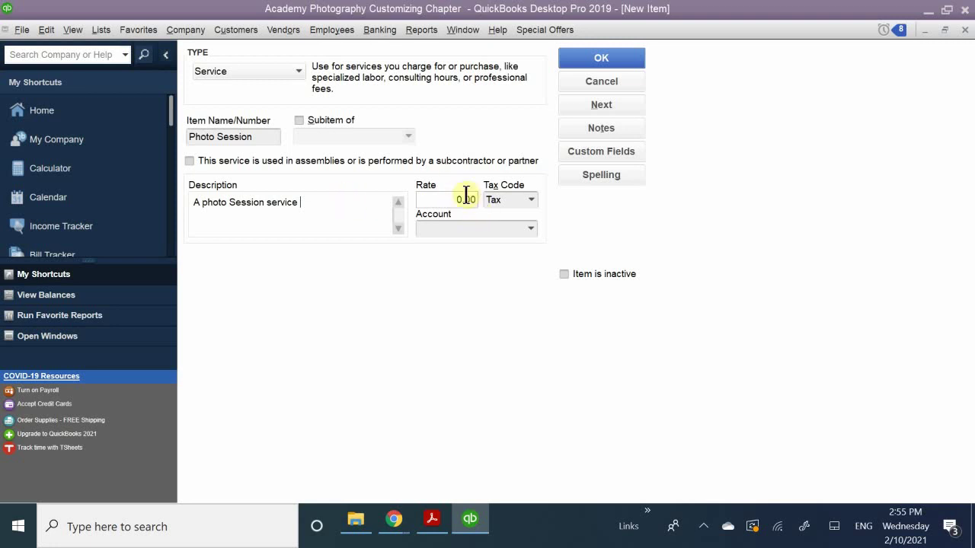
left_click(447, 181)
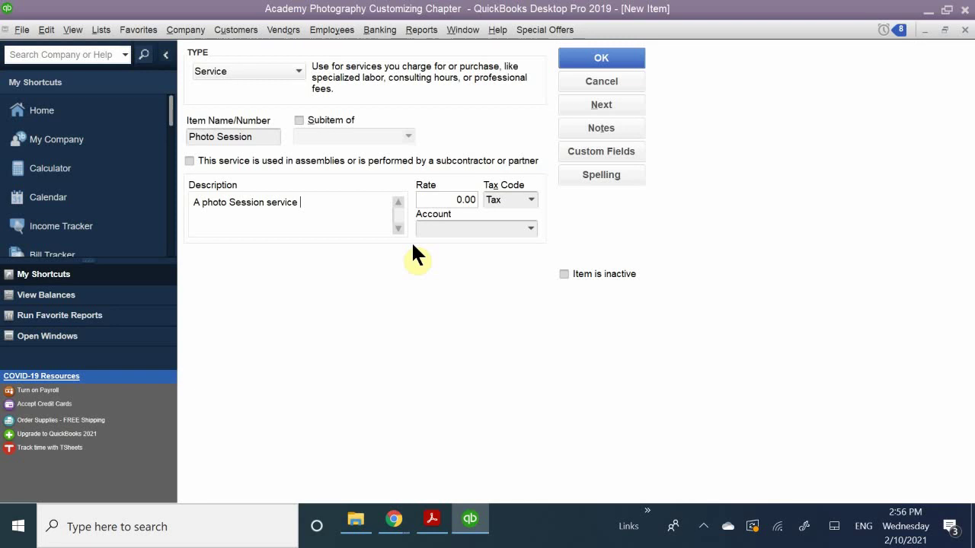
left_click(443, 202)
type("95.00")
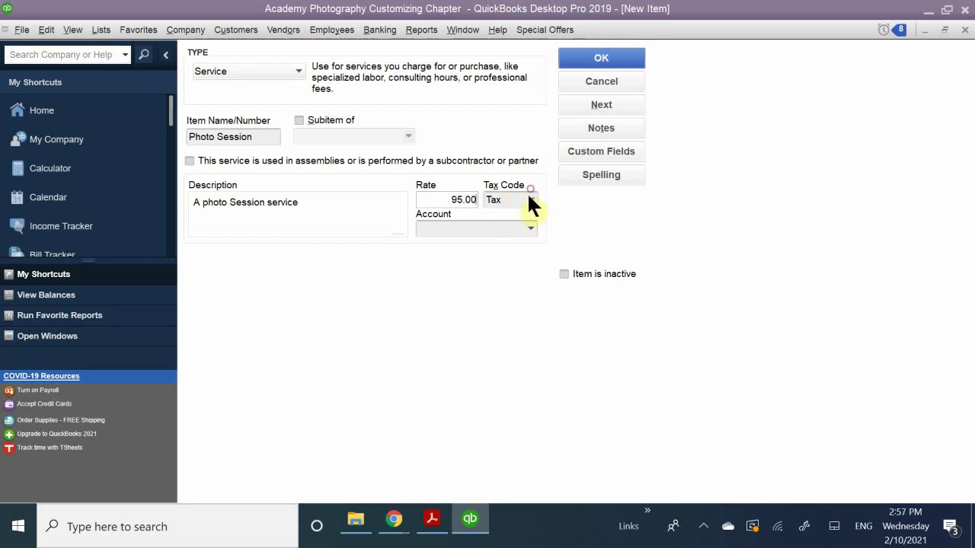
Assign the non-taxable SRV (Service Sales) tax code to Photo Session.
left_click(529, 199)
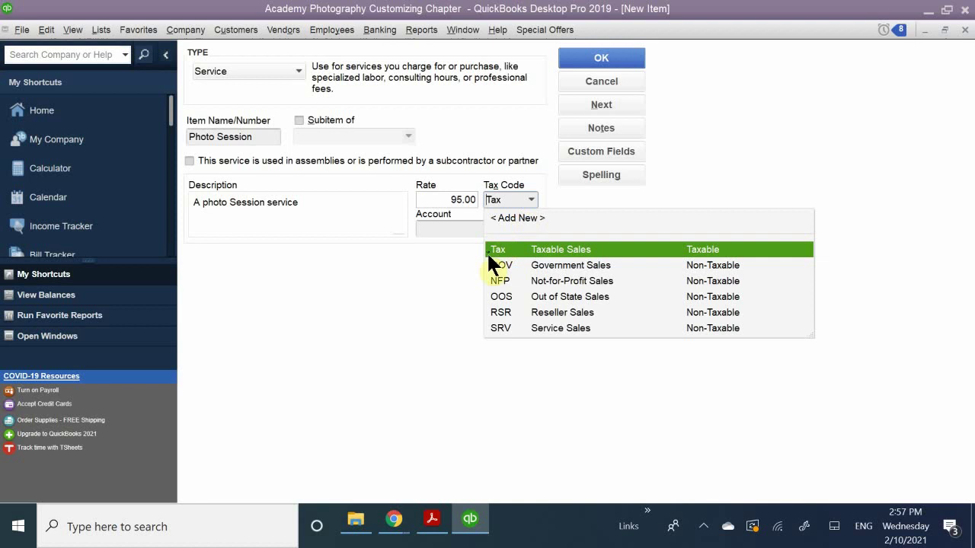
left_click(496, 328)
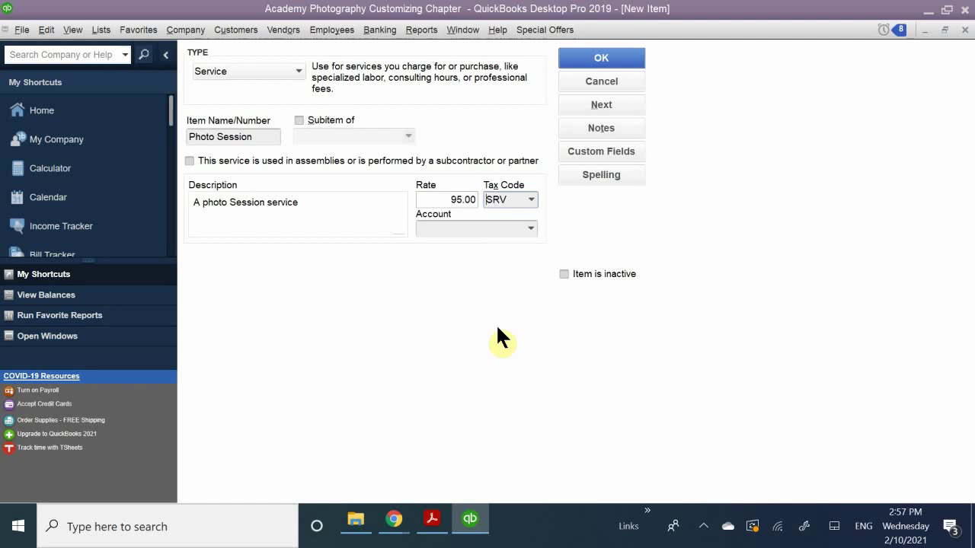
left_click(533, 201)
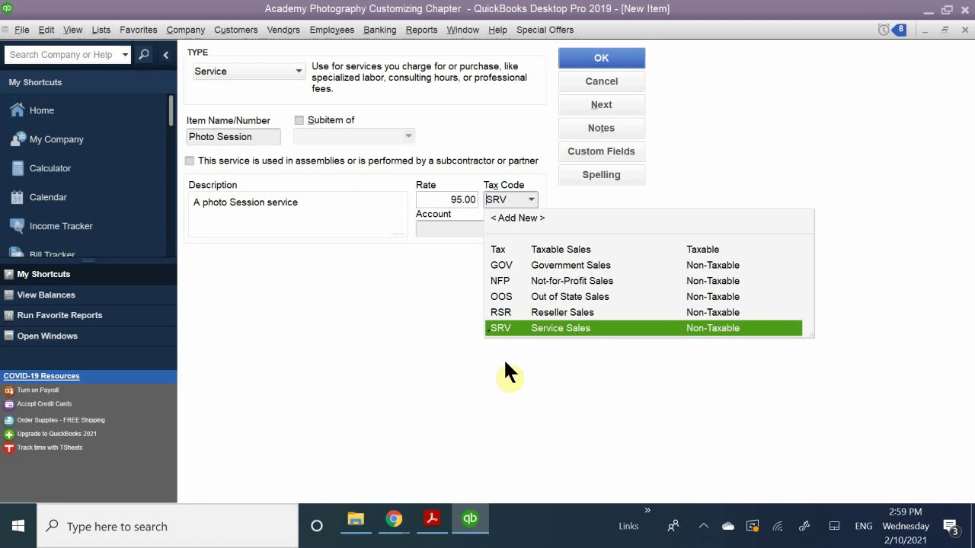
left_click(503, 357)
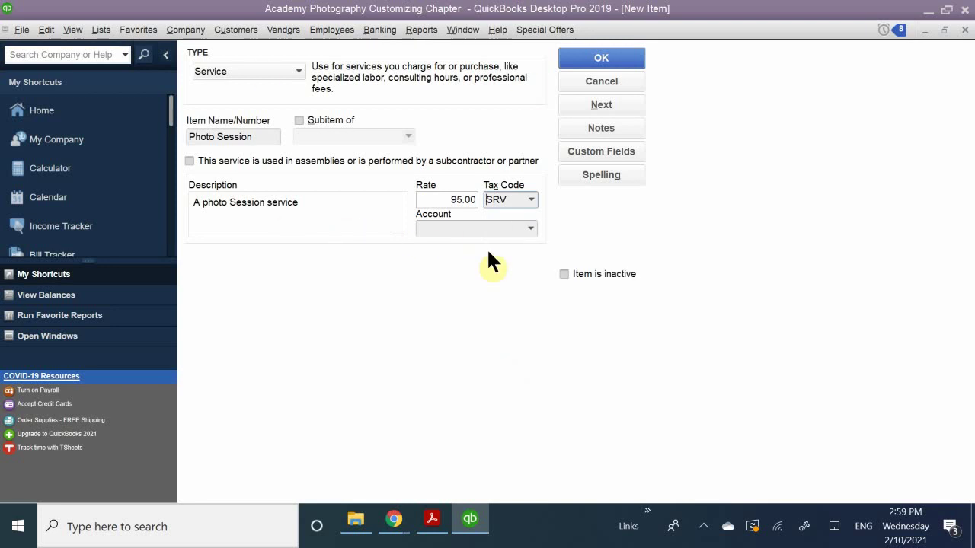
left_click(460, 229)
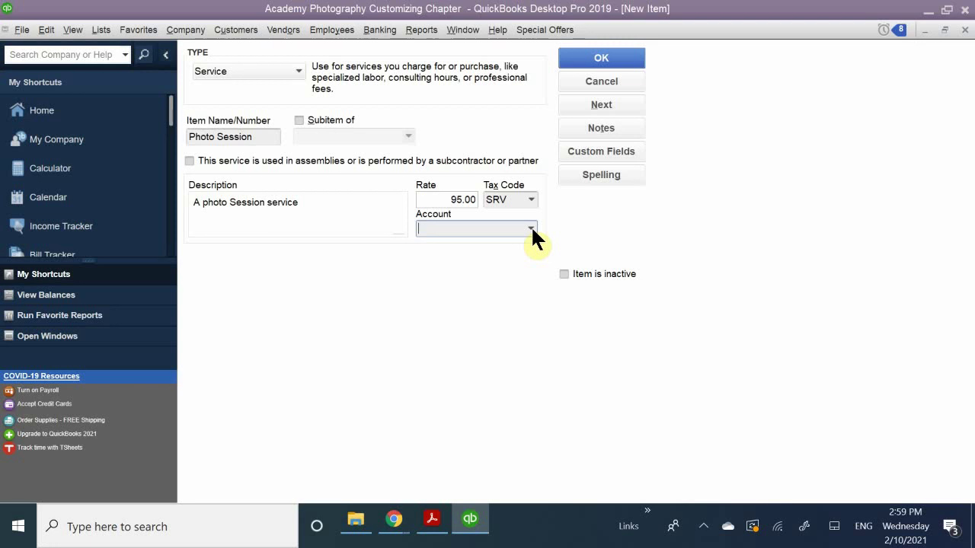
Set the item's income account to 40000 · Services instead of 45000 · Sales.
left_click(531, 229)
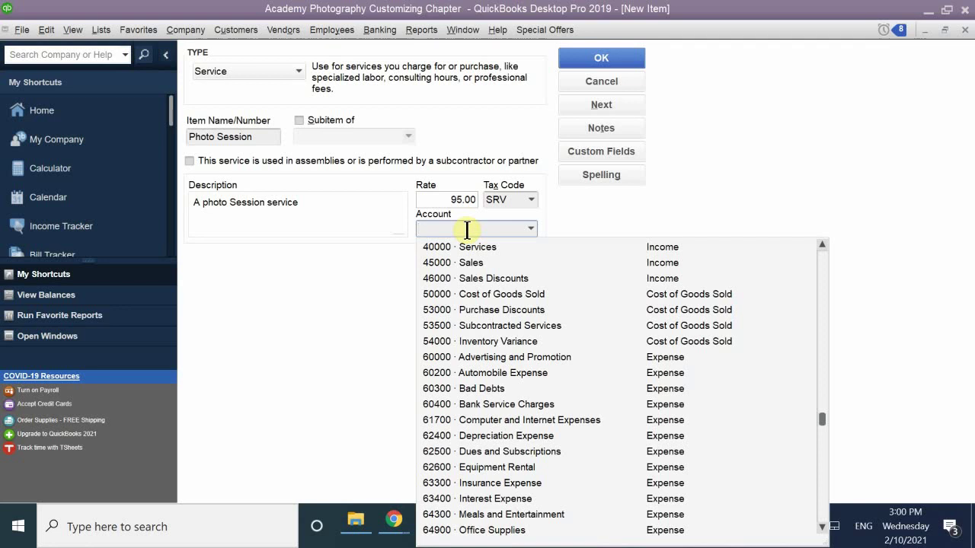
type("Sales")
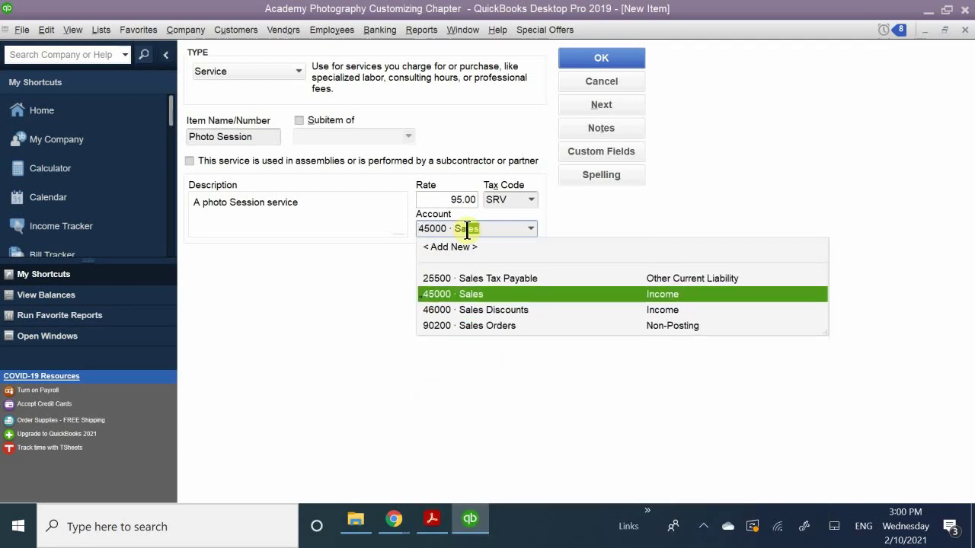
left_click(477, 294)
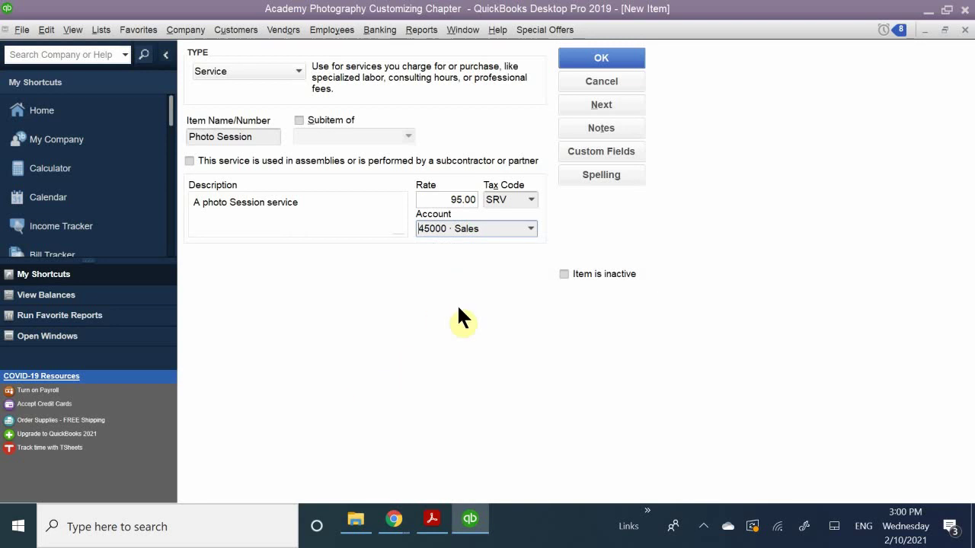
left_click(524, 228)
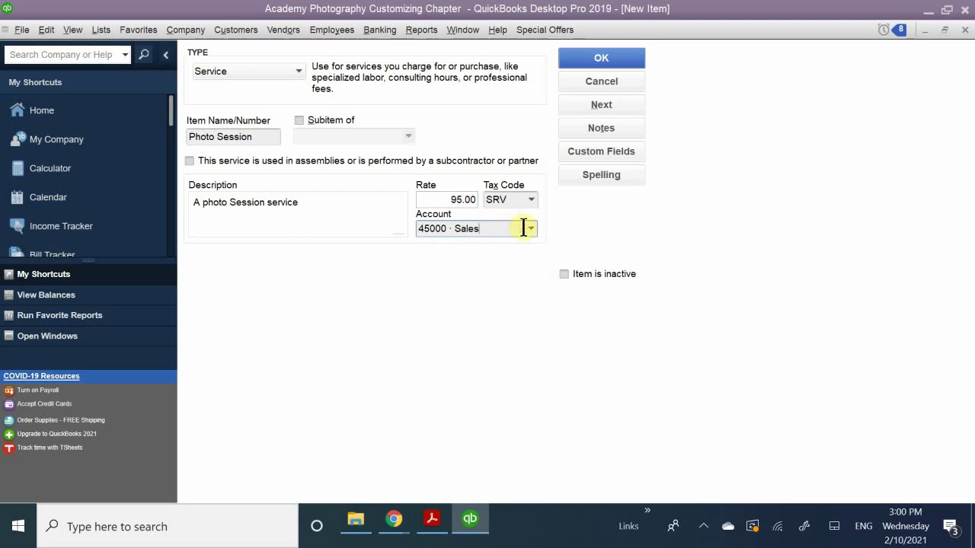
key("BackSpace")
key("BackSpace")
key("BackSpace")
key("BackSpace")
key("BackSpace")
key("BackSpace")
key("BackSpace")
key("BackSpace")
key("BackSpace")
key("BackSpace")
key("BackSpace")
key("BackSpace")
key("BackSpace")
key("BackSpace")
type("Servic")
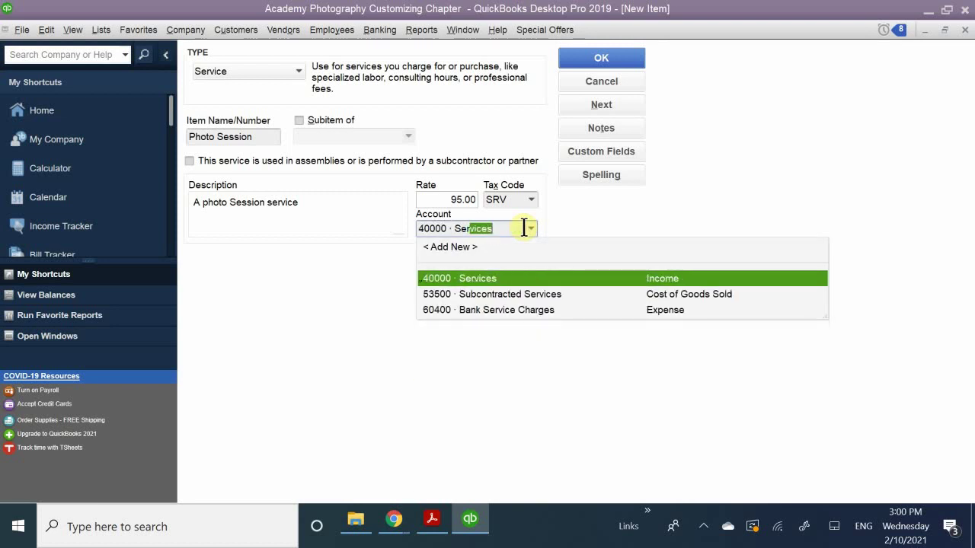
left_click(472, 282)
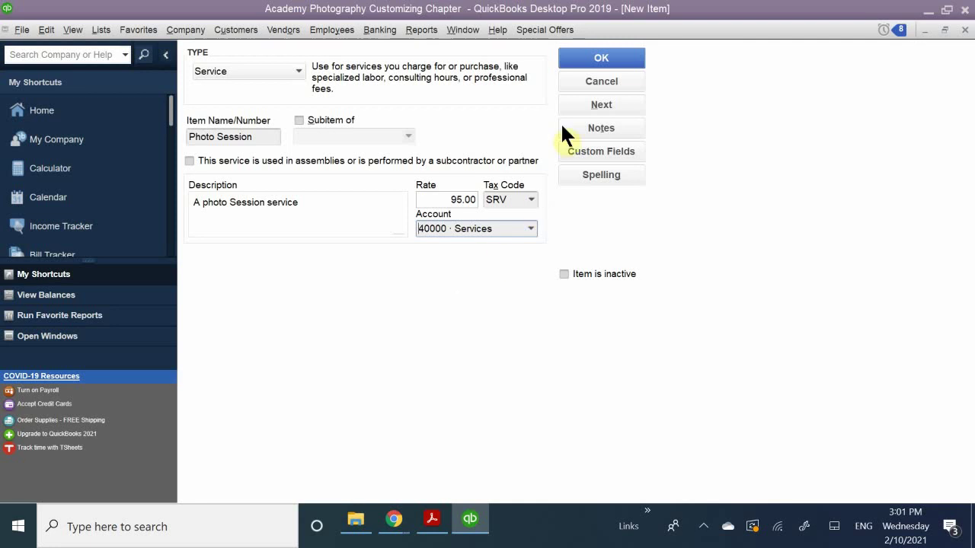
Save the Photo Session item to the Item List, then switch to the PDF guide.
key("alt")
left_click(589, 56)
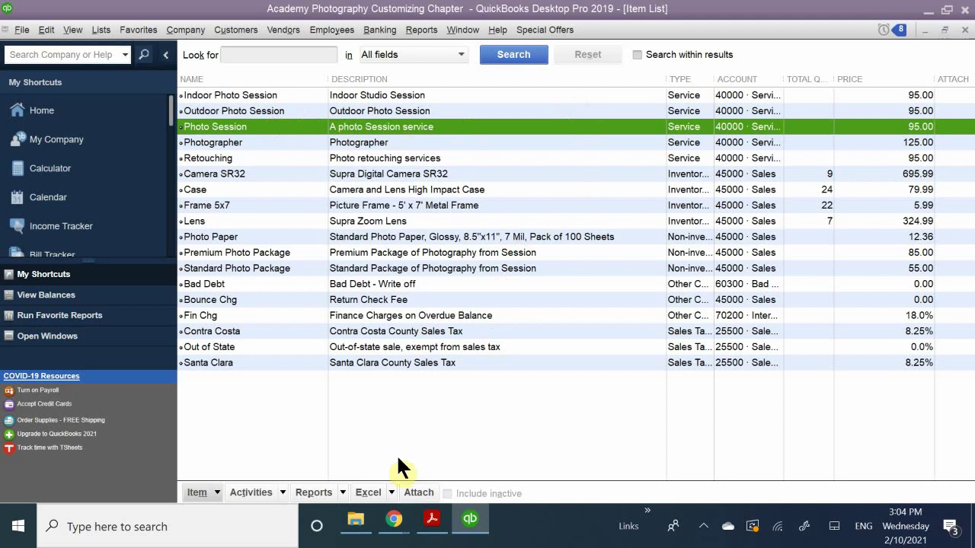
left_click(432, 519)
Scroll the PDF past Figure 7-15 to the Non-Inventory Parts section.
scroll(432, 316, "down", 5)
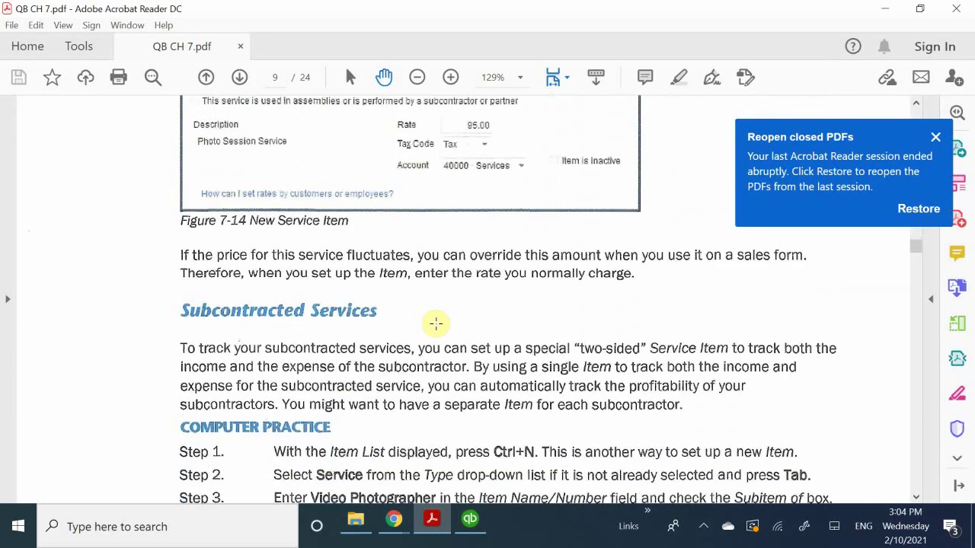
scroll(436, 323, "down", 2)
scroll(435, 323, "up", 1)
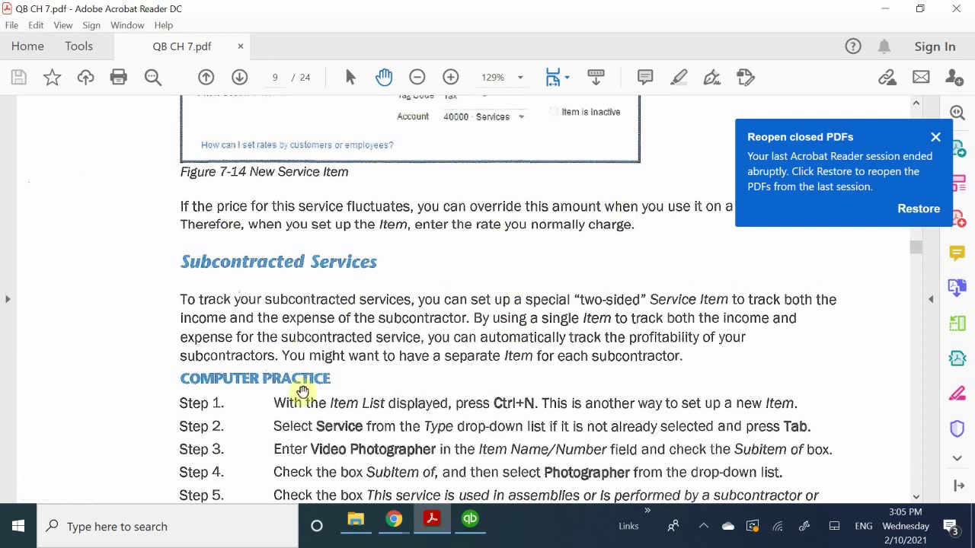
scroll(326, 196, "down", 4)
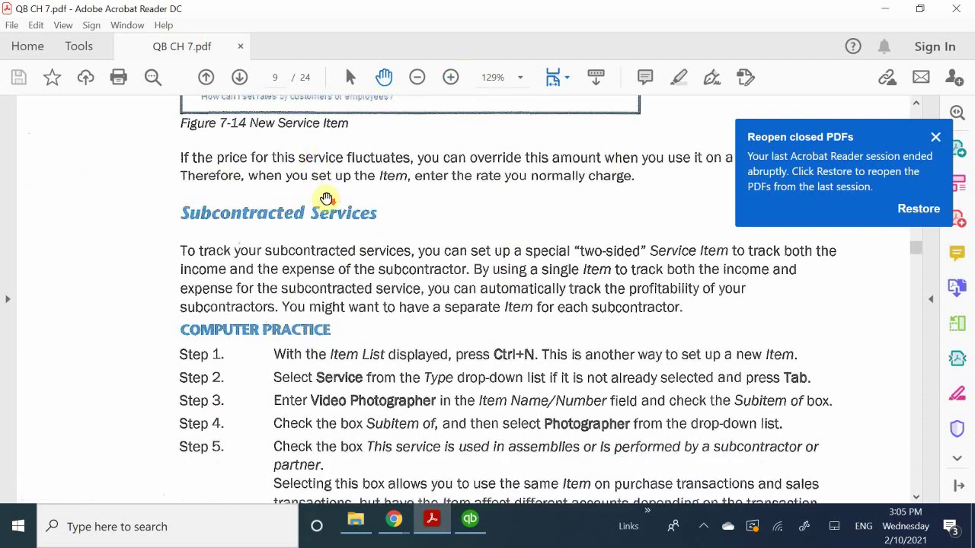
scroll(326, 197, "down", 10)
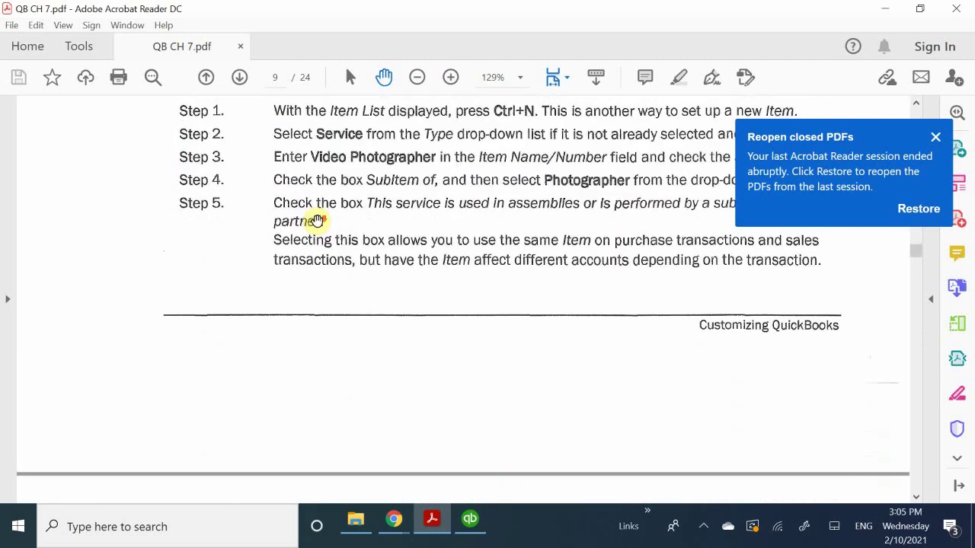
scroll(312, 230, "down", 3)
scroll(314, 230, "down", 6)
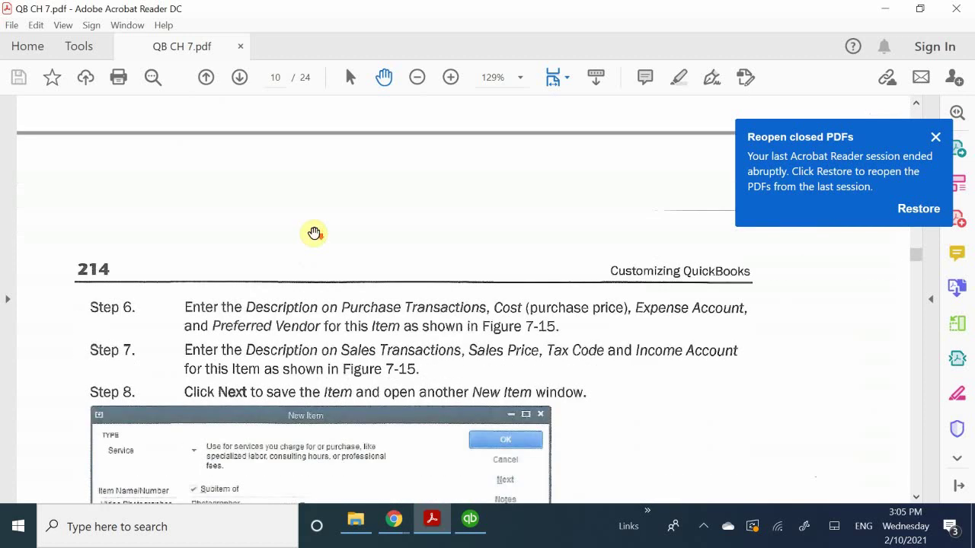
scroll(314, 231, "down", 4)
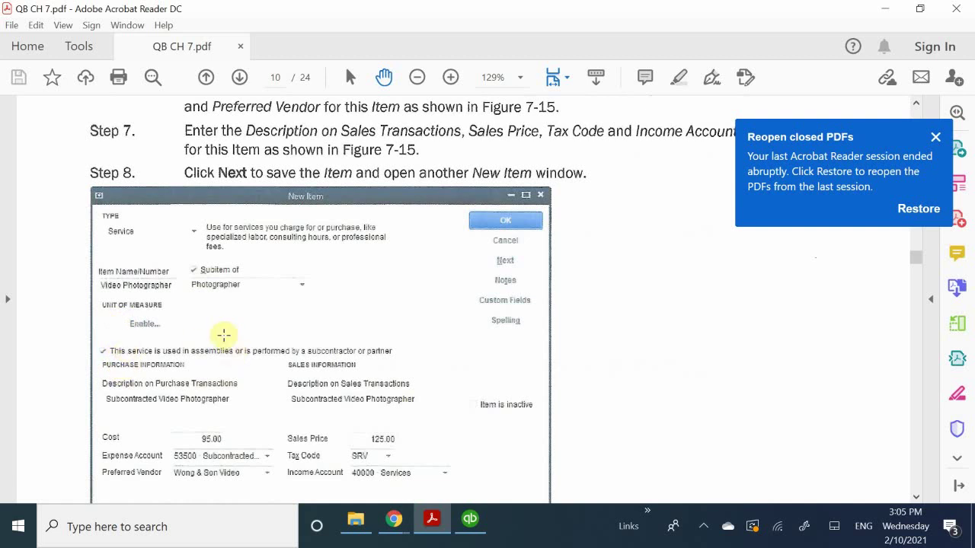
scroll(224, 331, "down", 1)
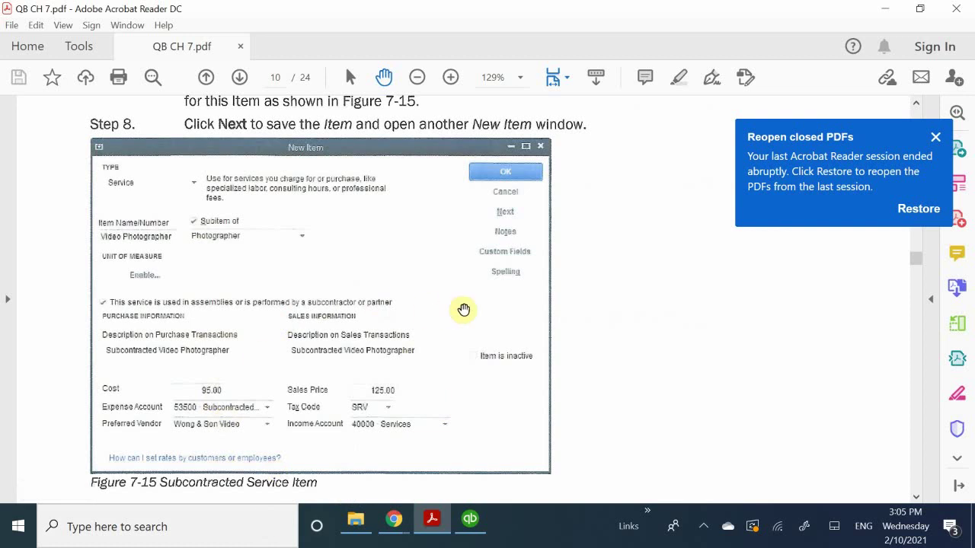
scroll(463, 308, "down", 5)
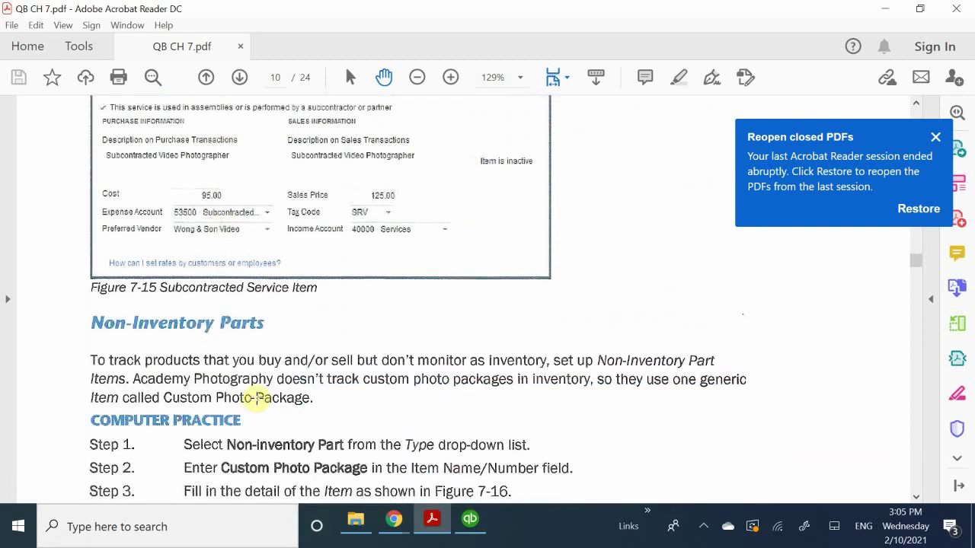
scroll(259, 398, "down", 3)
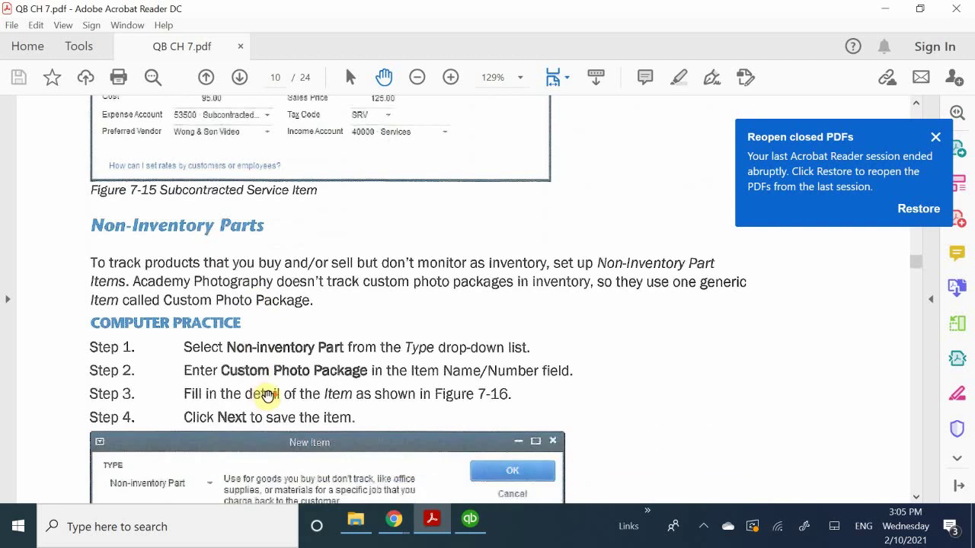
scroll(268, 396, "down", 6)
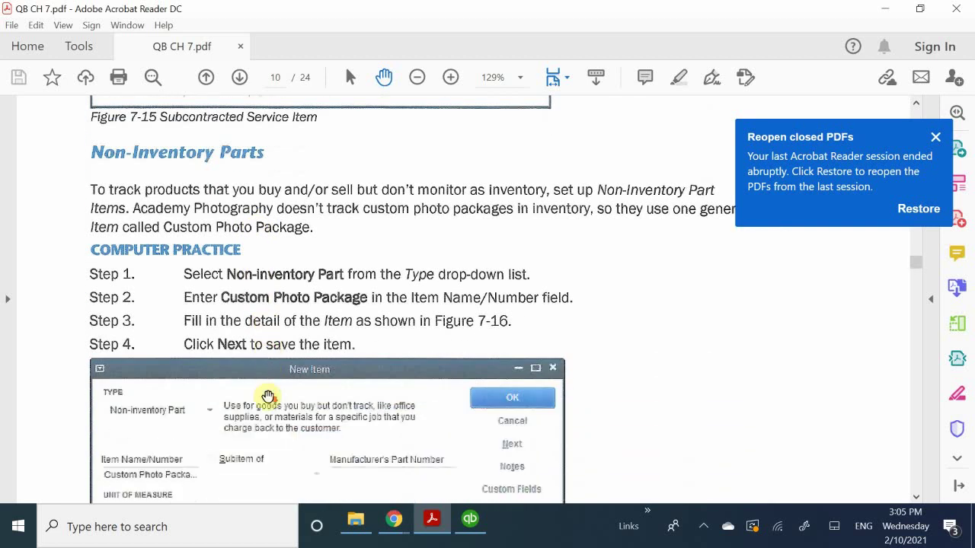
scroll(273, 396, "down", 1)
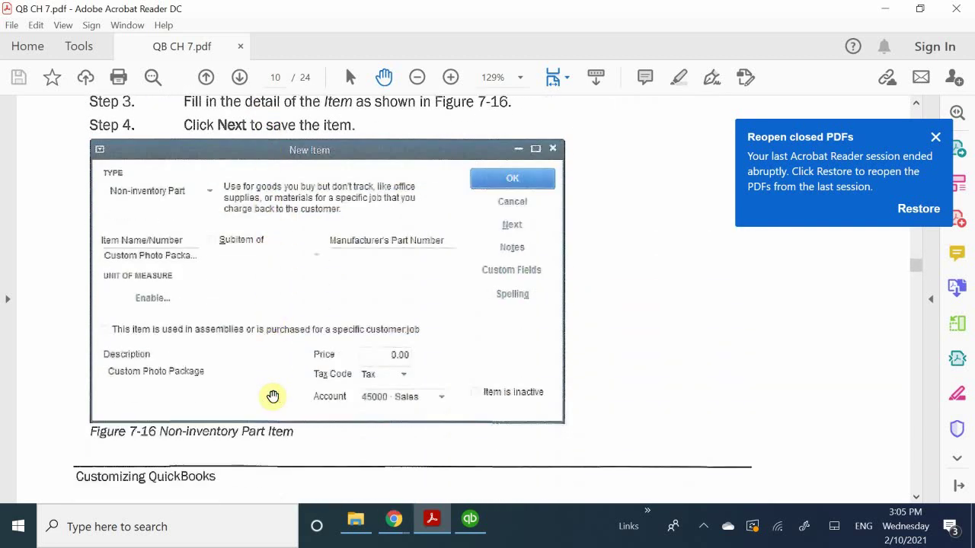
scroll(272, 396, "up", 1)
scroll(273, 396, "up", 1)
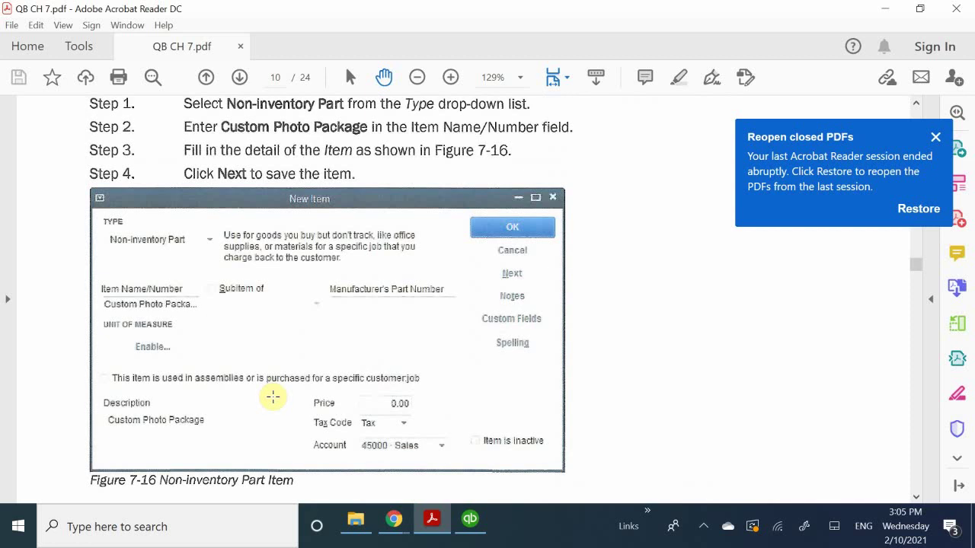
scroll(272, 396, "up", 1)
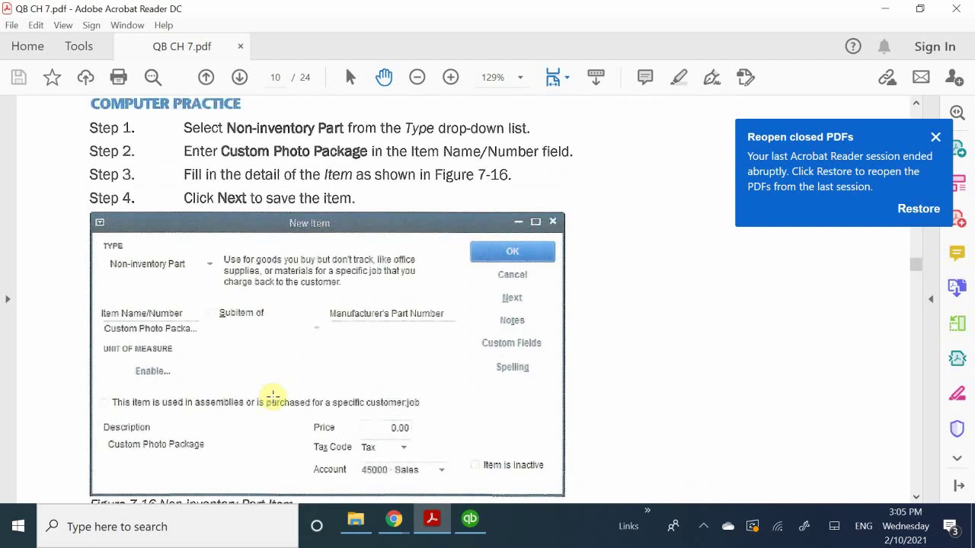
scroll(272, 396, "up", 2)
scroll(272, 396, "up", 3)
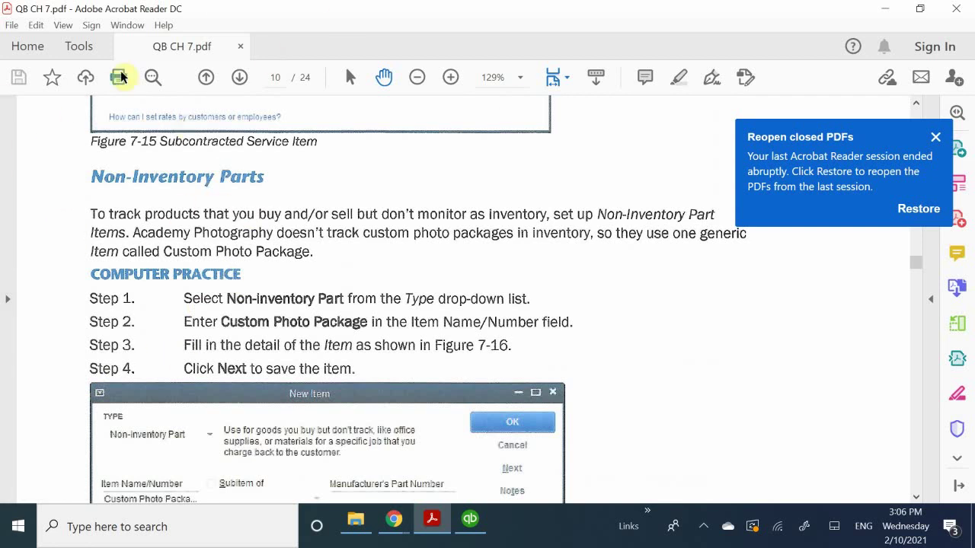
Scroll the PDF until Figure 7-16 and Steps 1–4 are fully visible.
scroll(220, 310, "down", 2)
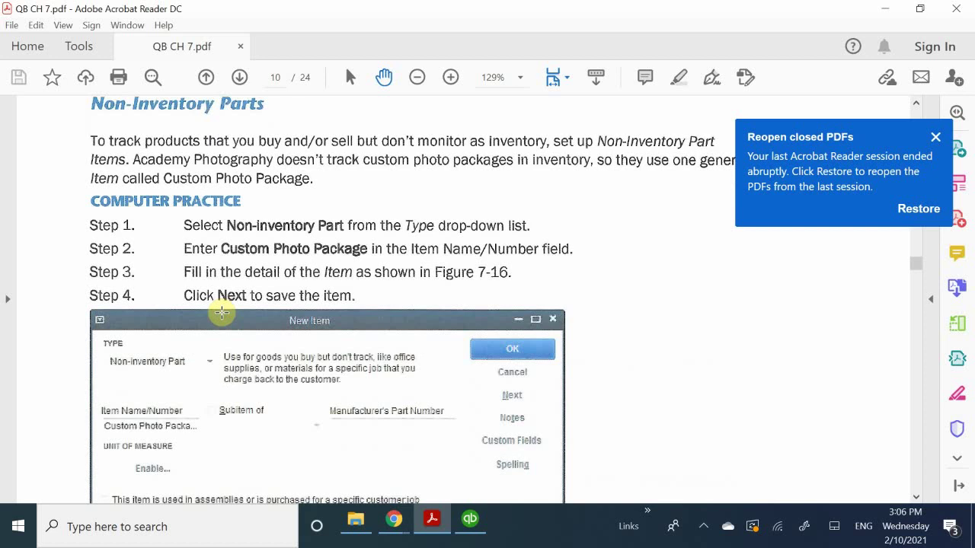
scroll(221, 313, "up", 2)
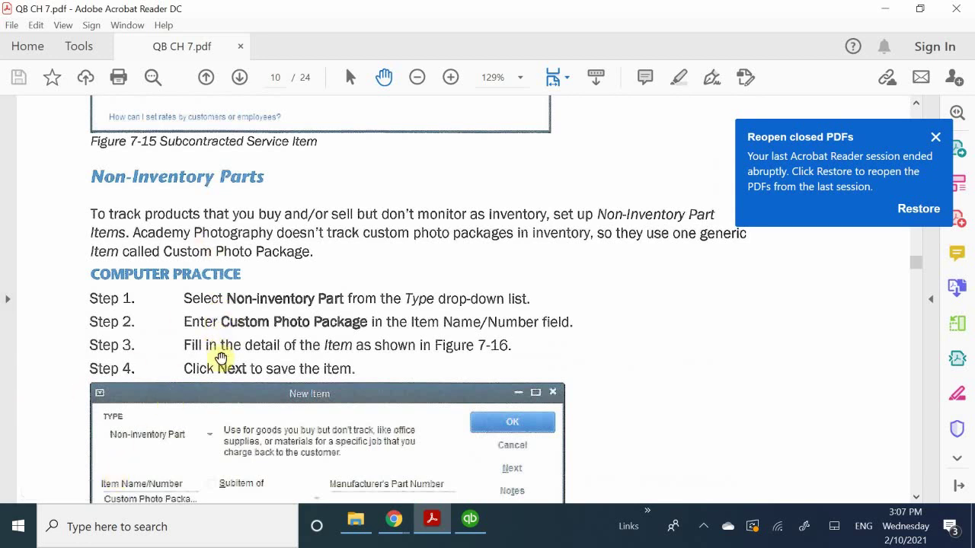
scroll(276, 345, "down", 5)
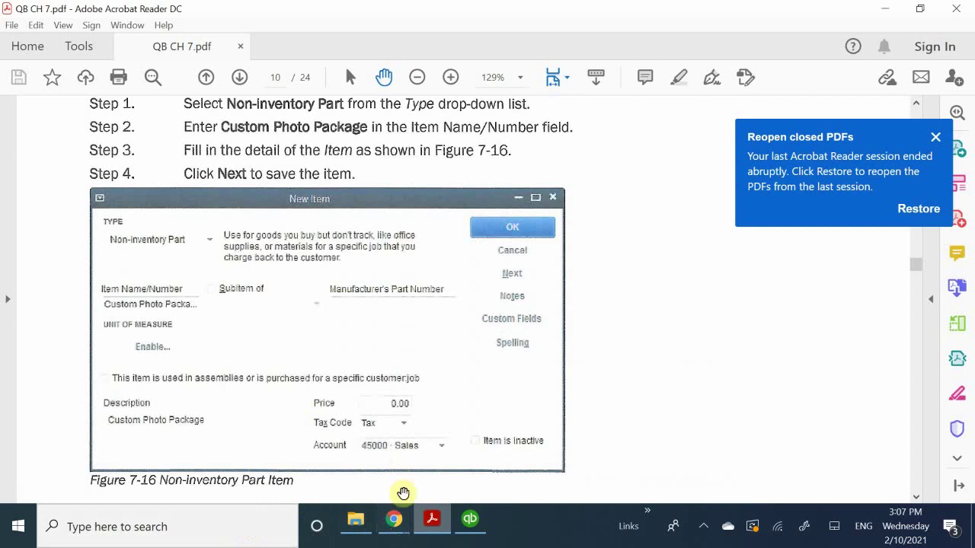
mouse_move(424, 525)
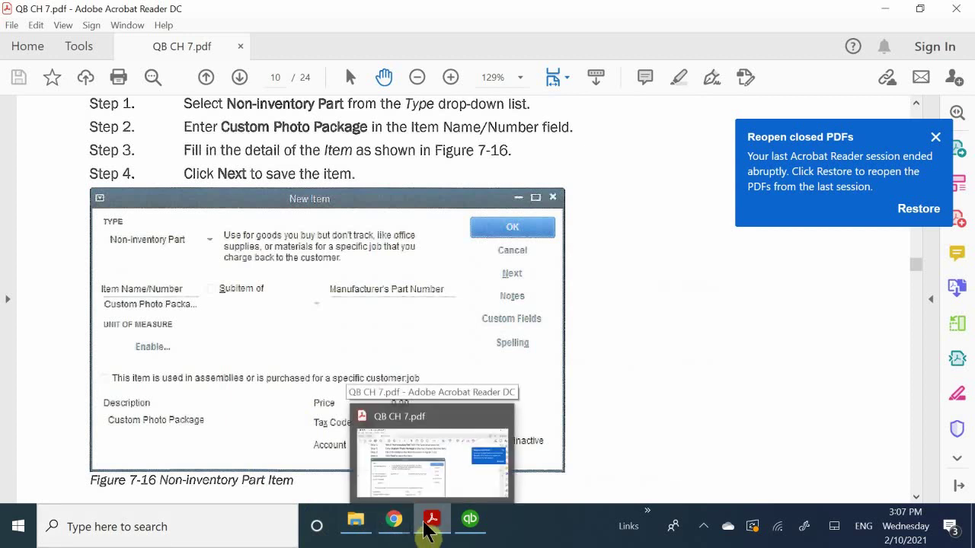
From the Item List, start a new item of type Non-inventory Part.
mouse_move(470, 523)
left_click(474, 445)
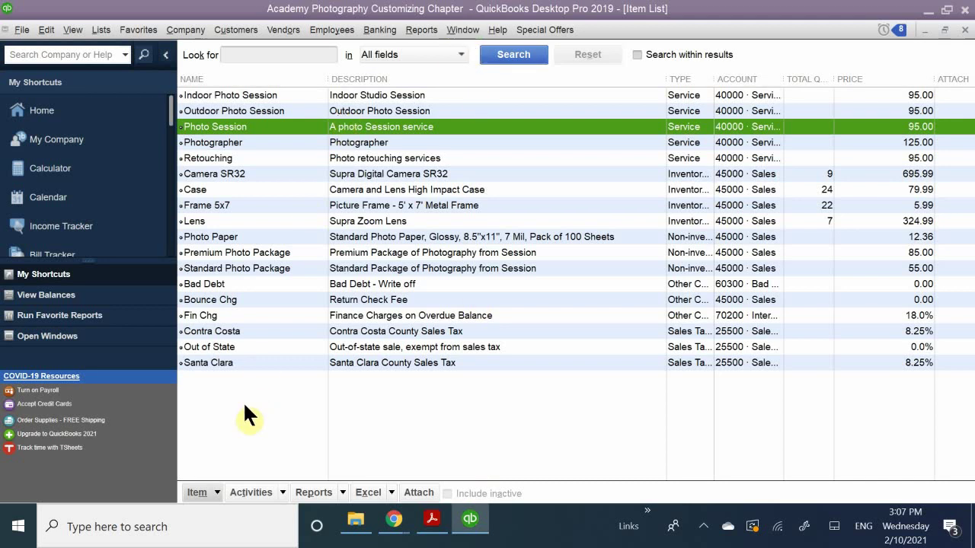
left_click(217, 492)
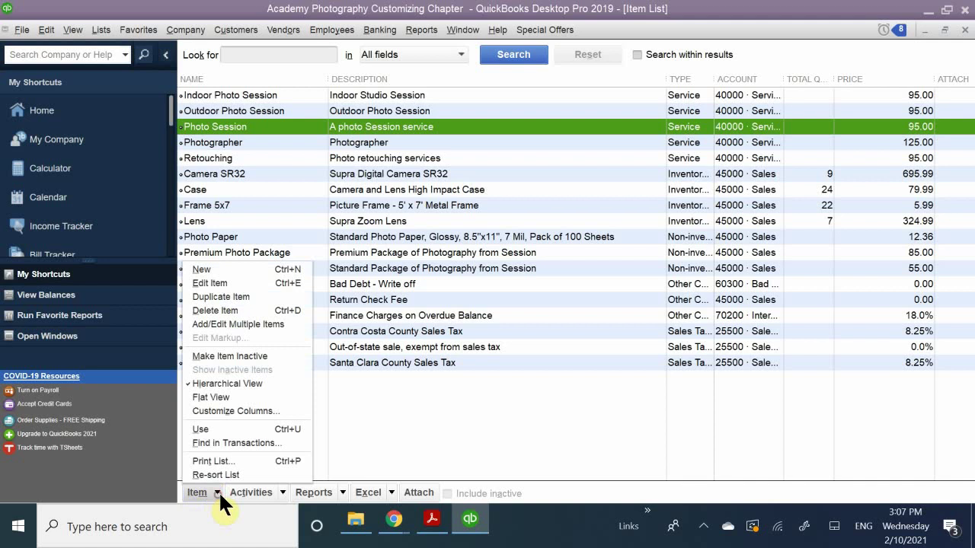
left_click(220, 268)
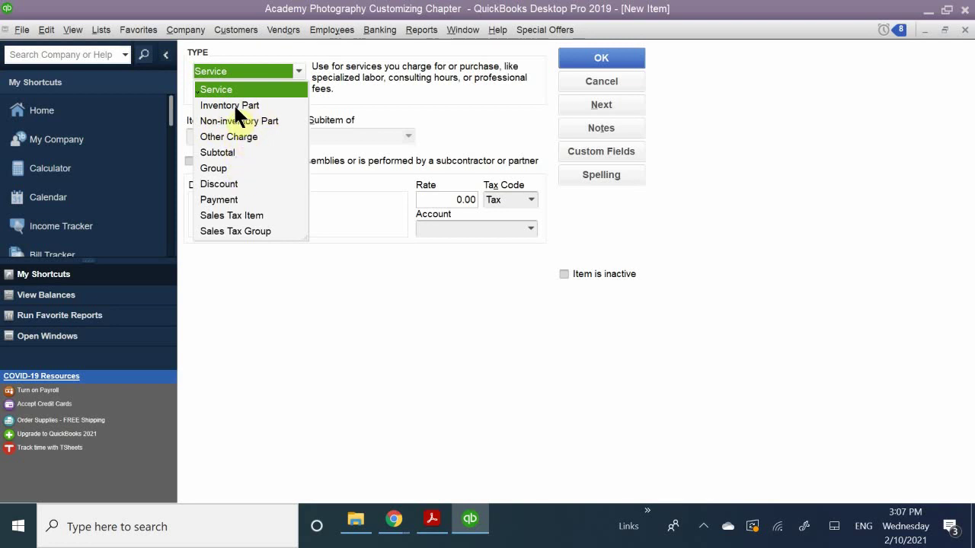
left_click(232, 120)
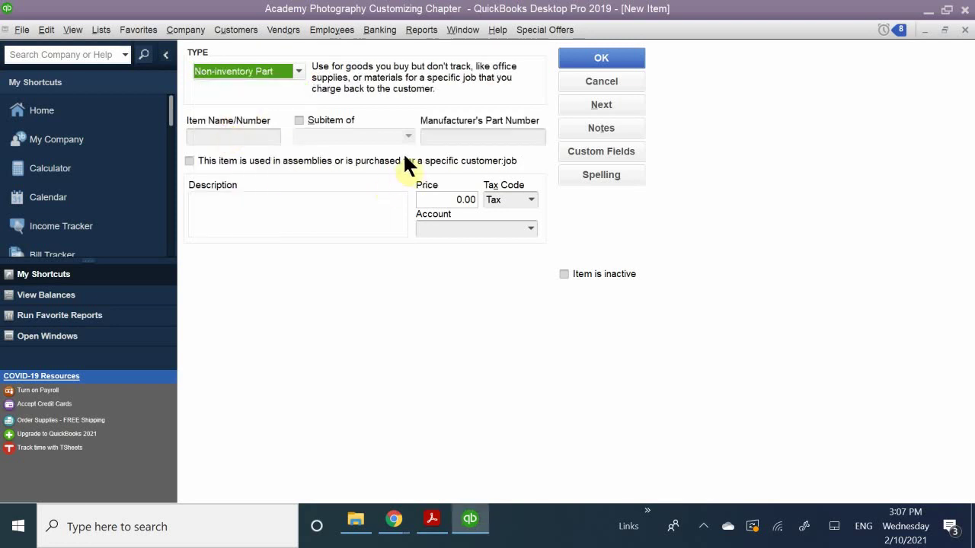
Name it 'Custom Photo Package' with description 'Custom Photo Package', then return to the guide.
left_click(248, 127)
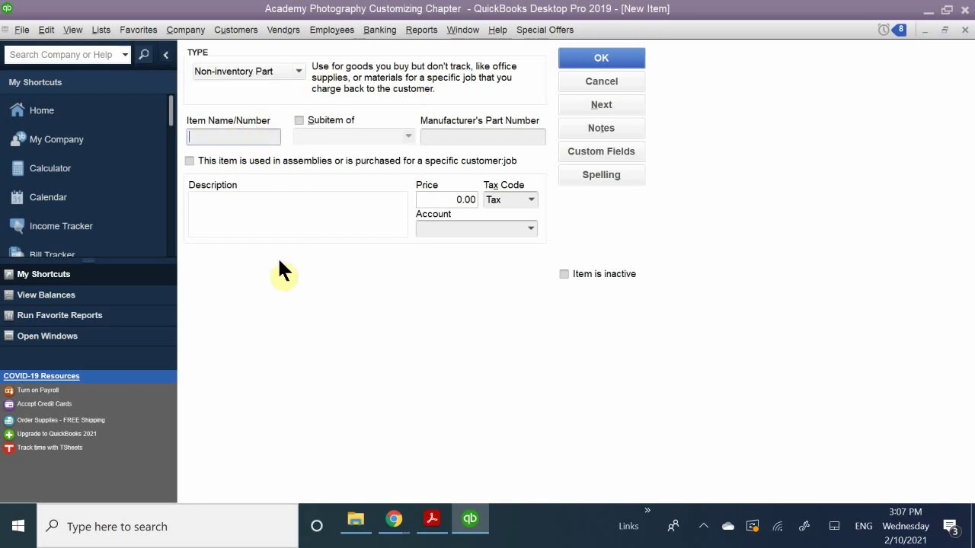
type("Cu")
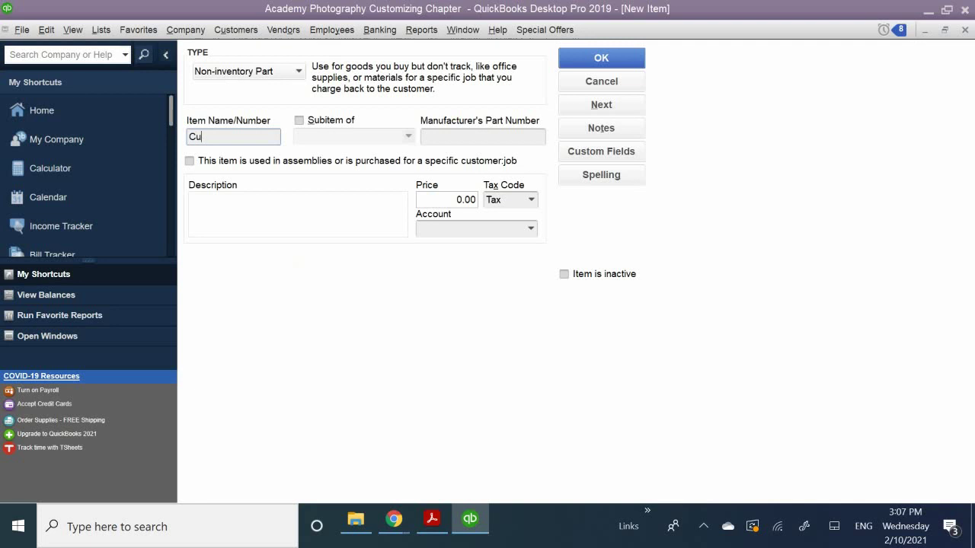
type("stom Photo Packah")
key("BackSpace")
type("ge")
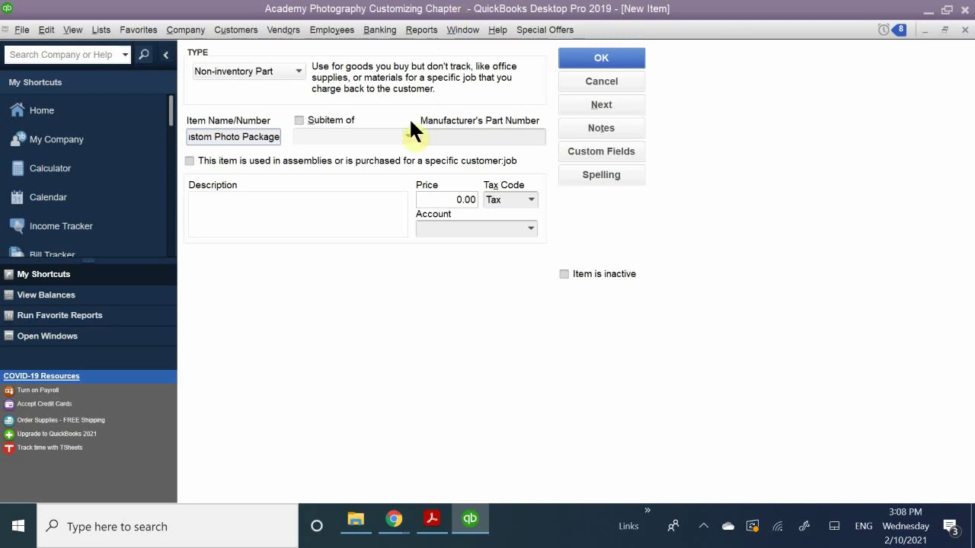
left_click(285, 211)
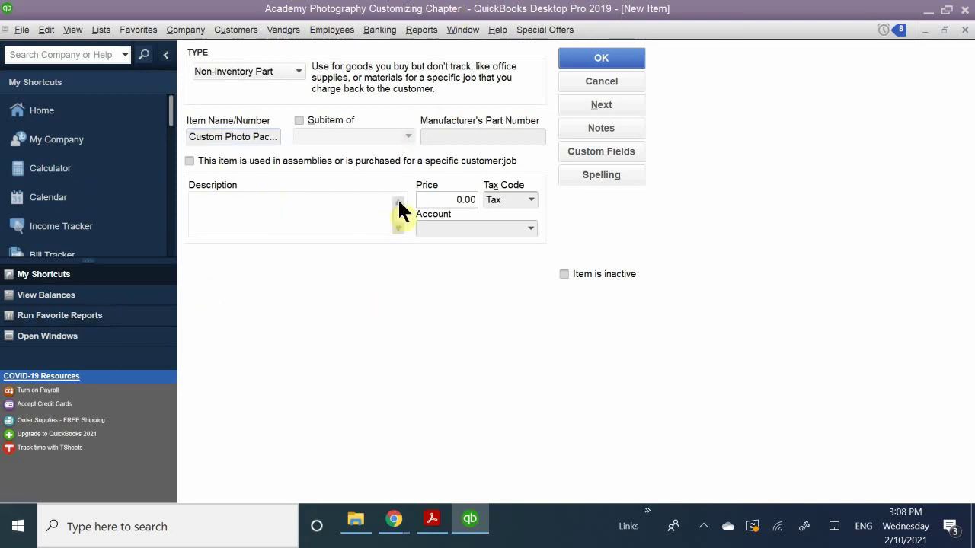
type("Custom Photo")
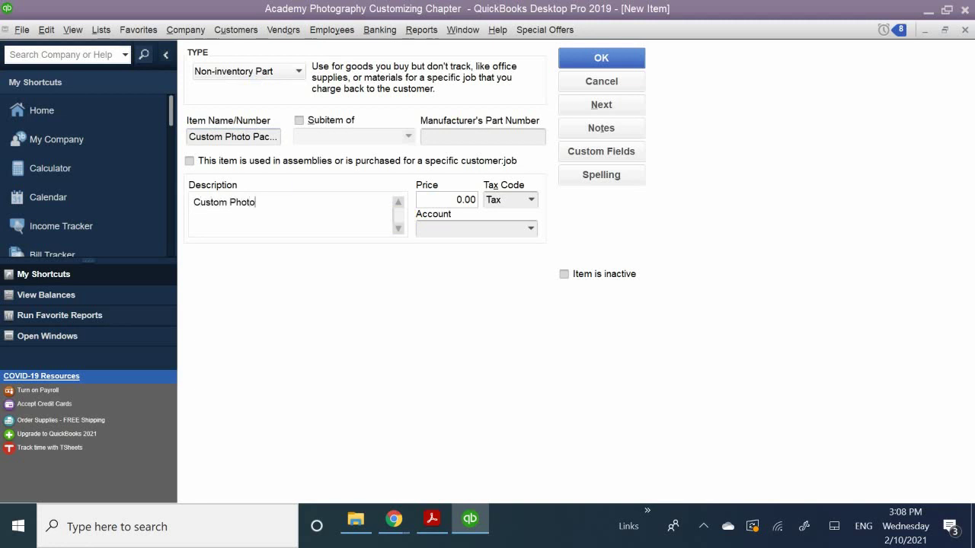
type(" Package")
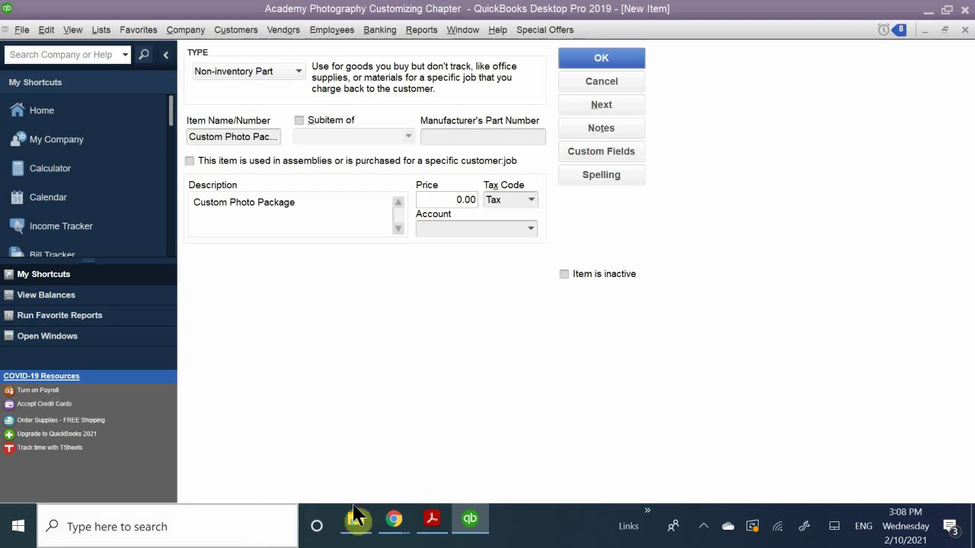
left_click(432, 522)
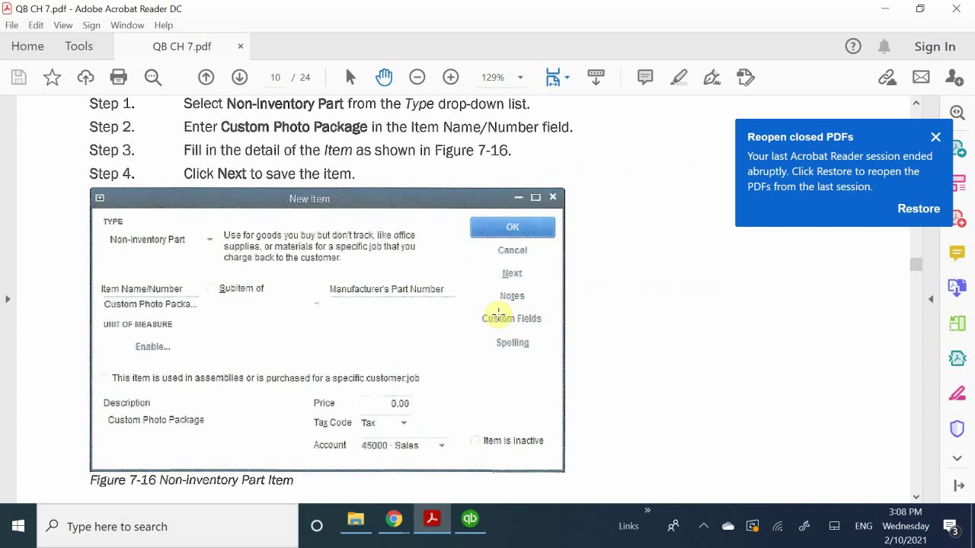
Review Figure 7-16's example details, then switch back to the QuickBooks New Item form.
scroll(488, 237, "down", 1)
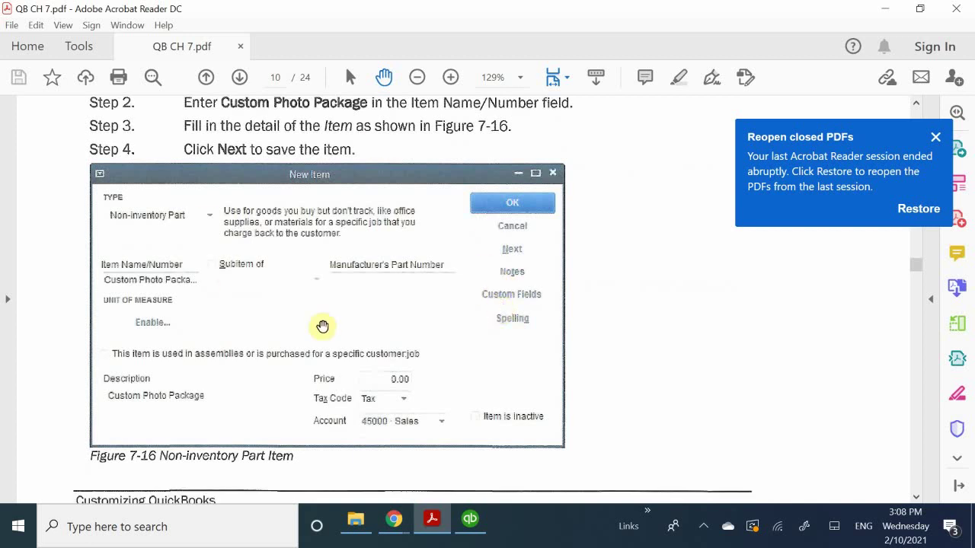
scroll(396, 263, "down", 1)
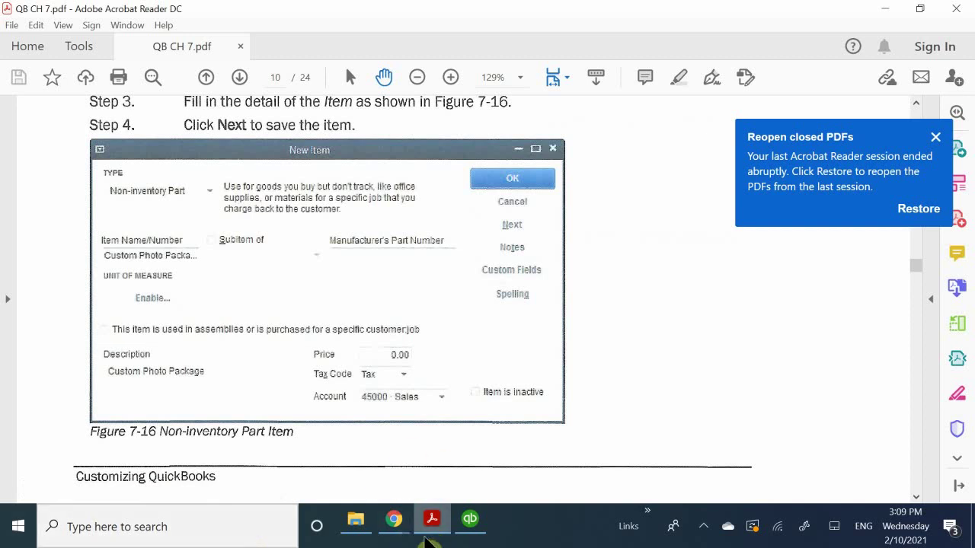
left_click(470, 520)
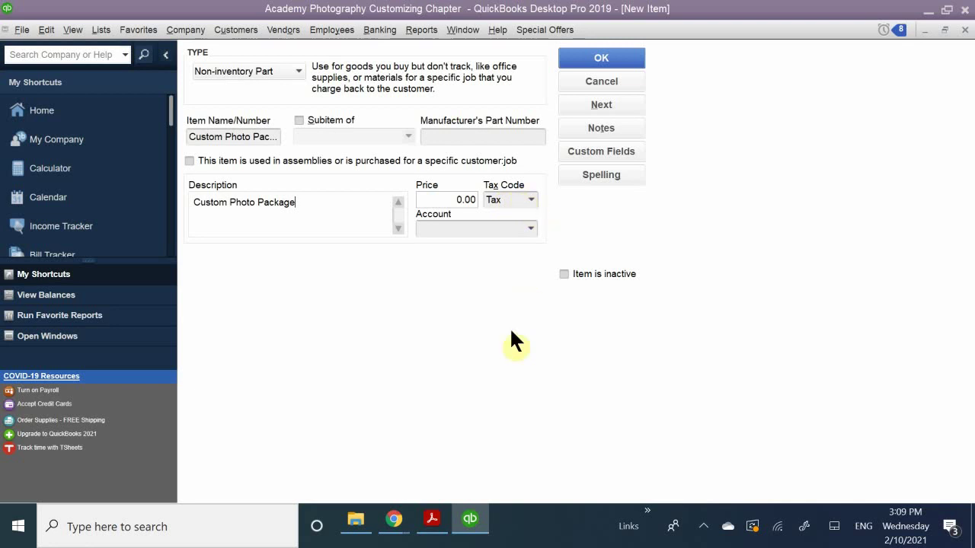
Assign Custom Photo Package to the 45000 · Sales income account by typing 'sales' in Account.
left_click(457, 228)
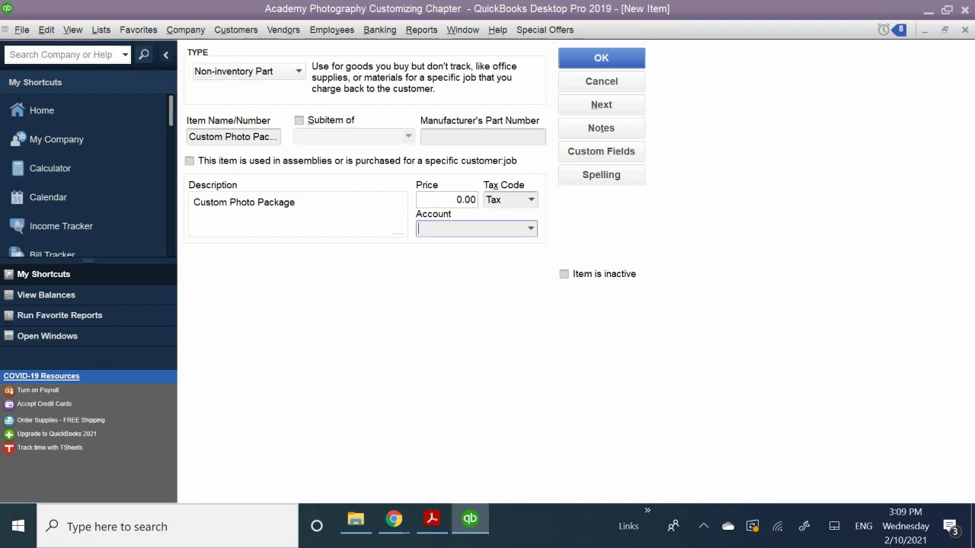
type("sak")
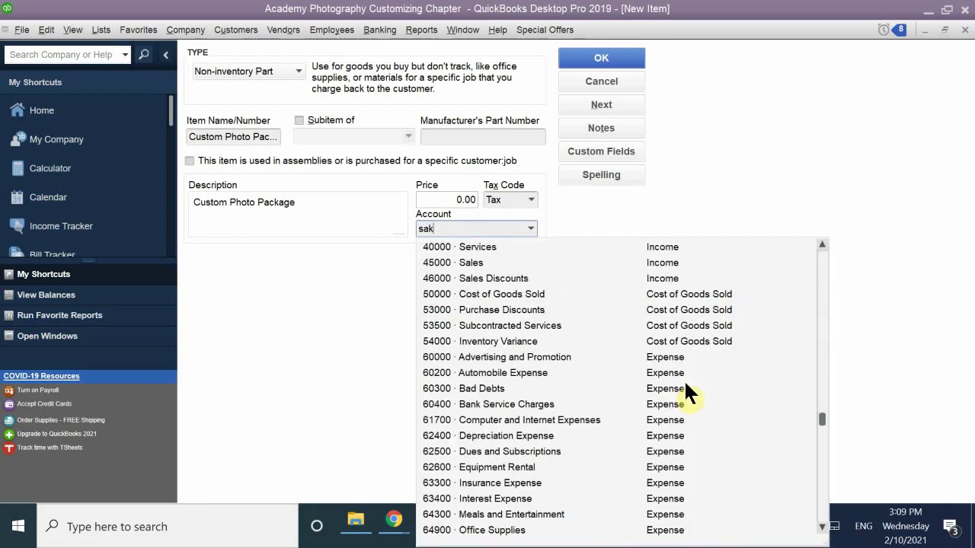
key("BackSpace")
type("les")
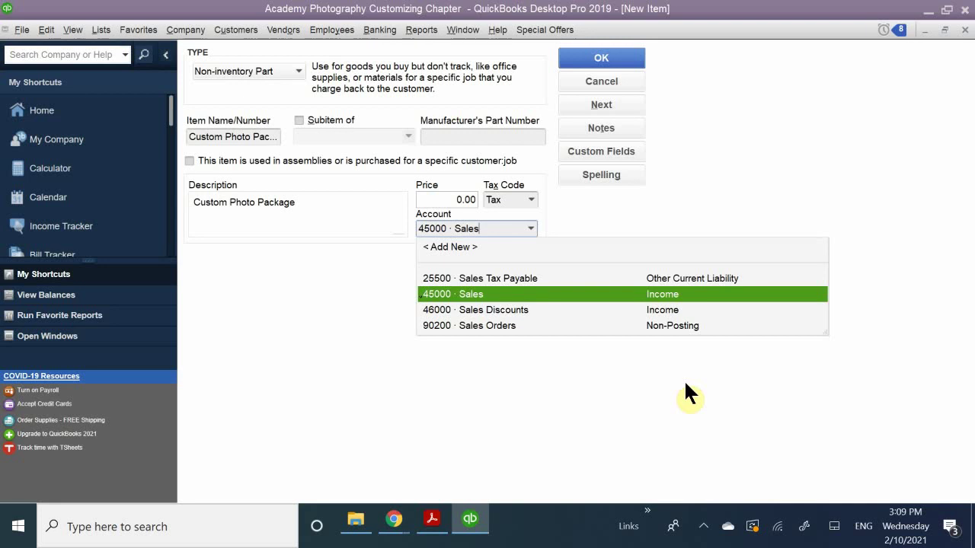
left_click(472, 295)
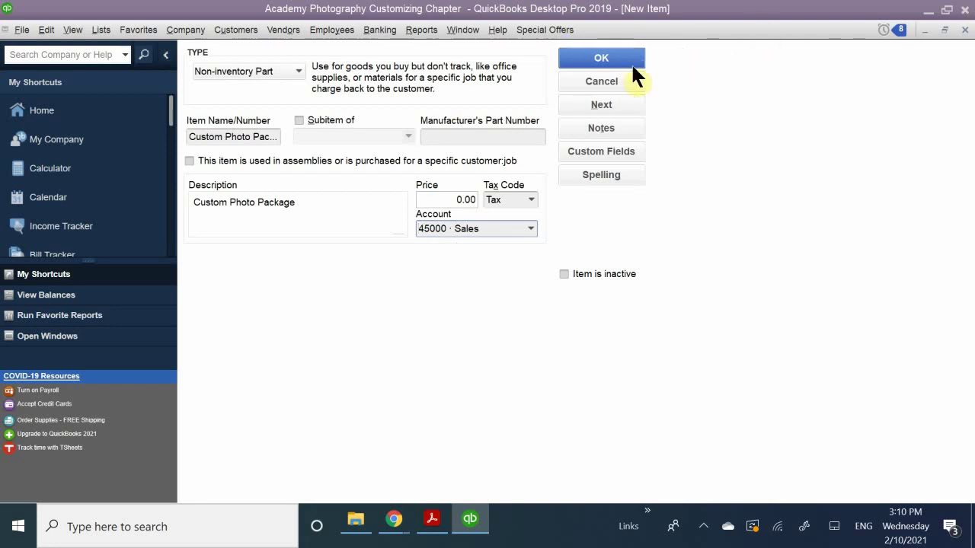
Save the Custom Photo Package non-inventory item with OK.
left_click(596, 58)
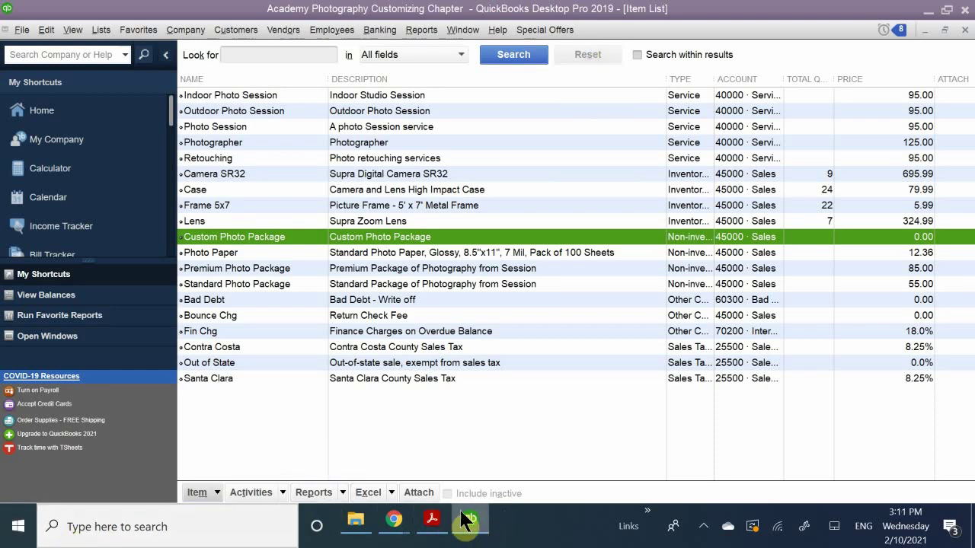
Scroll the PDF guide to the Other Charge Items steps and the Figure 7-18 Shipping example.
left_click(435, 521)
scroll(469, 281, "down", 5)
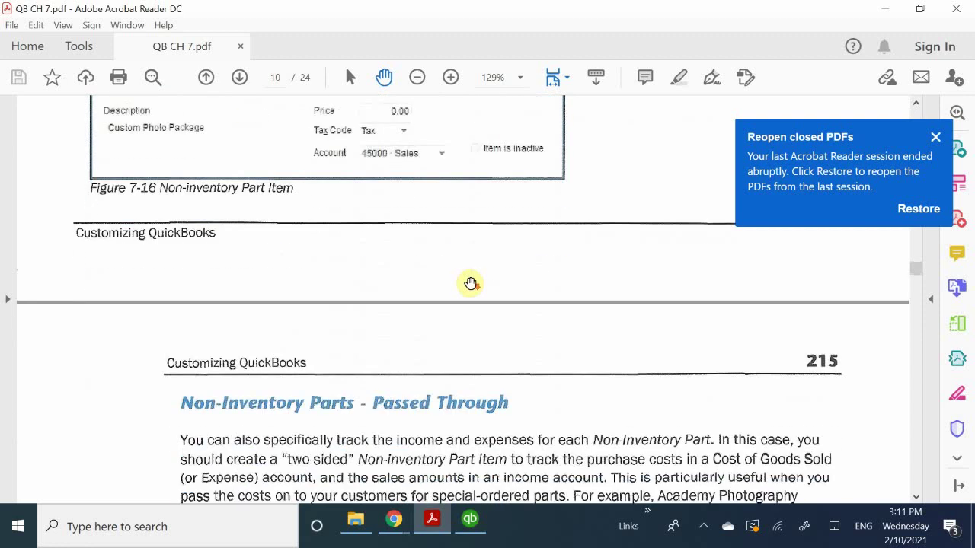
scroll(470, 284, "down", 2)
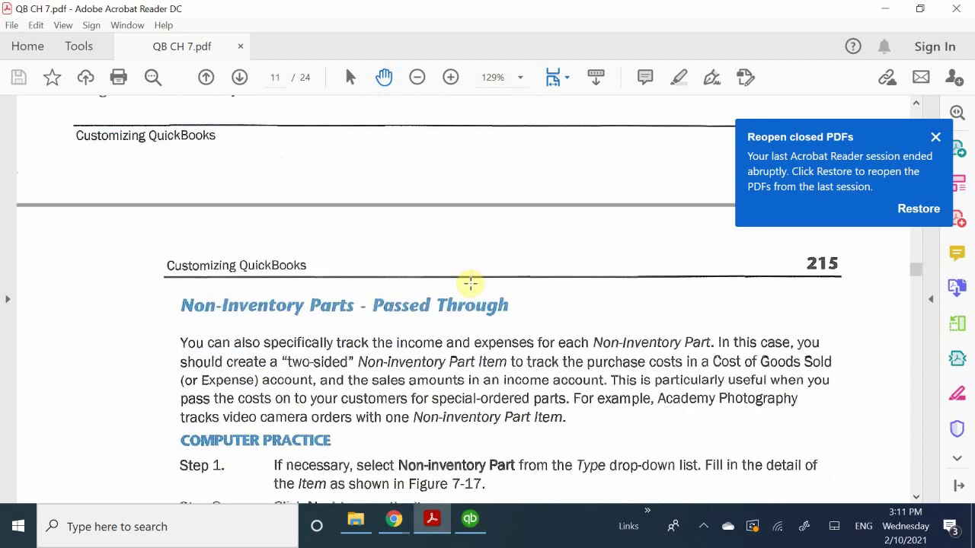
scroll(471, 283, "down", 8)
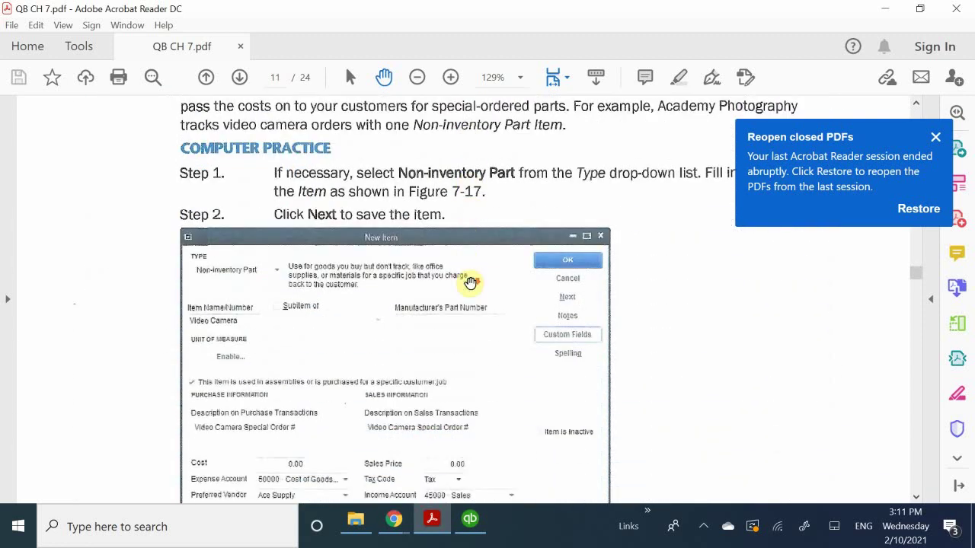
scroll(471, 284, "down", 4)
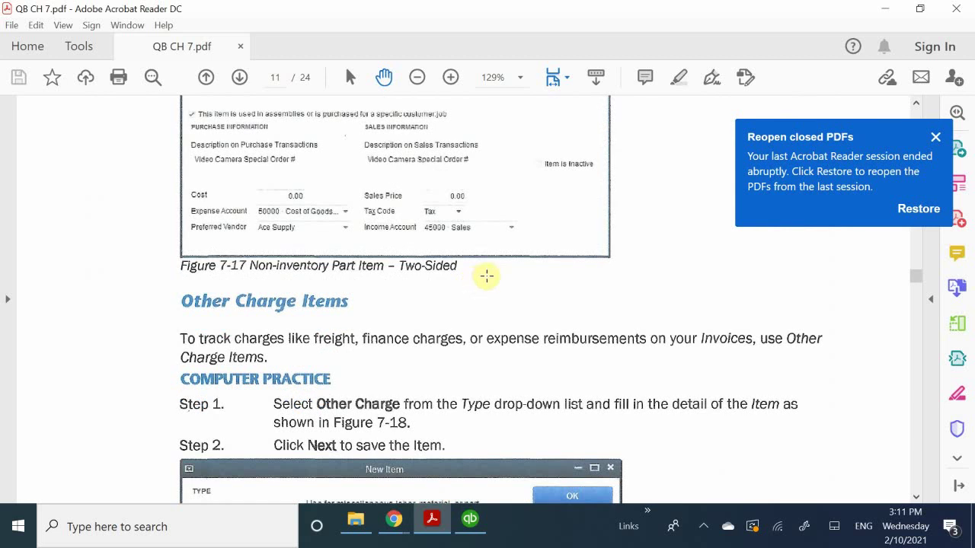
scroll(498, 272, "down", 2)
scroll(498, 272, "down", 12)
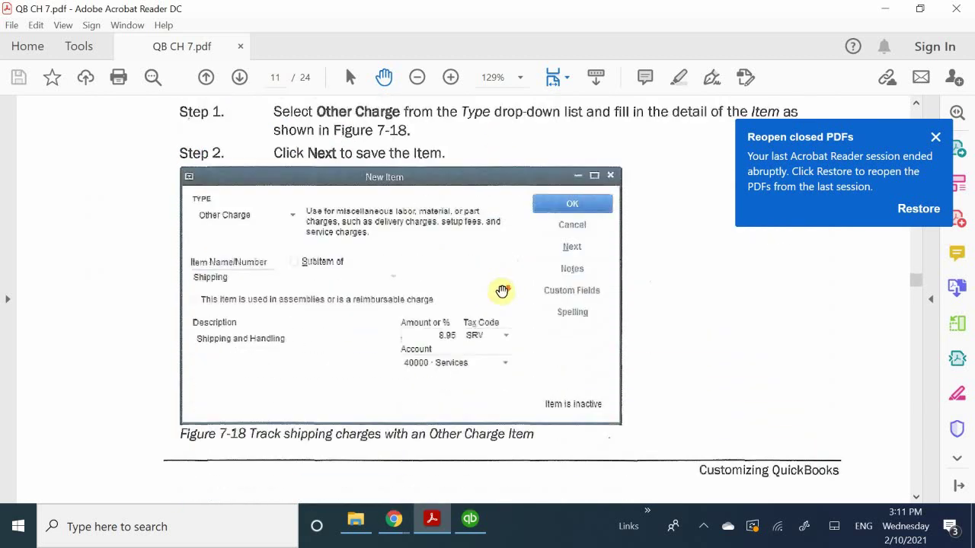
scroll(509, 307, "down", 5)
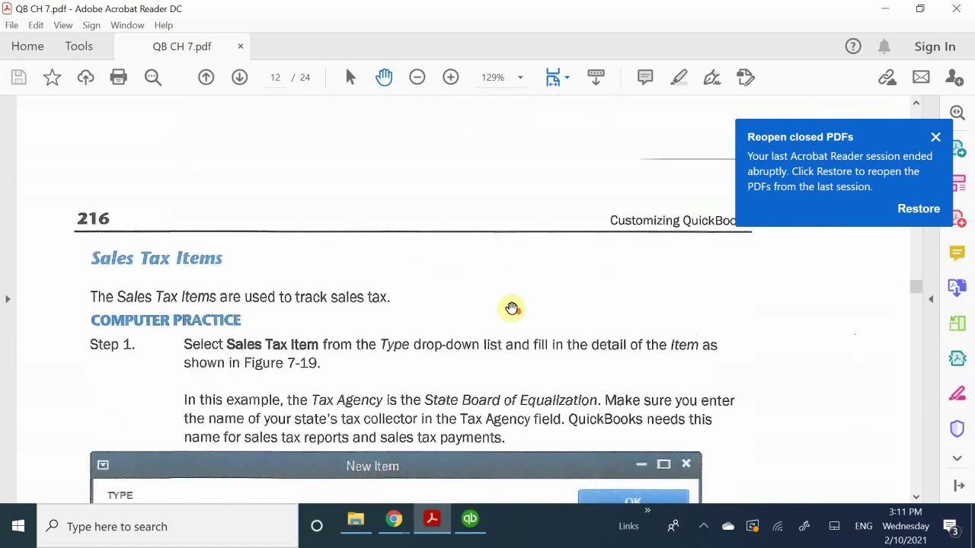
scroll(517, 308, "up", 3)
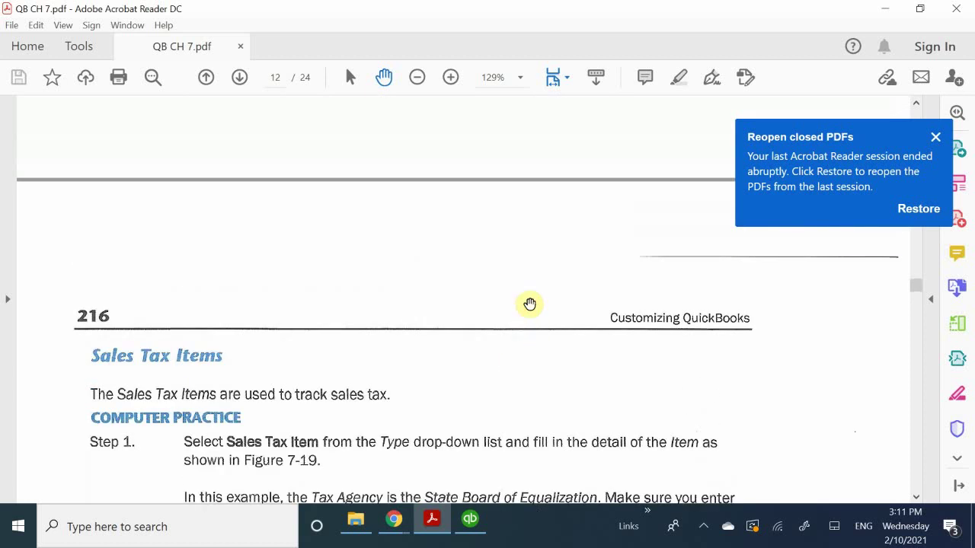
scroll(530, 304, "up", 15)
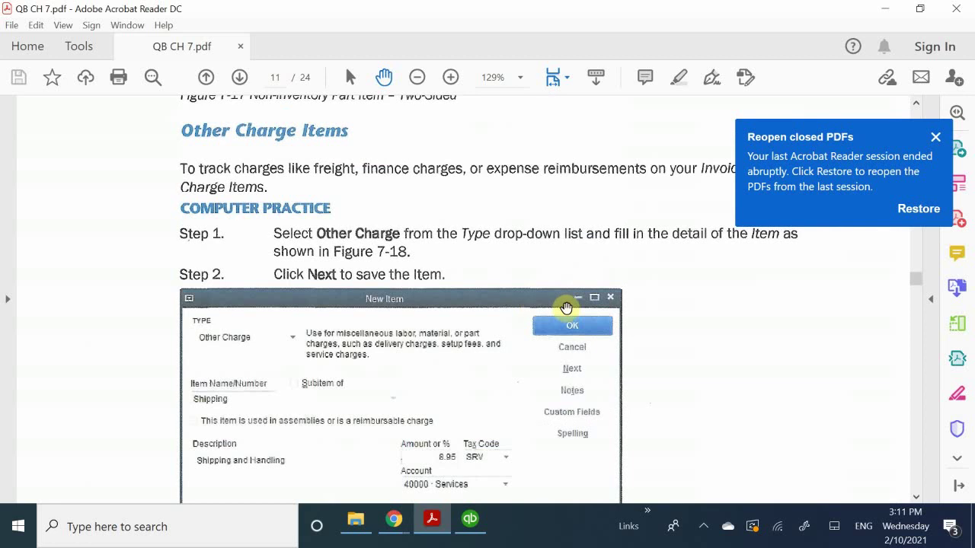
scroll(571, 306, "up", 3)
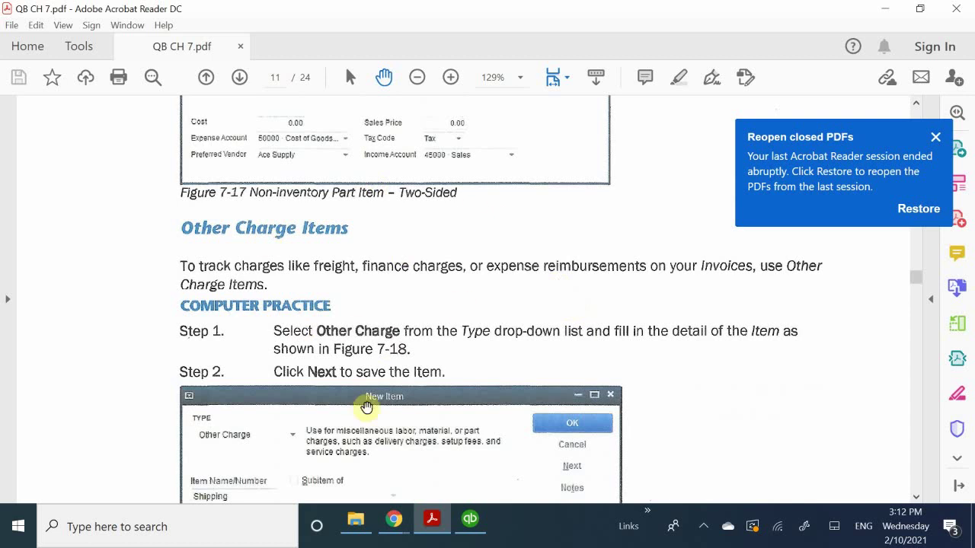
scroll(410, 402, "down", 2)
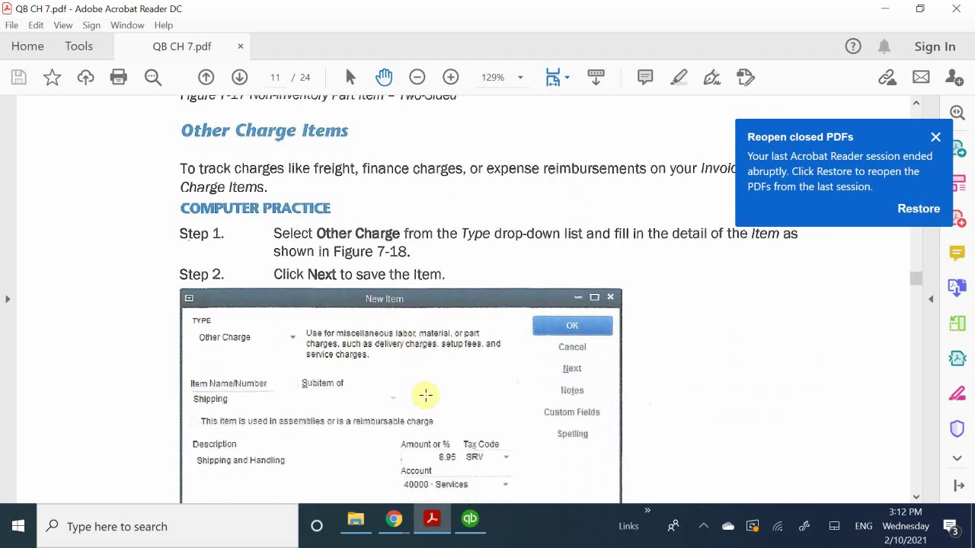
scroll(426, 395, "down", 1)
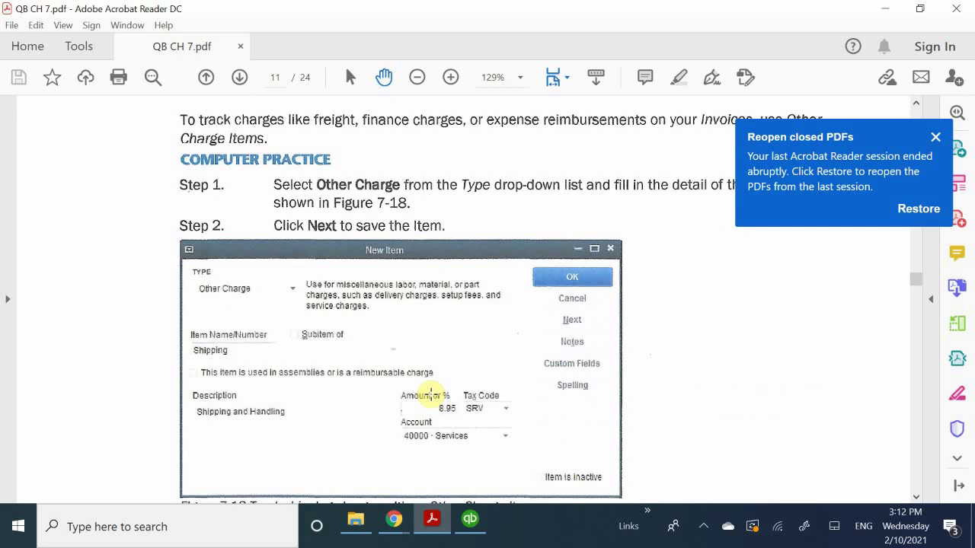
Back in QuickBooks, create a new item from the Item List's Item menu.
left_click(470, 521)
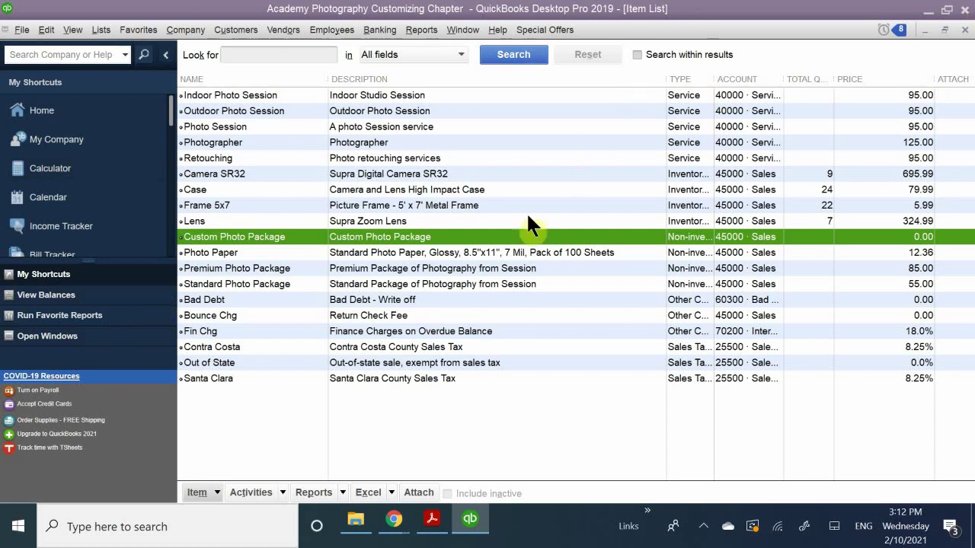
left_click(217, 492)
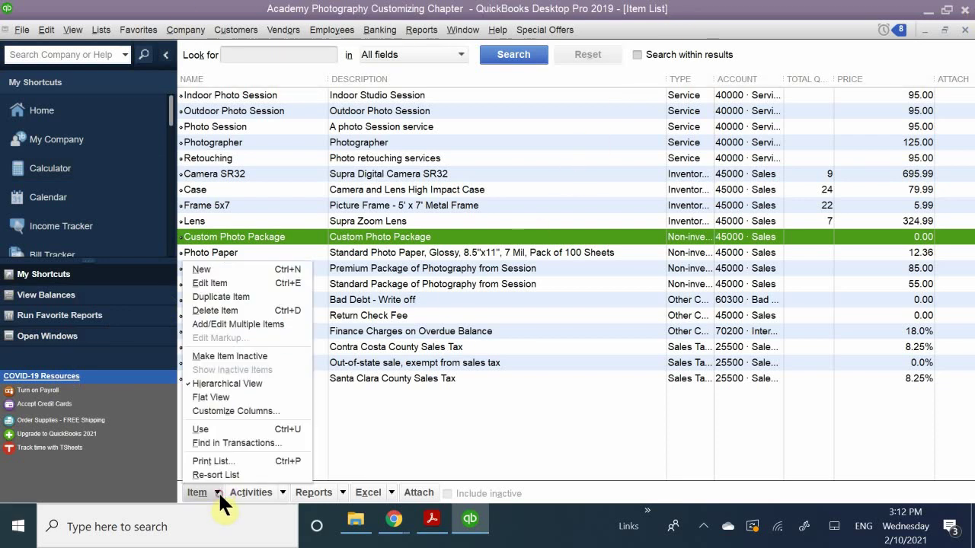
left_click(238, 267)
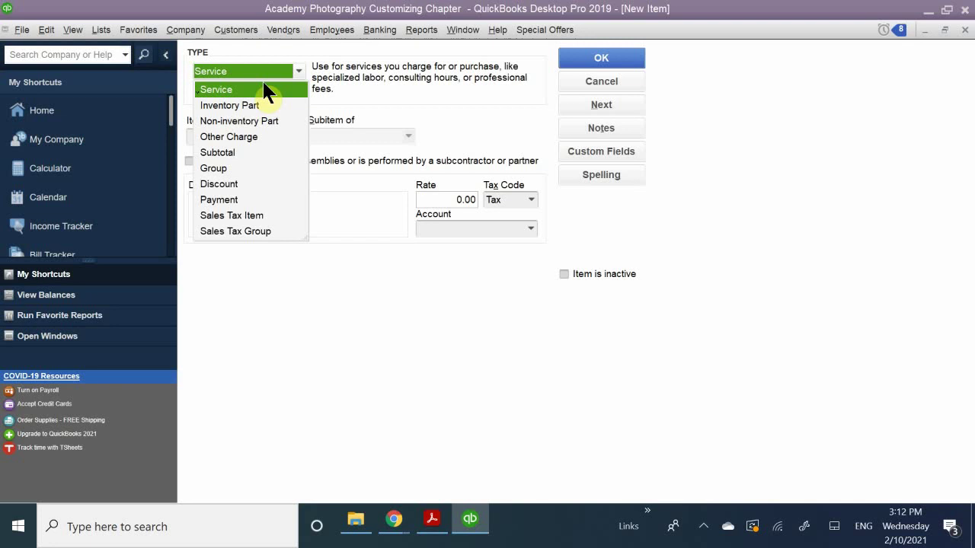
Set the new item's type to Other Charge and name it Shipping.
left_click(230, 135)
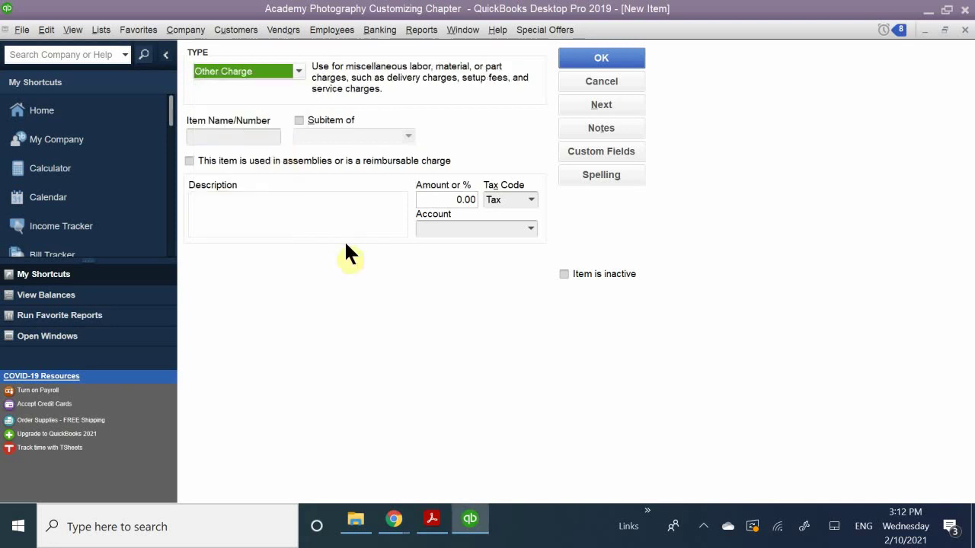
left_click(221, 137)
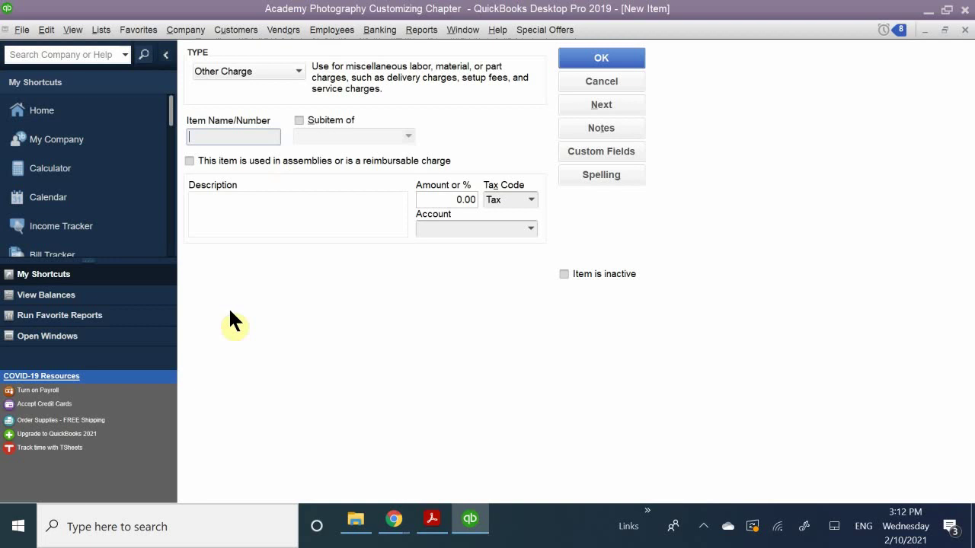
type("Sh")
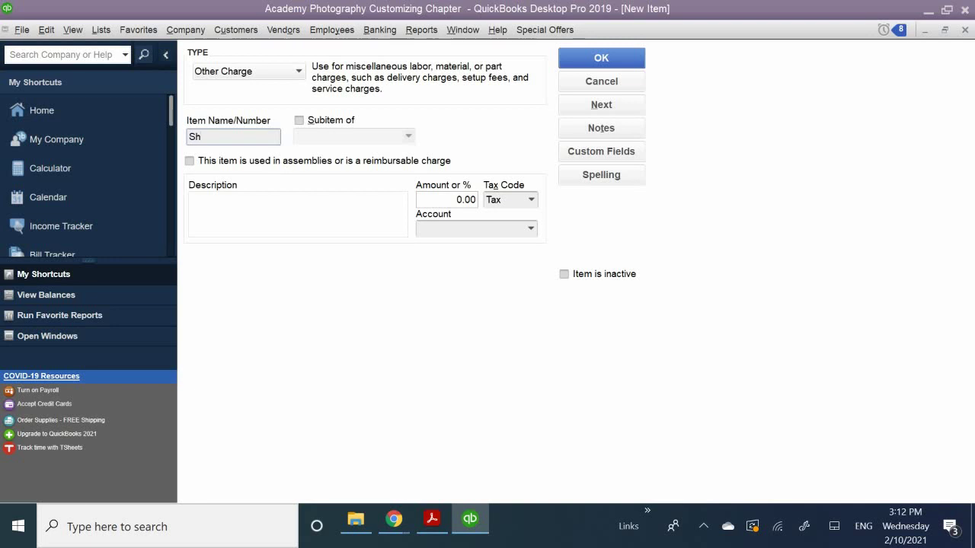
type("ipping")
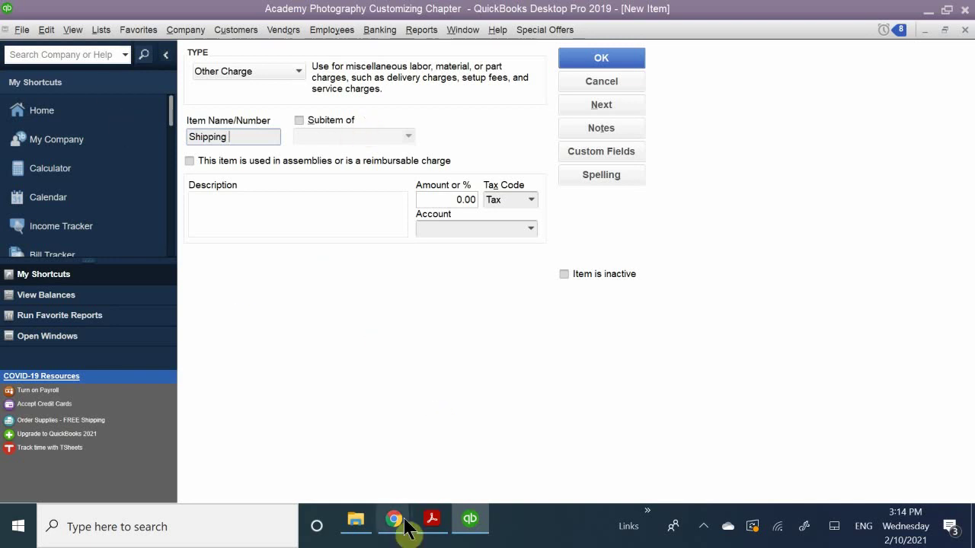
Bring the QB CH 7.pdf guide back to the front at Figure 7-18.
mouse_move(433, 522)
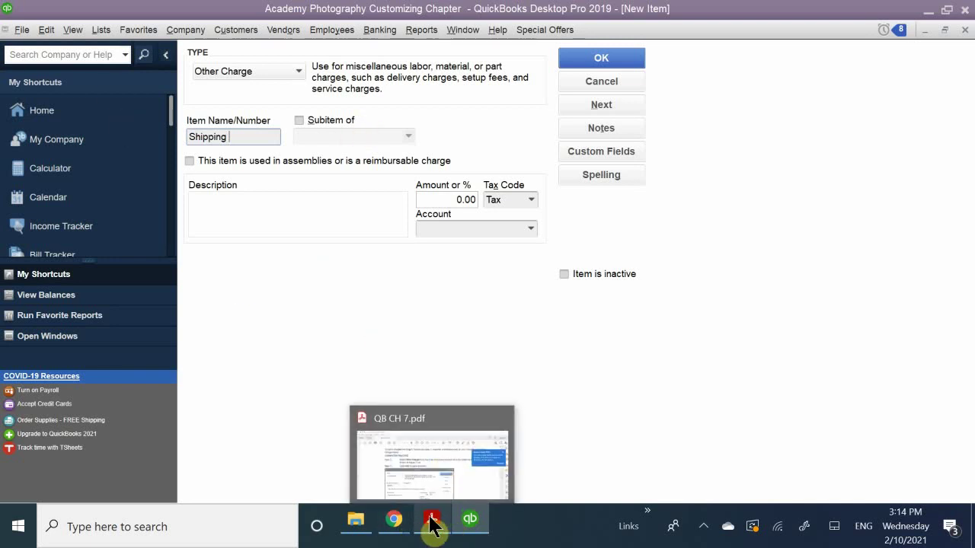
left_click(438, 447)
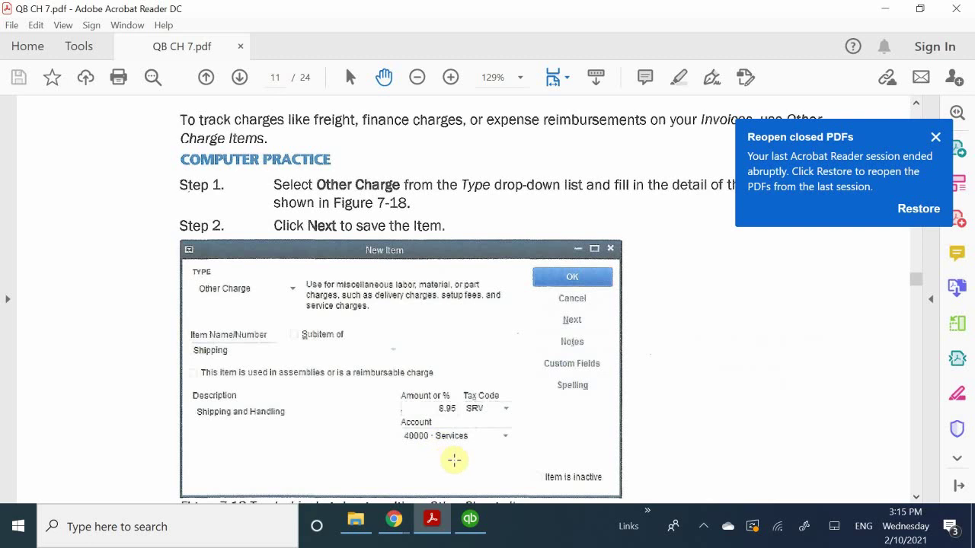
Enter the description 'Shipping amd Handling' for the Shipping item, postponing the Windows update prompt.
left_click(469, 521)
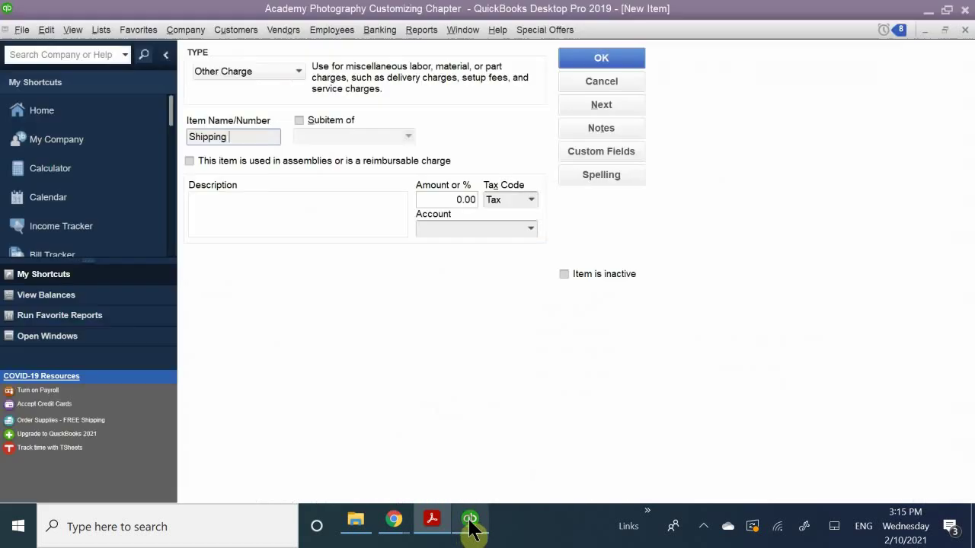
left_click(240, 214)
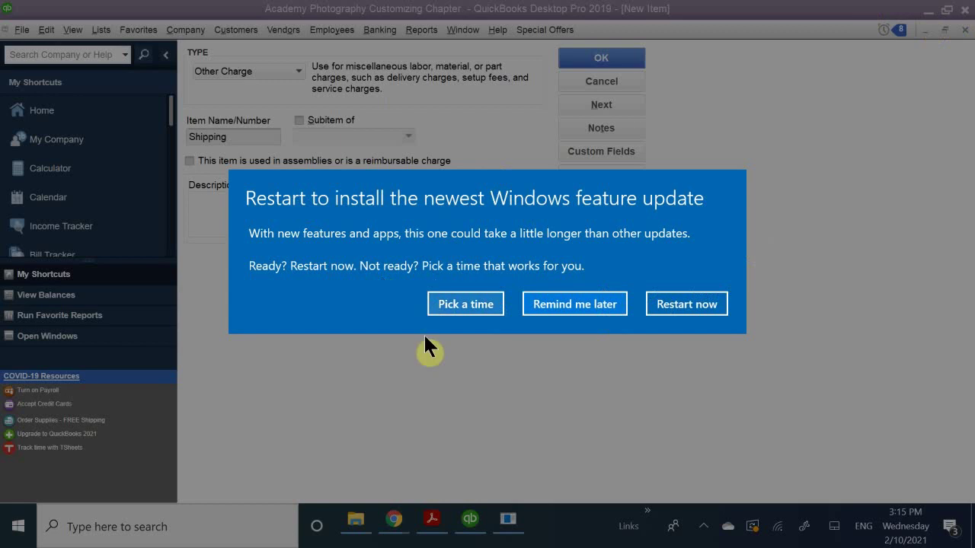
left_click(573, 305)
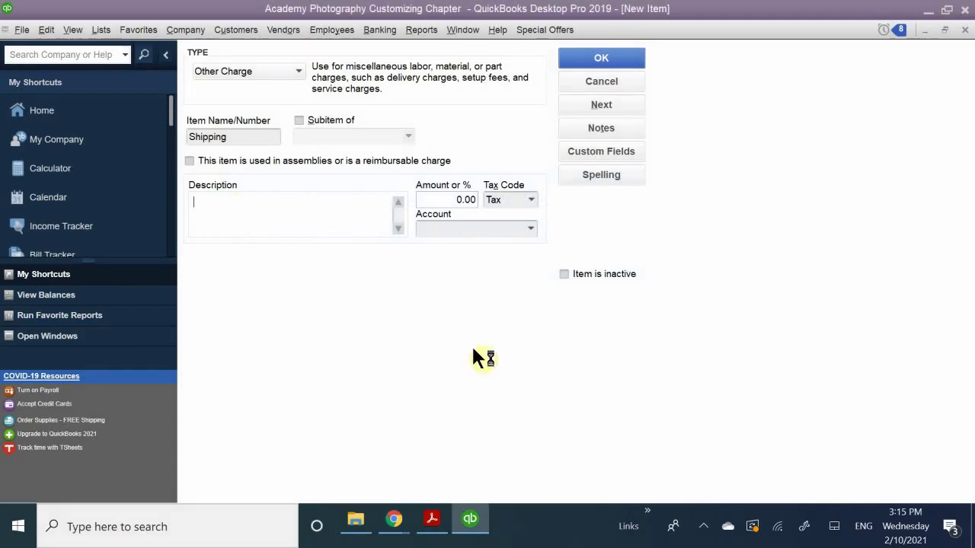
type("Shup")
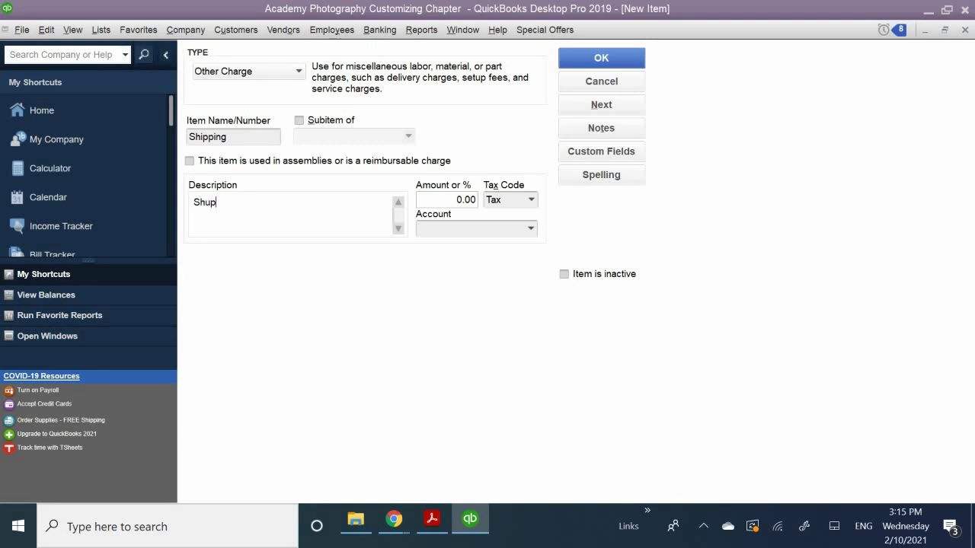
key("BackSpace")
type("ipping amd ")
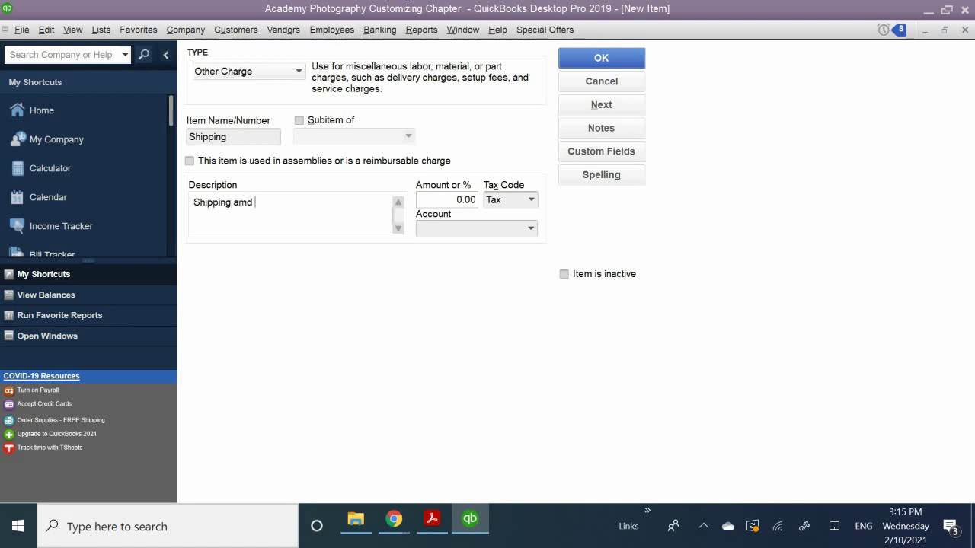
type("Handling")
Enter 8.95 as the Shipping item's amount.
left_click(705, 529)
left_click(709, 532)
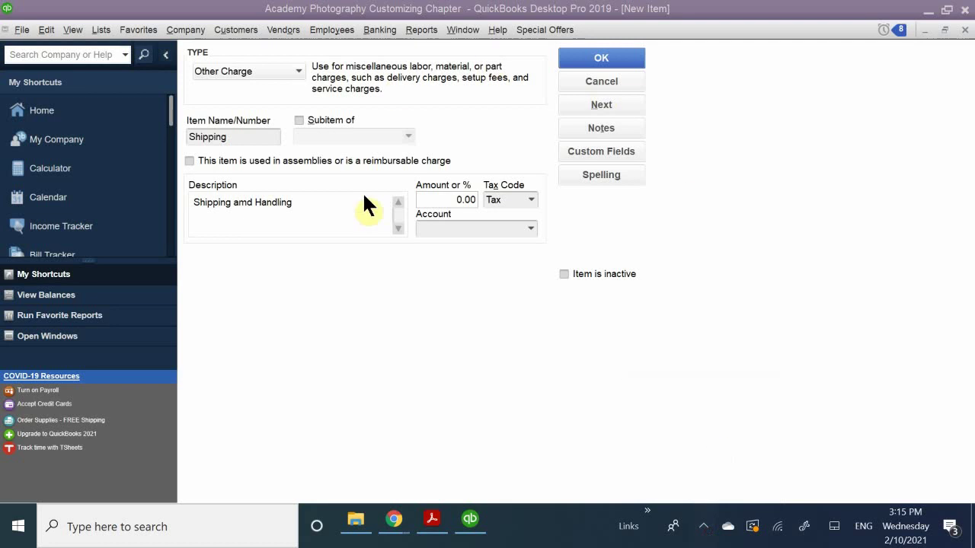
left_click(461, 200)
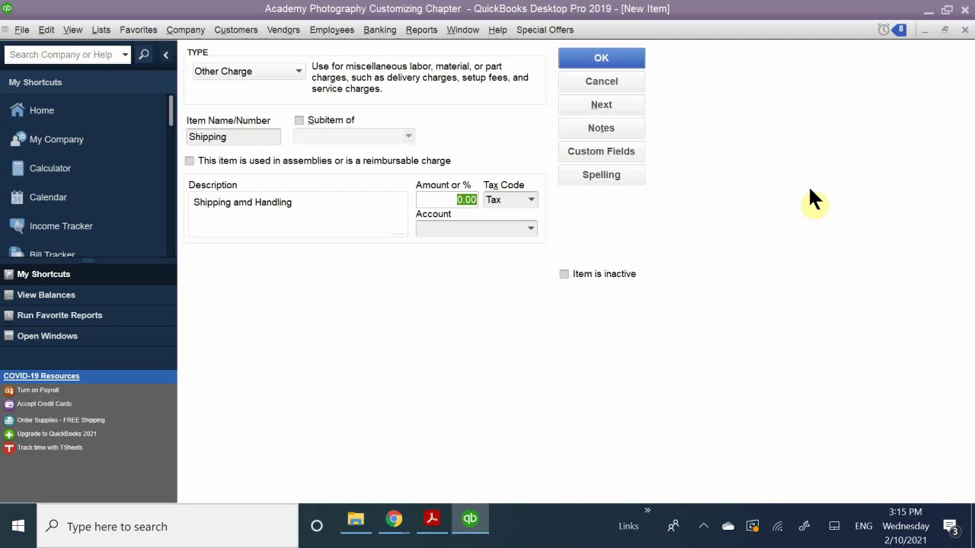
type("8.")
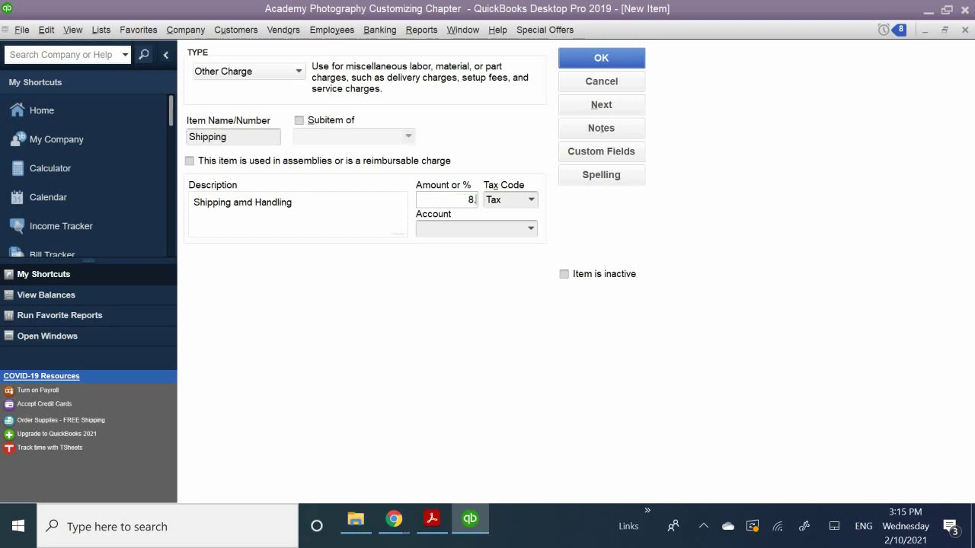
type("95")
Set the Shipping item's tax code to SRV Service Sales.
left_click(530, 201)
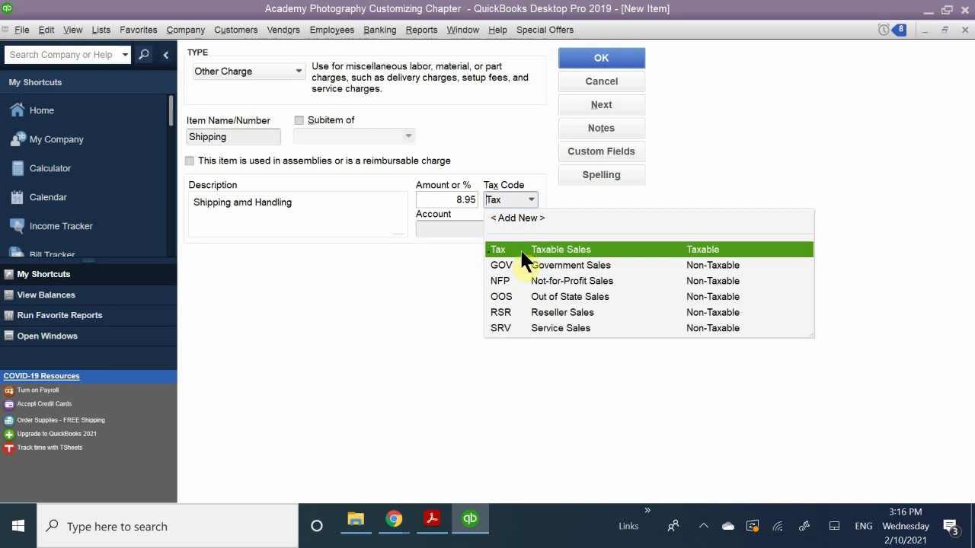
left_click(534, 316)
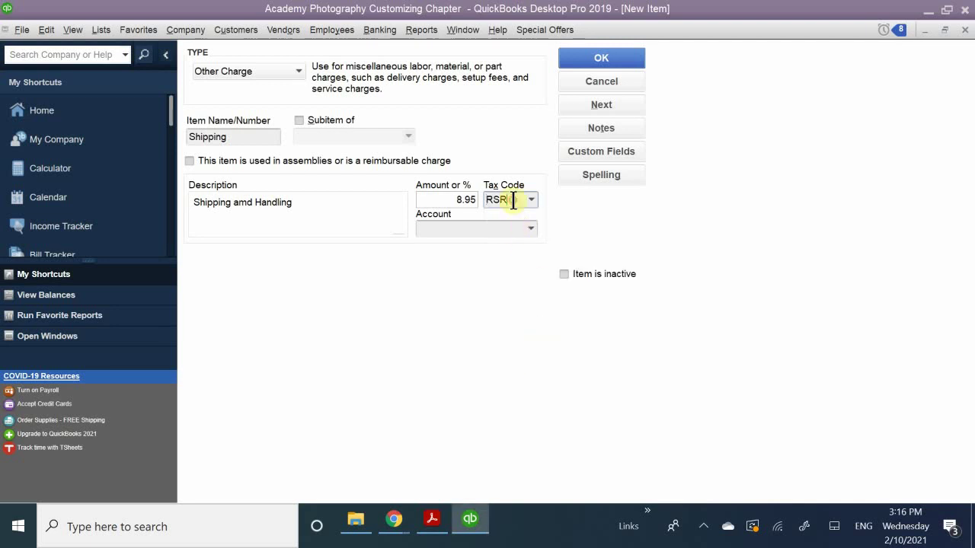
left_click(531, 199)
left_click(510, 330)
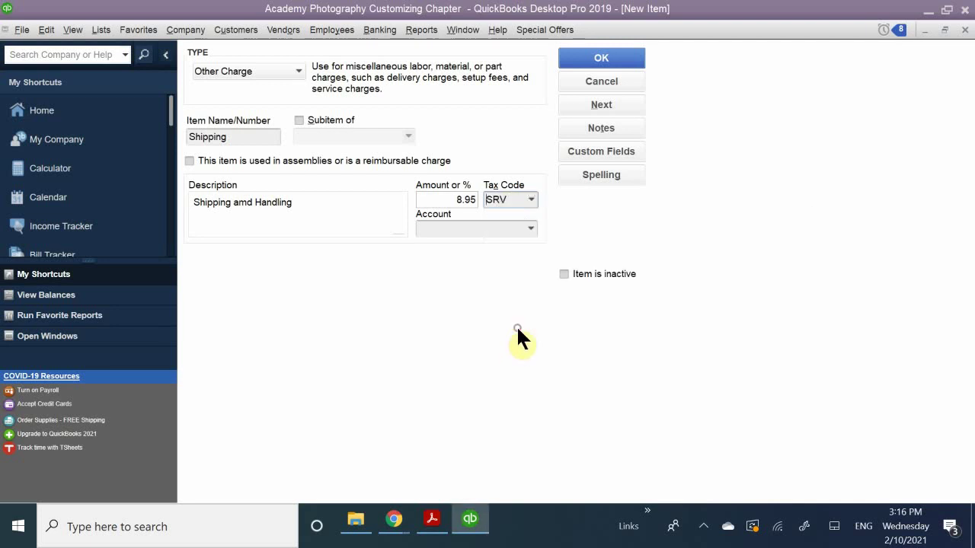
Post the Shipping item to 40000 · Services and save it.
left_click(492, 227)
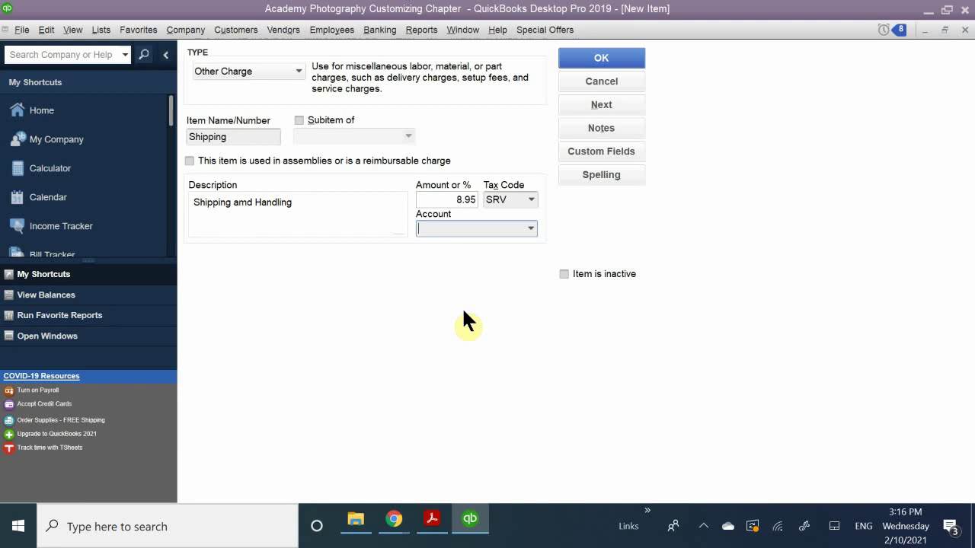
type("Se")
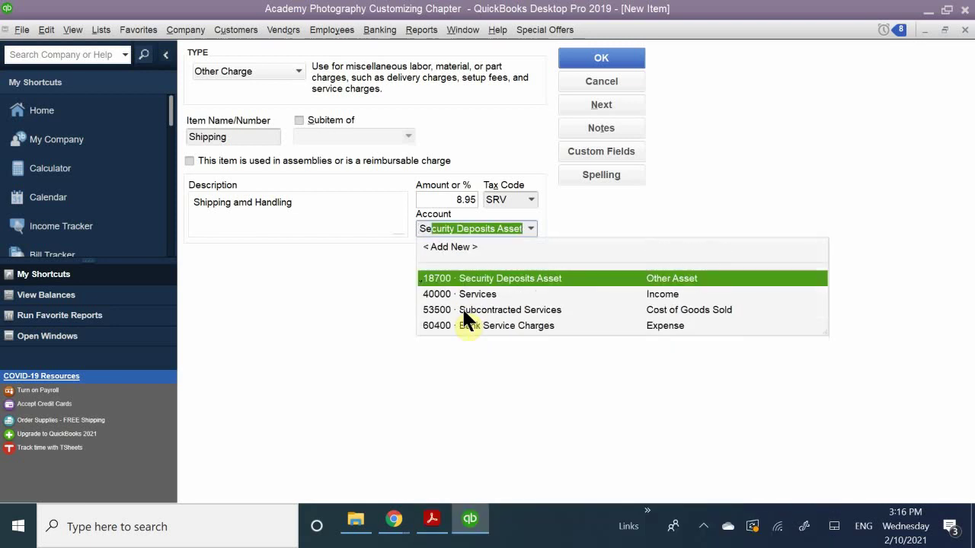
type("rvices")
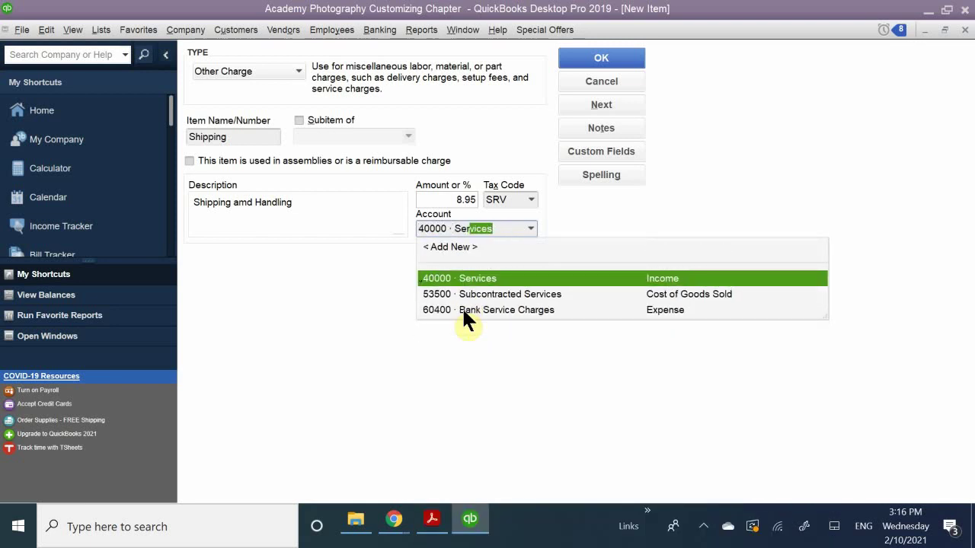
left_click(479, 276)
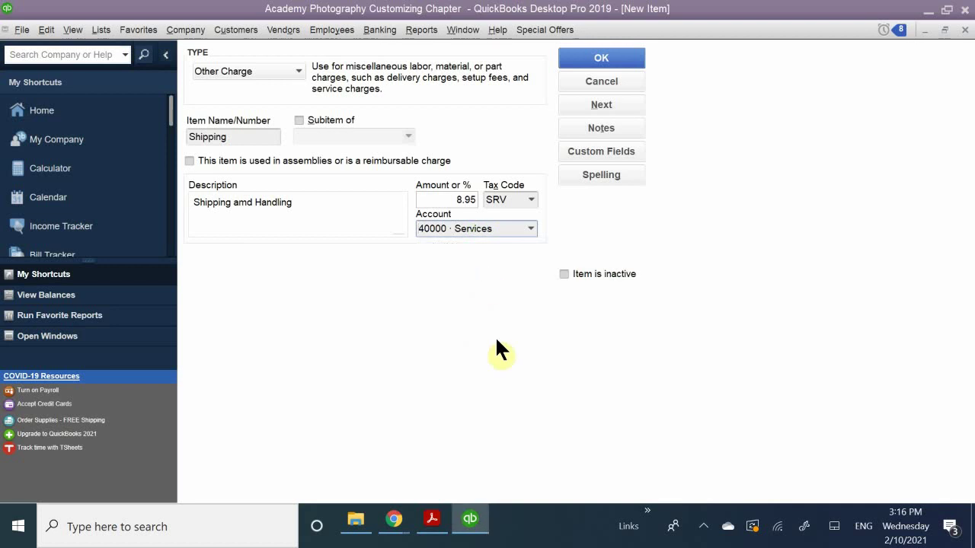
left_click(586, 58)
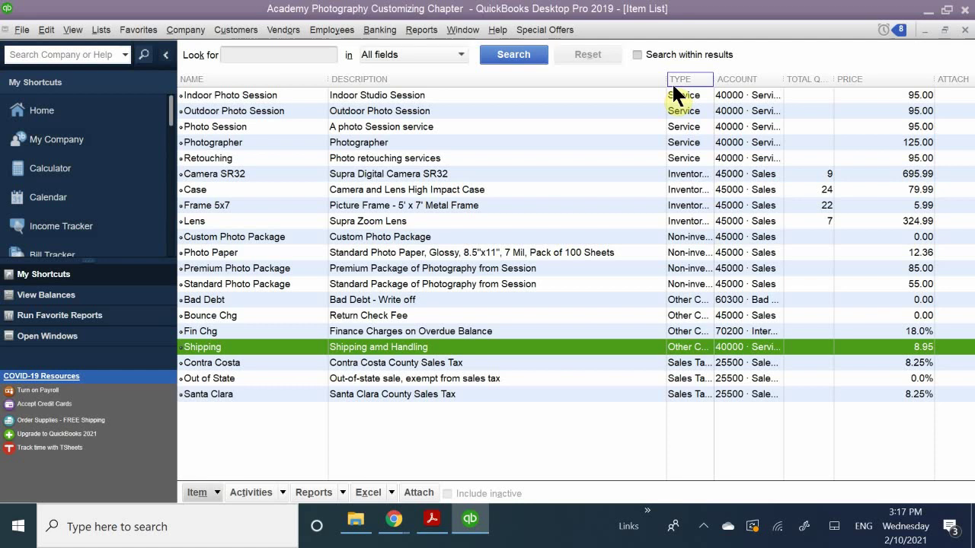
Sort the Item List by its Type column.
left_click(672, 83)
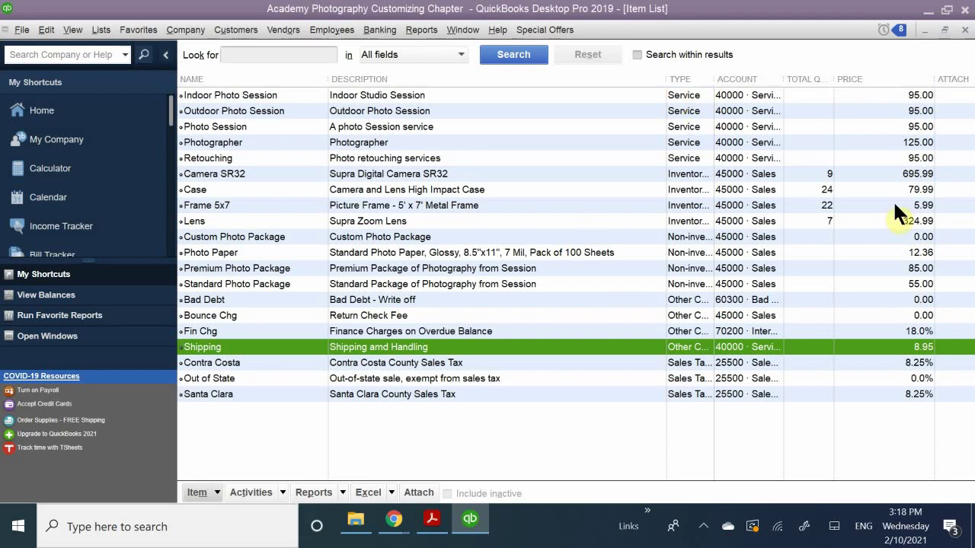
Scroll QB CH 7.pdf to page 12's Figure 7-19 Sales Tax Item example.
left_click(432, 524)
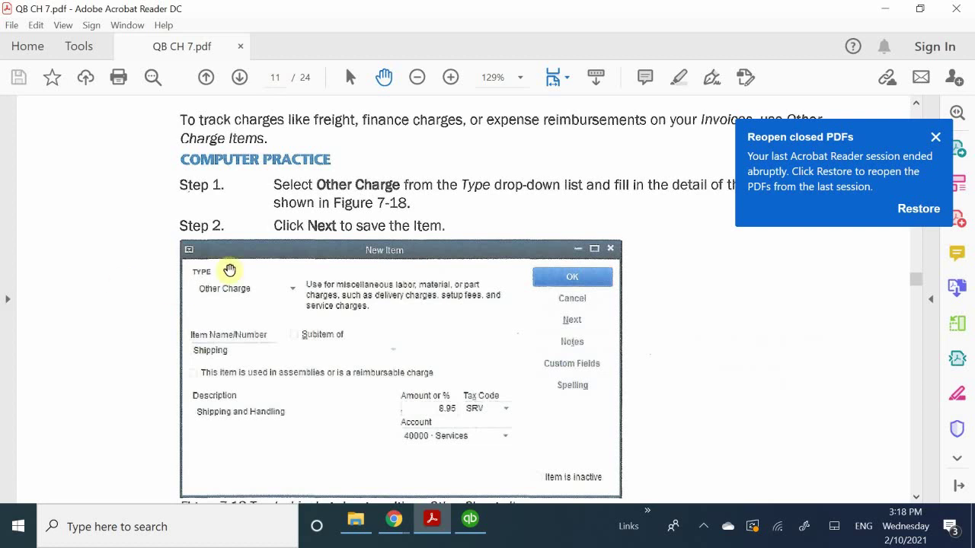
scroll(263, 296, "down", 5)
scroll(233, 380, "down", 12)
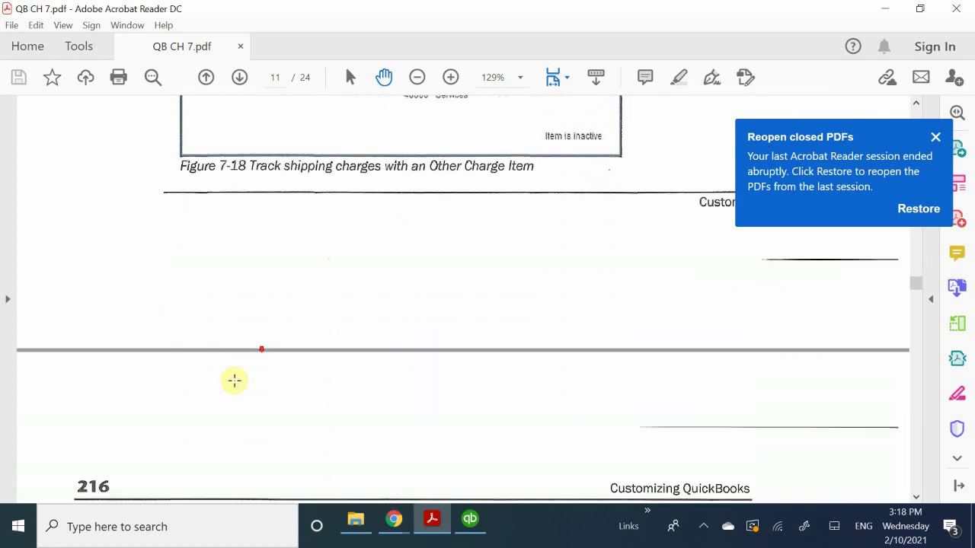
scroll(234, 381, "down", 3)
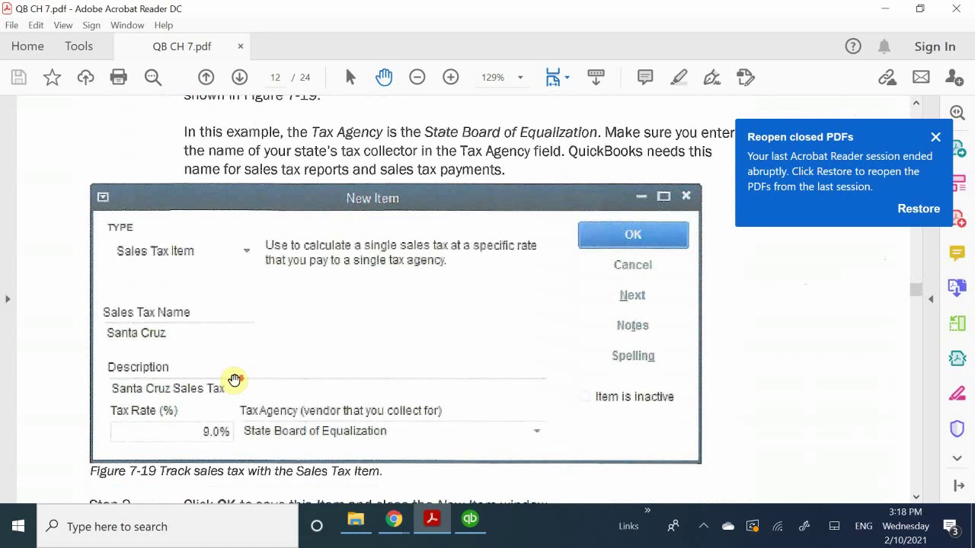
scroll(234, 381, "up", 4)
scroll(234, 382, "up", 1)
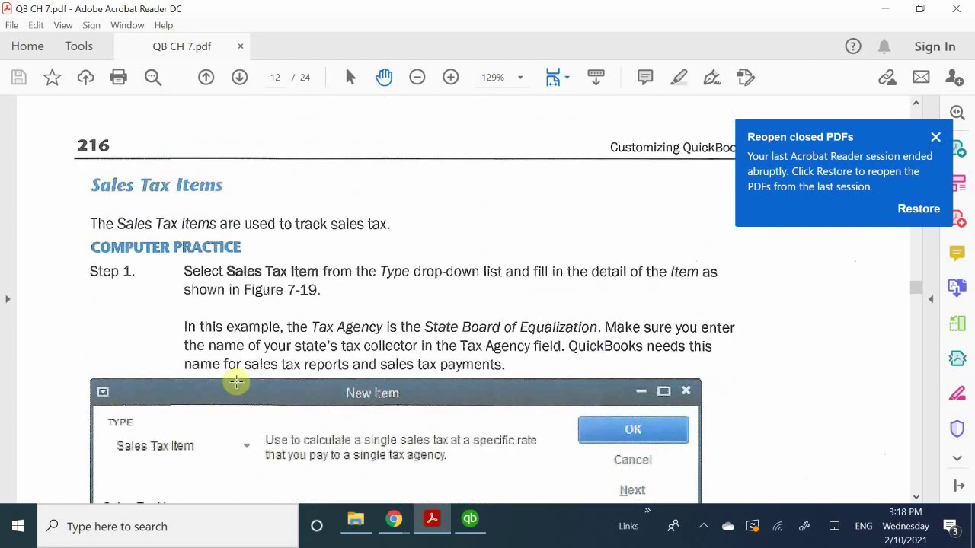
scroll(236, 383, "down", 8)
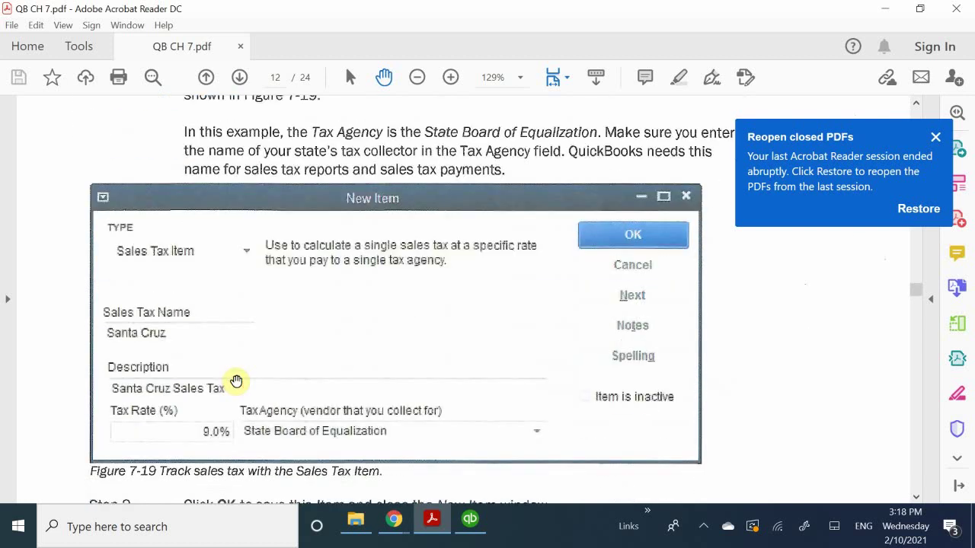
scroll(236, 381, "down", 4)
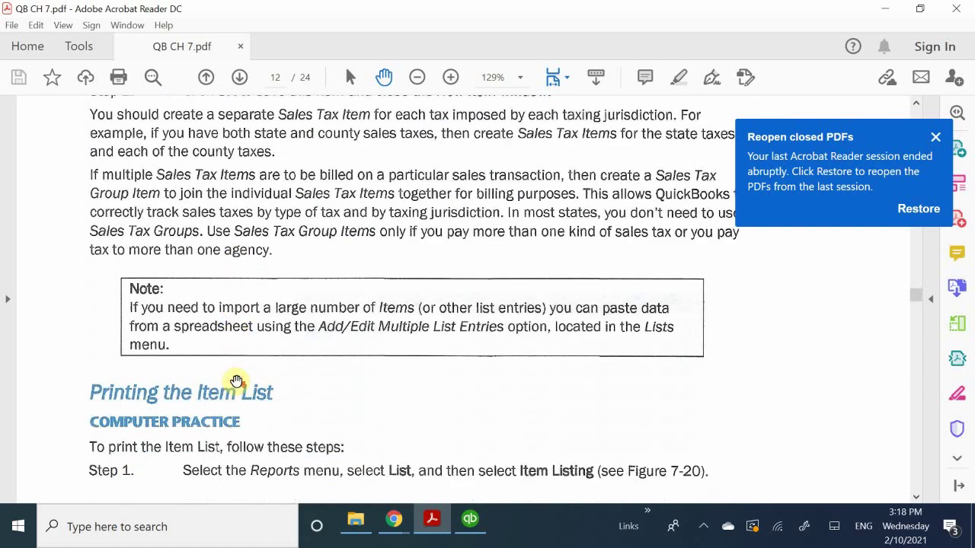
scroll(240, 383, "up", 5)
scroll(236, 383, "up", 3)
scroll(236, 382, "down", 1)
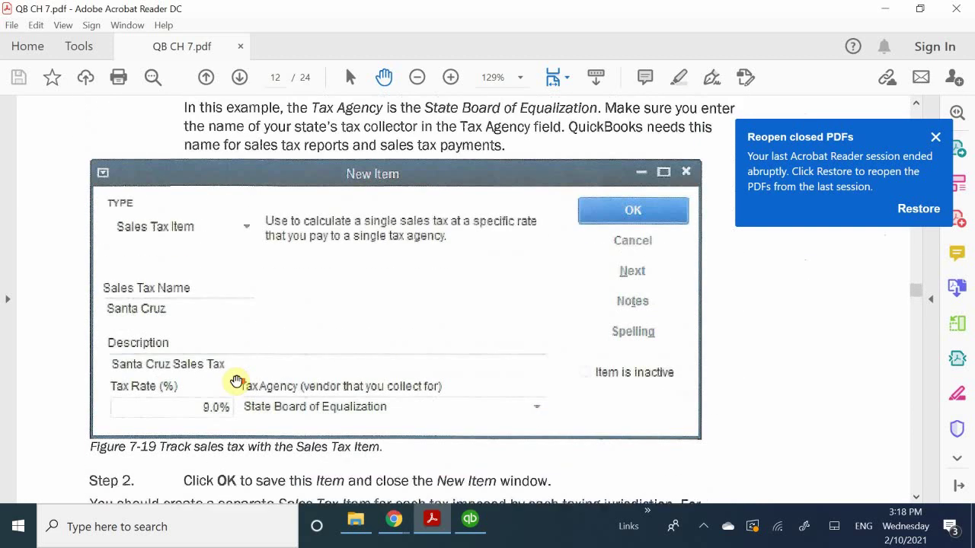
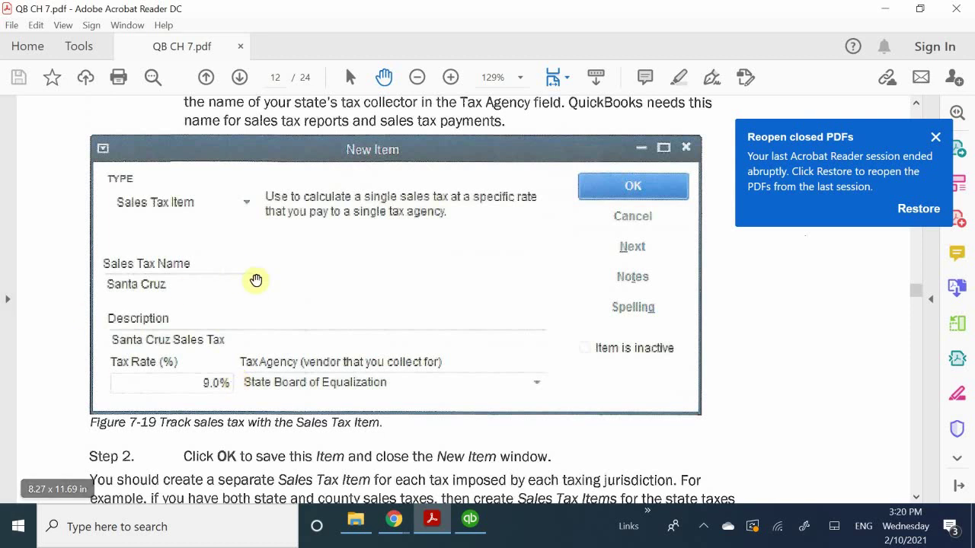
Back in the QuickBooks Item List, start a new item of type Sales Tax Item.
scroll(244, 388, "down", 5)
scroll(244, 389, "down", 3)
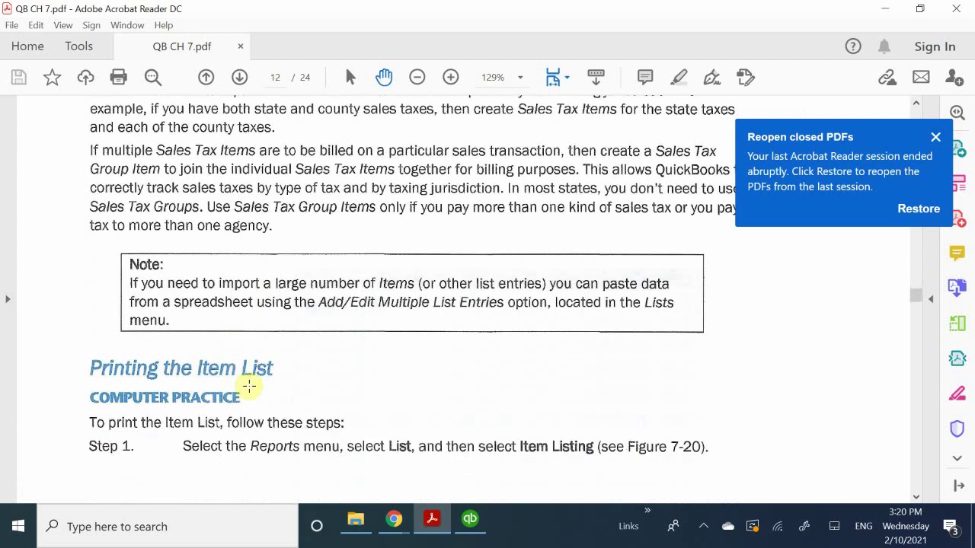
scroll(250, 390, "up", 9)
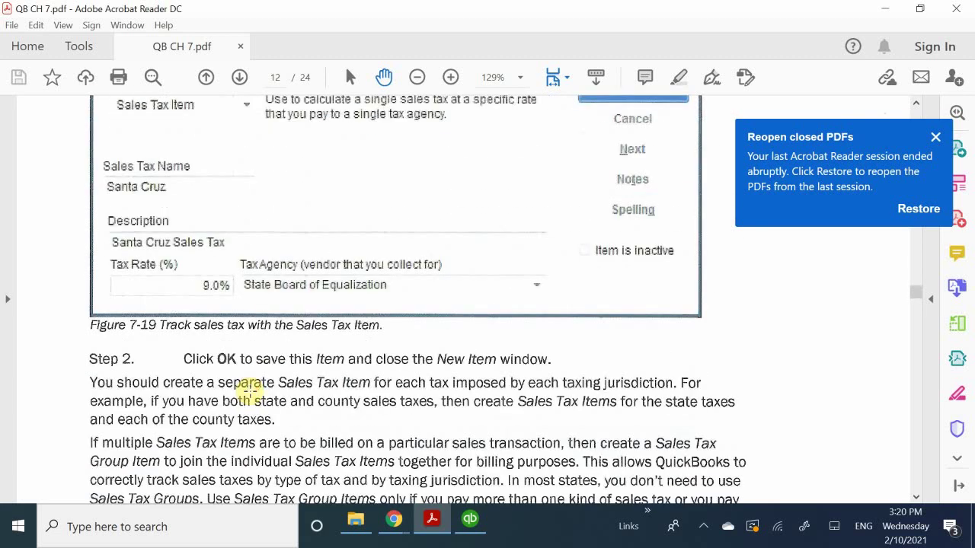
scroll(251, 390, "up", 5)
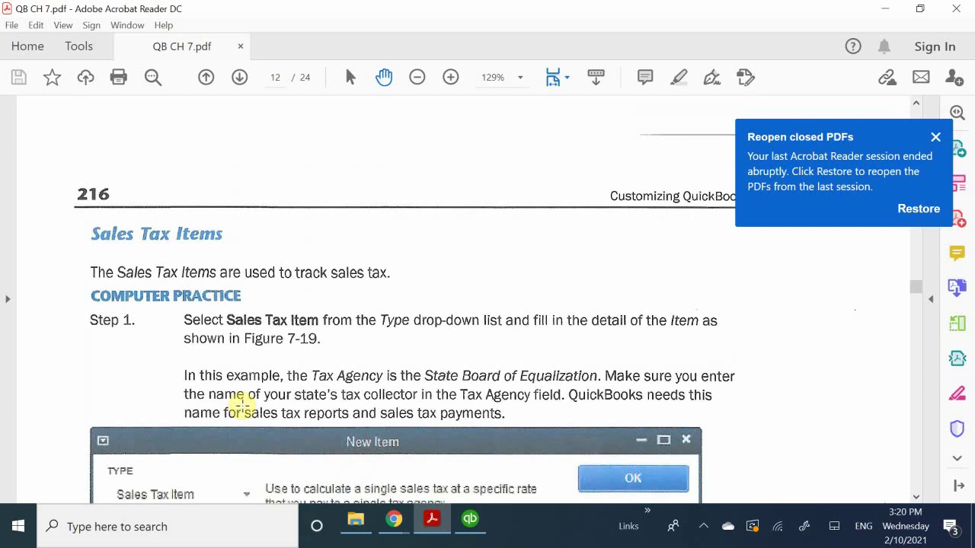
scroll(240, 407, "down", 5)
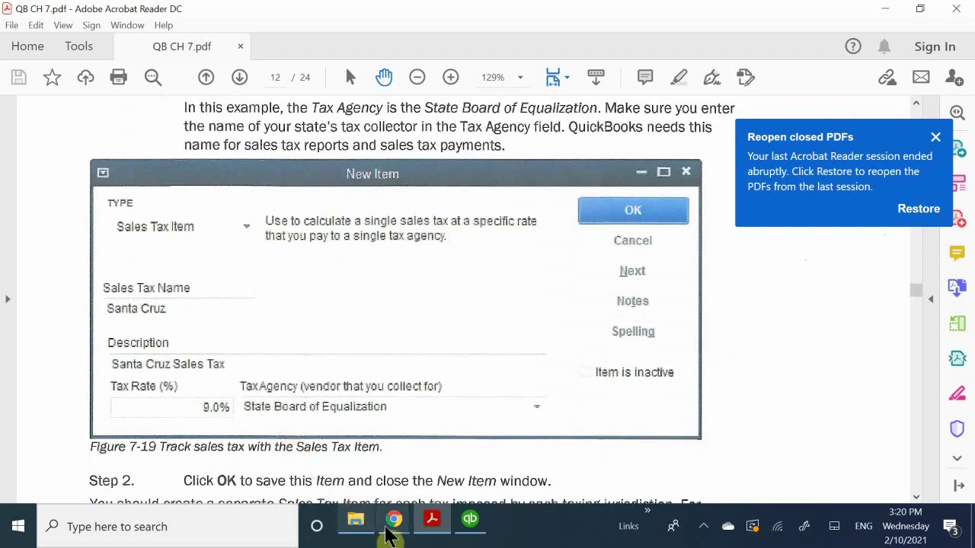
left_click(467, 523)
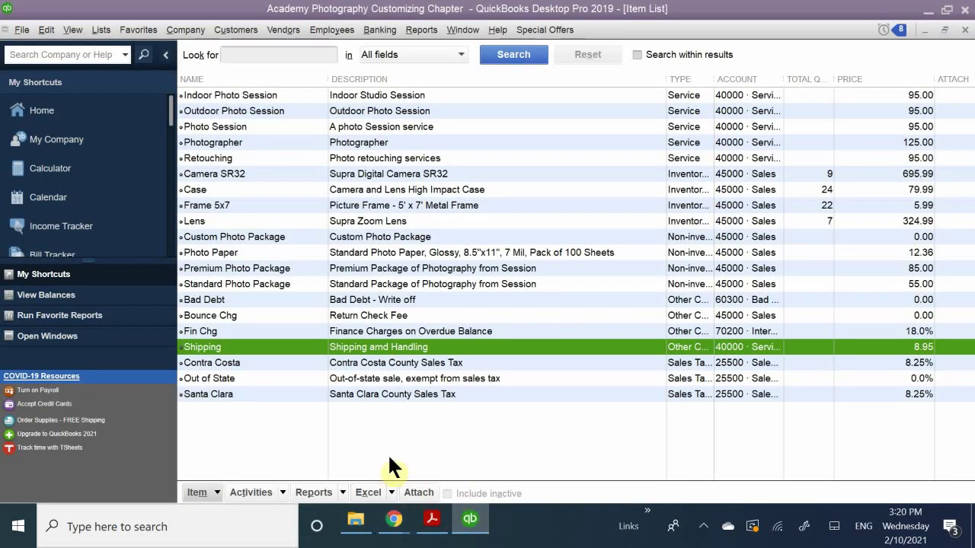
left_click(200, 493)
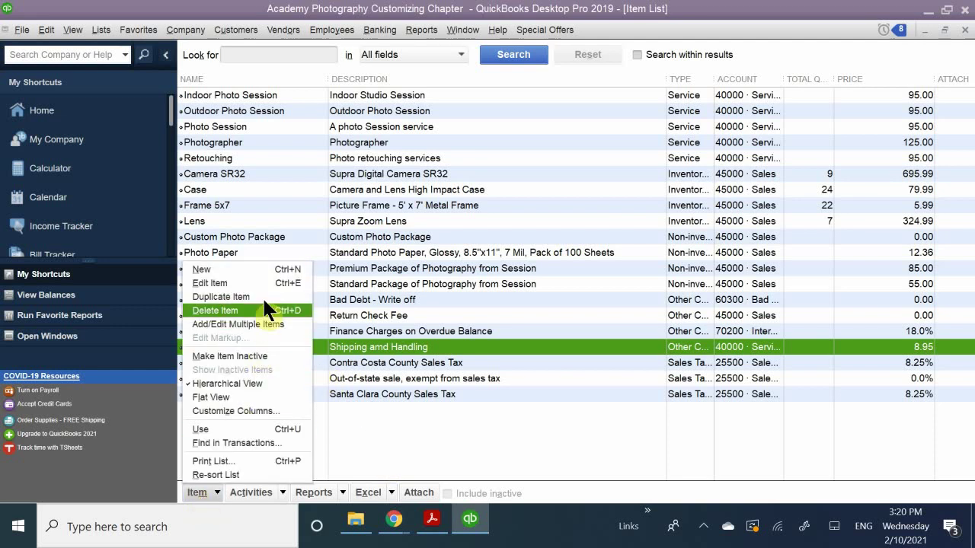
left_click(251, 272)
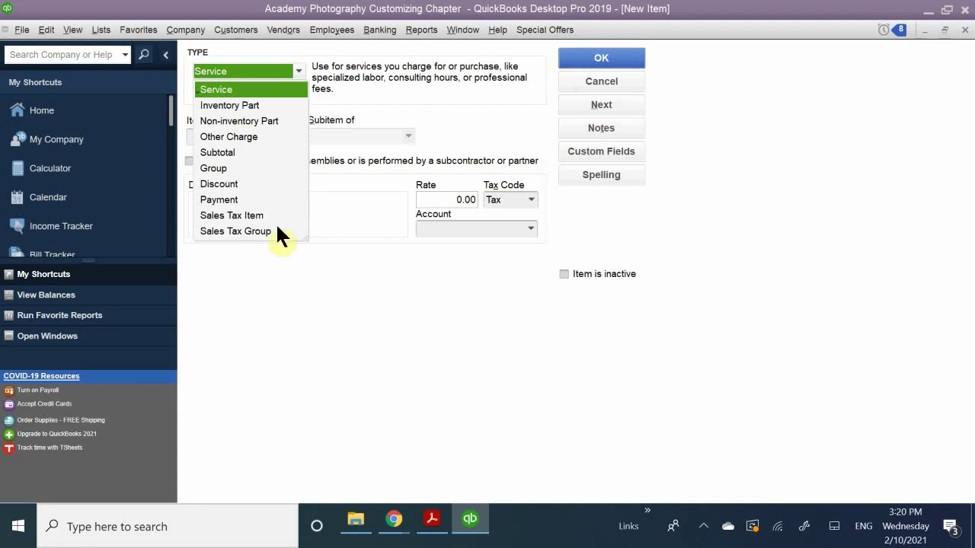
left_click(249, 216)
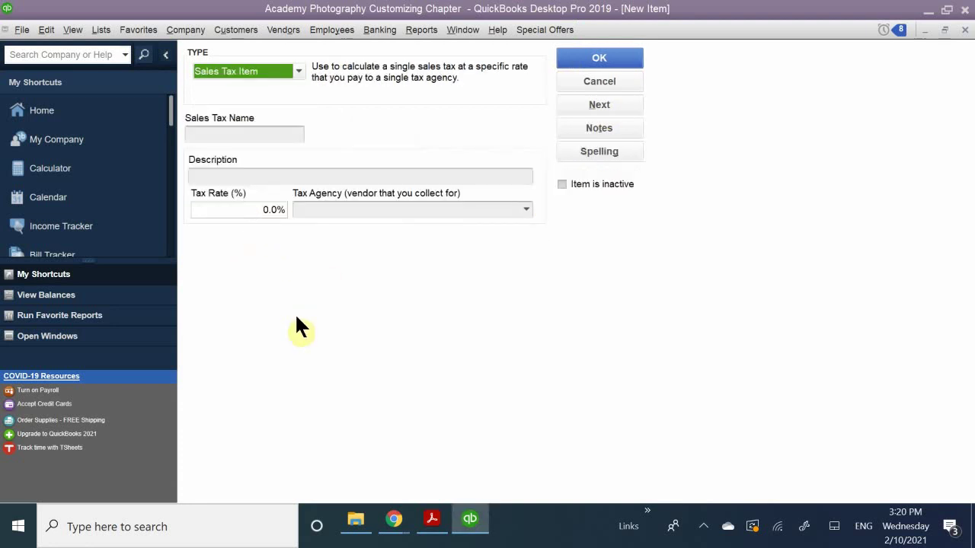
Enter name Nevada State Tax, description 'Sales Tax for NV', and a 4.6% tax rate.
left_click(222, 133)
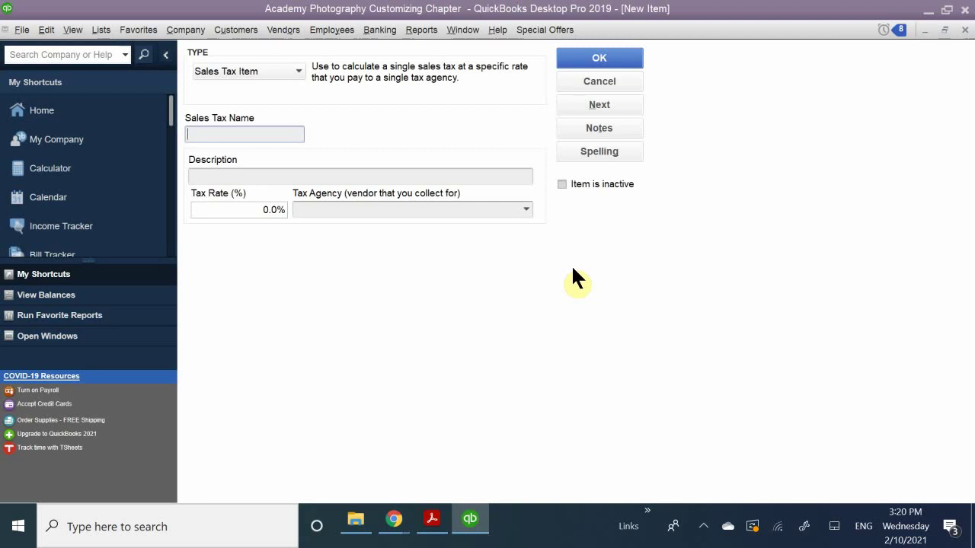
type("N")
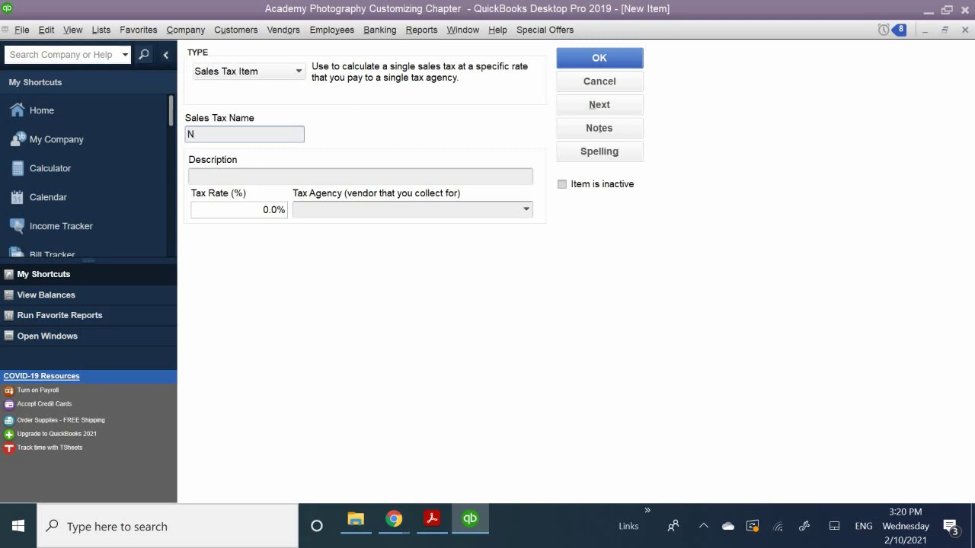
type("evada State Tax")
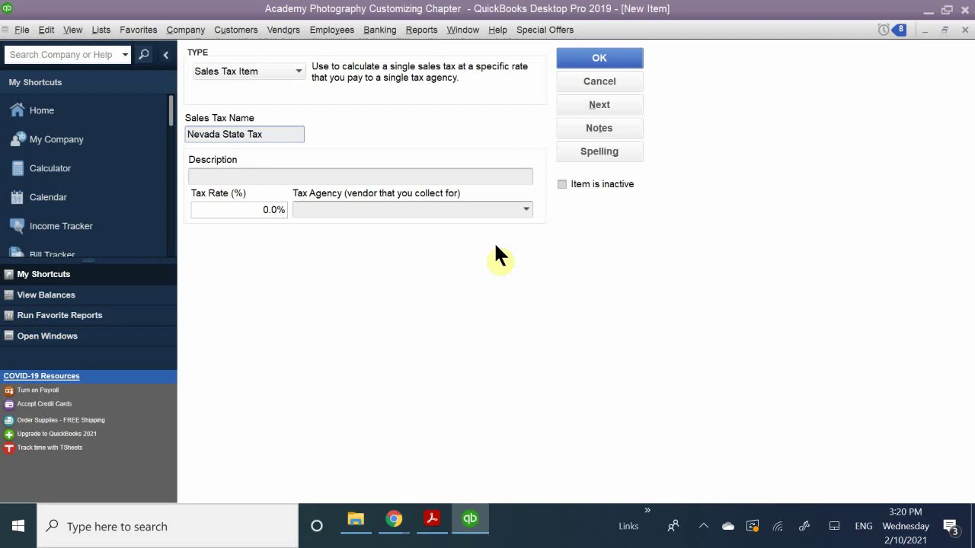
left_click(224, 179)
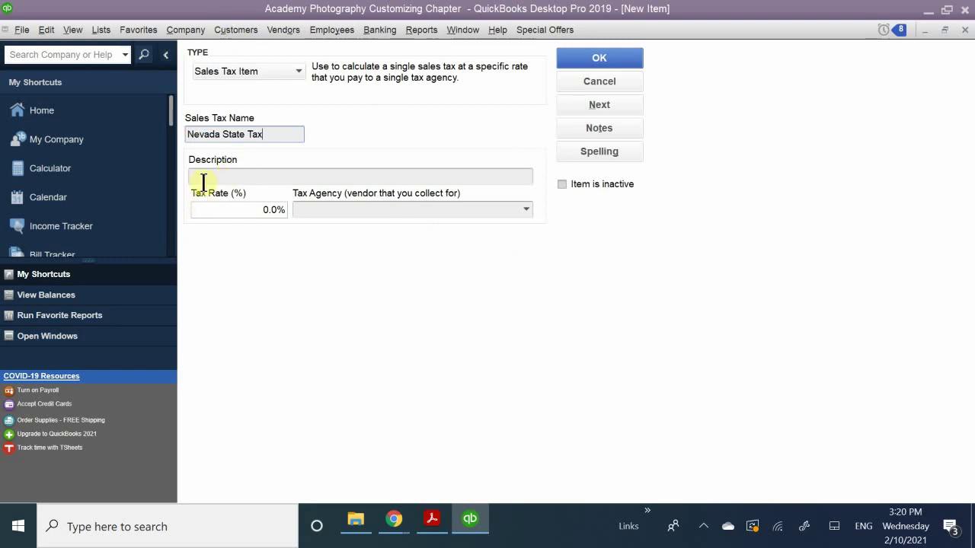
left_click(211, 176)
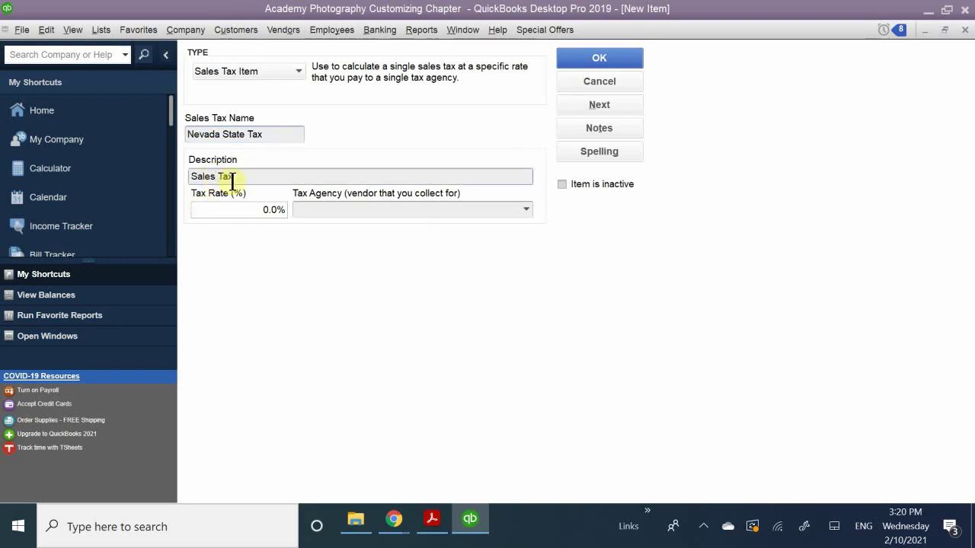
left_click(232, 179)
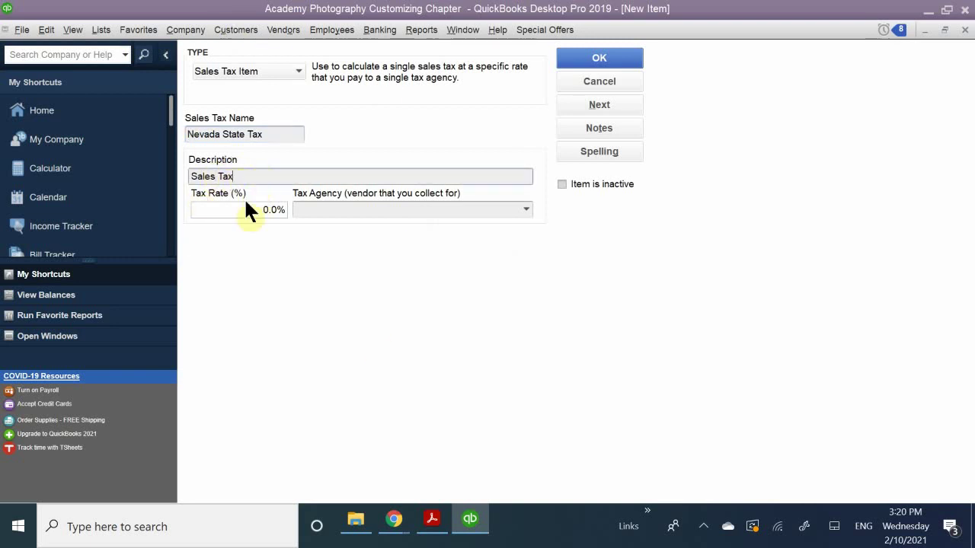
type("for ")
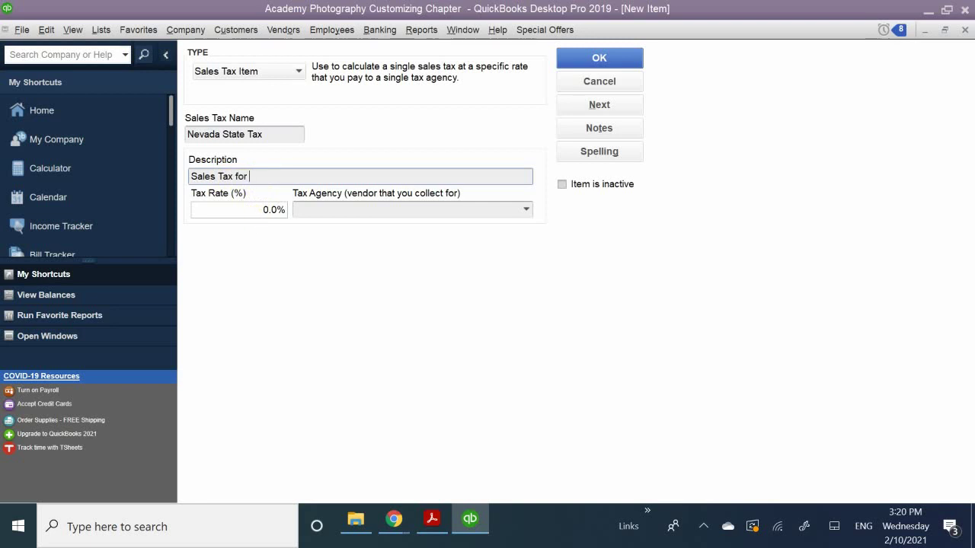
type("NV")
left_click(252, 211)
type("4.6")
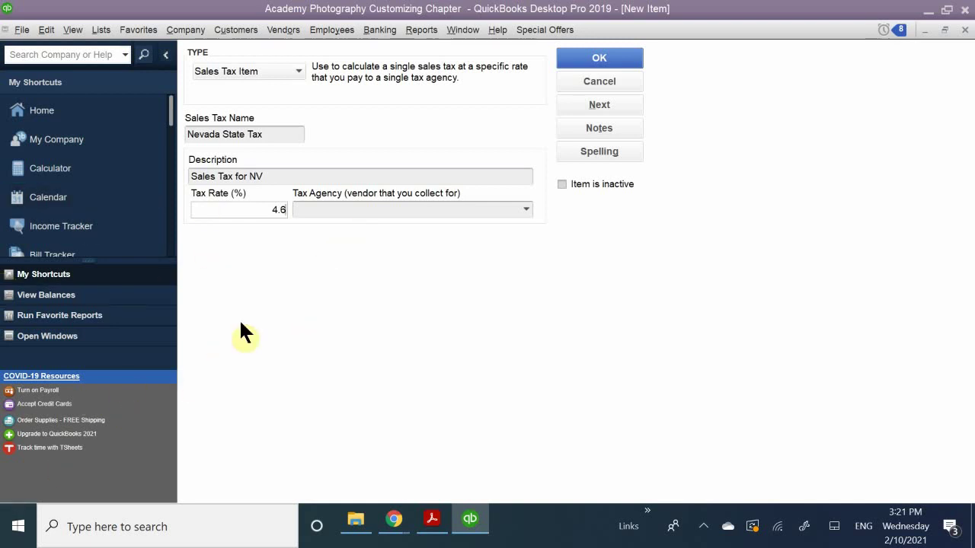
left_click(330, 211)
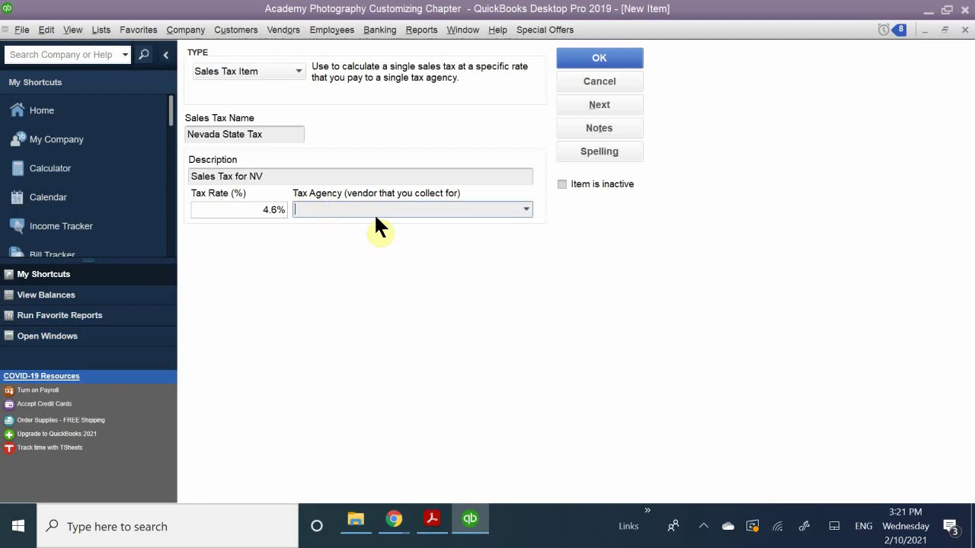
Choose State Board of Equalization as the tax agency and save the Nevada State Tax item.
left_click(525, 208)
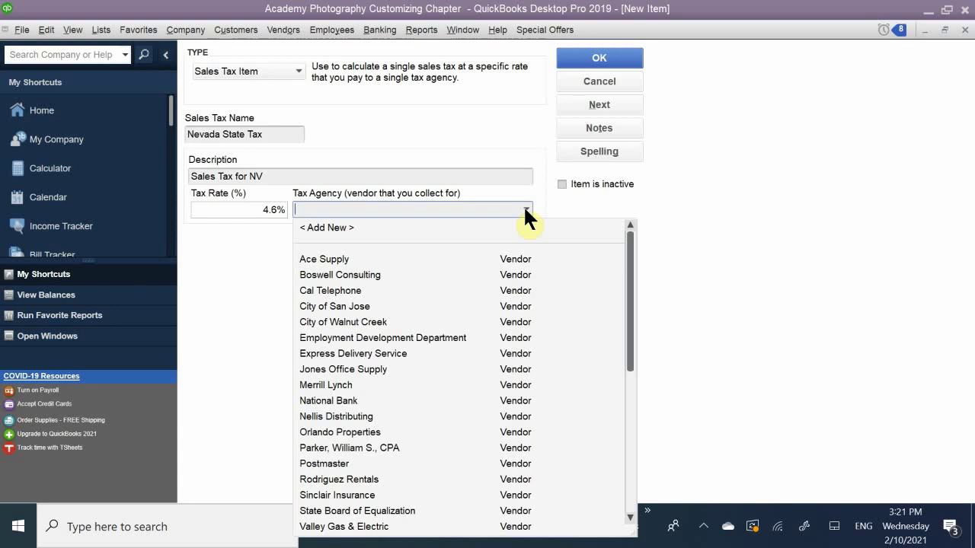
type("State Board of Equalization")
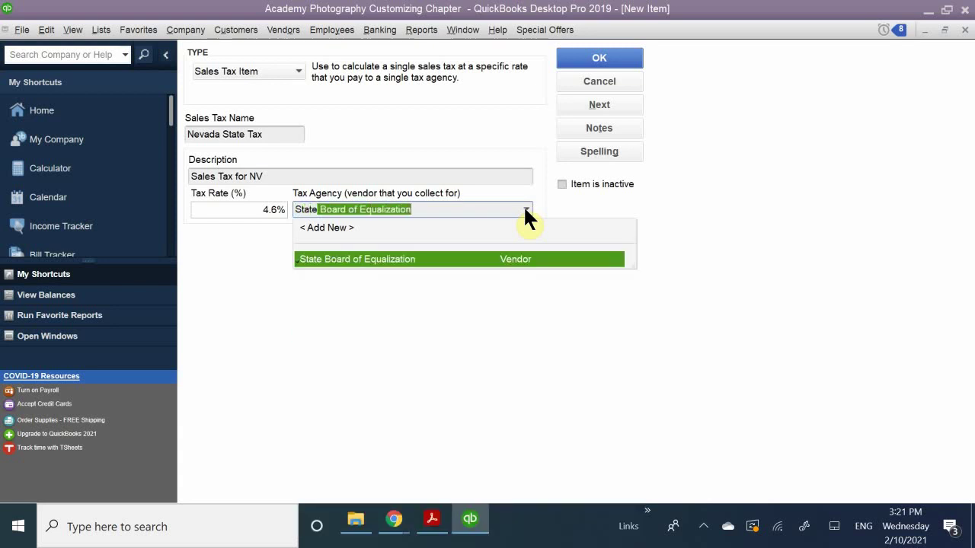
left_click(351, 261)
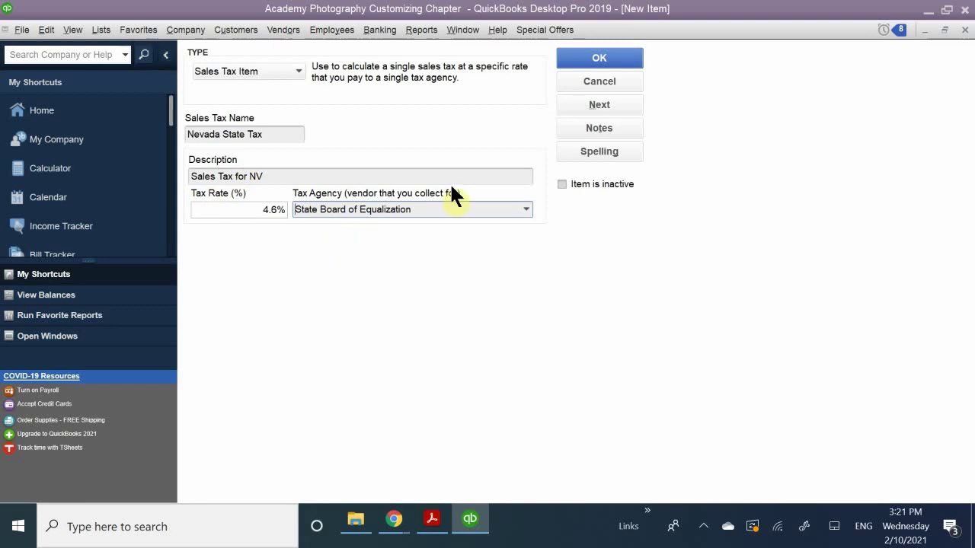
left_click(592, 59)
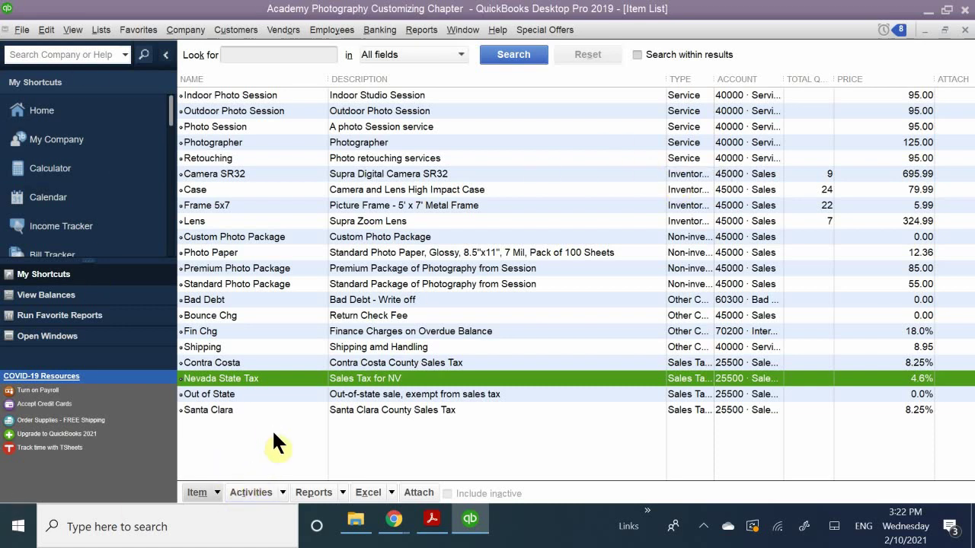
Start another new Sales Tax Item and name it Clark County.
left_click(215, 492)
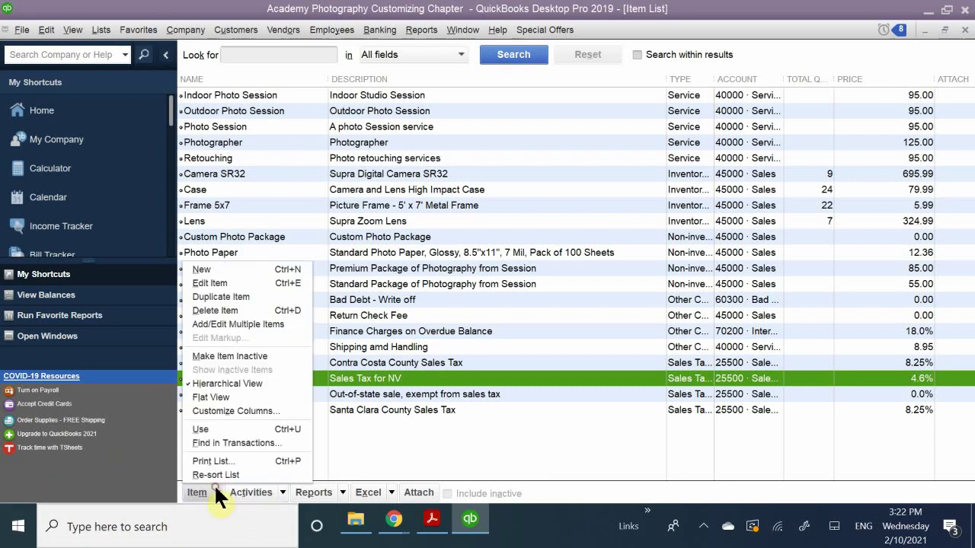
left_click(204, 270)
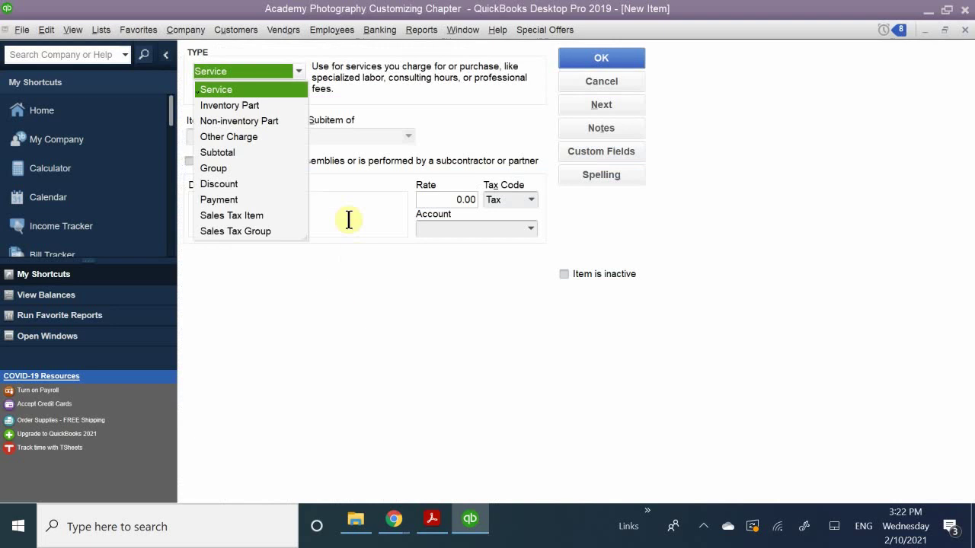
left_click(231, 213)
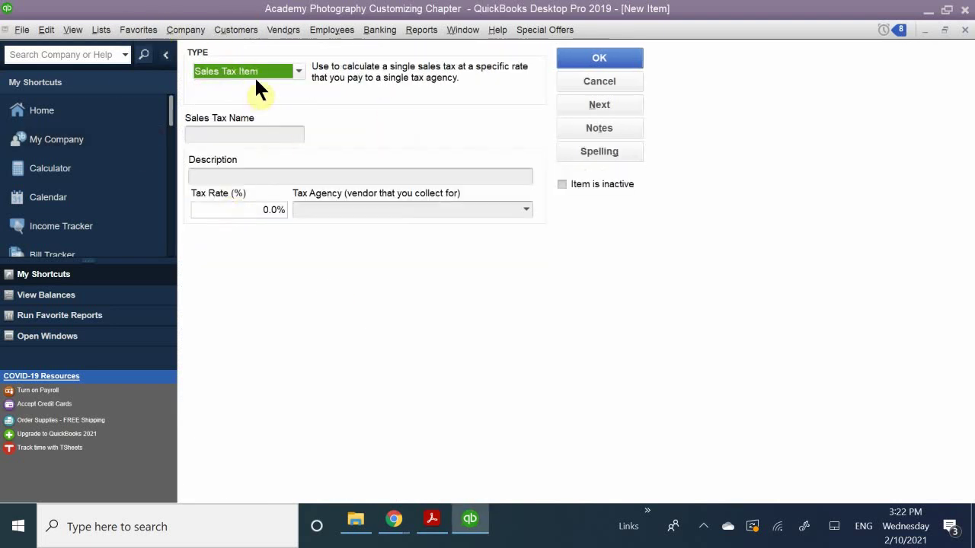
left_click(239, 133)
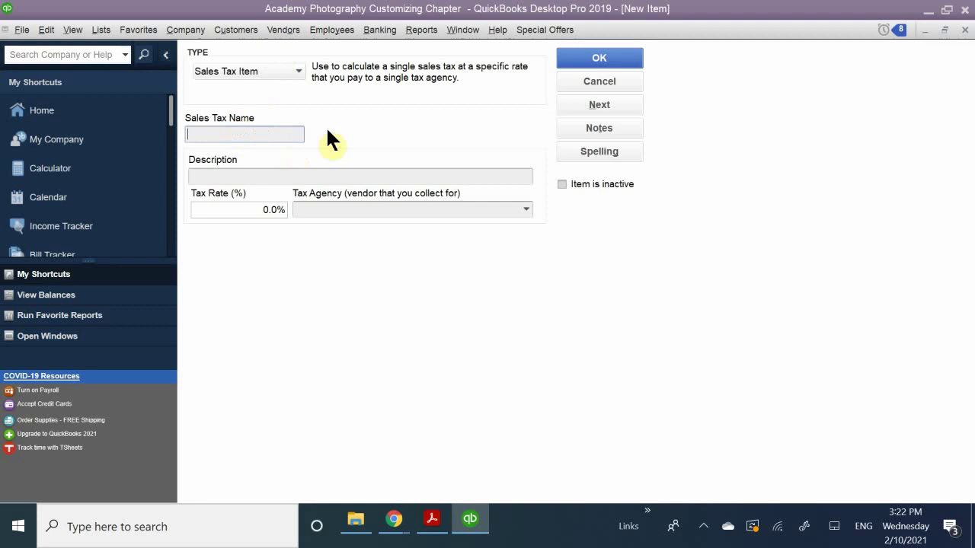
type("Class")
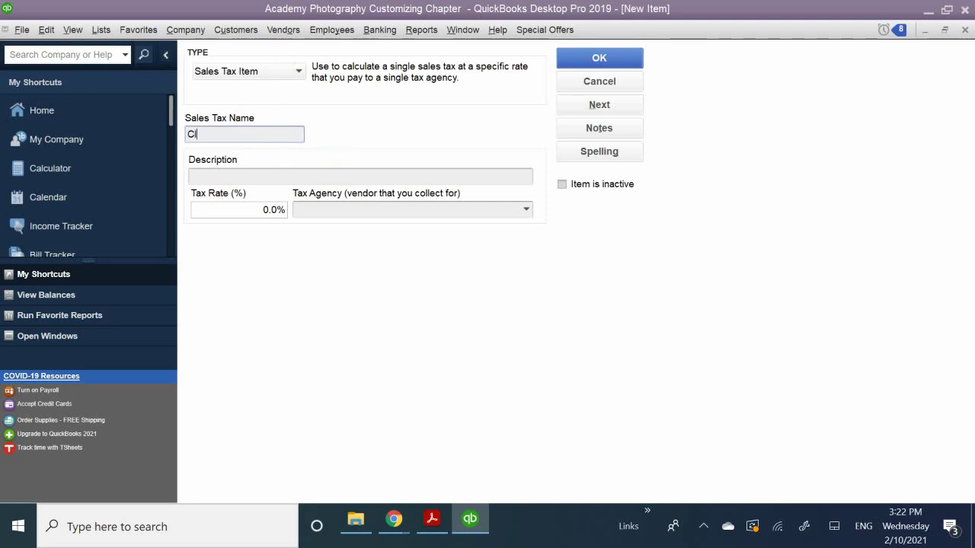
key("BackSpace")
type("t")
key("BackSpace")
key("BackSpace")
type("tk")
key("BackSpace")
key("BackSpace")
type("rk County")
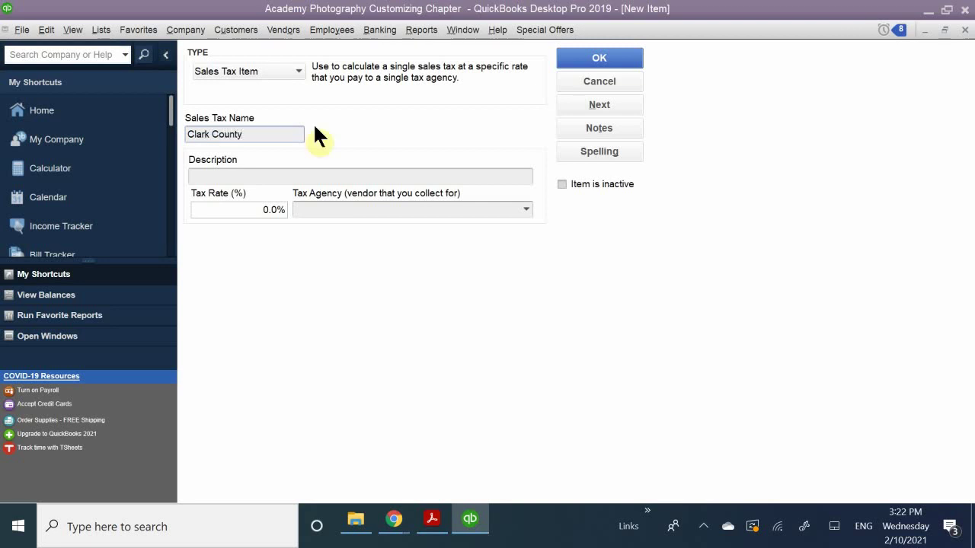
Describe it as 'Sales Tax for Clark County', rate 3.78%, agency State Board of Equalization, and save.
left_click(211, 176)
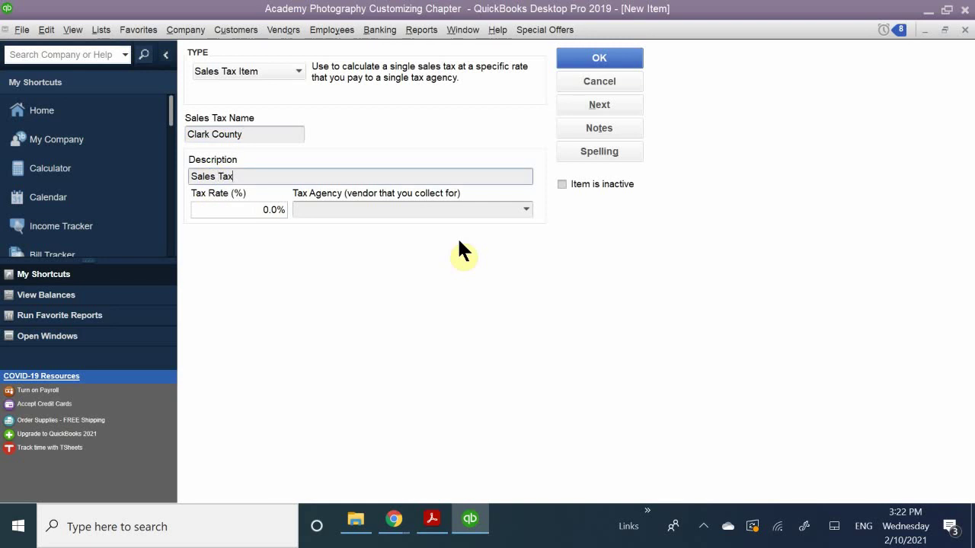
type("for")
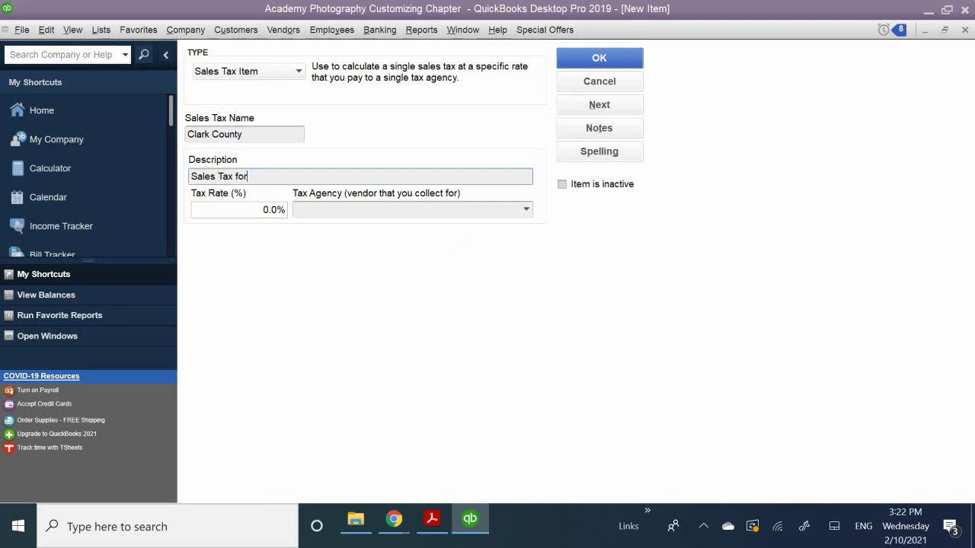
type(" Clark County")
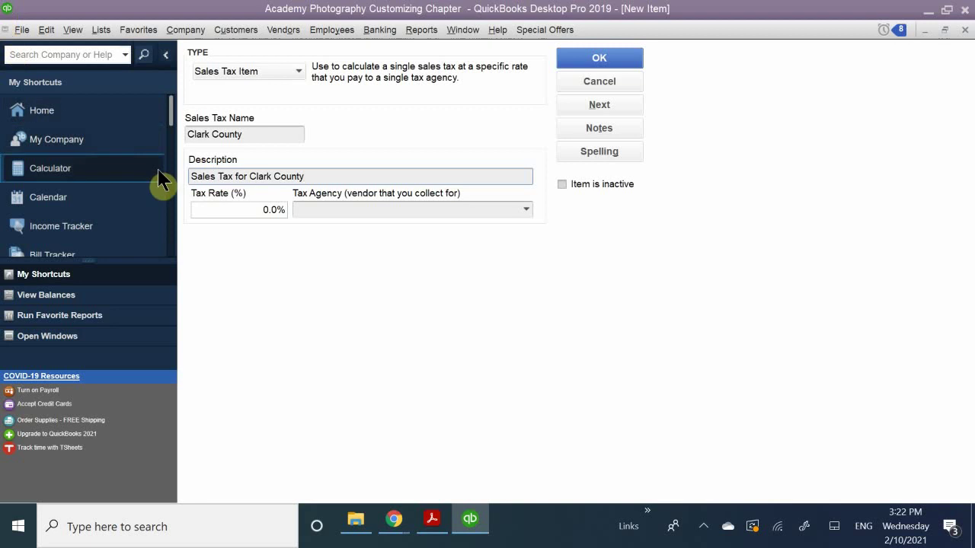
left_click(246, 213)
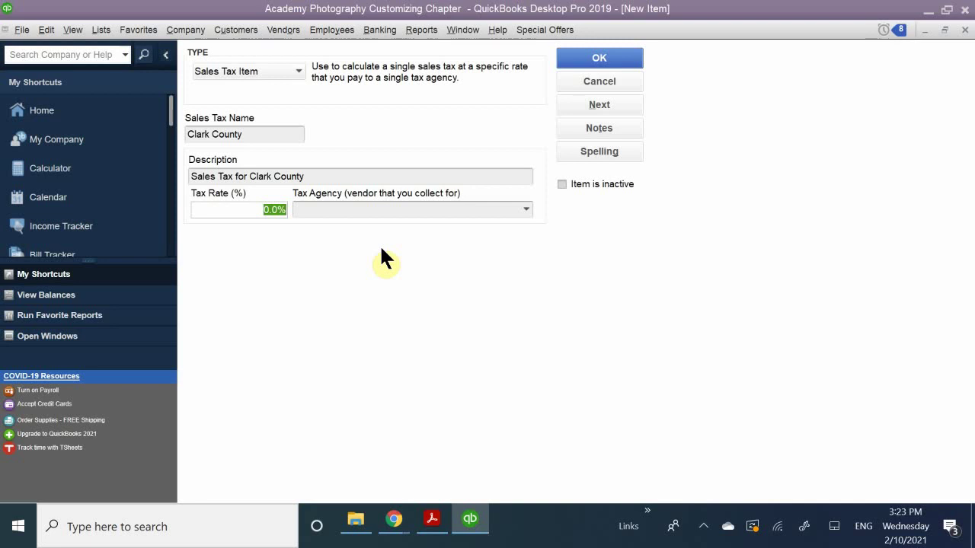
type("3.78")
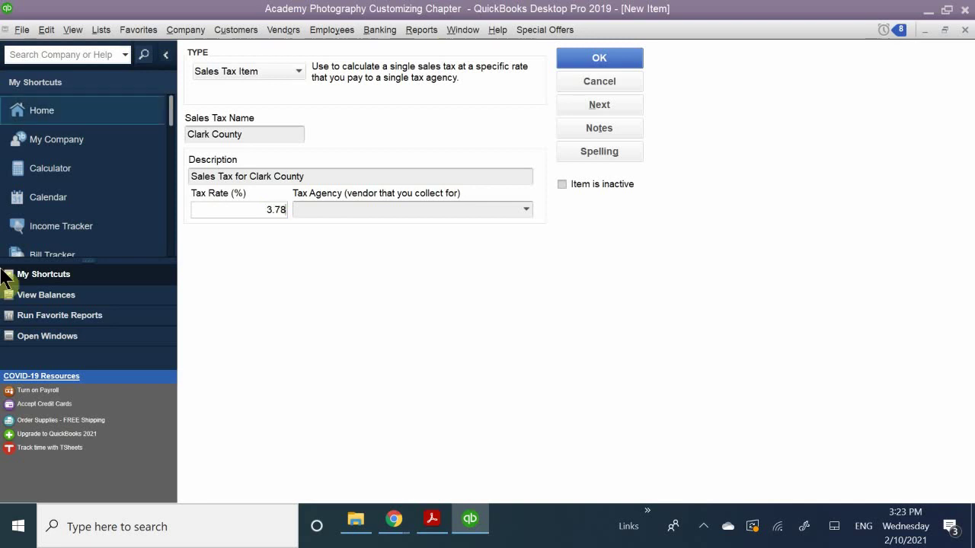
left_click(318, 211)
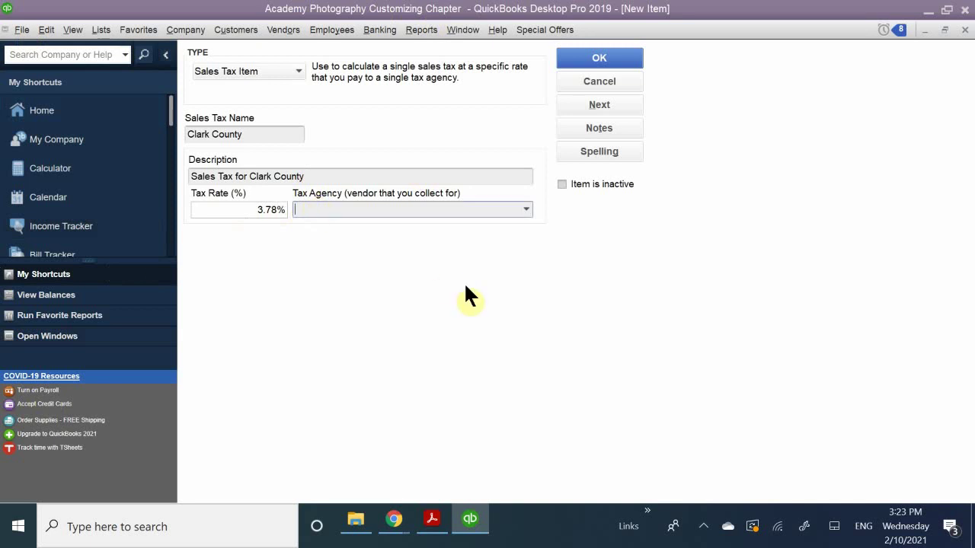
type("State Board of Equalization")
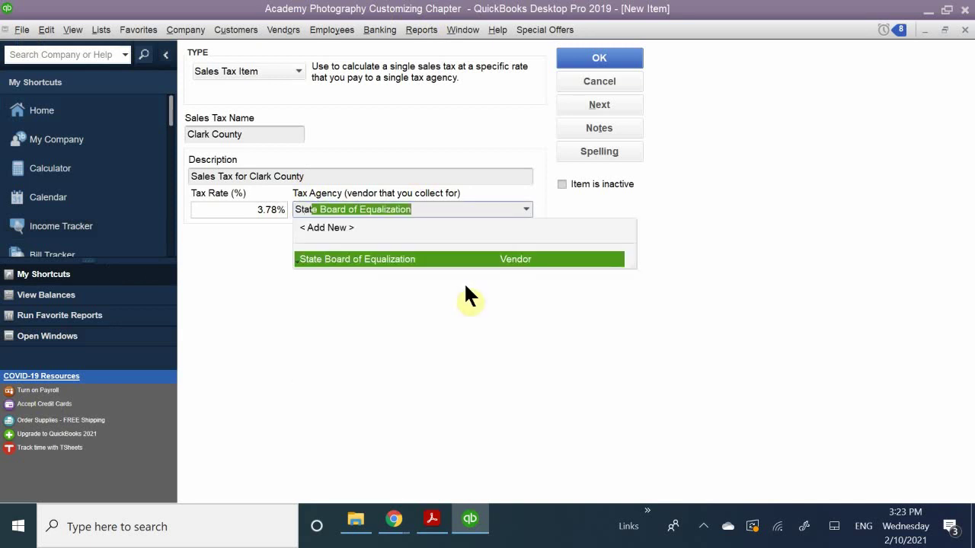
left_click(330, 259)
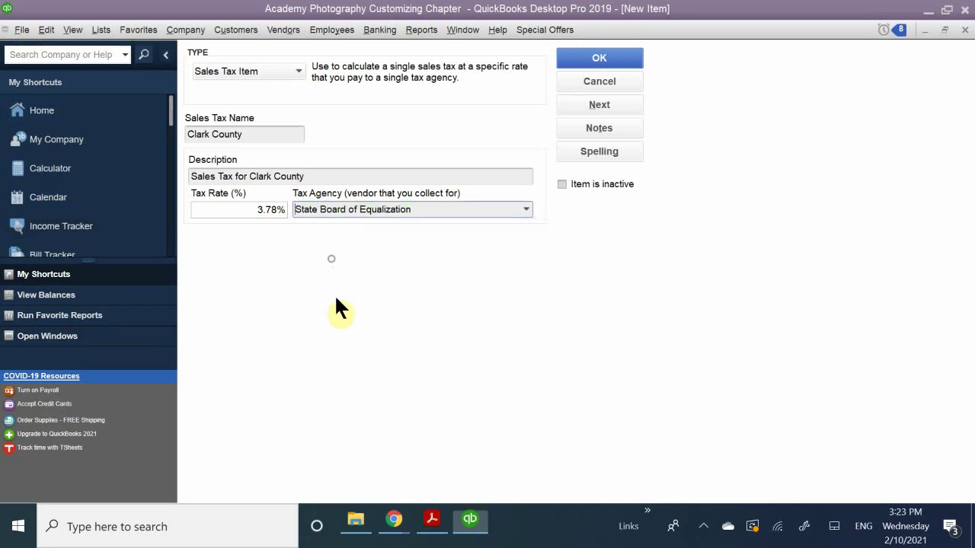
left_click(573, 59)
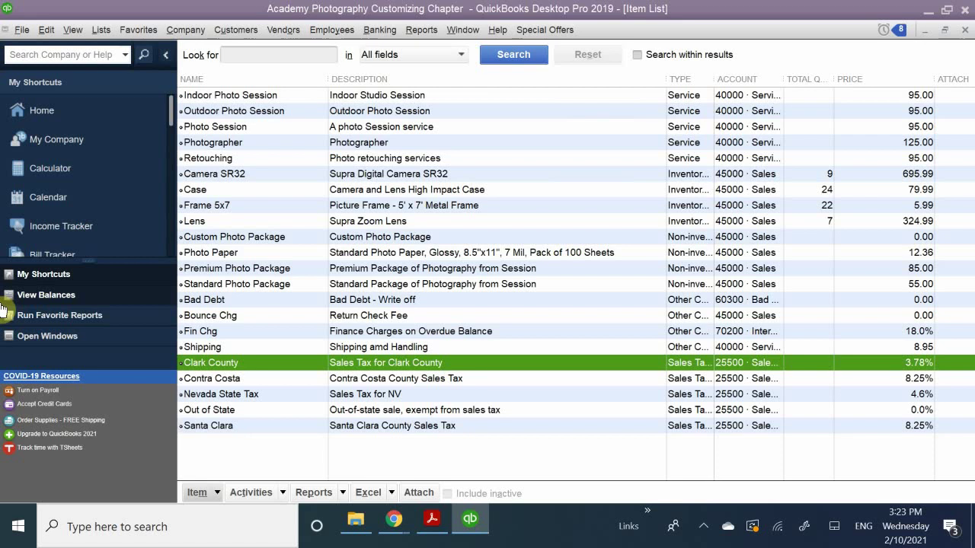
Create a new item from the Item menu and open the Type dropdown.
left_click(199, 493)
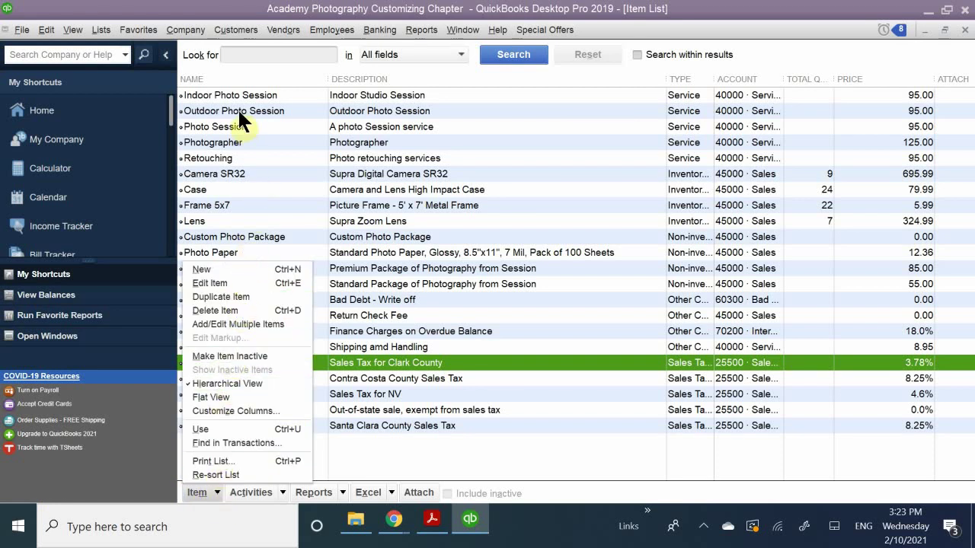
left_click(221, 269)
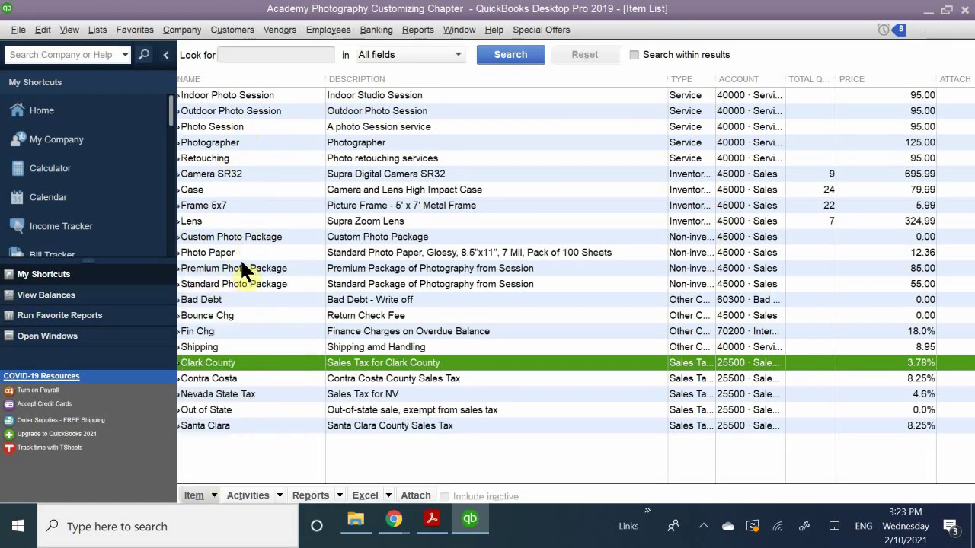
left_click(295, 70)
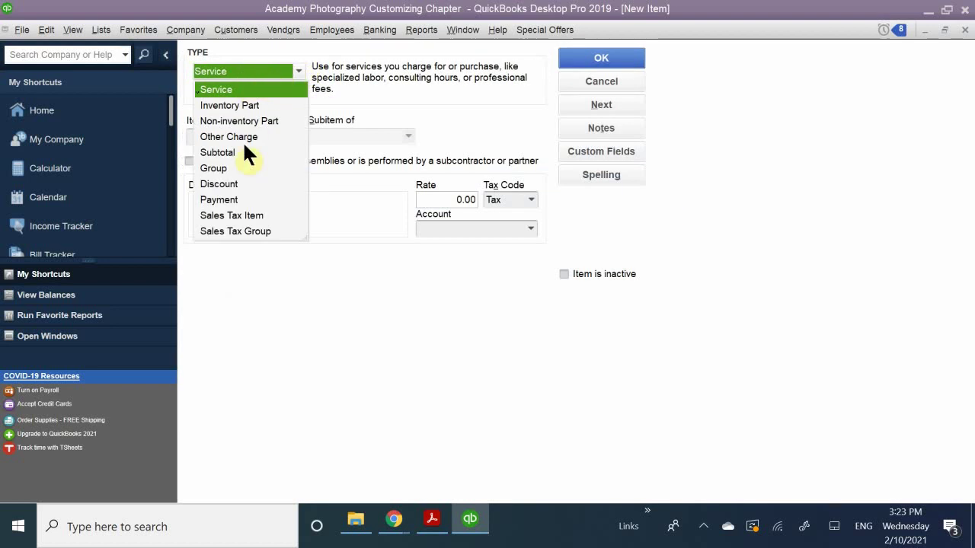
Choose Sales Tax Group, name it CC NV Sales Tax, and describe it as Sales Tax.
left_click(233, 230)
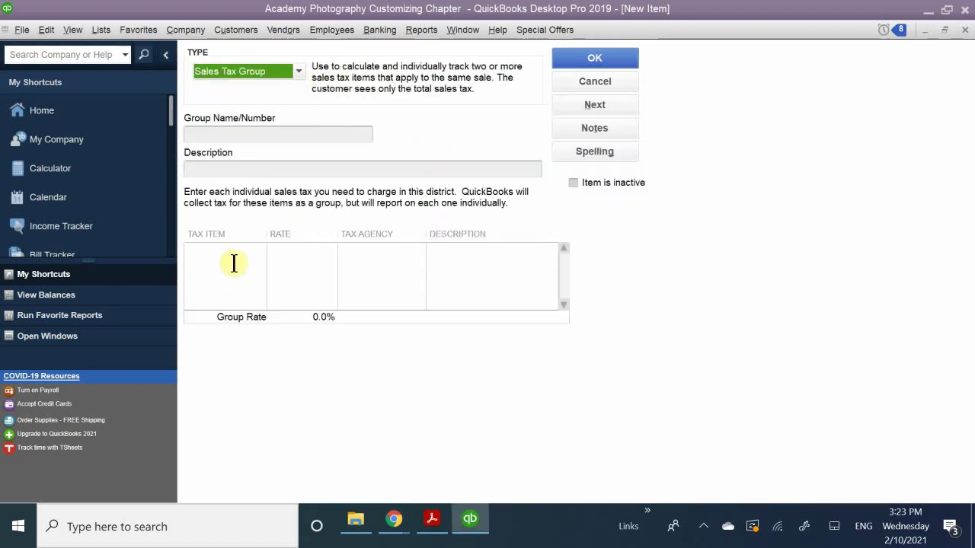
left_click(235, 169)
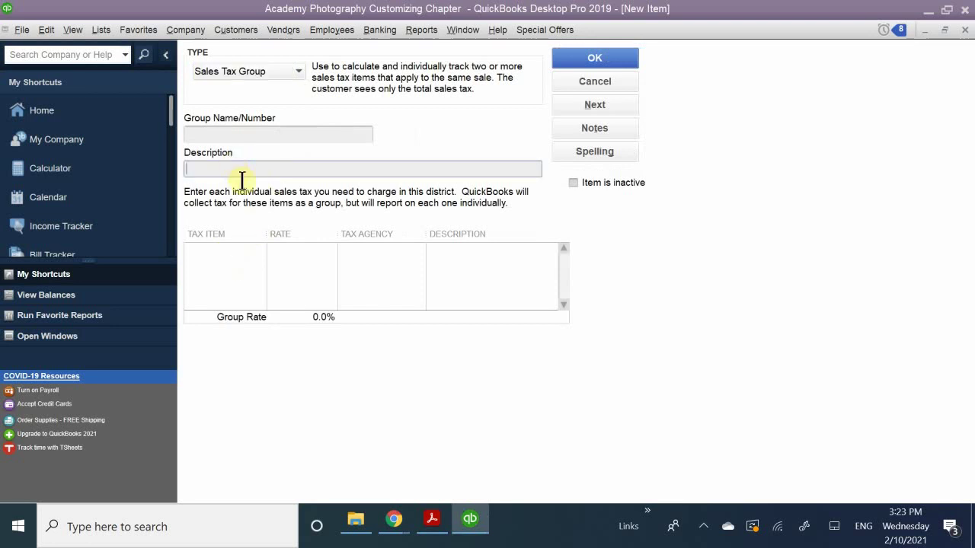
left_click(225, 133)
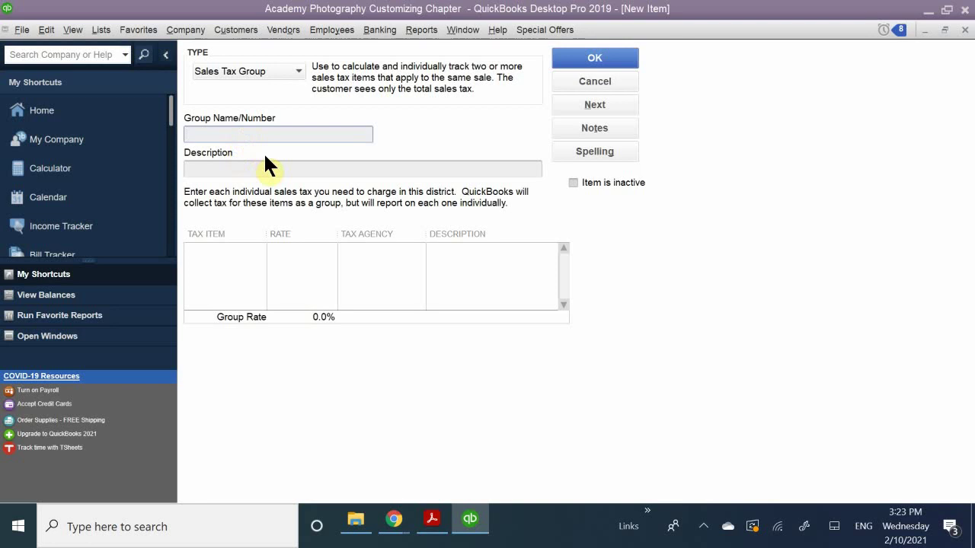
type("Clark County")
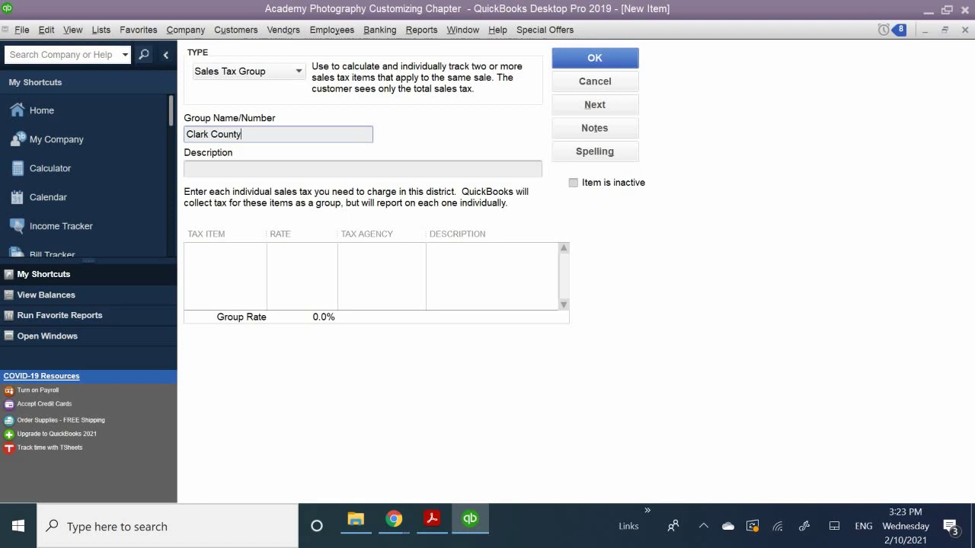
key("BackSpace")
key("BackSpace")
key("BackSpace")
key("BackSpace")
key("BackSpace")
key("BackSpace")
key("BackSpace")
key("BackSpace")
key("BackSpace")
key("BackSpace")
key("BackSpace")
key("BackSpace")
type("CC NV Sales Tax")
left_click(229, 168)
type("Sales Tax")
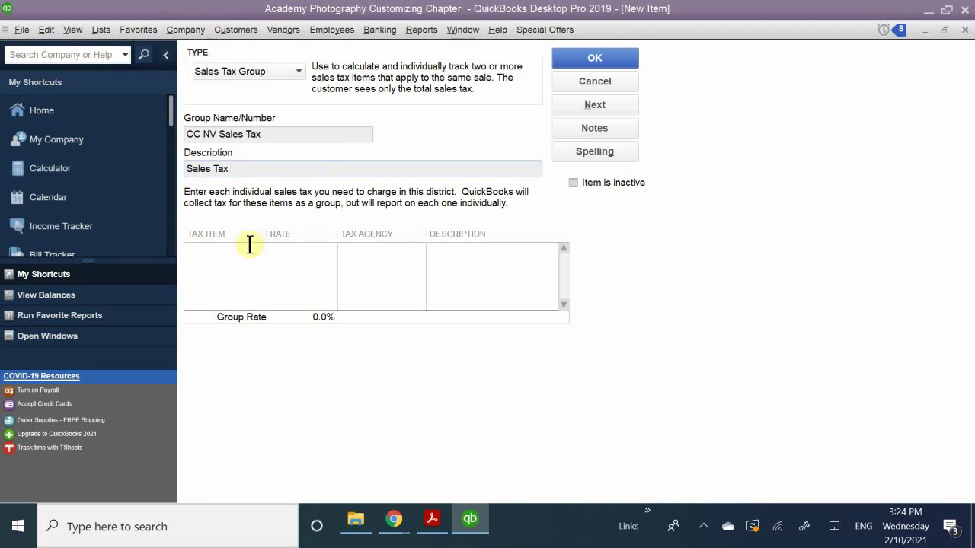
Add Nevada State Tax and Clark County as the group's tax items, totalling 8.38%.
left_click(224, 252)
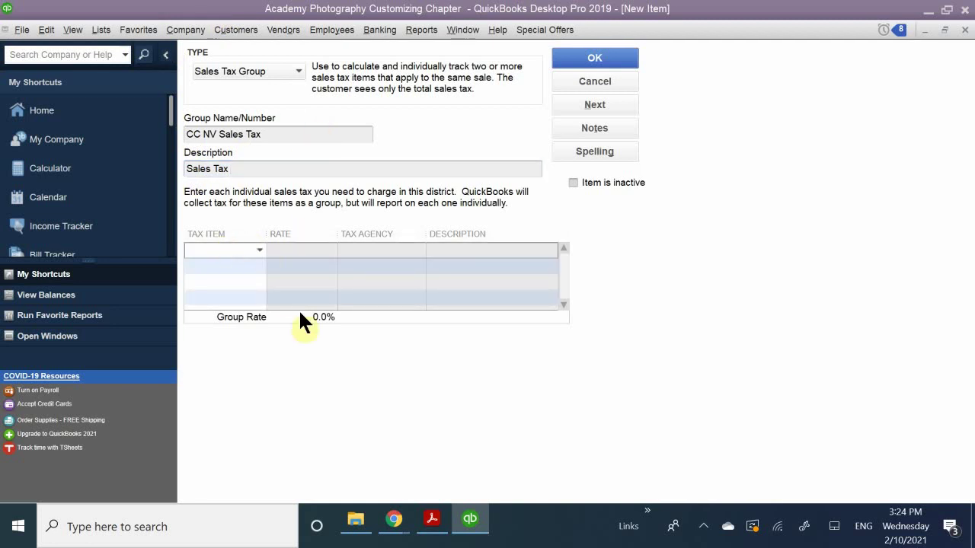
type("n")
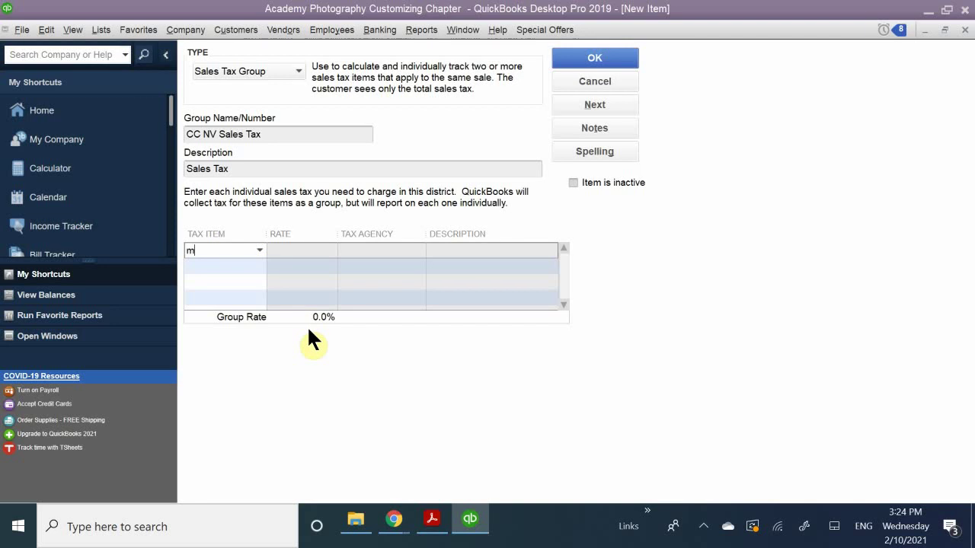
type("eve")
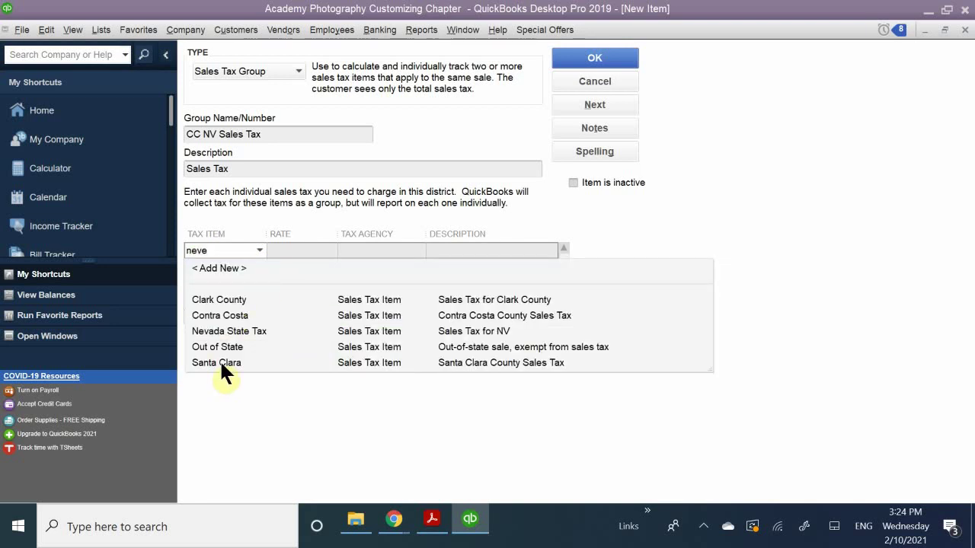
key("BackSpace")
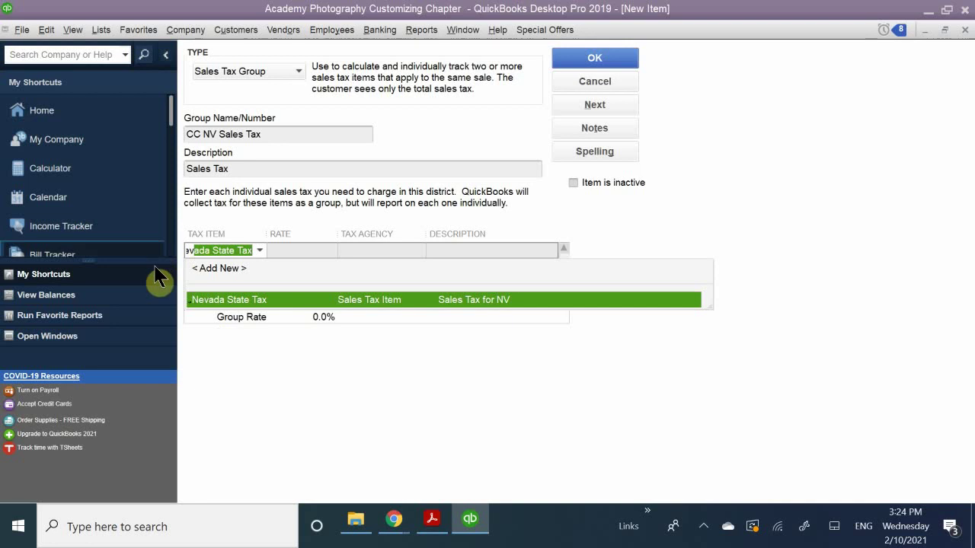
left_click(242, 299)
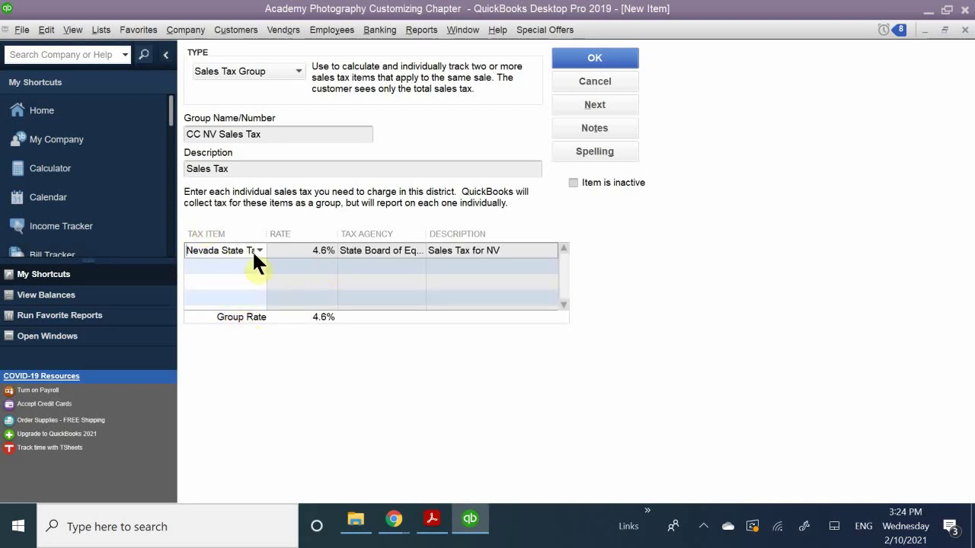
left_click(222, 266)
type("Clark County")
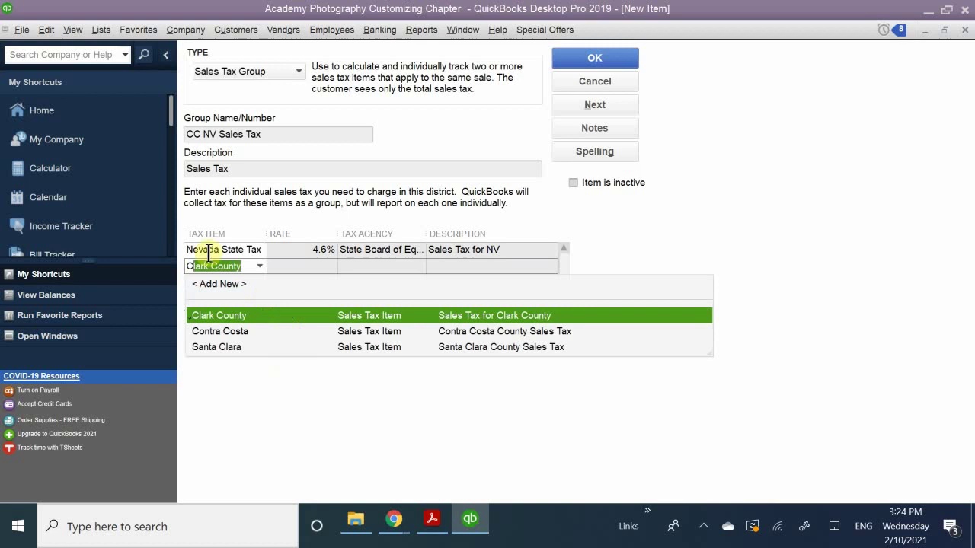
left_click(215, 314)
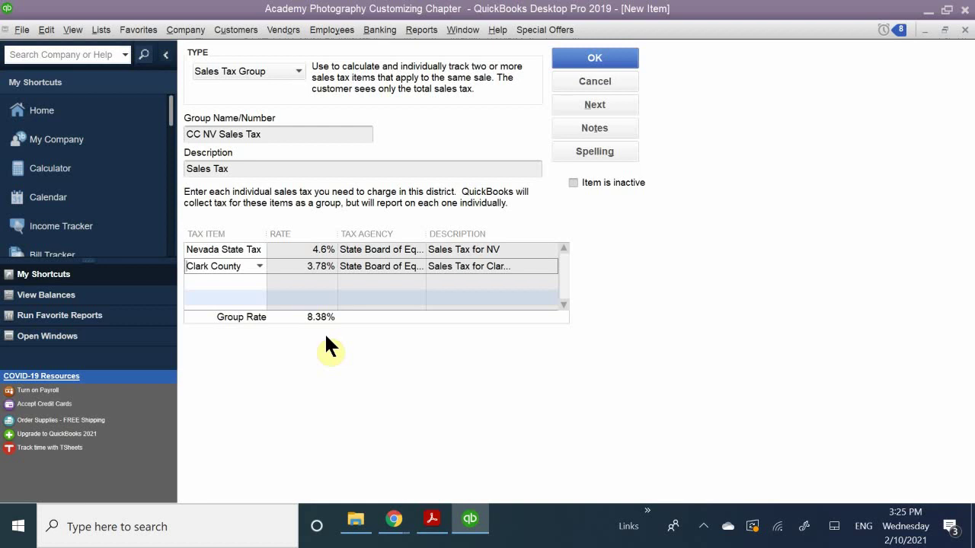
Save the CC NV Sales Tax group item to the Item List.
left_click(579, 58)
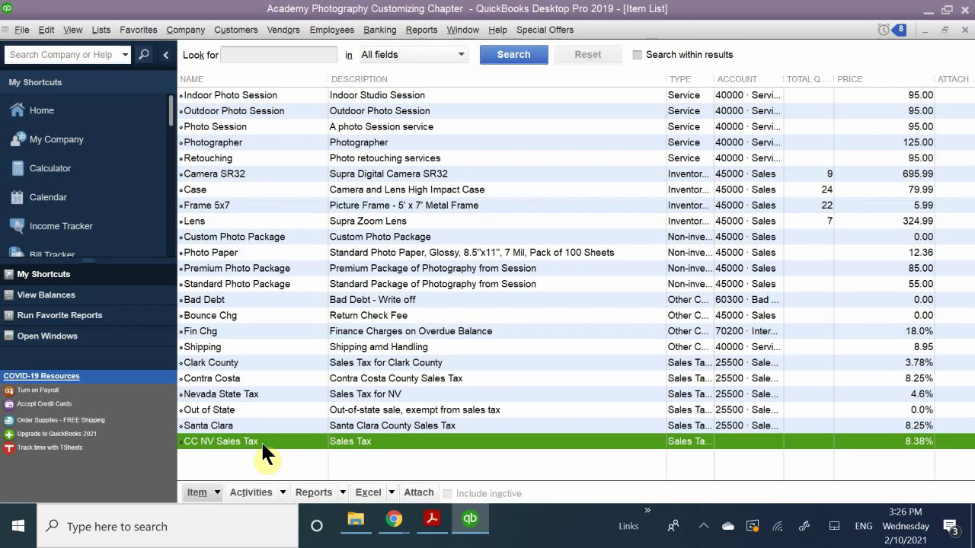
Read the PDF's 'Printing the Item List' section, then return to QuickBooks.
left_click(424, 533)
scroll(396, 358, "down", 5)
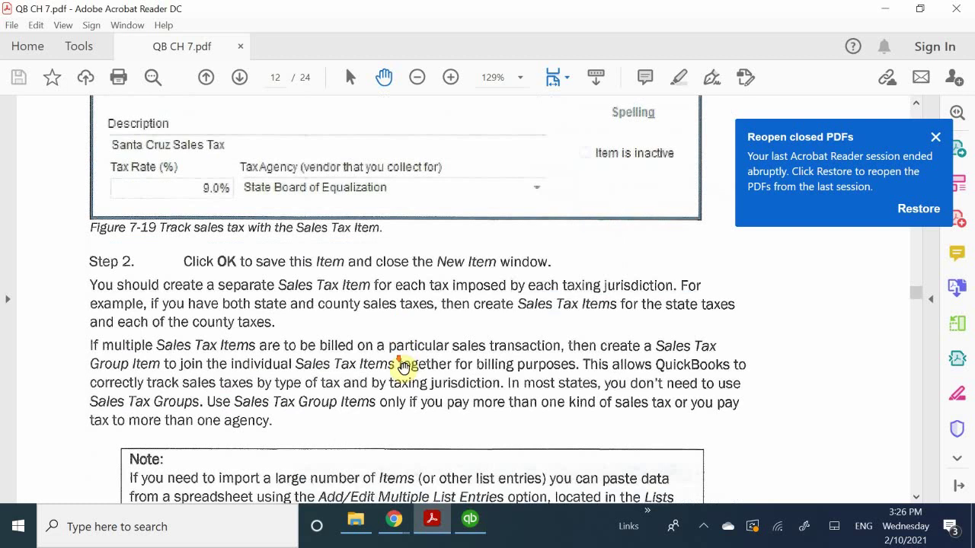
scroll(404, 368, "down", 15)
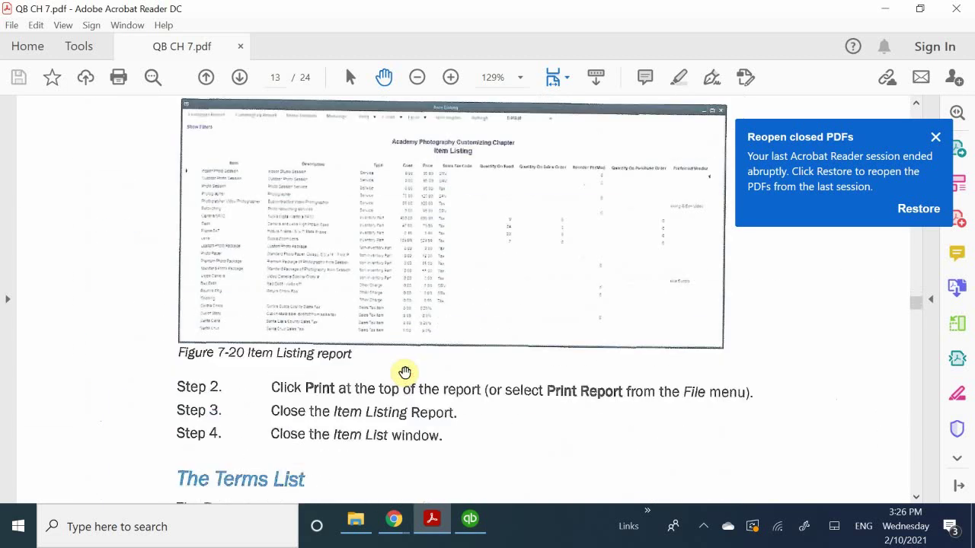
scroll(405, 372, "down", 6)
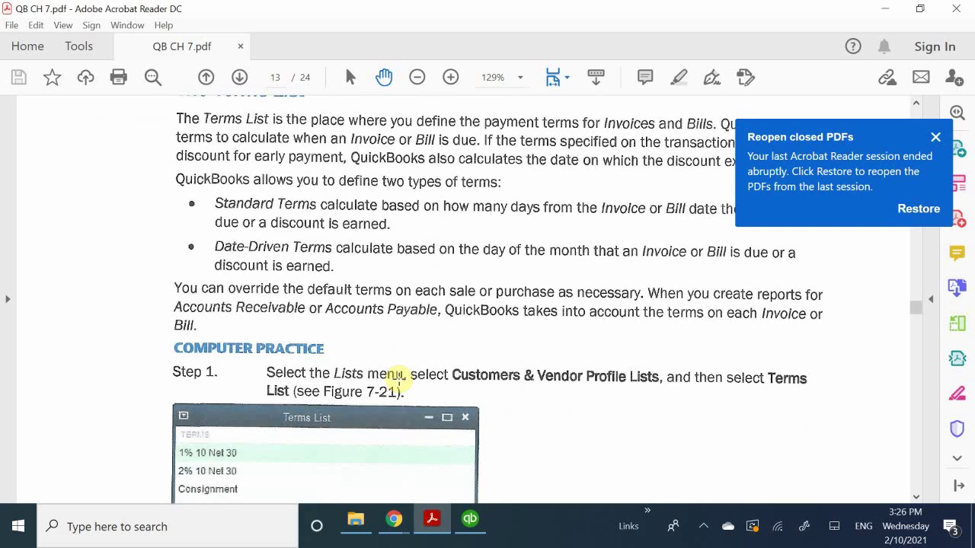
scroll(403, 355, "up", 5)
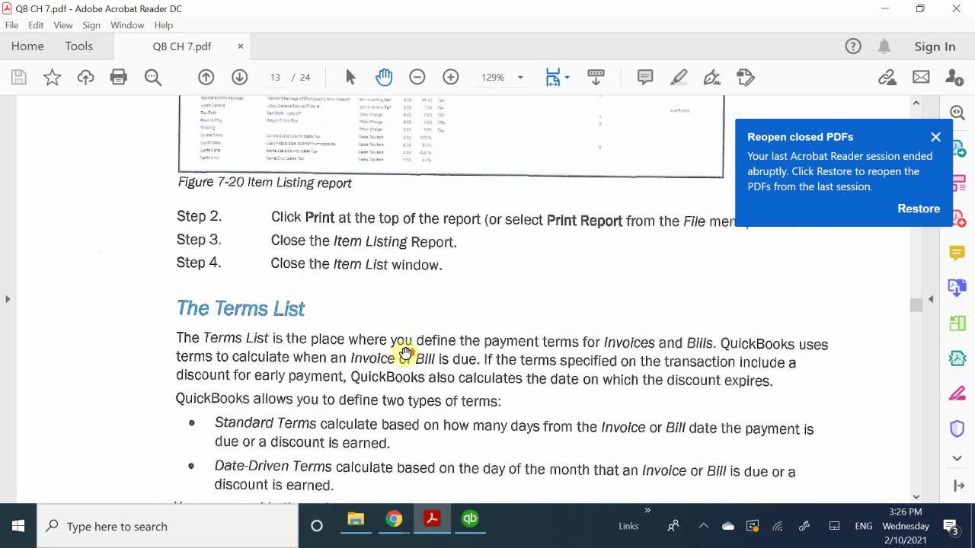
scroll(406, 355, "up", 14)
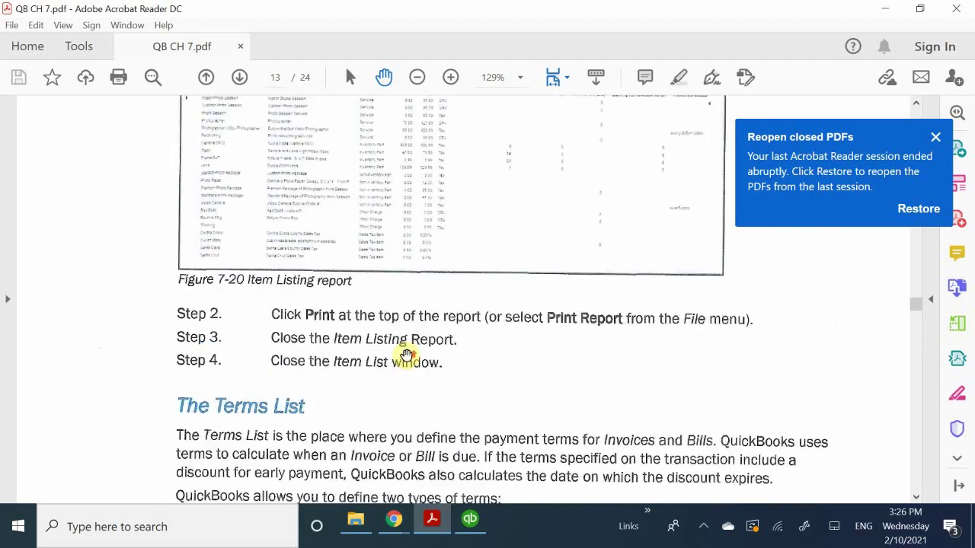
scroll(406, 355, "up", 4)
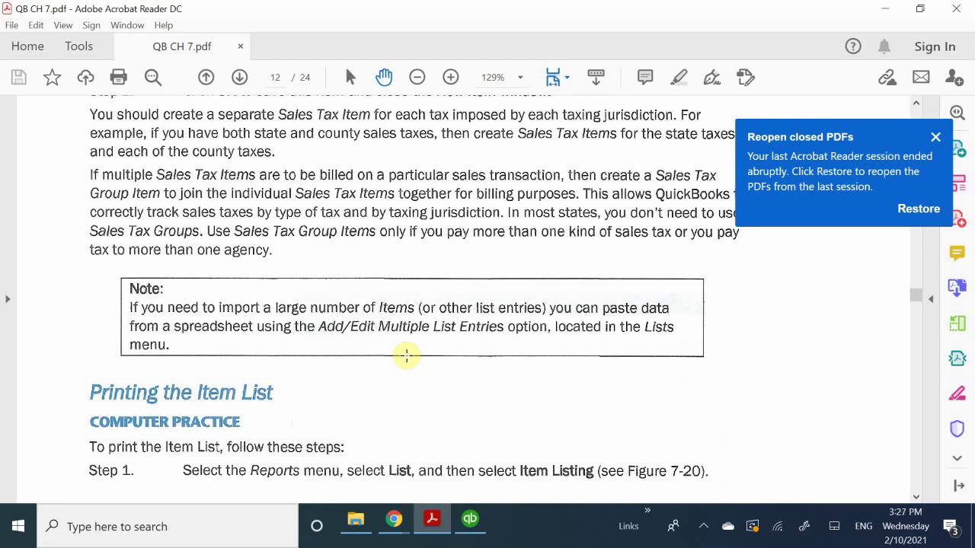
scroll(407, 355, "up", 9)
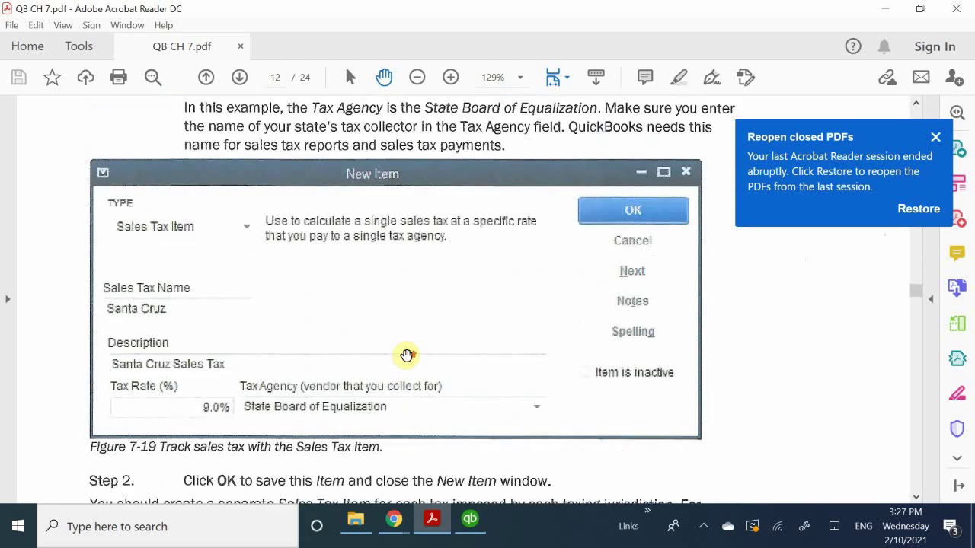
scroll(407, 356, "up", 2)
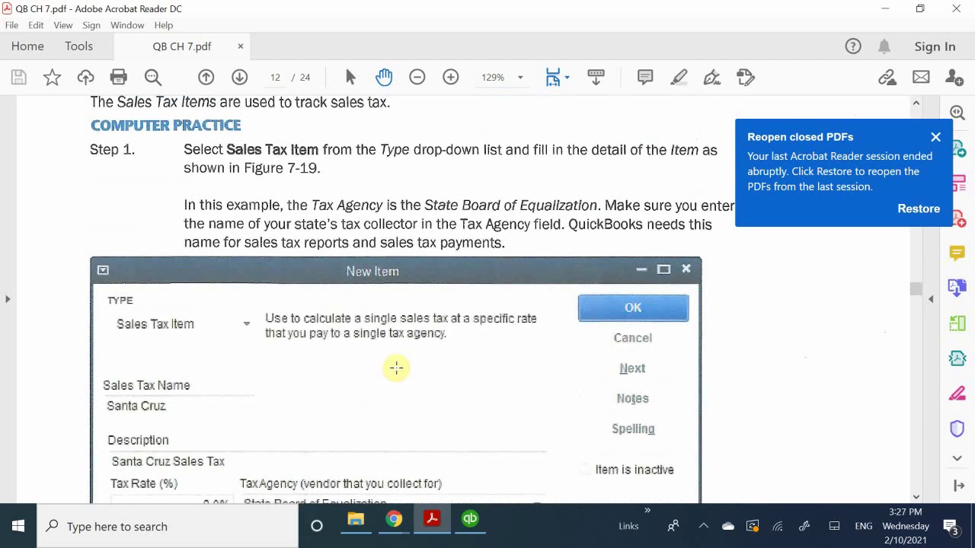
scroll(394, 365, "up", 4)
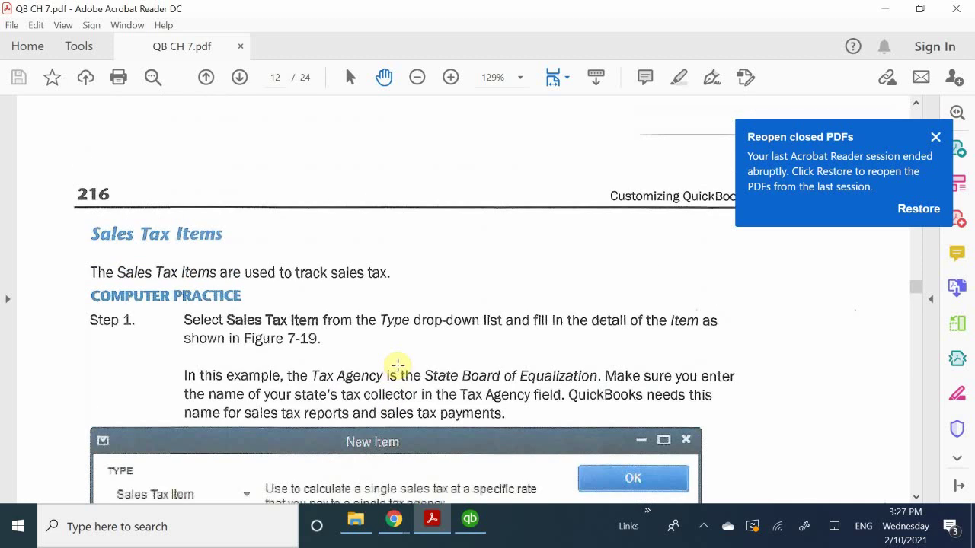
scroll(419, 366, "down", 11)
scroll(444, 371, "down", 6)
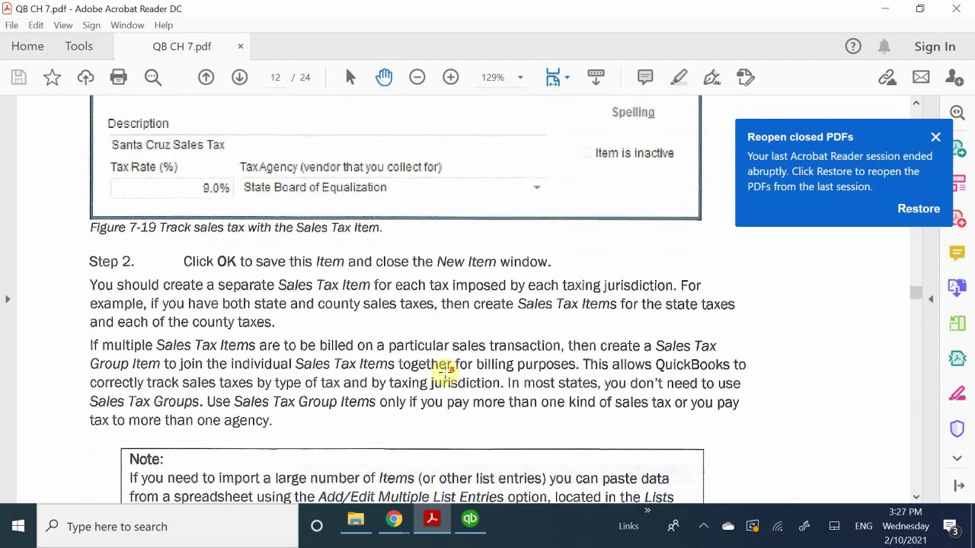
scroll(446, 370, "down", 1)
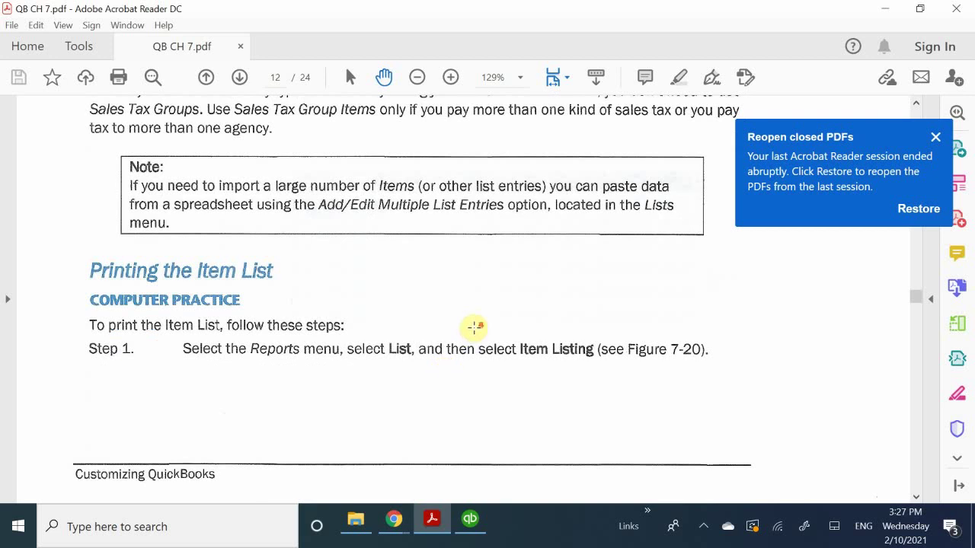
scroll(472, 328, "down", 1)
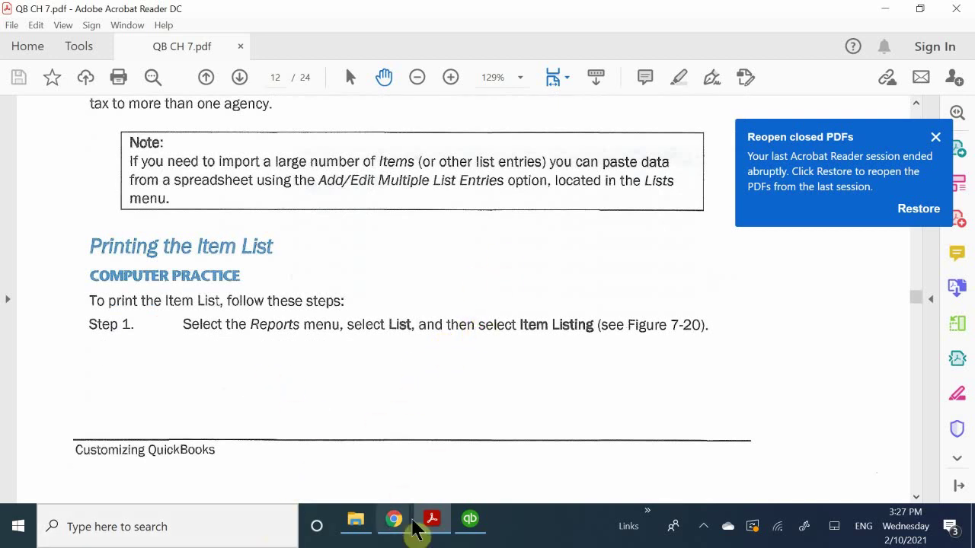
left_click(470, 521)
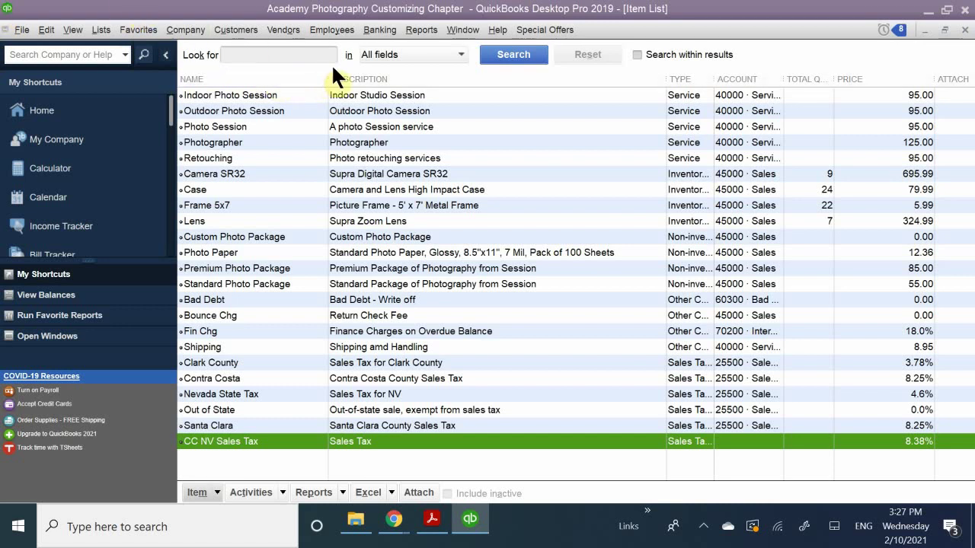
Open the Reports menu to see the available report categories.
left_click(420, 32)
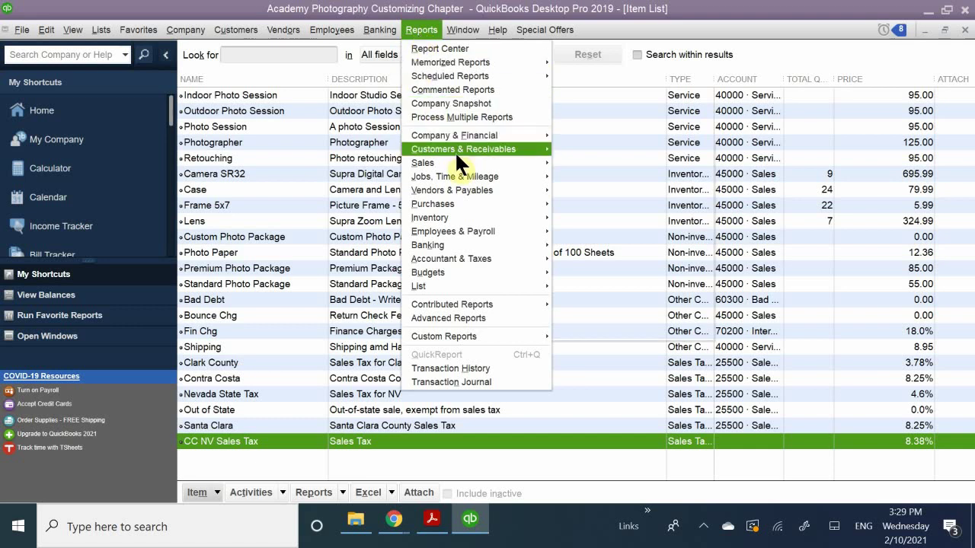
Open the Item Listing report from Reports > List, showing every item including CC NV Sales Tax.
mouse_move(457, 161)
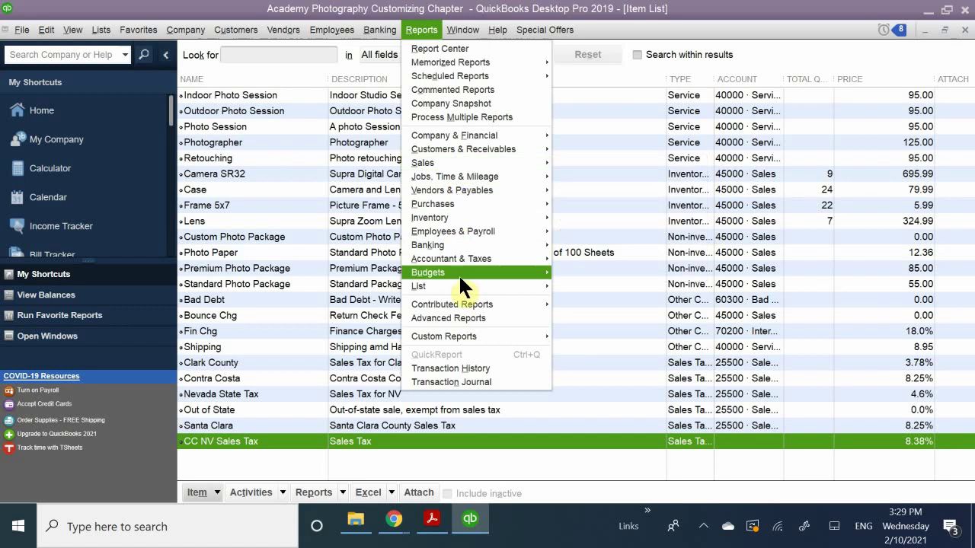
mouse_move(463, 285)
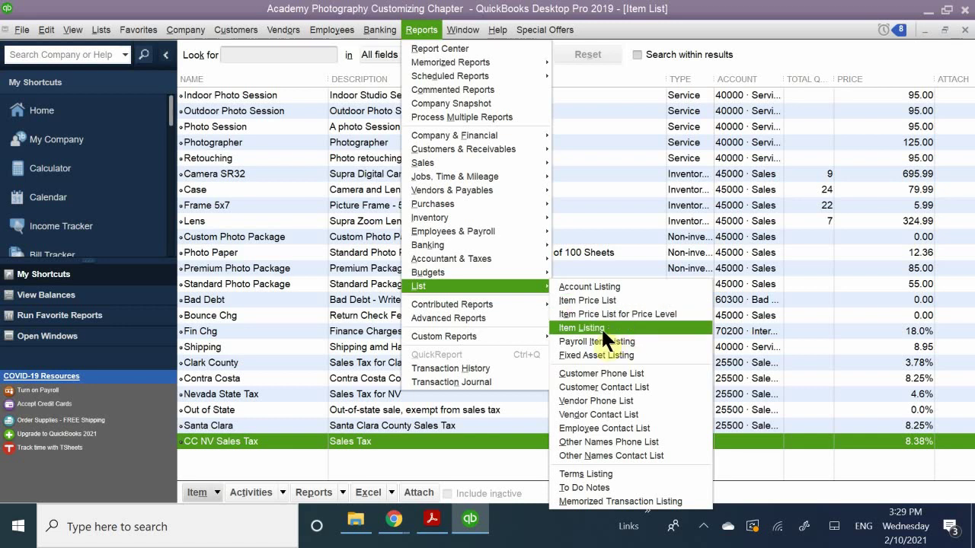
left_click(601, 327)
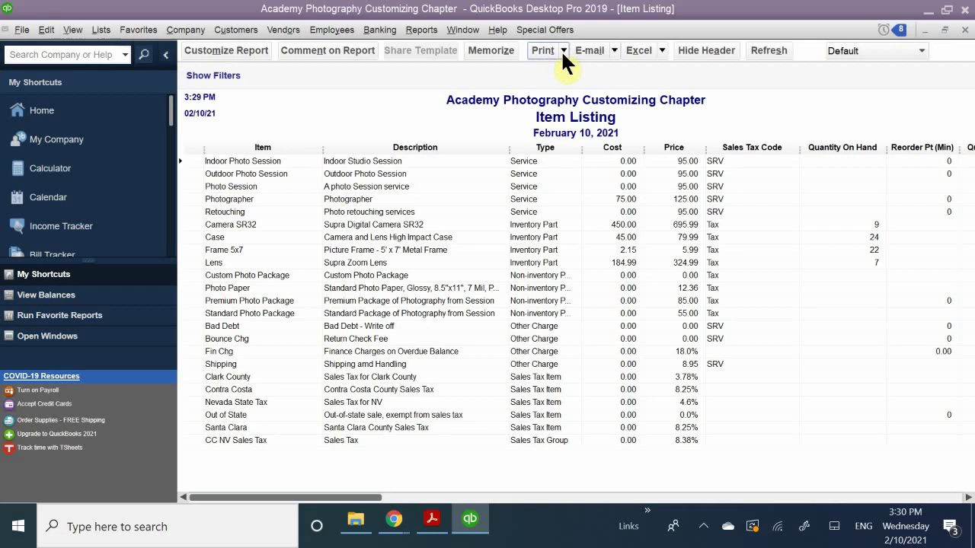
Review and dismiss the report's Print options, then return to the QB CH 7 chapter PDF.
left_click(563, 50)
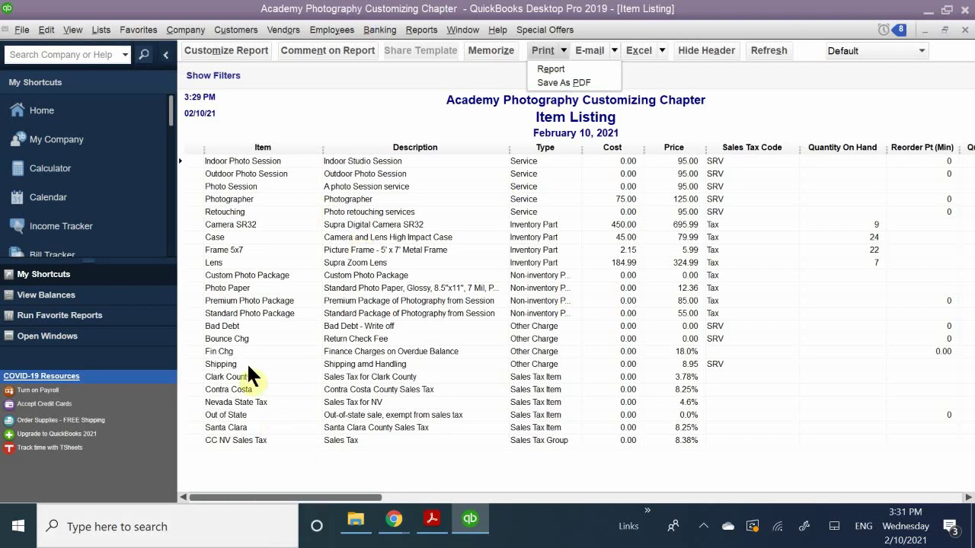
left_click(244, 312)
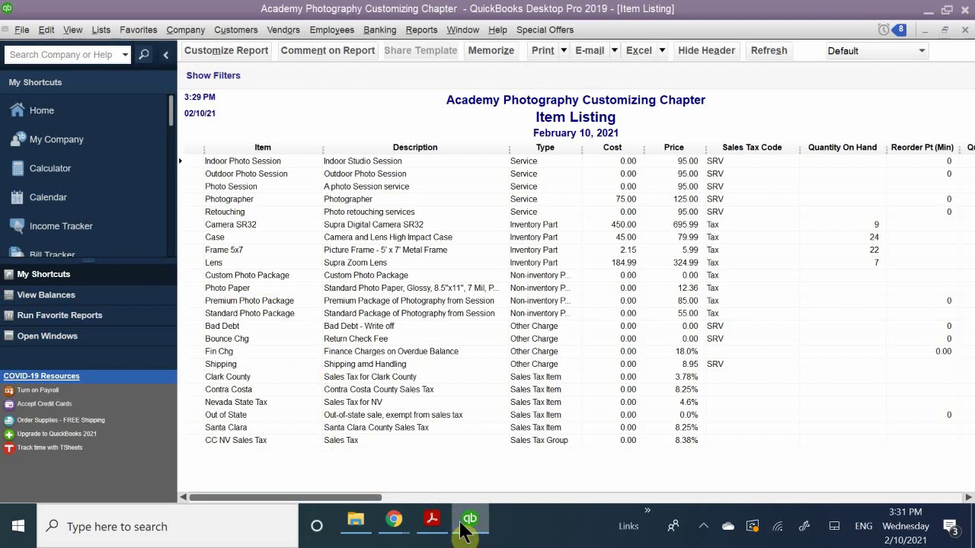
mouse_move(464, 531)
left_click(432, 520)
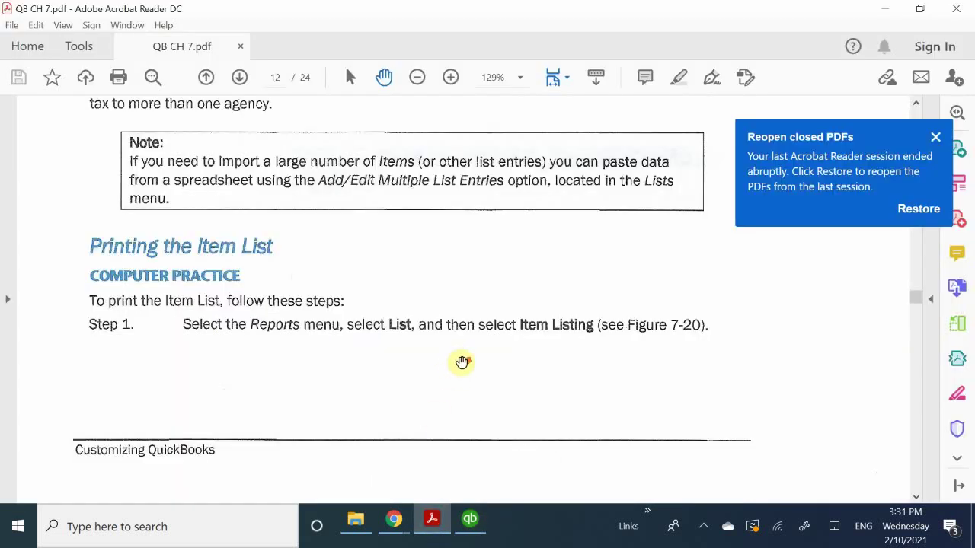
Scroll QB CH 7.pdf to the Terms List Computer Practice section on page 13, then return to QuickBooks.
scroll(469, 360, "down", 5)
scroll(469, 360, "down", 10)
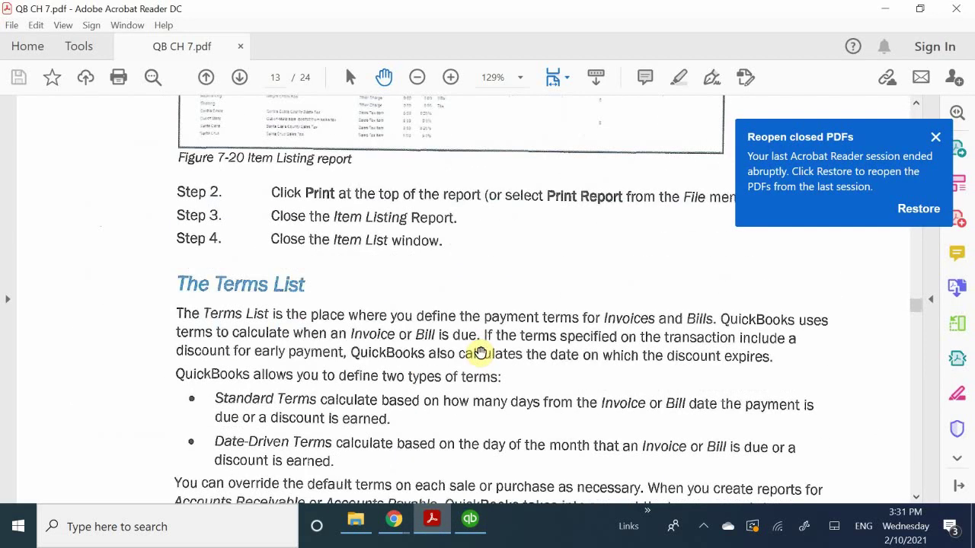
scroll(480, 352, "up", 1)
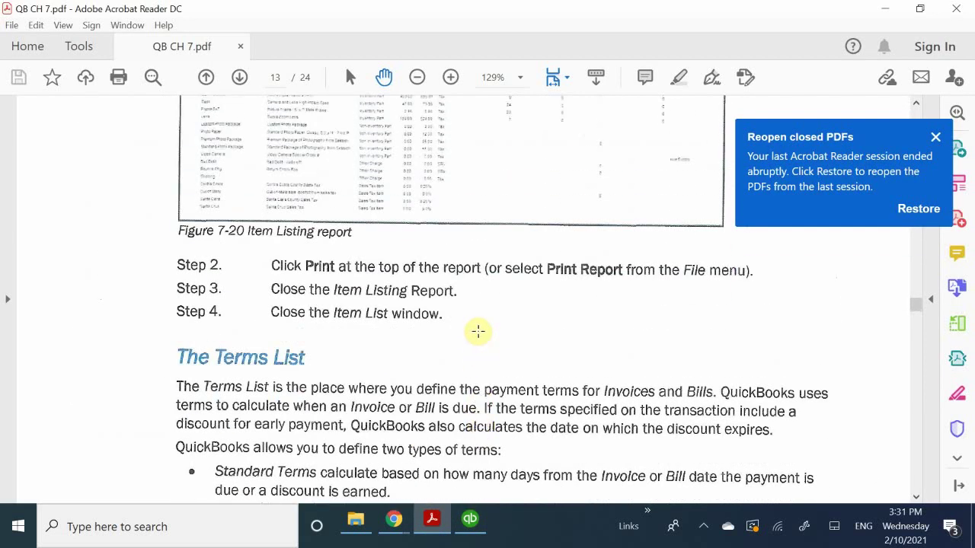
scroll(473, 311, "down", 4)
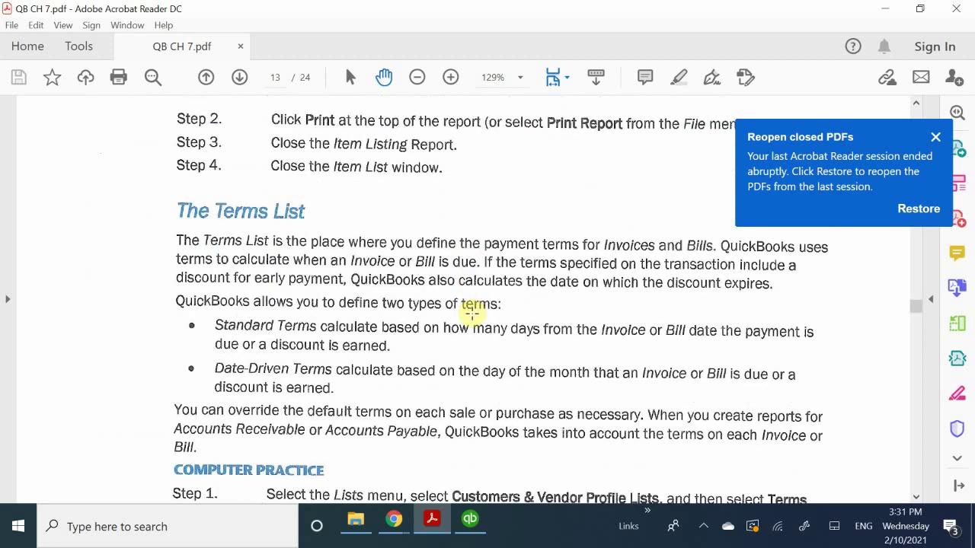
scroll(472, 312, "down", 2)
scroll(473, 312, "up", 5)
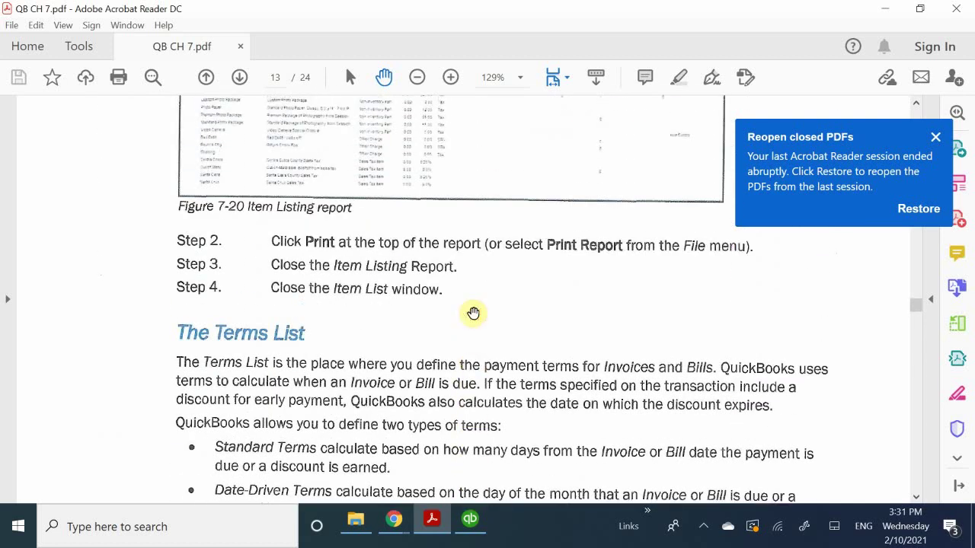
scroll(473, 313, "down", 3)
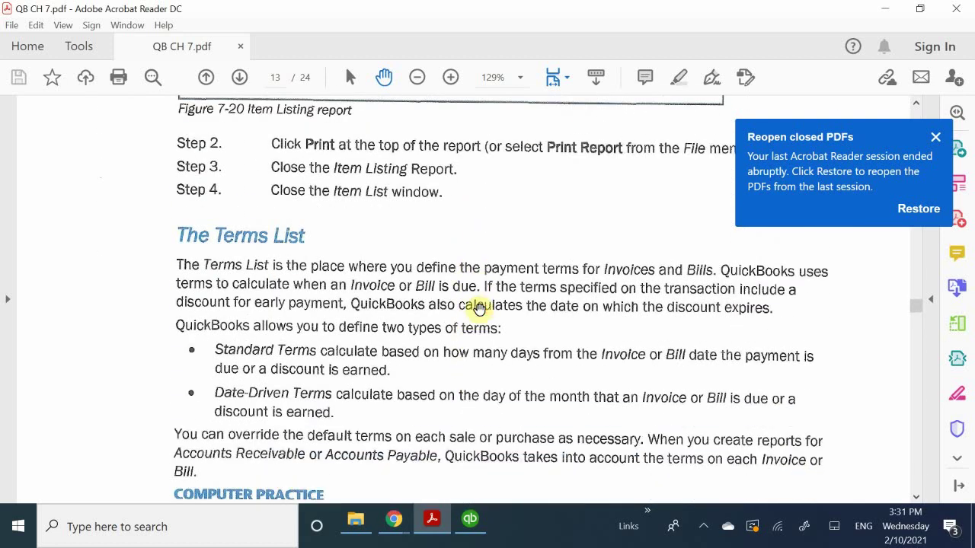
scroll(483, 307, "down", 1)
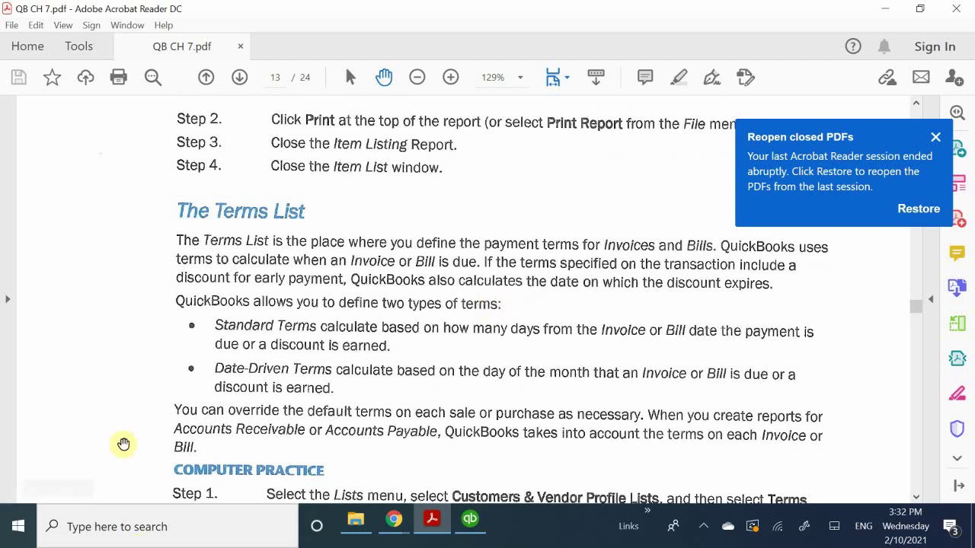
left_click(484, 526)
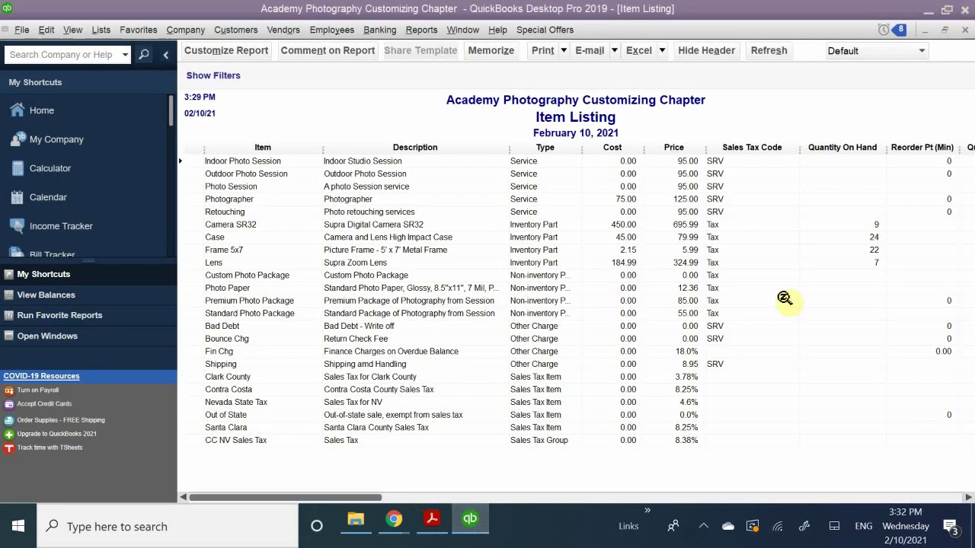
Open the Terms List from Lists > Customer & Vendor Profile Lists.
left_click(106, 32)
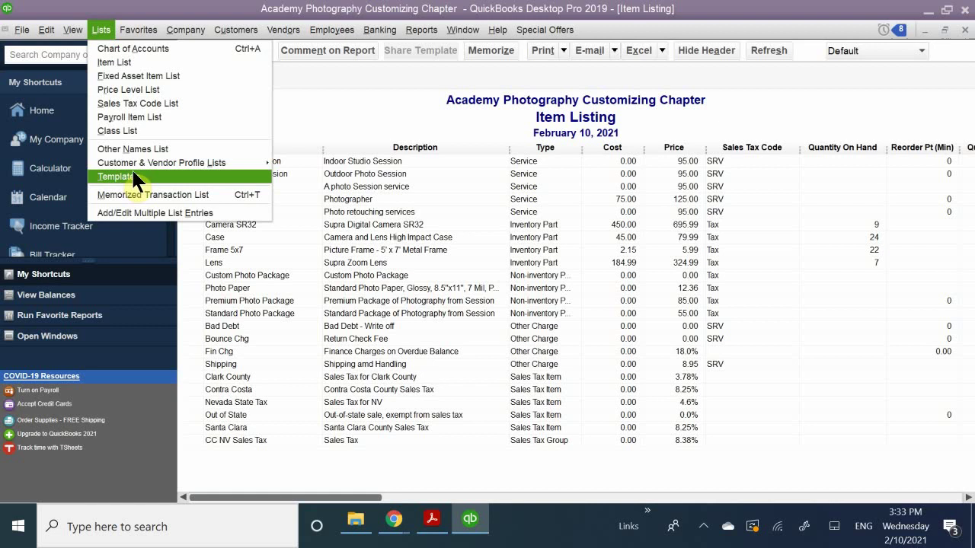
mouse_move(147, 163)
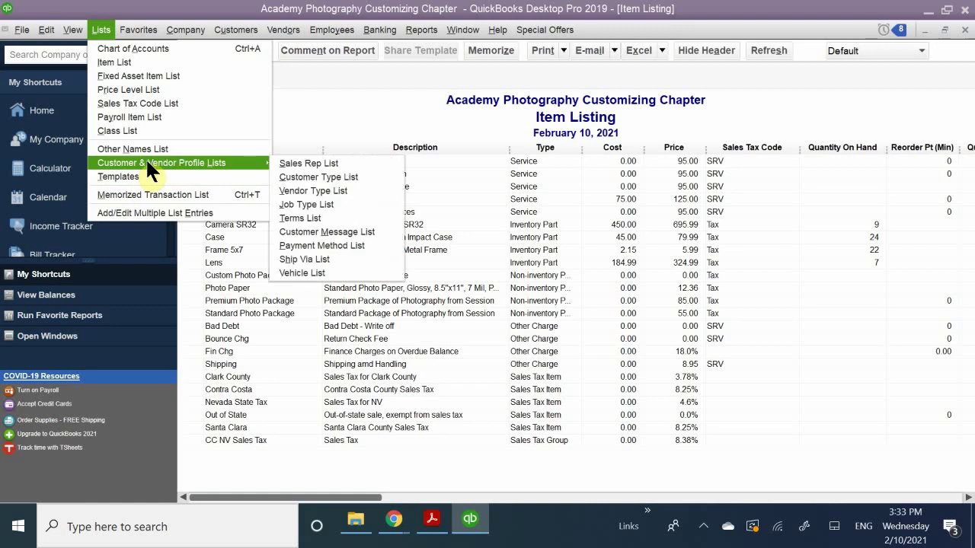
left_click(314, 218)
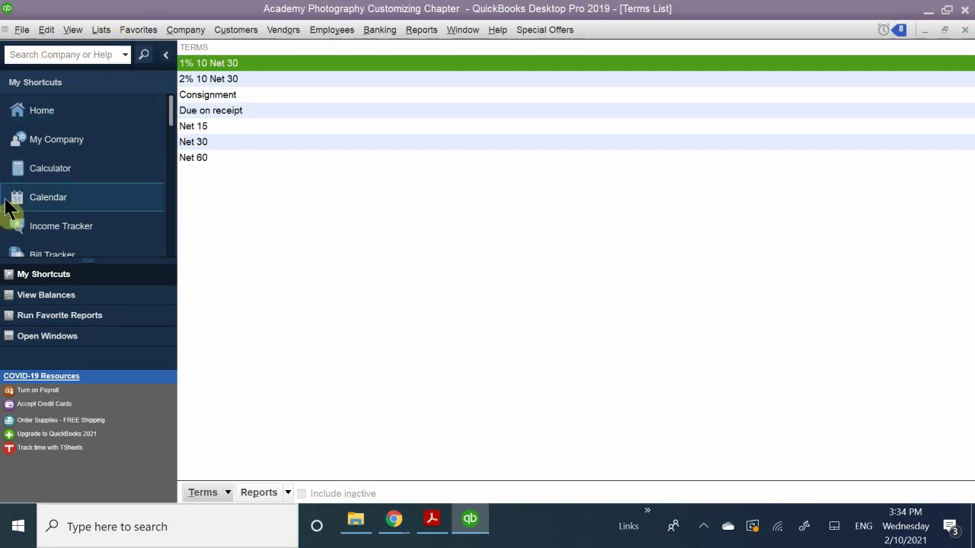
Open the 1% 10 Net 30 term's details from the Terms List.
double_click(224, 62)
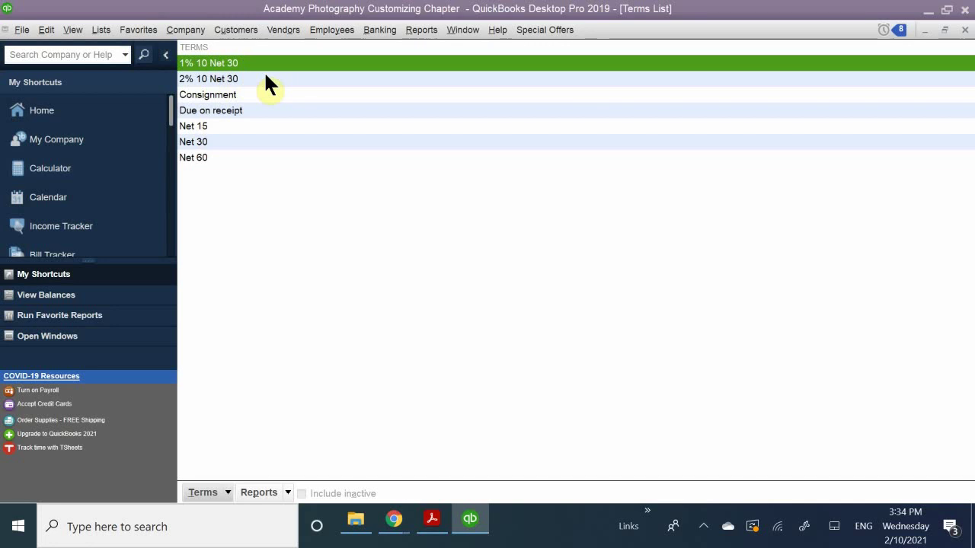
Review the Net 15, Net 30 and Net 60 terms, then start a blank new payment term.
left_click(238, 143)
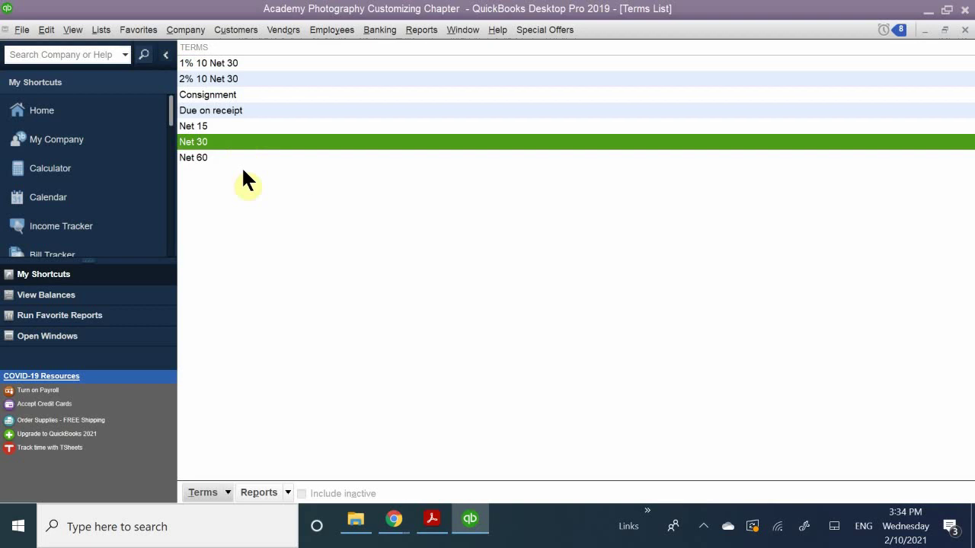
left_click(251, 127)
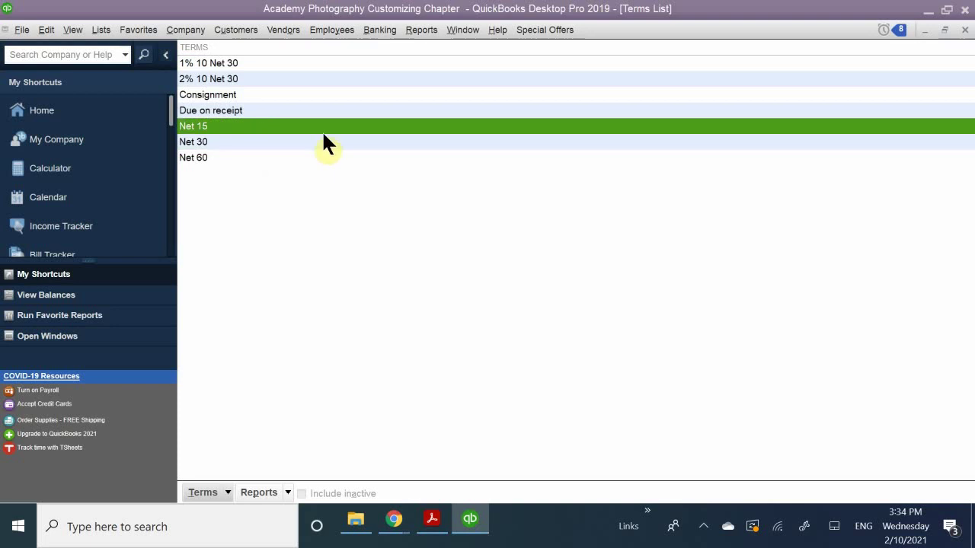
left_click(233, 141)
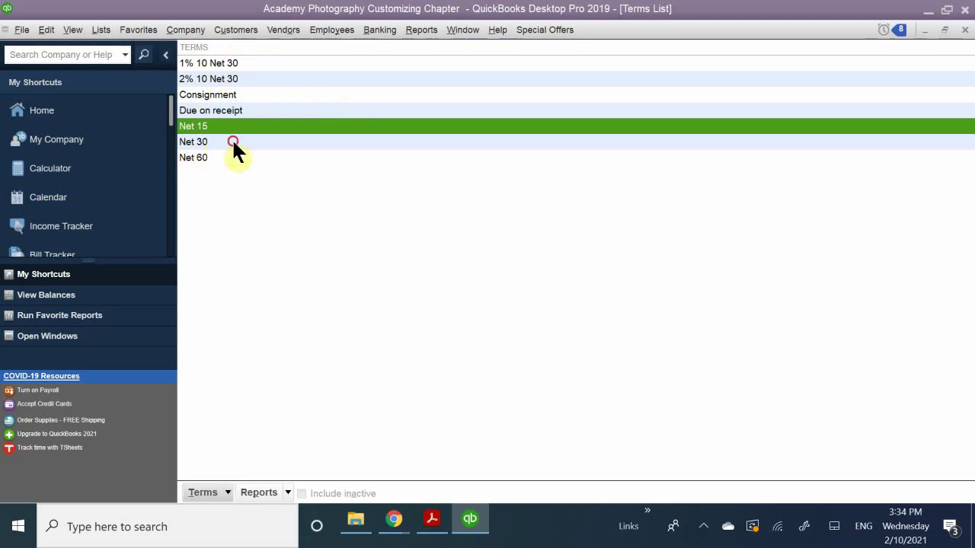
left_click(241, 157)
left_click(258, 126)
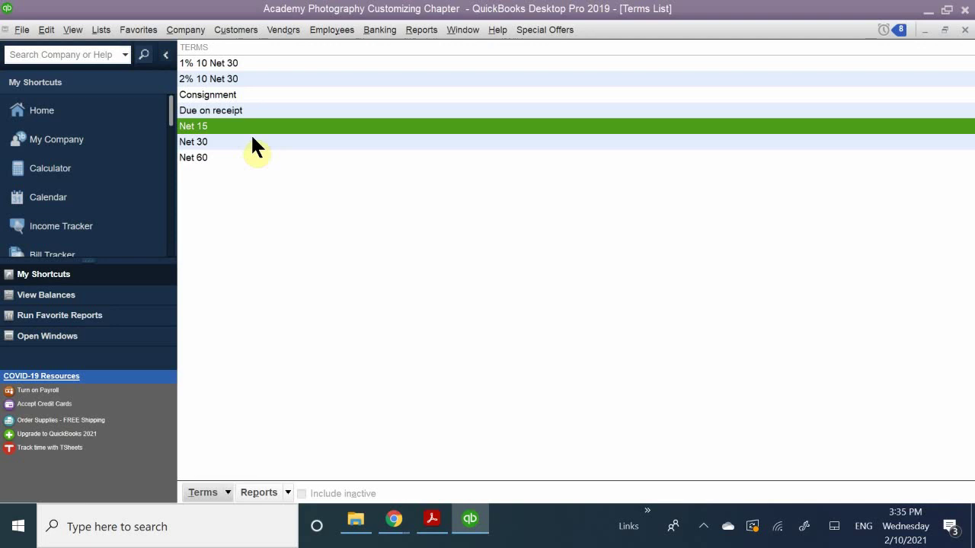
left_click(251, 139)
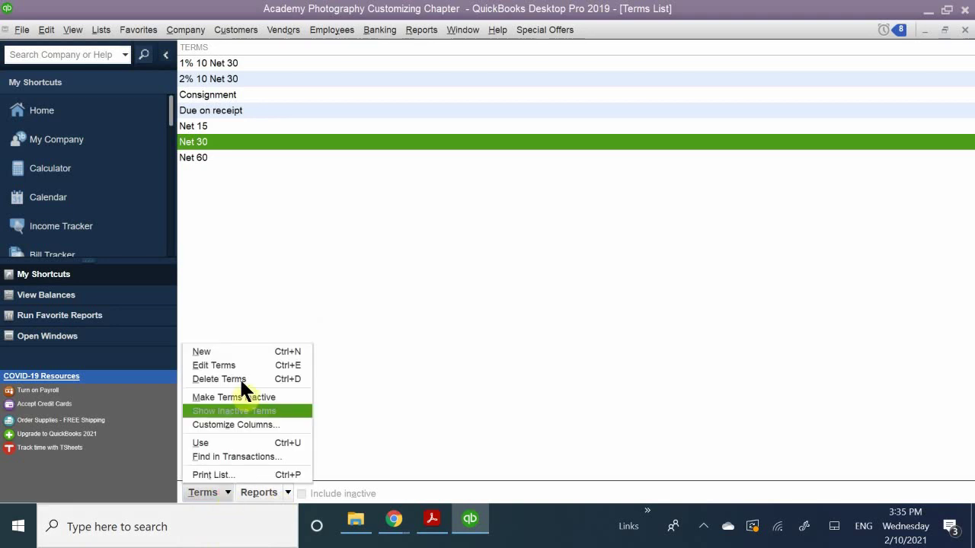
left_click(253, 346)
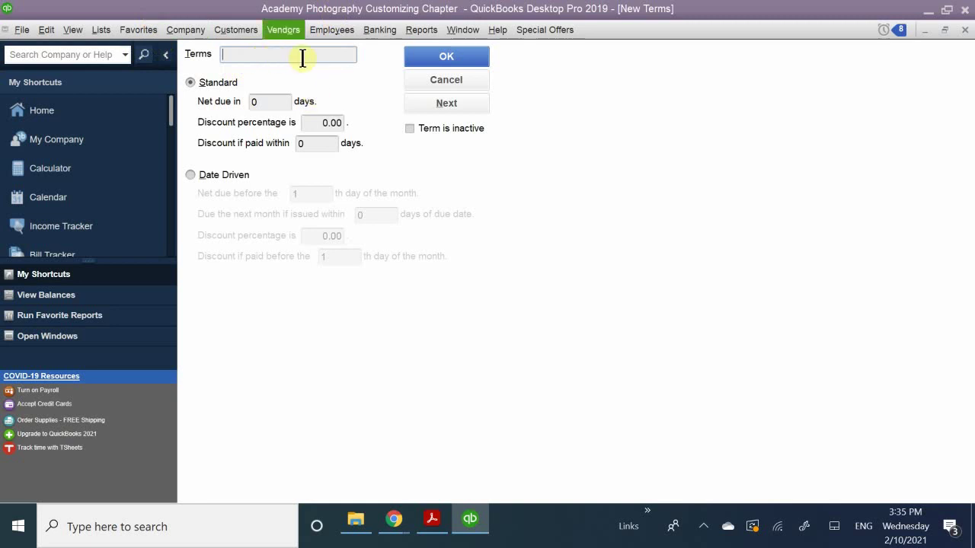
Restart the new payment term and name it '5% 15 Net 30'.
left_click(449, 80)
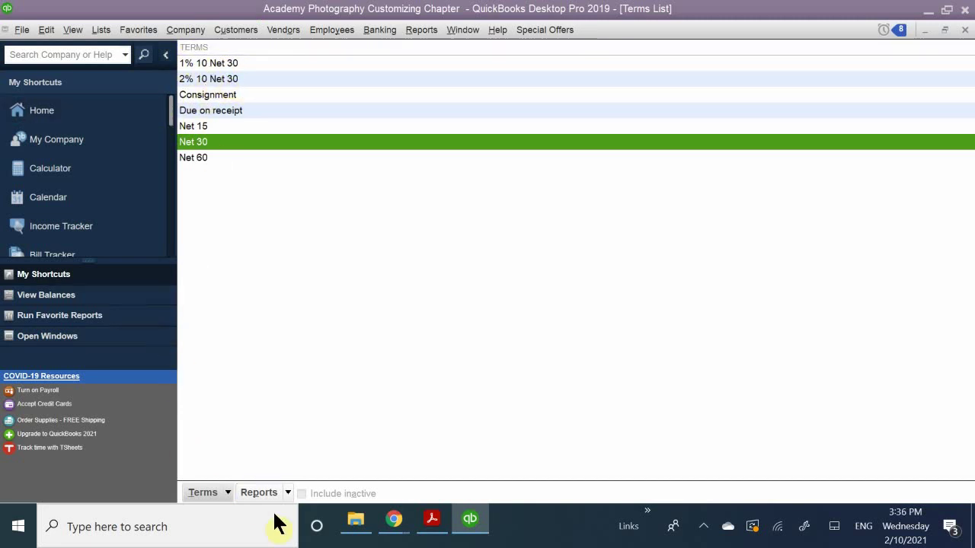
left_click(227, 490)
left_click(250, 350)
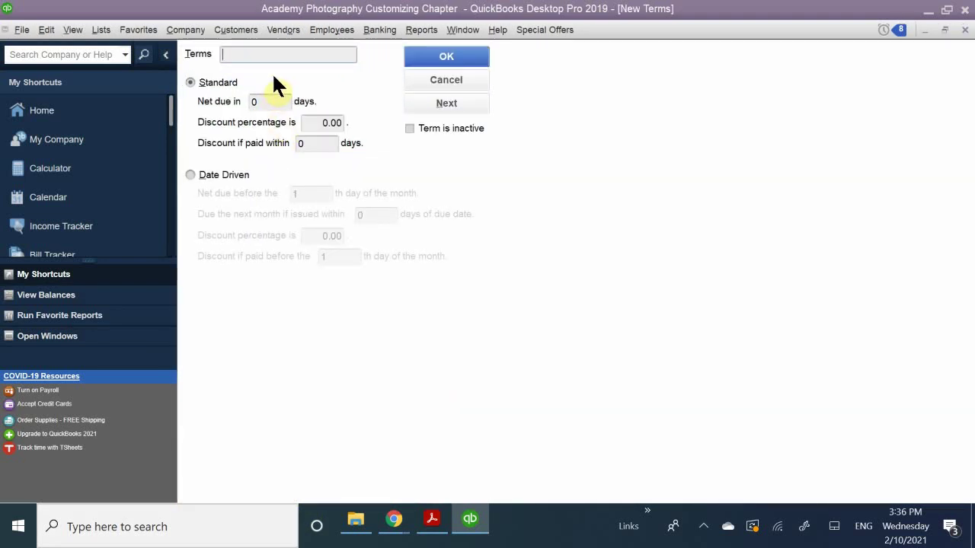
type("5%")
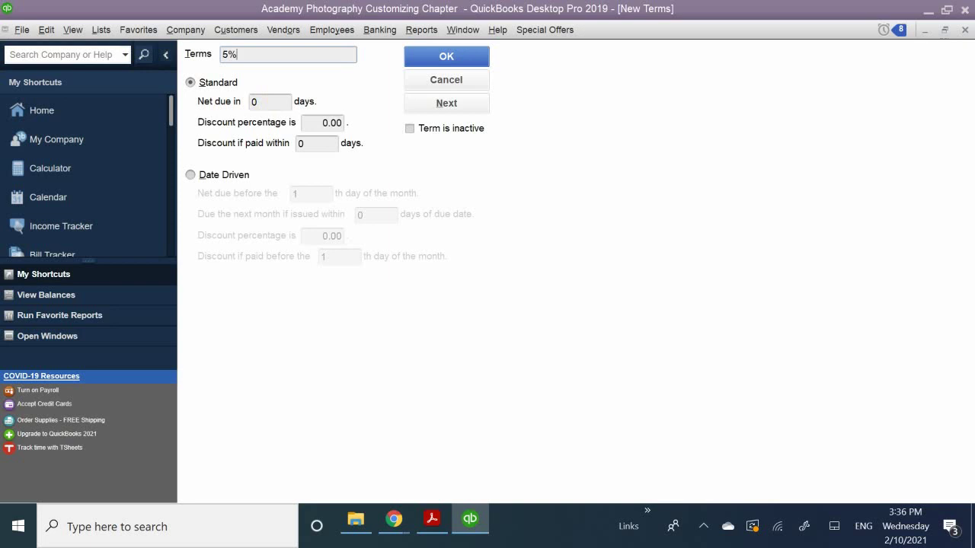
type(",")
key("BackSpace")
type("15 n")
key("BackSpace")
type("Net 30")
Set net due 30 days, 5.00% discount within 15 days, save the term, and select Consignment.
left_click(255, 102)
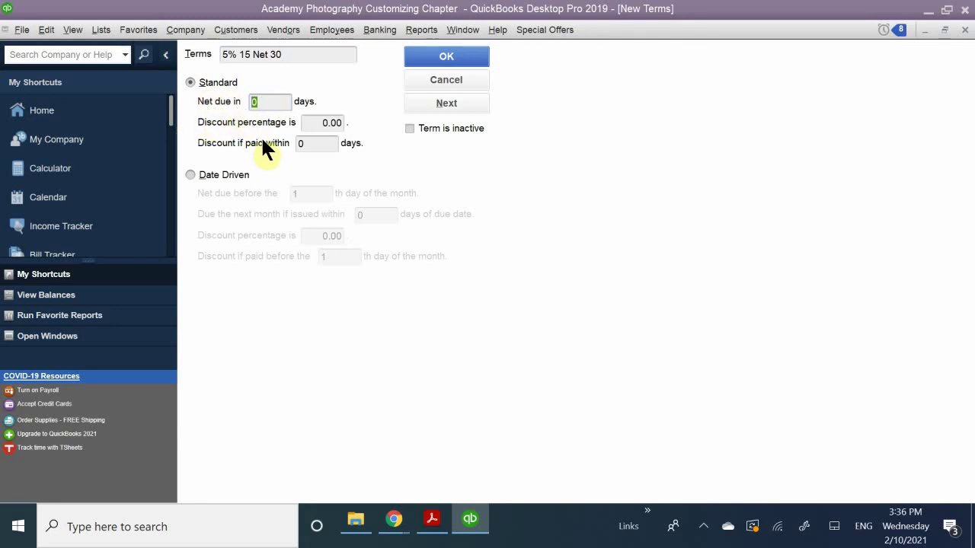
type("30")
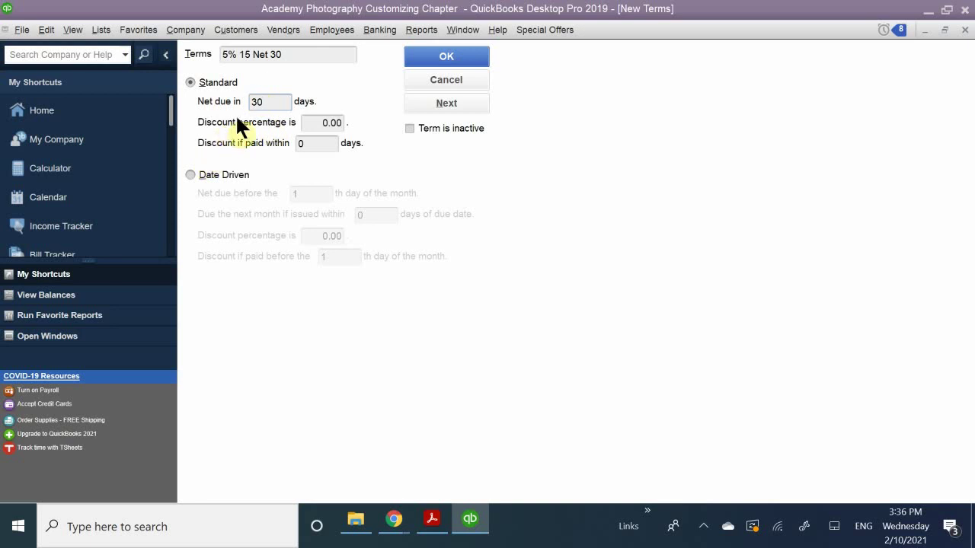
left_click(312, 124)
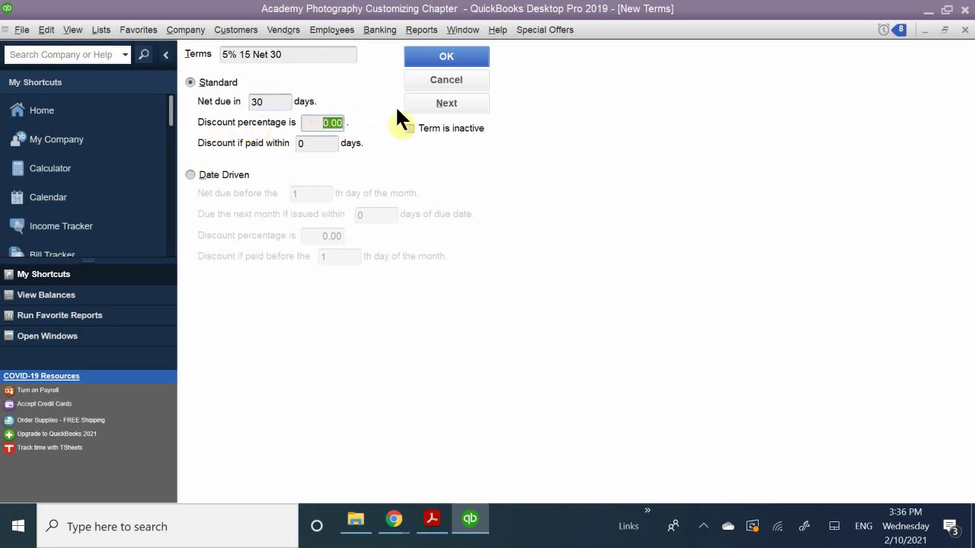
type("5.00")
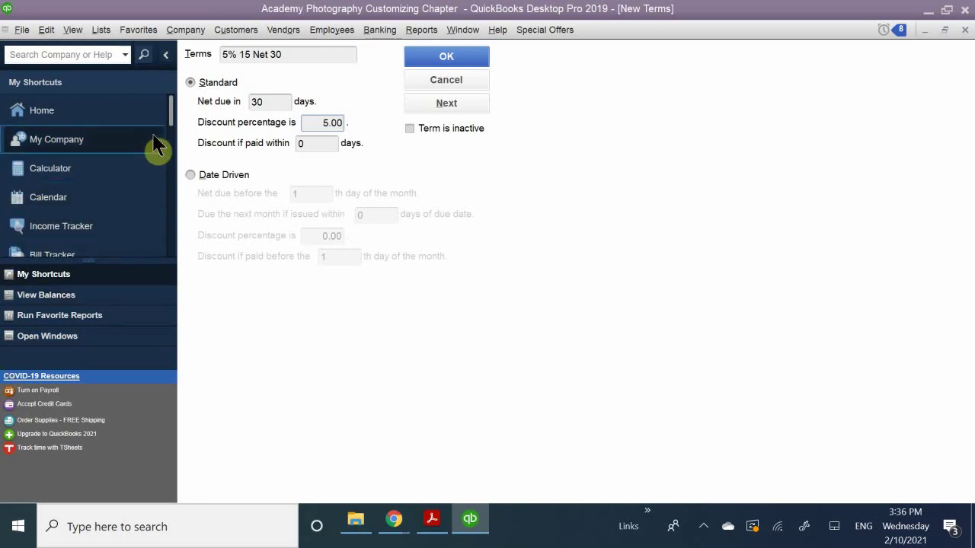
key("Tab")
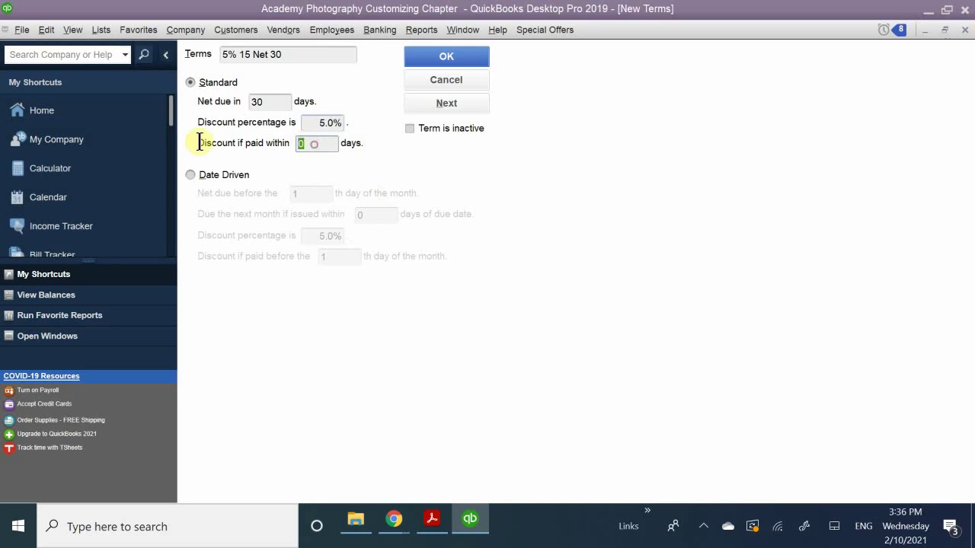
type("15")
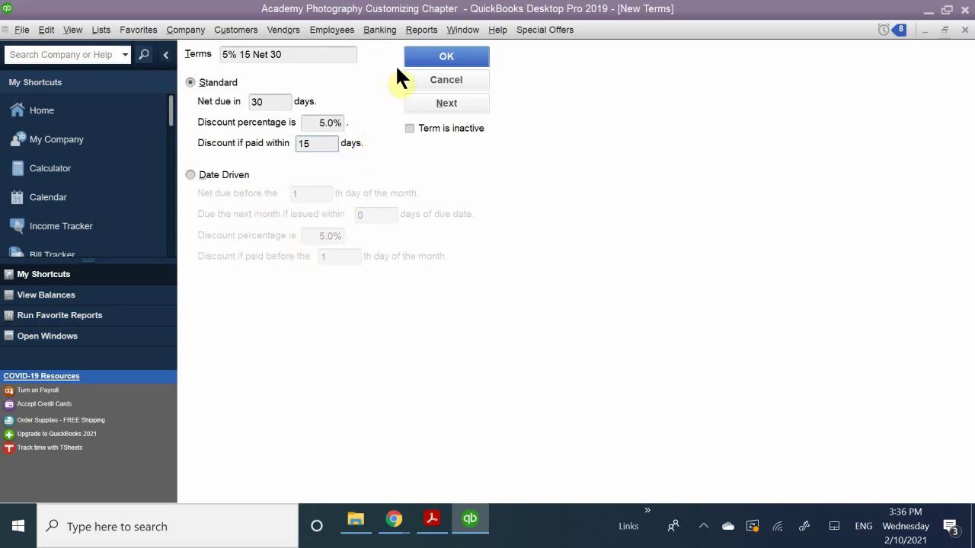
left_click(424, 59)
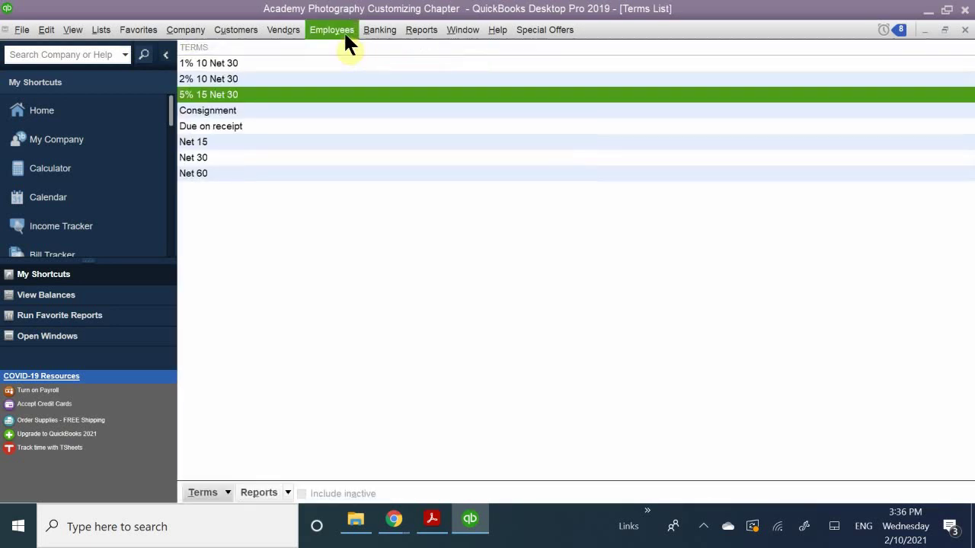
left_click(263, 107)
left_click(268, 93)
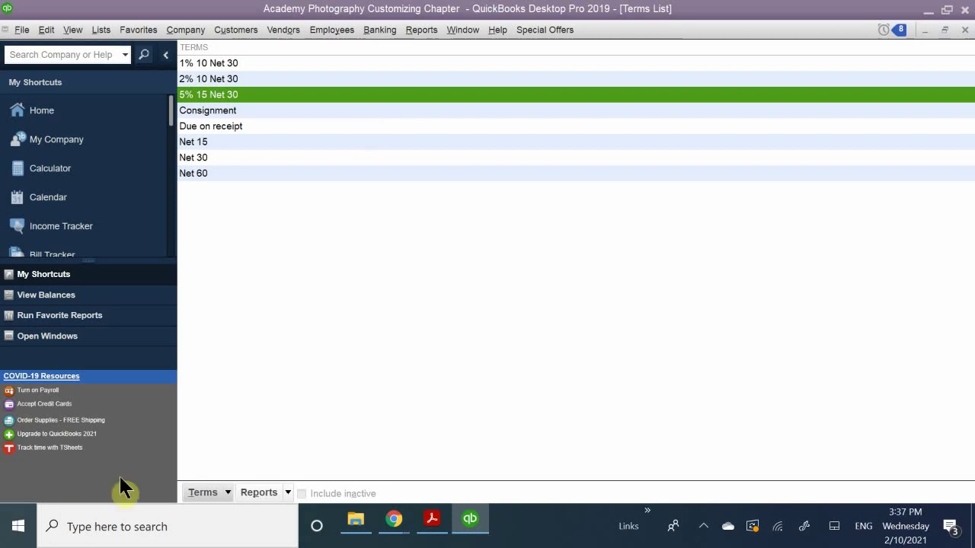
Scroll QB CH 7.pdf to the Price Levels section on page 15, then return to QuickBooks.
left_click(432, 520)
scroll(447, 457, "down", 10)
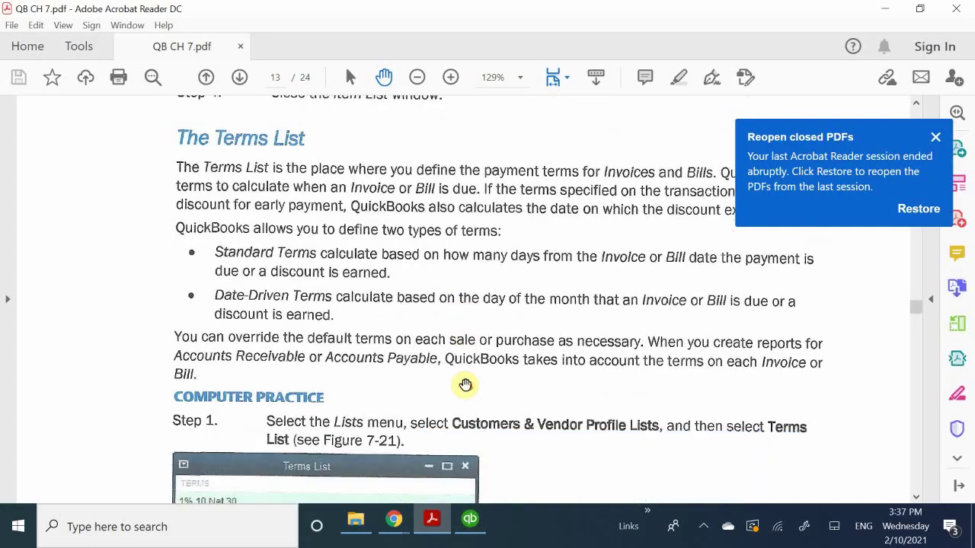
scroll(474, 374, "down", 14)
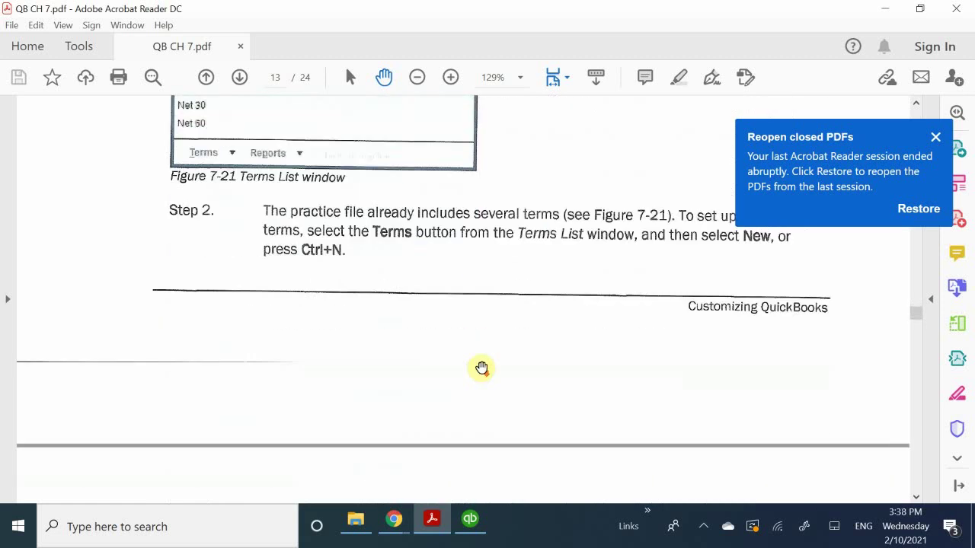
scroll(485, 344, "down", 16)
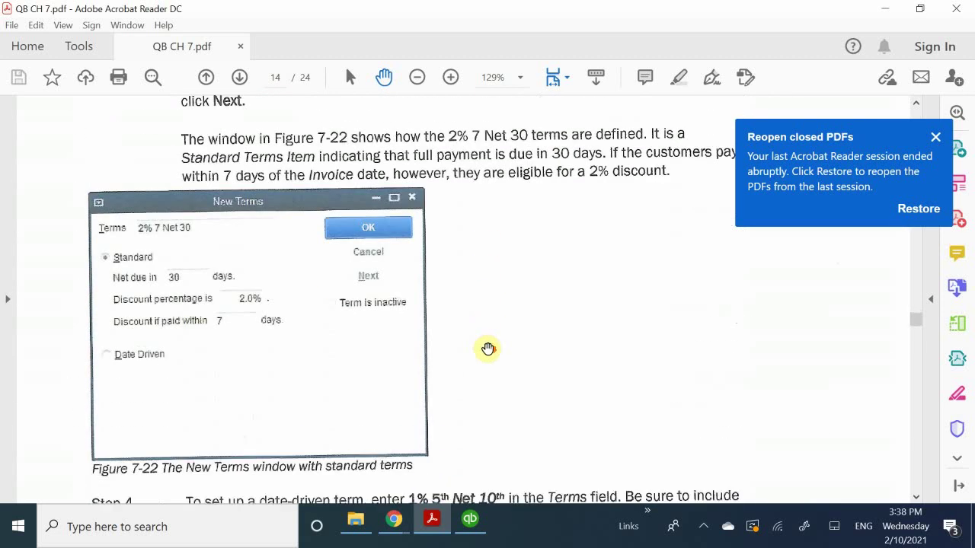
scroll(487, 349, "down", 14)
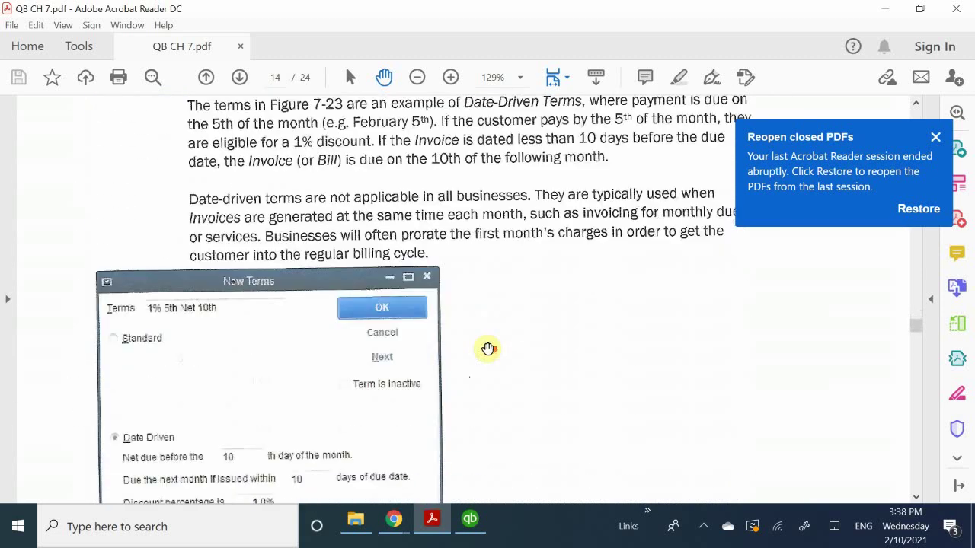
scroll(492, 350, "down", 2)
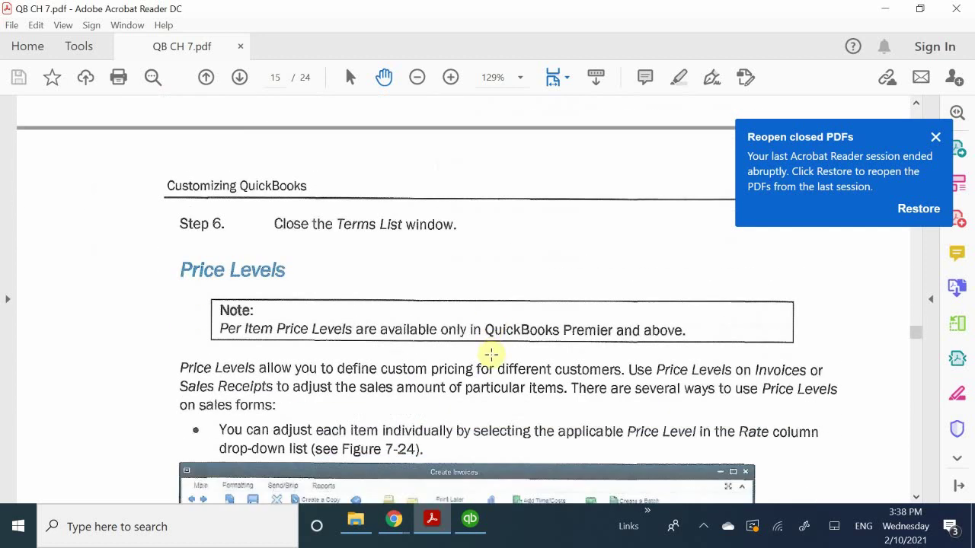
scroll(492, 354, "down", 1)
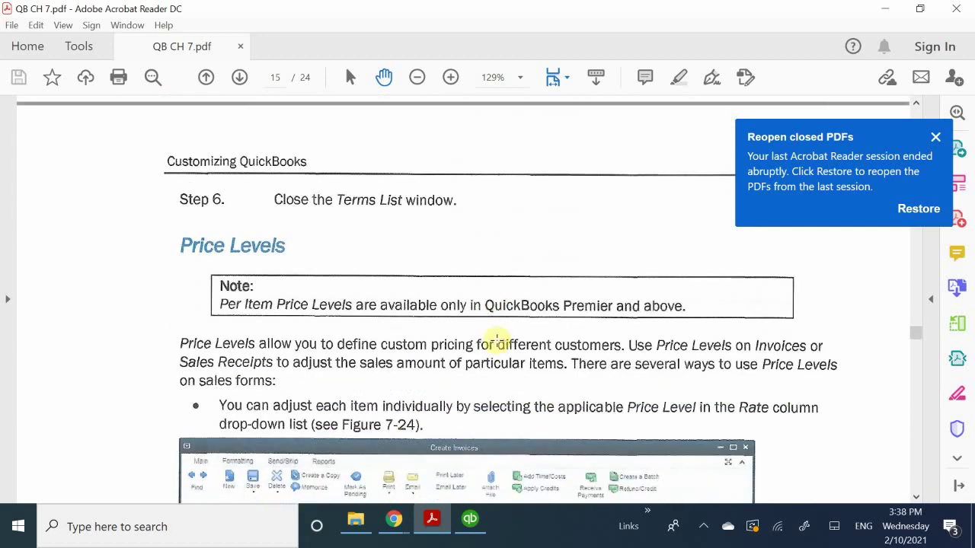
scroll(495, 340, "down", 4)
scroll(496, 339, "up", 1)
scroll(496, 340, "up", 5)
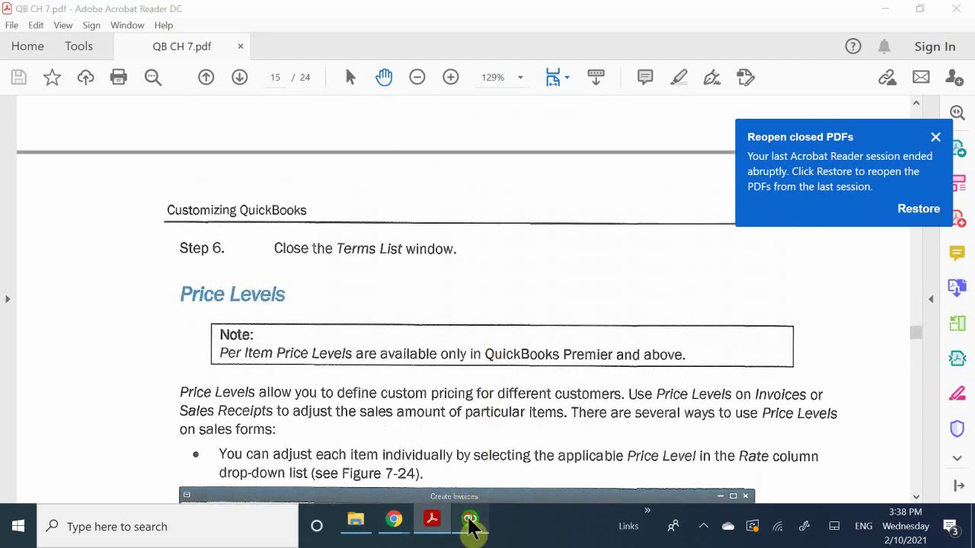
left_click(470, 522)
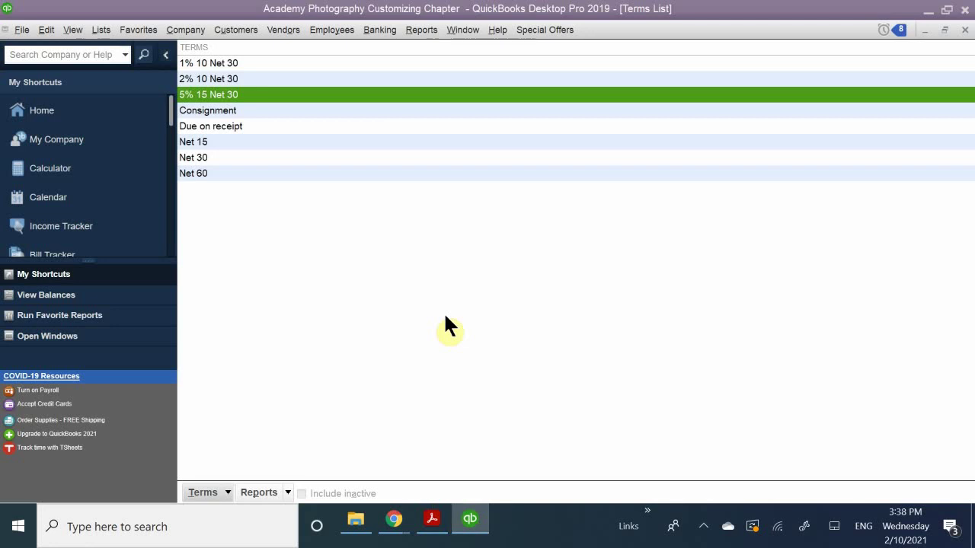
Open the Price Level List from the Lists menu.
left_click(99, 32)
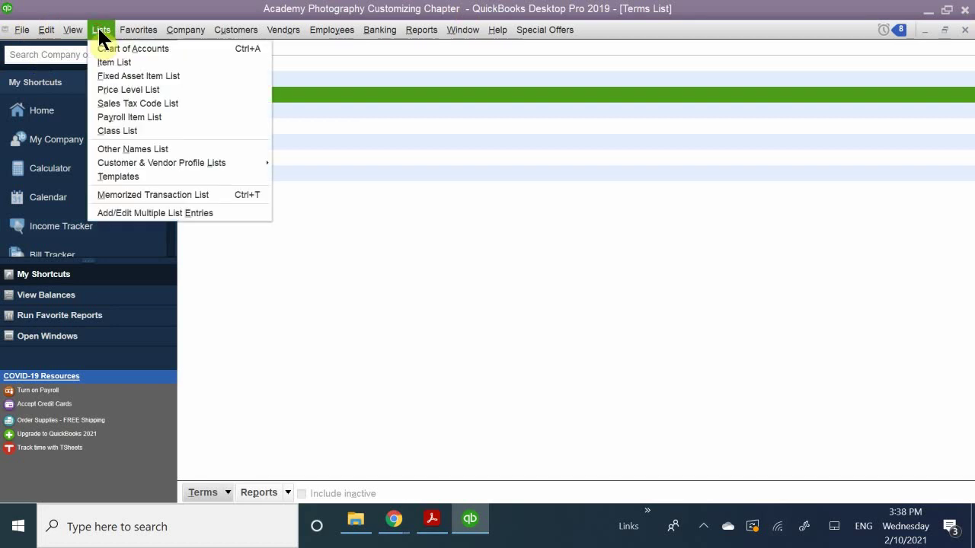
left_click(119, 90)
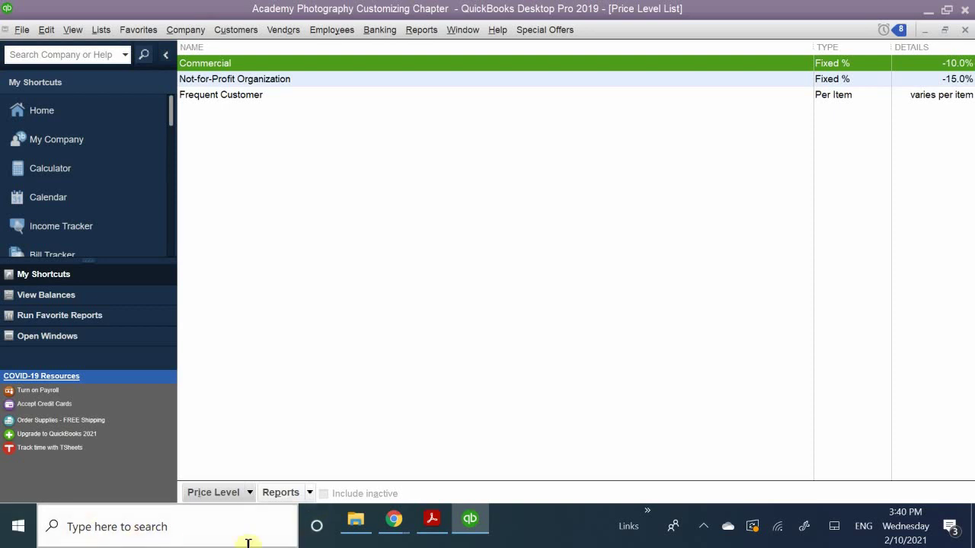
Scroll QB CH 7.pdf to the Price Level Types section and Figure 7-26 on page 16.
left_click(433, 525)
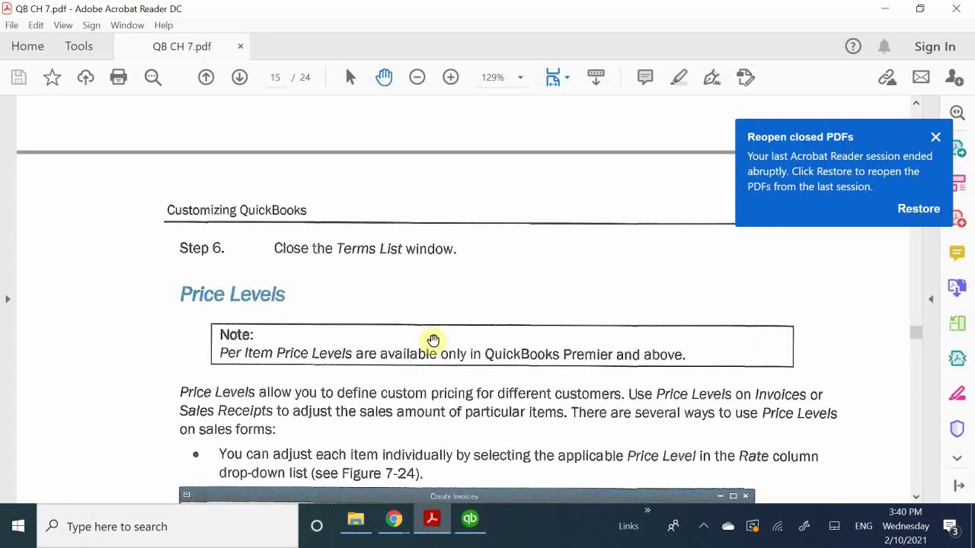
scroll(433, 340, "down", 2)
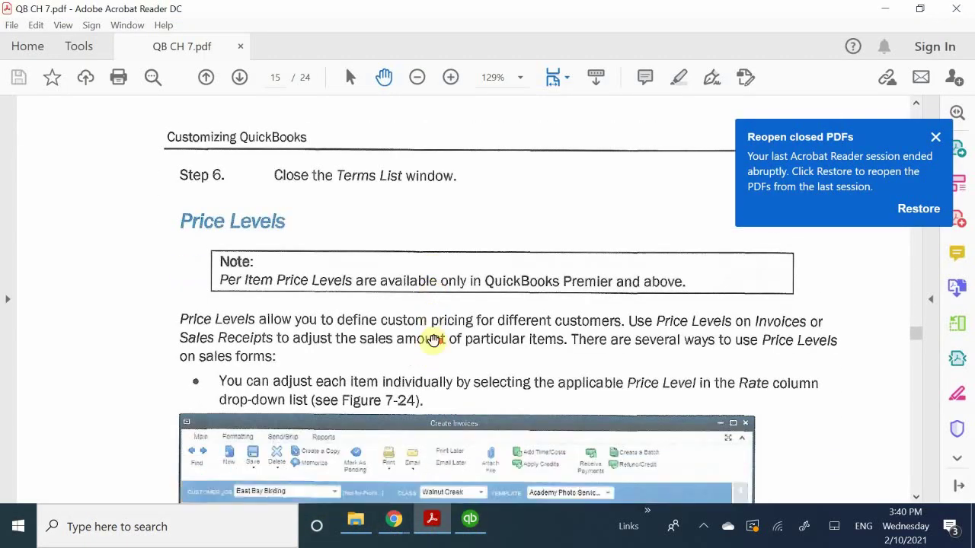
scroll(433, 340, "down", 5)
scroll(434, 340, "down", 17)
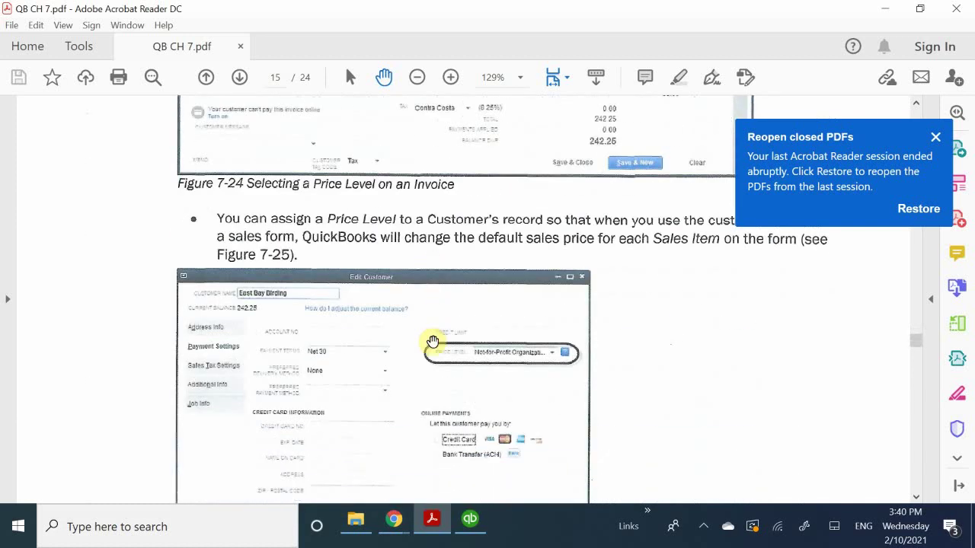
scroll(432, 340, "down", 14)
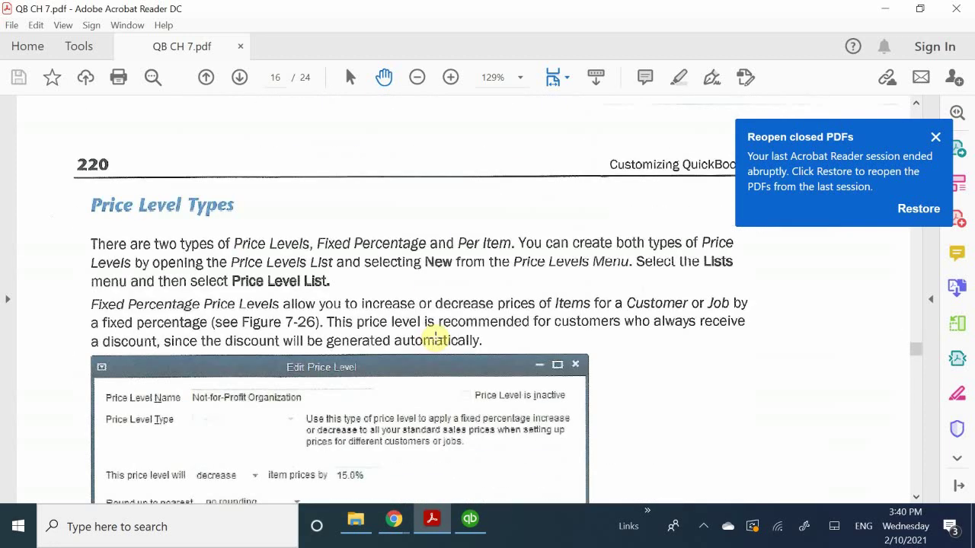
scroll(436, 339, "down", 12)
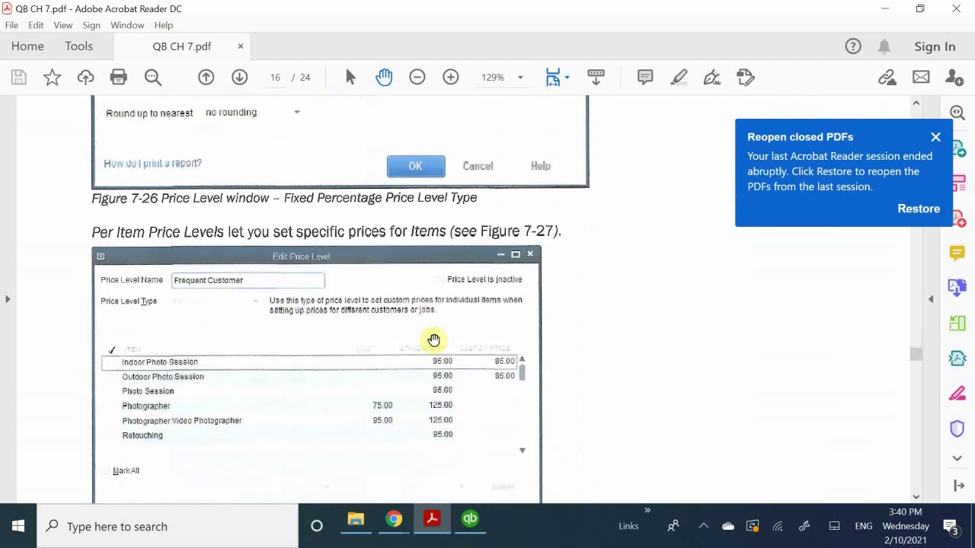
scroll(433, 338, "down", 8)
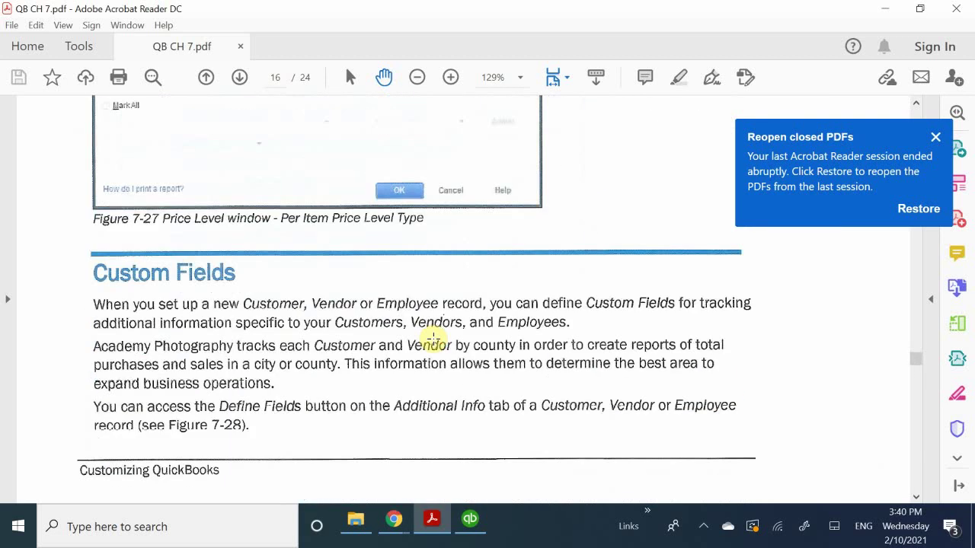
scroll(433, 337, "up", 13)
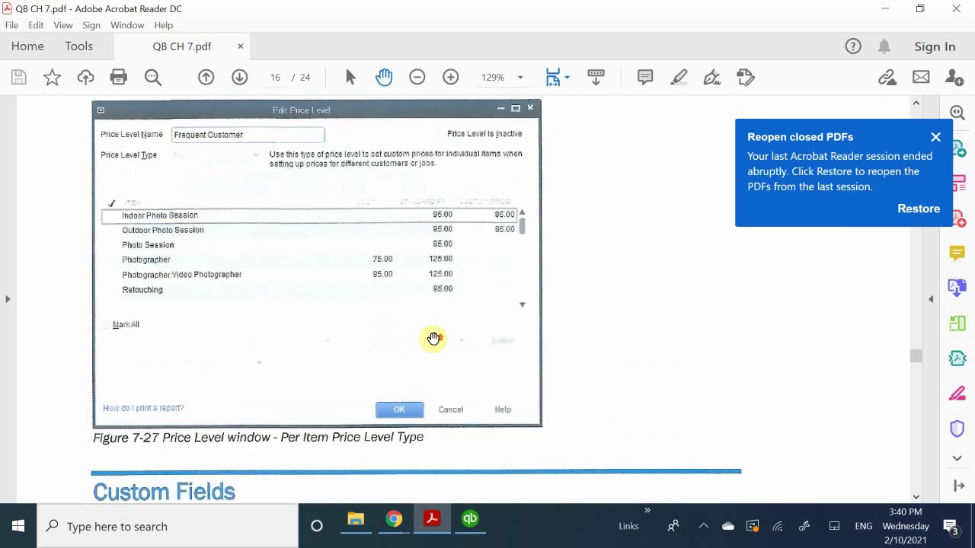
scroll(433, 336, "up", 5)
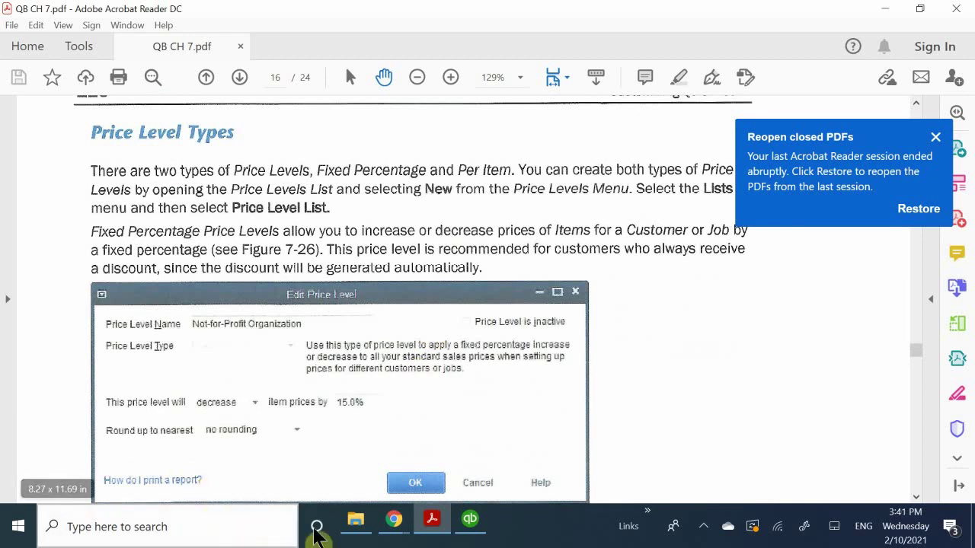
left_click(394, 520)
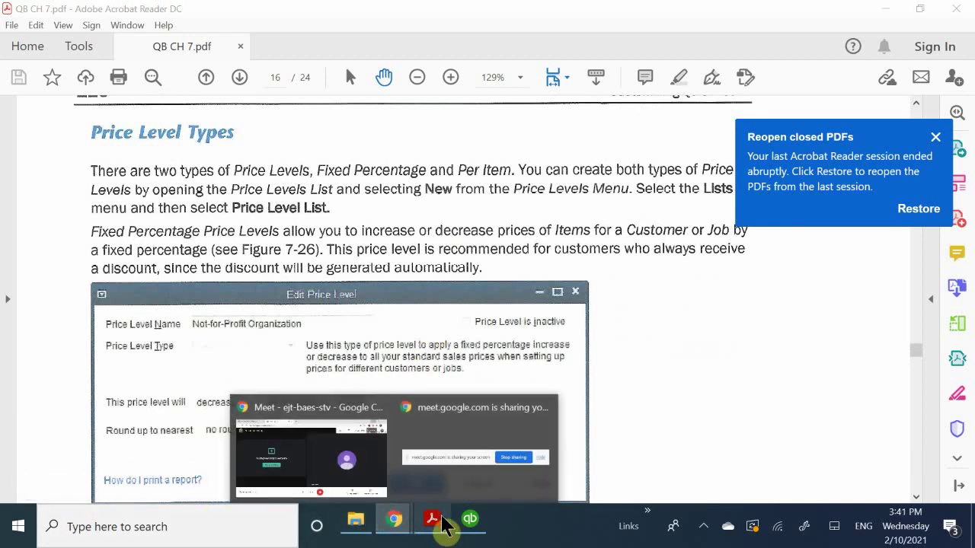
Bring QuickBooks back to the Price Level List and open the Lists menu.
left_click(471, 522)
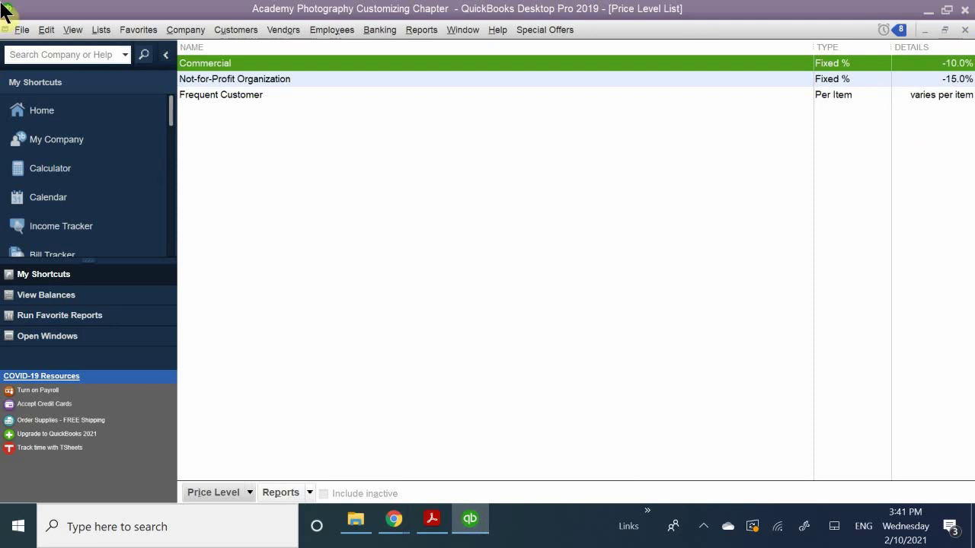
left_click(105, 30)
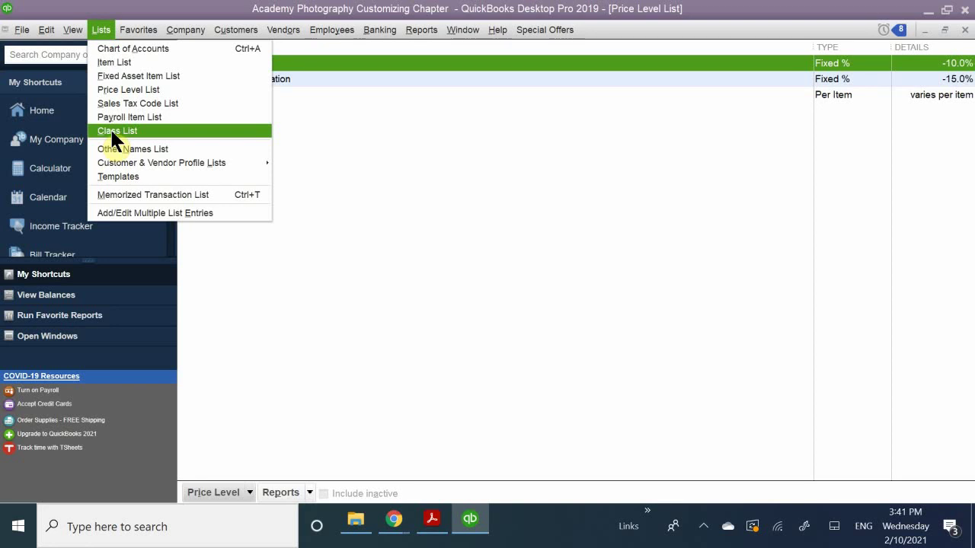
Open the Other Names List for Academy Photography, which shows no entries.
left_click(150, 152)
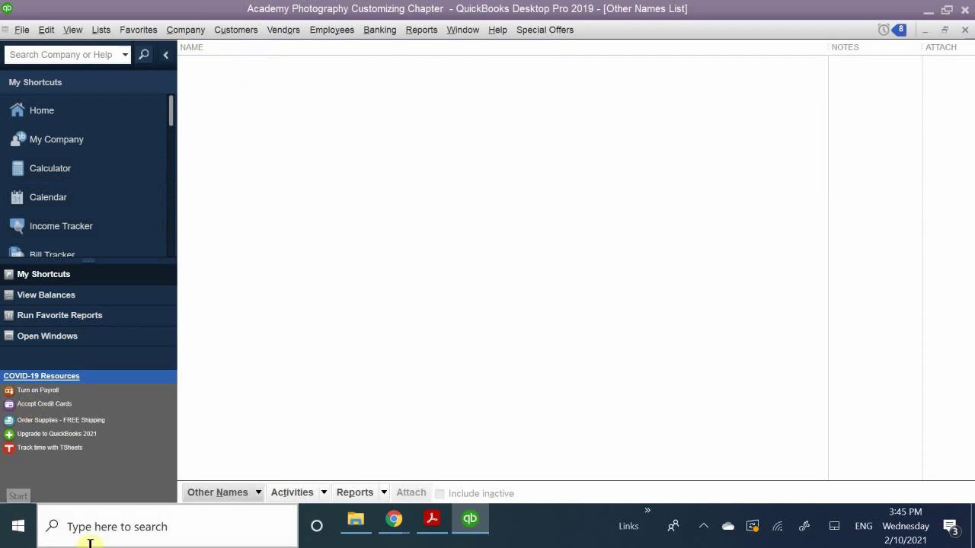
Browse the Lists menu, then switch to the textbook PDF at page 16's Custom Fields section.
left_click(98, 35)
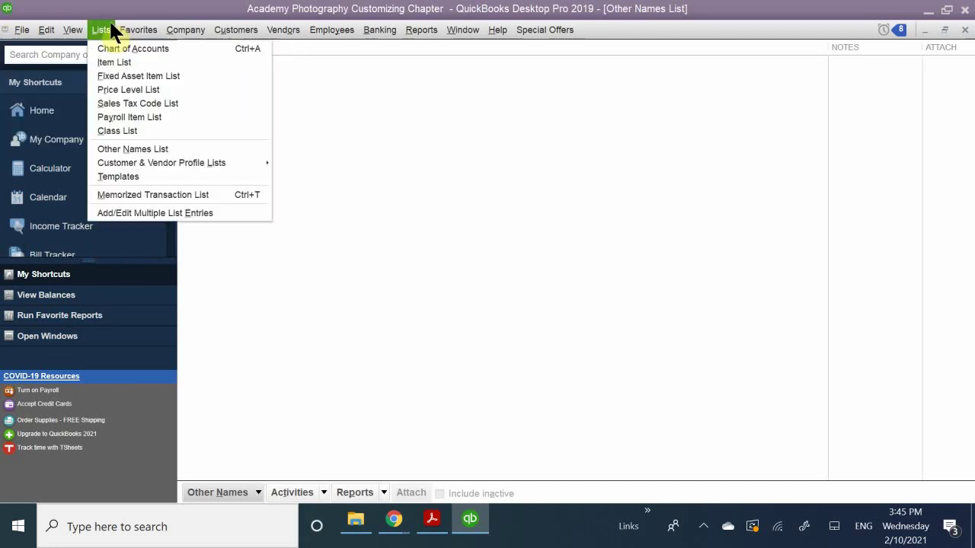
mouse_move(176, 164)
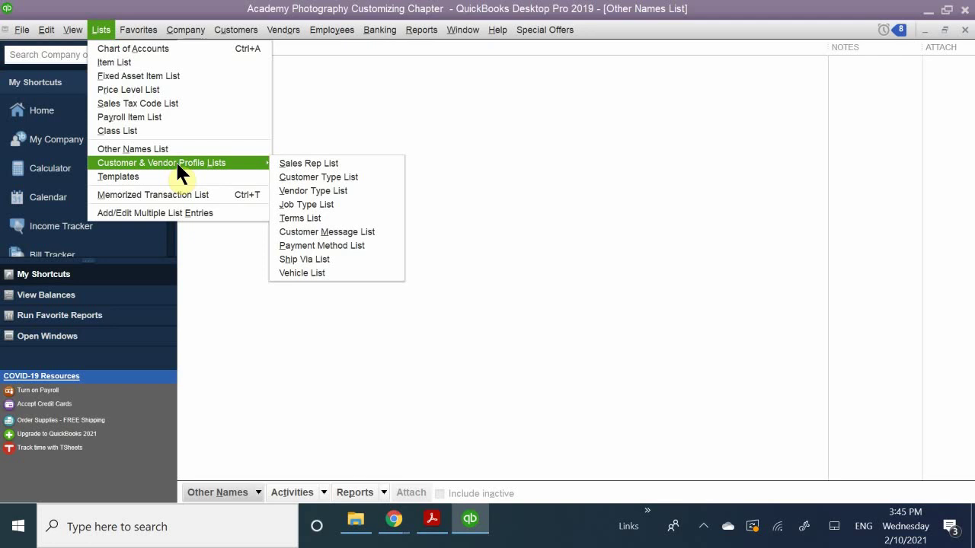
left_click(428, 521)
Read the PDF from Custom Fields to page 18's Modifying Sales Form Templates, then return to QuickBooks.
scroll(496, 355, "down", 8)
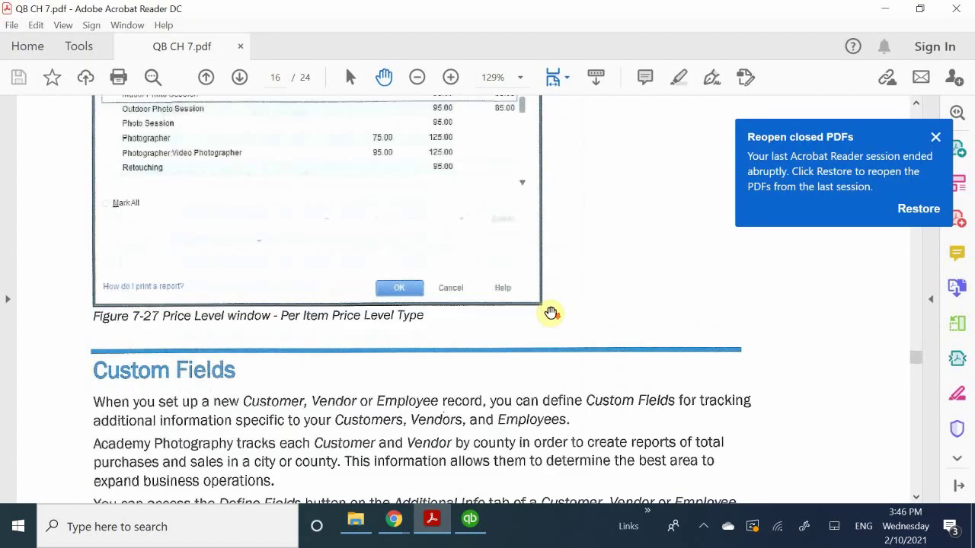
scroll(550, 312, "down", 2)
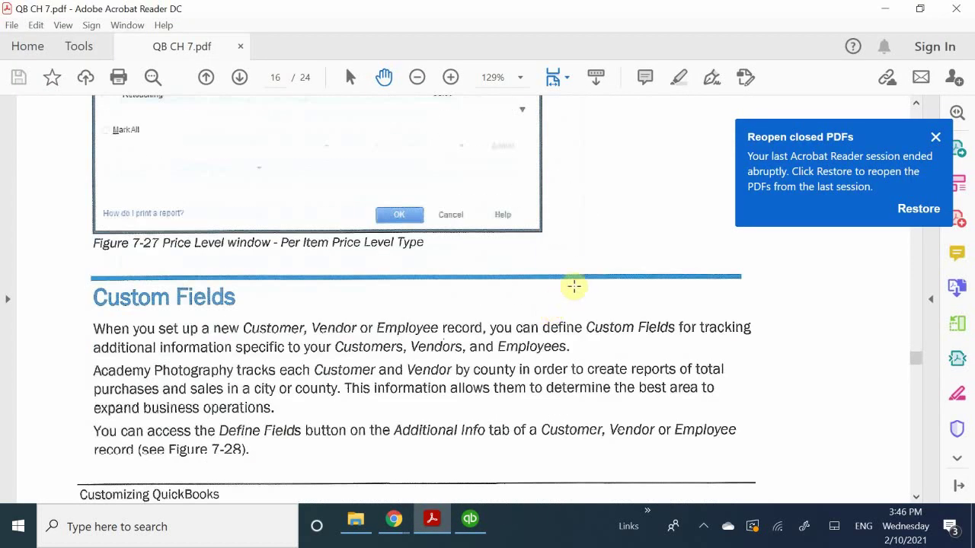
scroll(571, 290, "down", 5)
scroll(571, 294, "down", 20)
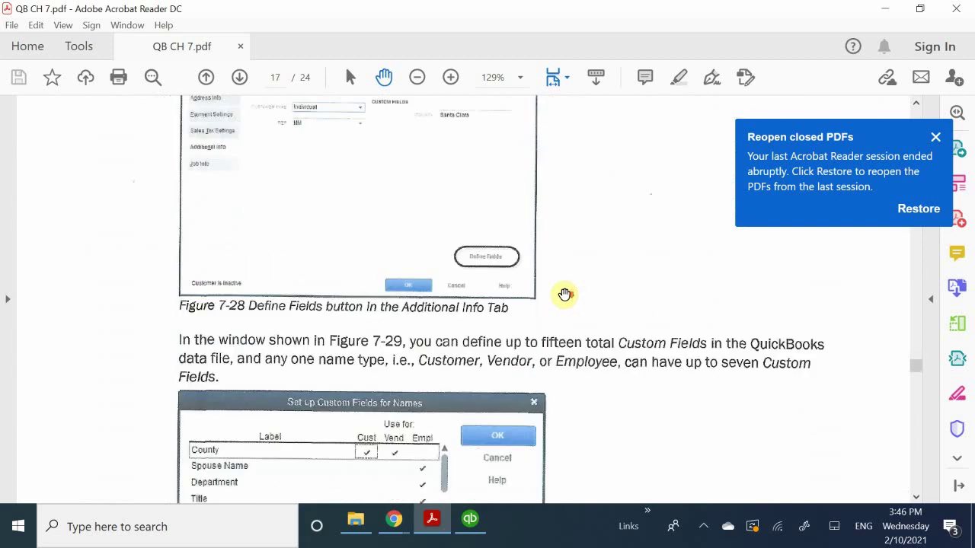
scroll(567, 288, "down", 18)
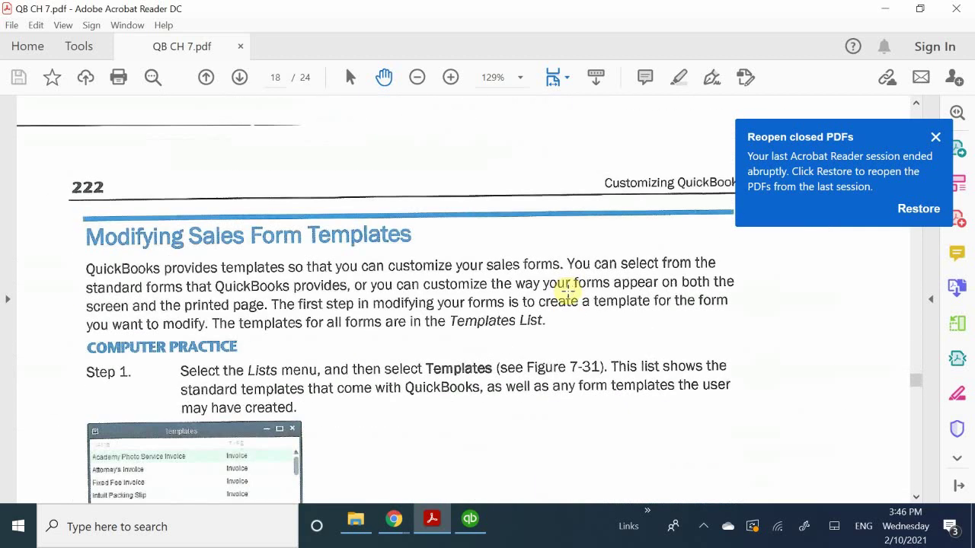
scroll(632, 261, "down", 2)
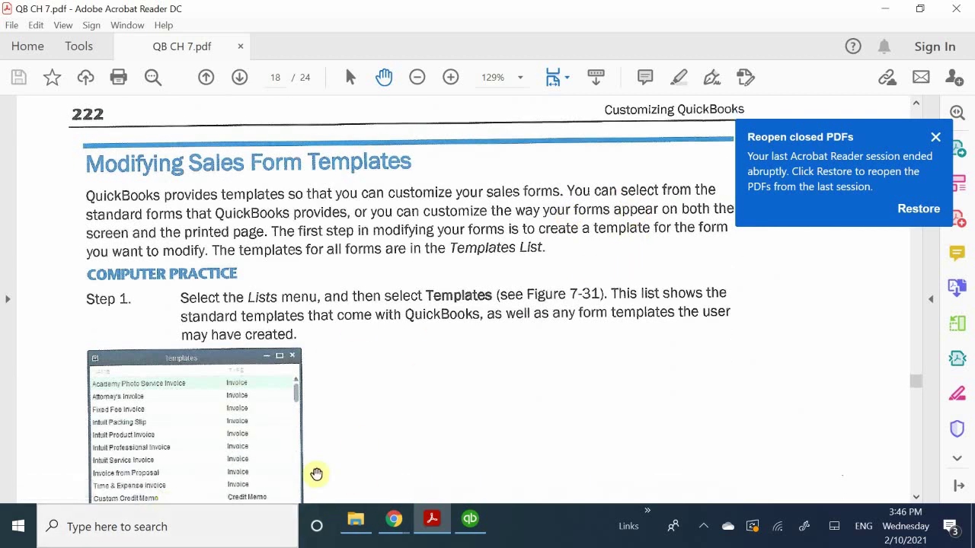
mouse_move(472, 526)
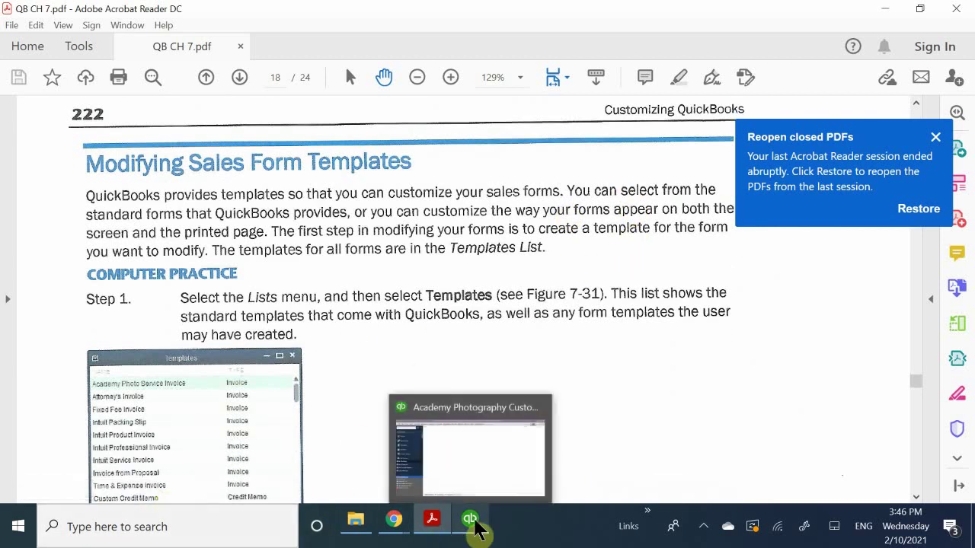
left_click(463, 463)
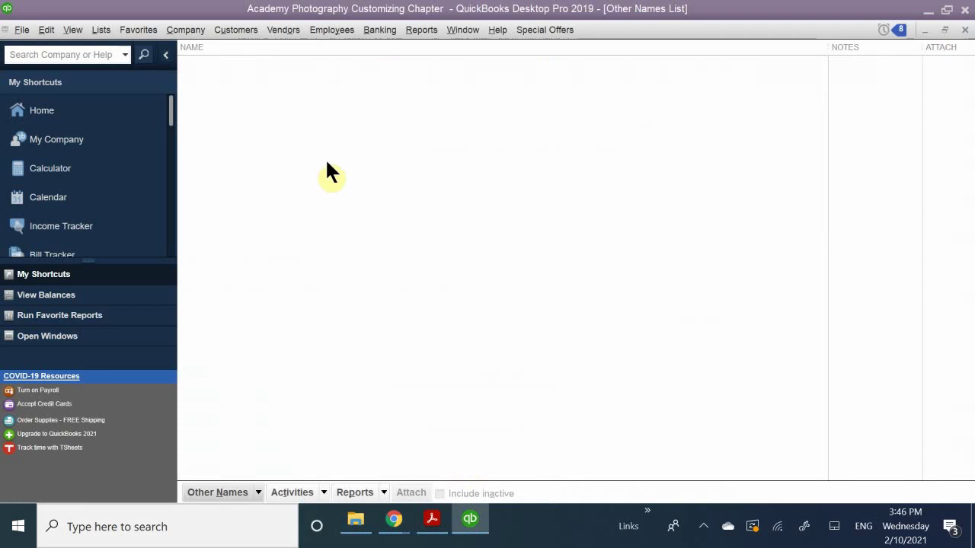
Close the Other Names List and the Item Listing report.
left_click(944, 30)
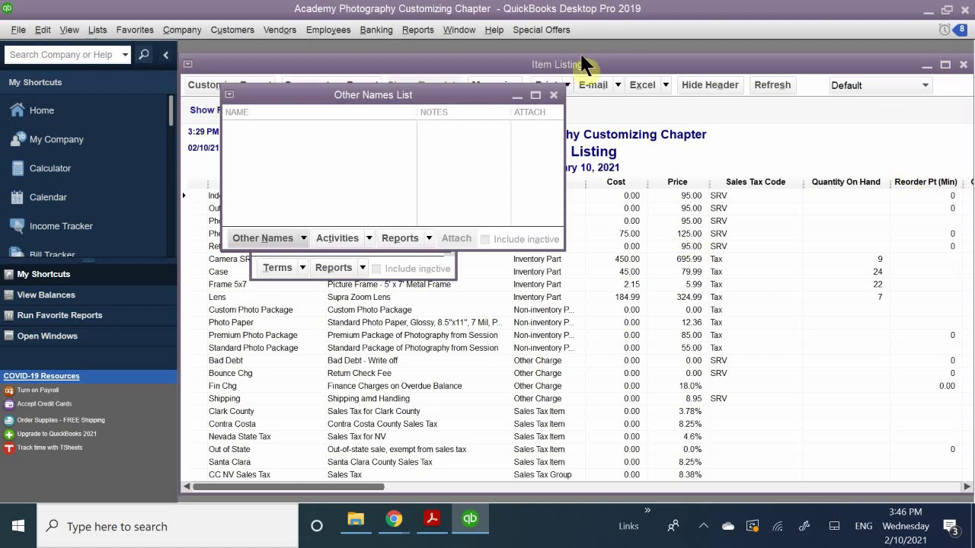
left_click(553, 94)
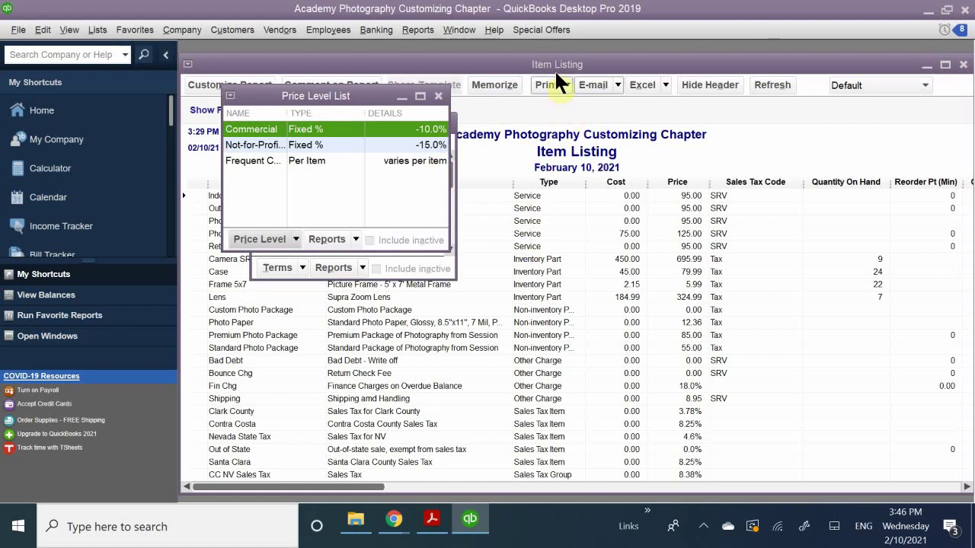
left_click_drag(556, 67, 283, 290)
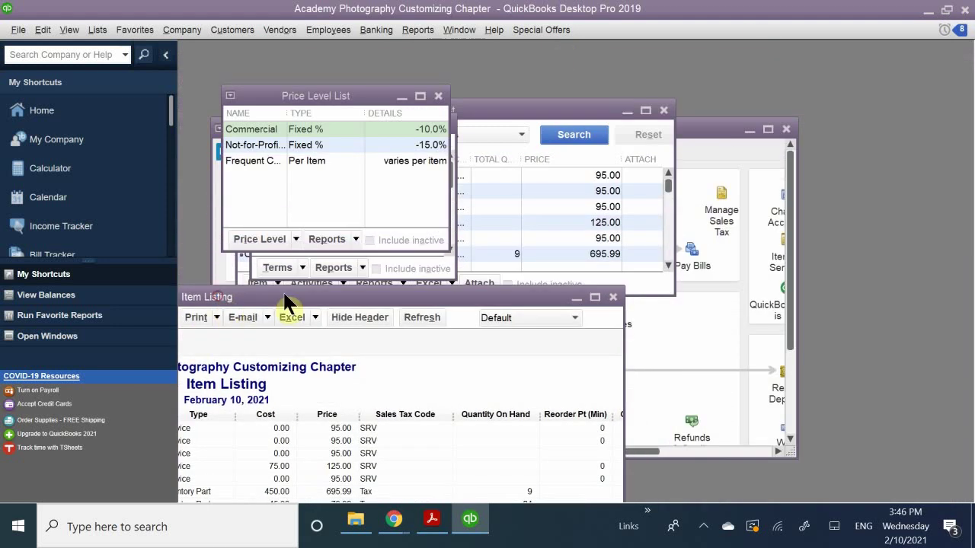
left_click(614, 297)
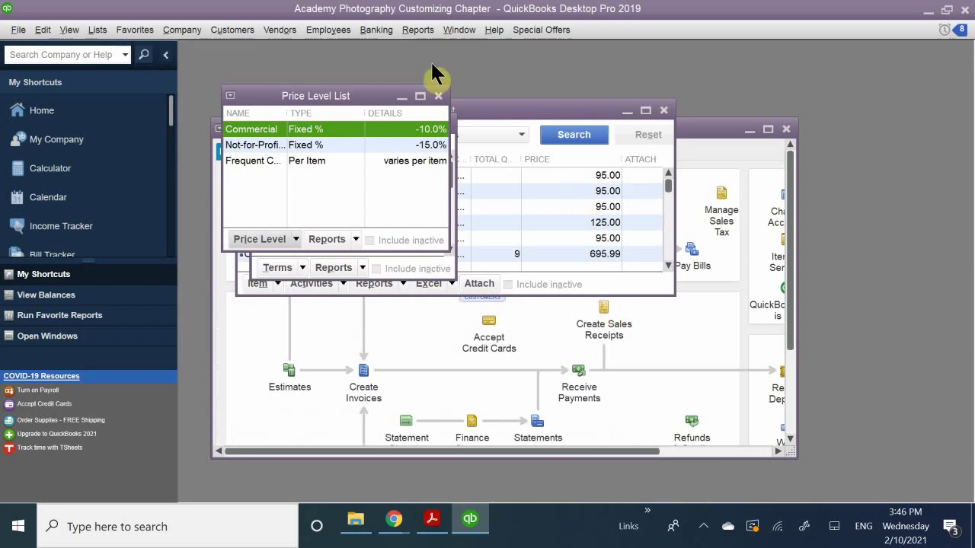
Close the Item List and the Price Level List.
left_click(495, 110)
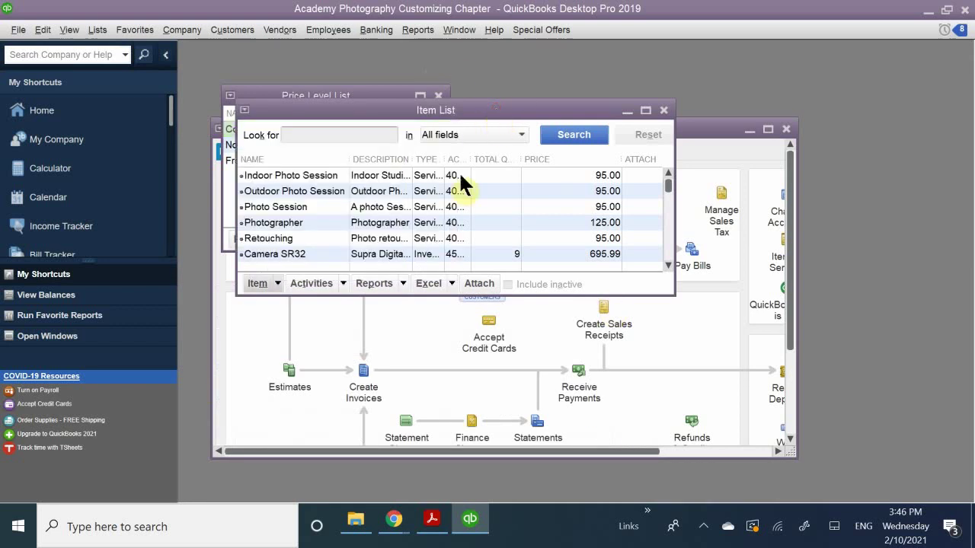
double_click(441, 110)
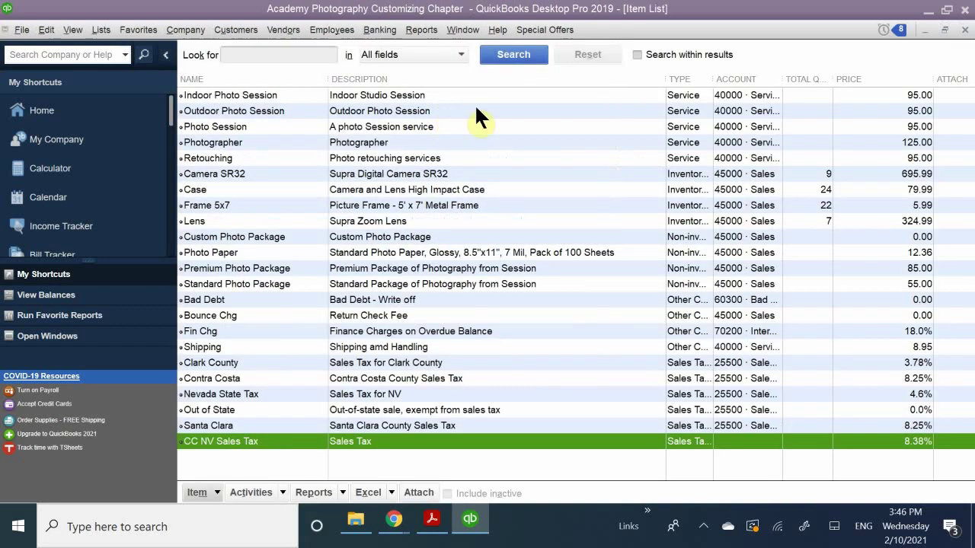
left_click(965, 30)
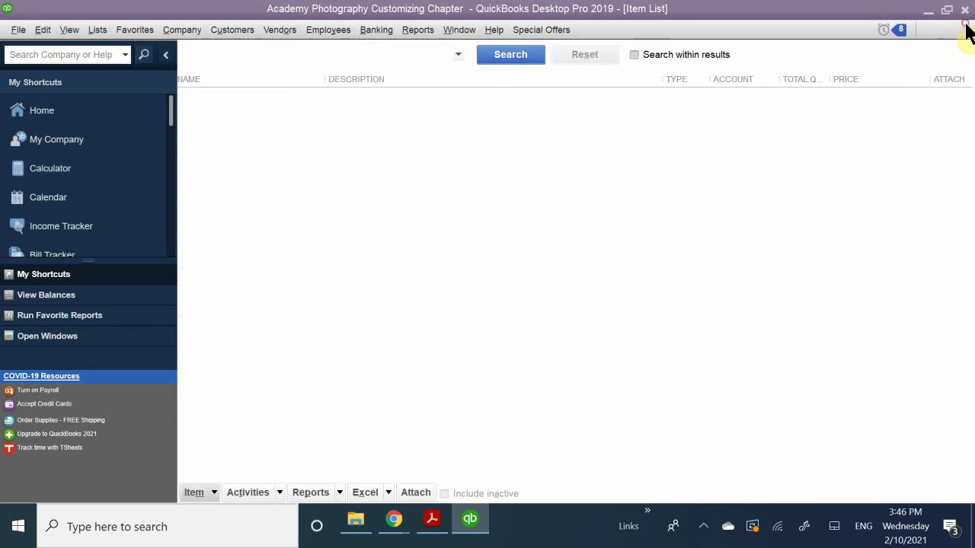
left_click(964, 30)
Close the Terms List and open the Vendor Center showing Ace Supply's vendor information.
left_click(965, 30)
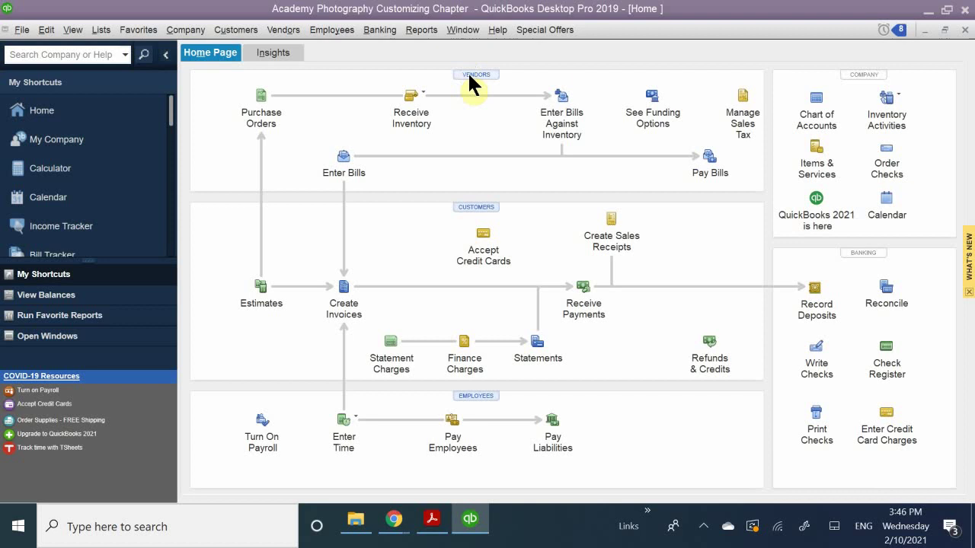
left_click(470, 76)
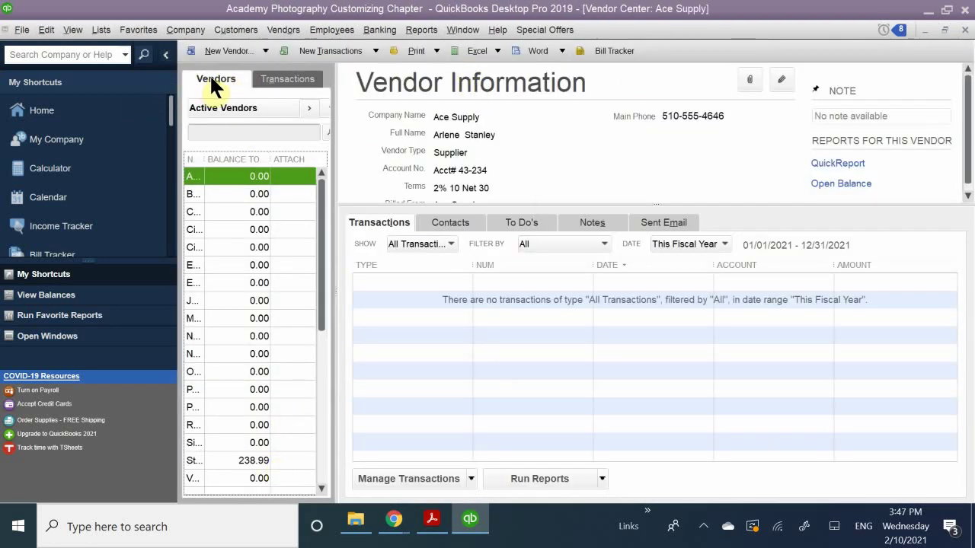
left_click(218, 51)
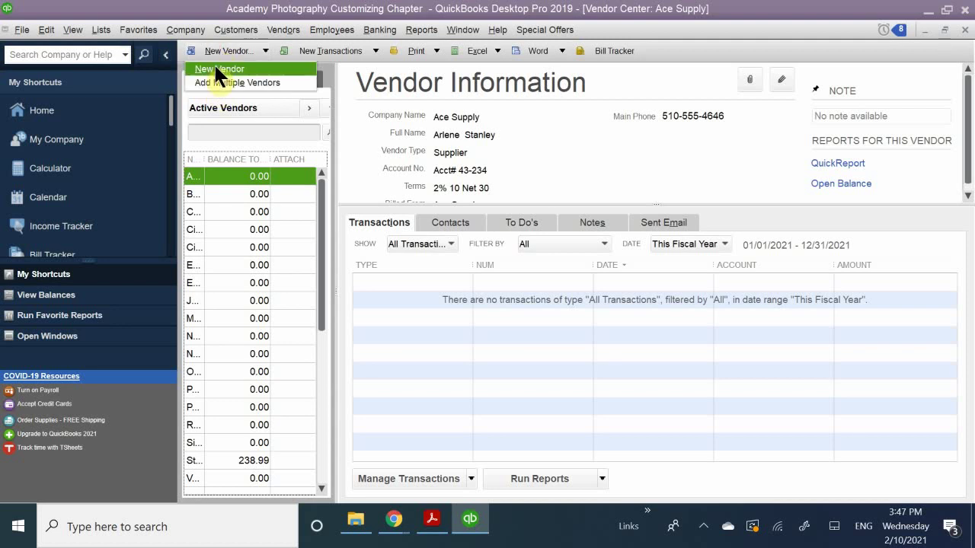
Start a blank New Vendor form with opening balance date 02/10/2021.
left_click(217, 68)
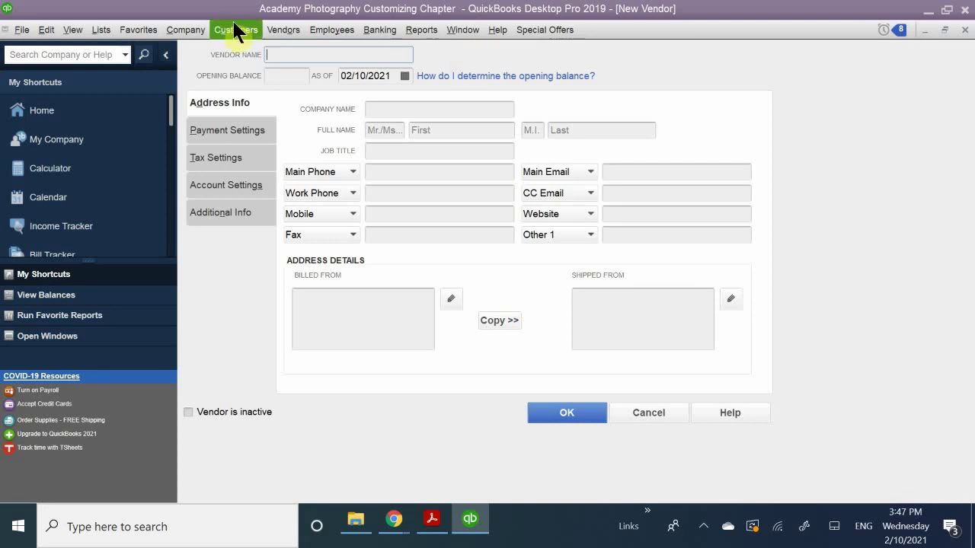
Review the Payment Settings, Tax Settings and Additional Info tabs, then open Define Fields showing County.
left_click(212, 130)
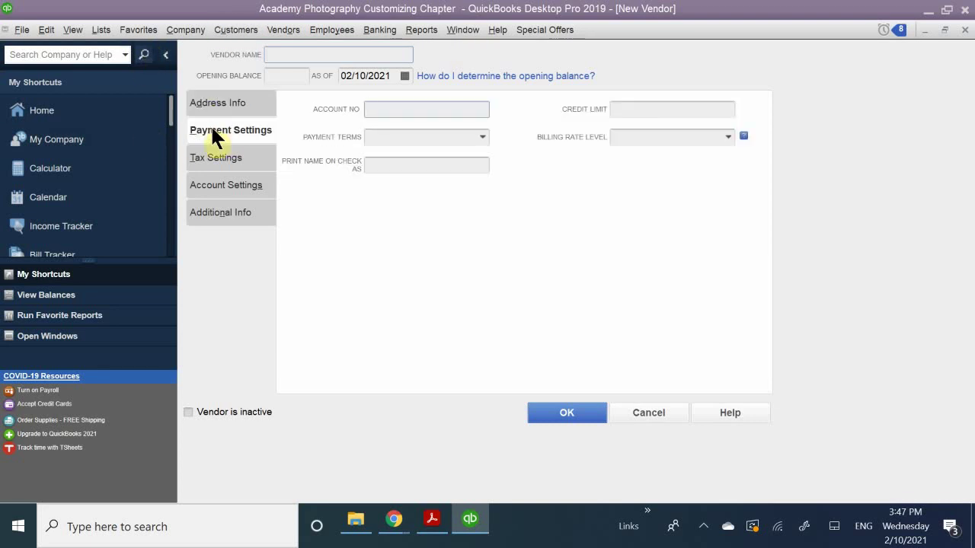
left_click(203, 155)
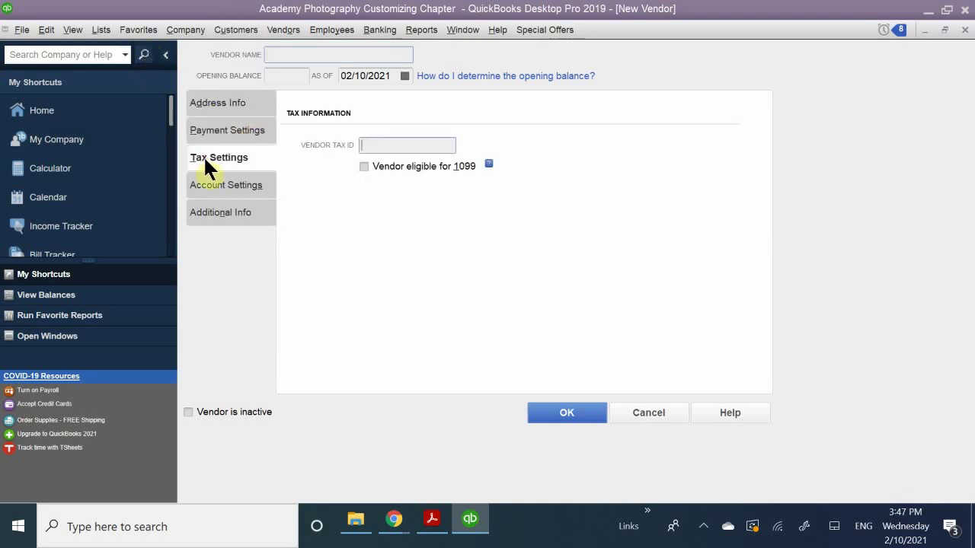
left_click(228, 210)
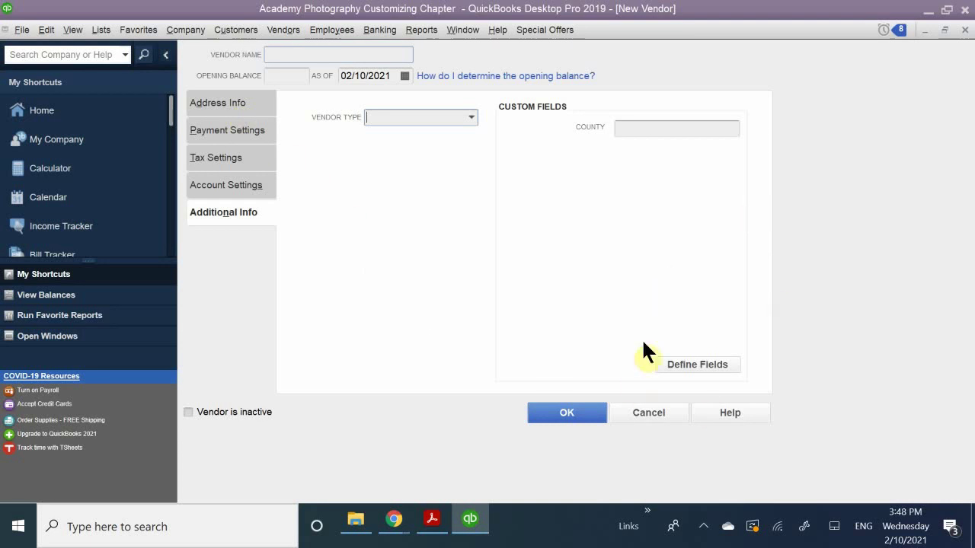
left_click(691, 370)
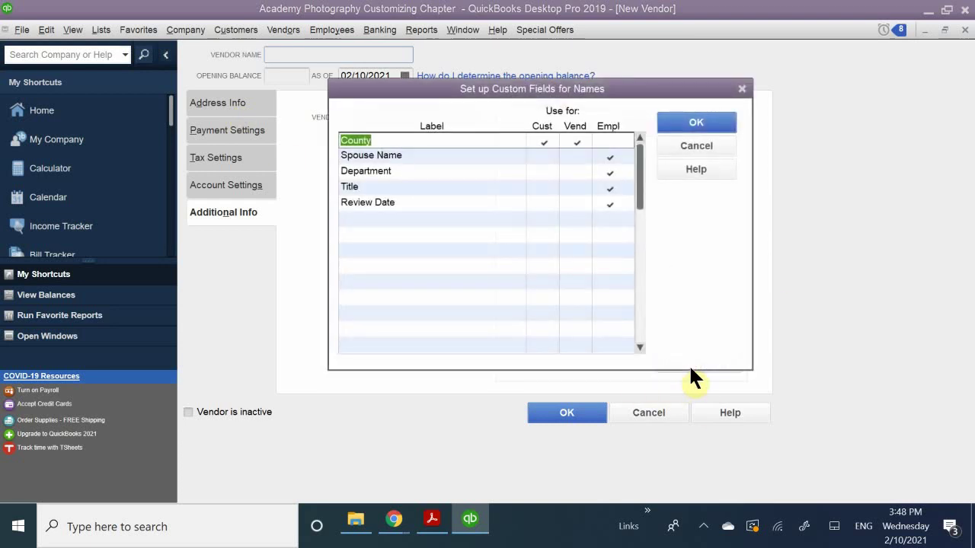
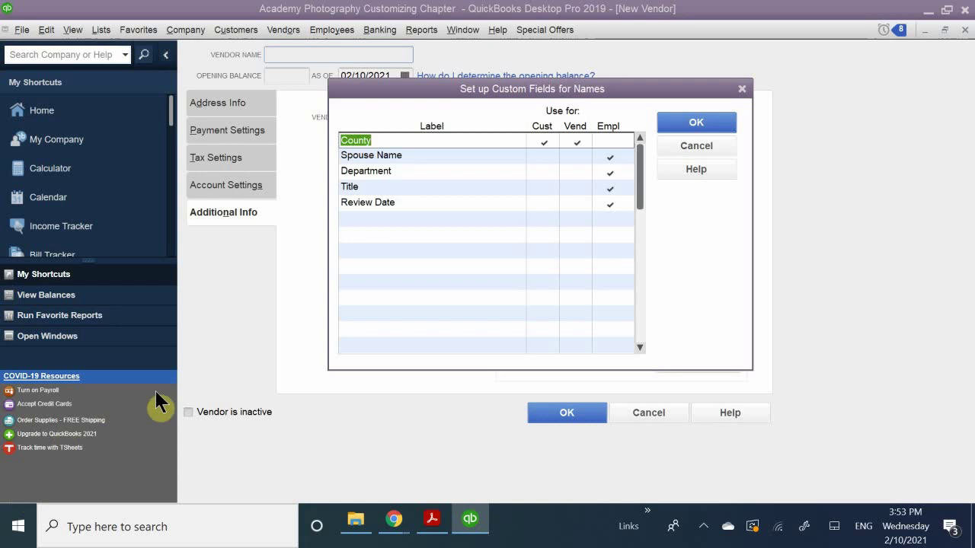
Add a 'Hobbies' name custom field used for customers, vendors and employees.
left_click(388, 219)
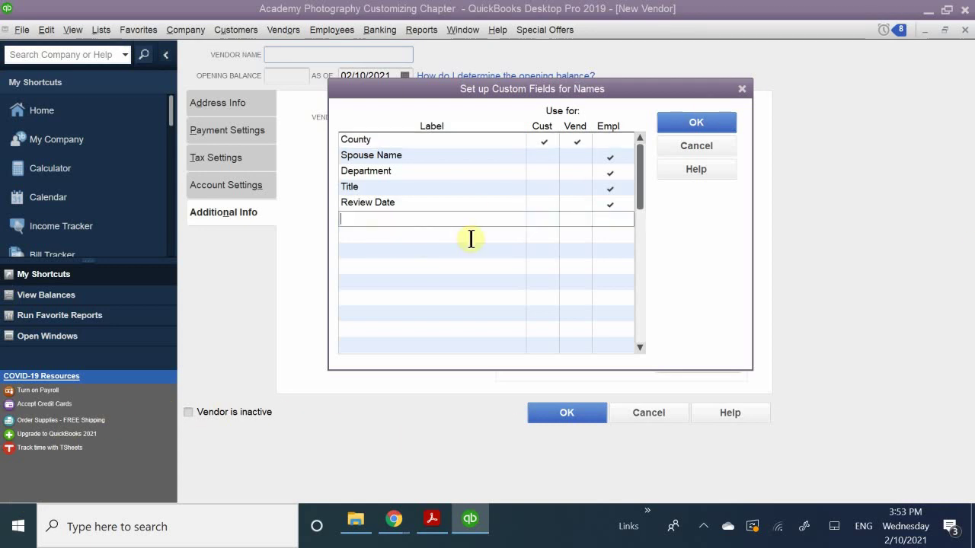
type("J")
key("BackSpace")
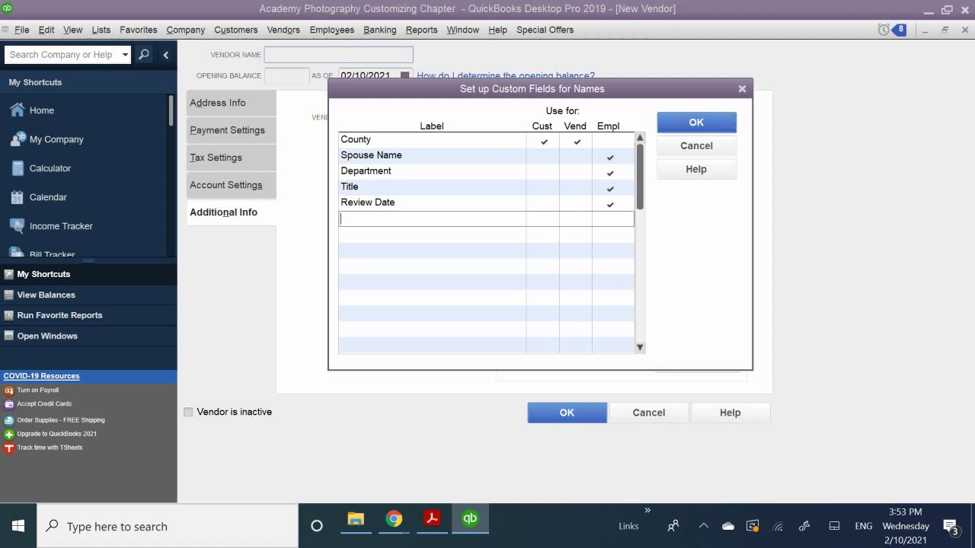
type("Hobb")
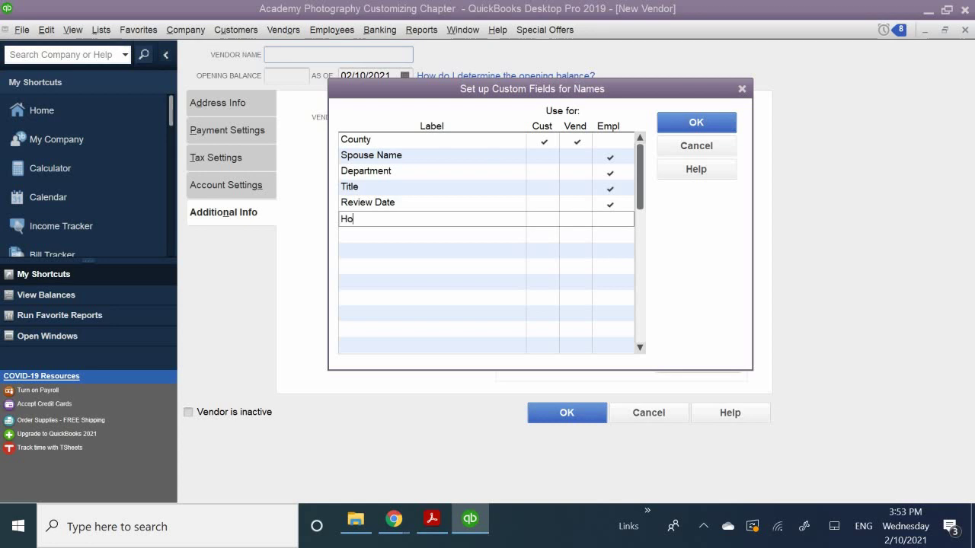
key("BackSpace")
type("bies")
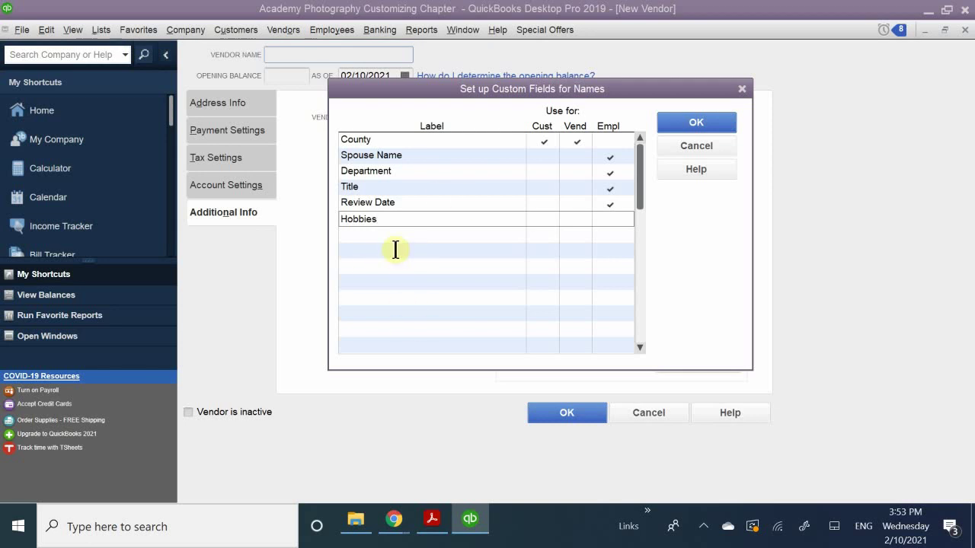
left_click(395, 249)
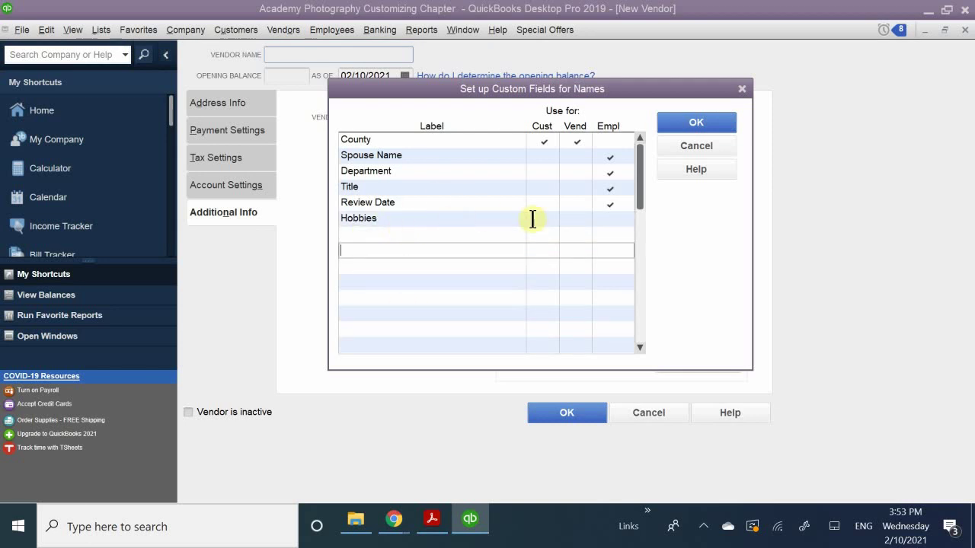
left_click(544, 221)
left_click(577, 221)
left_click(610, 221)
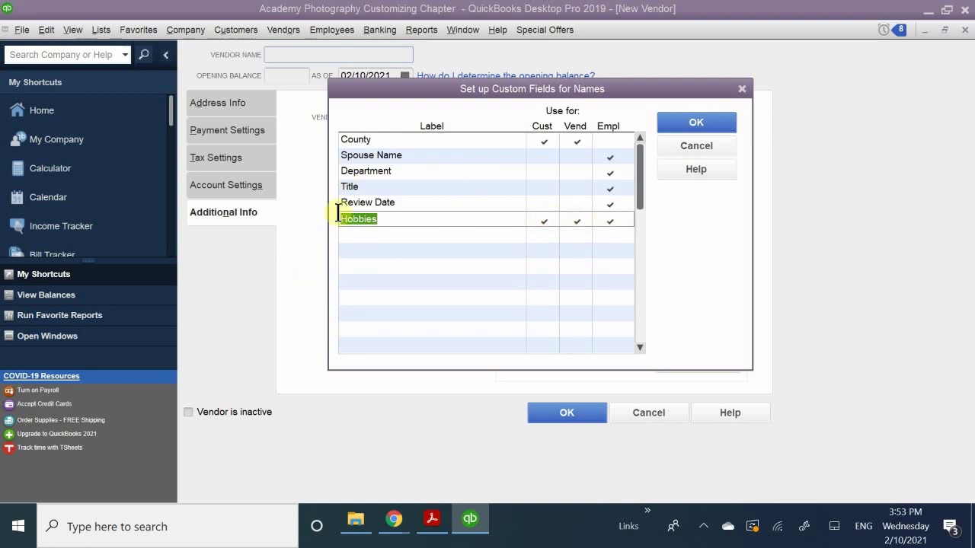
left_click(384, 236)
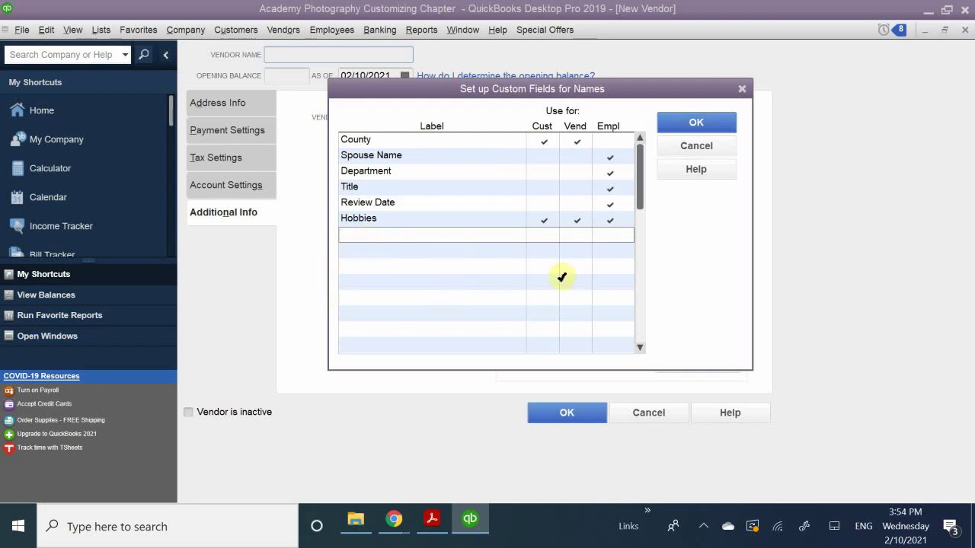
Add a 'Business Establishment' custom field used for vendors only.
type("Business Est")
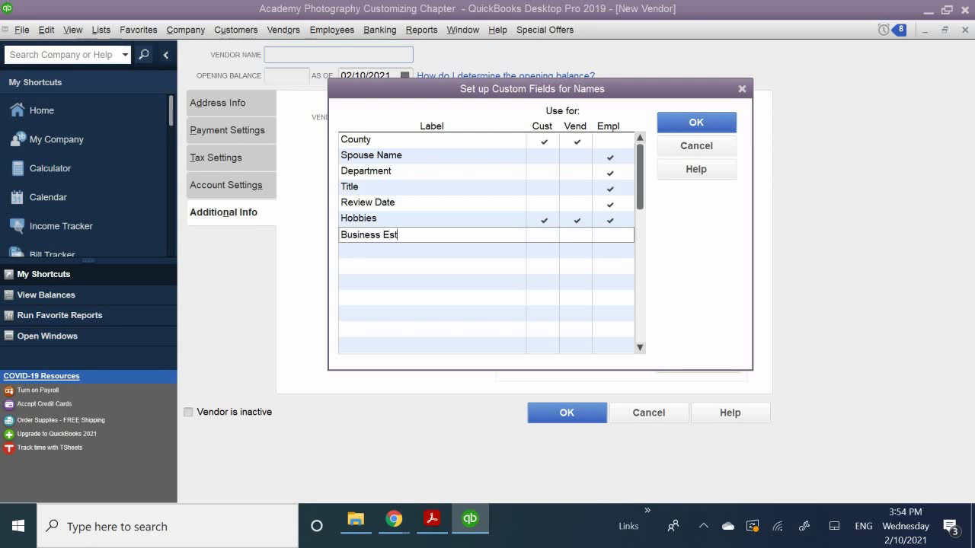
type("ablishment")
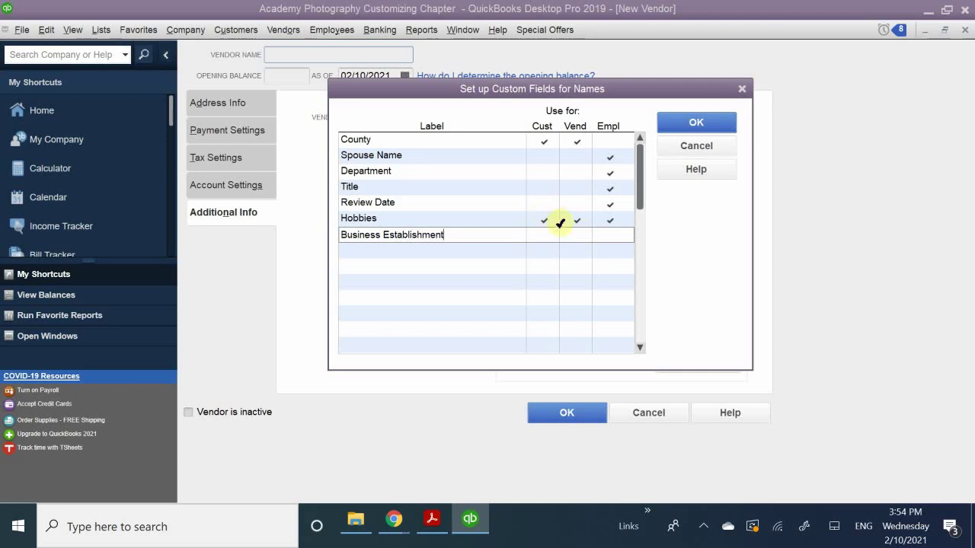
left_click(577, 236)
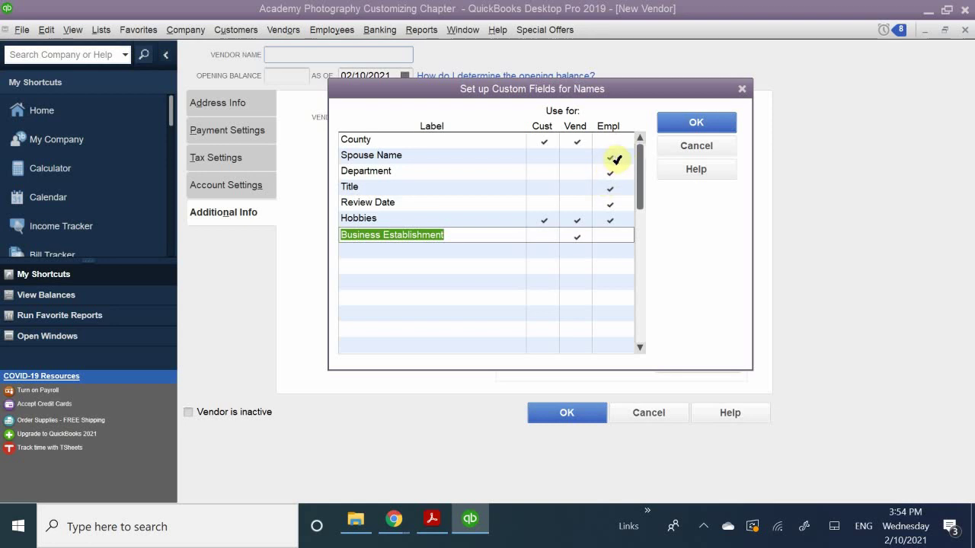
Make the Spouse Name field apply to vendors and customers as well.
left_click(577, 162)
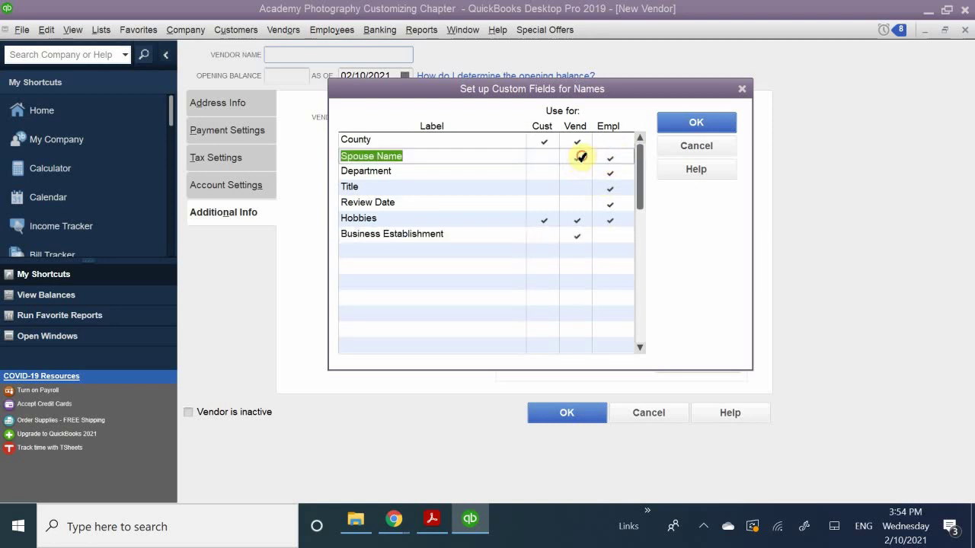
left_click(545, 155)
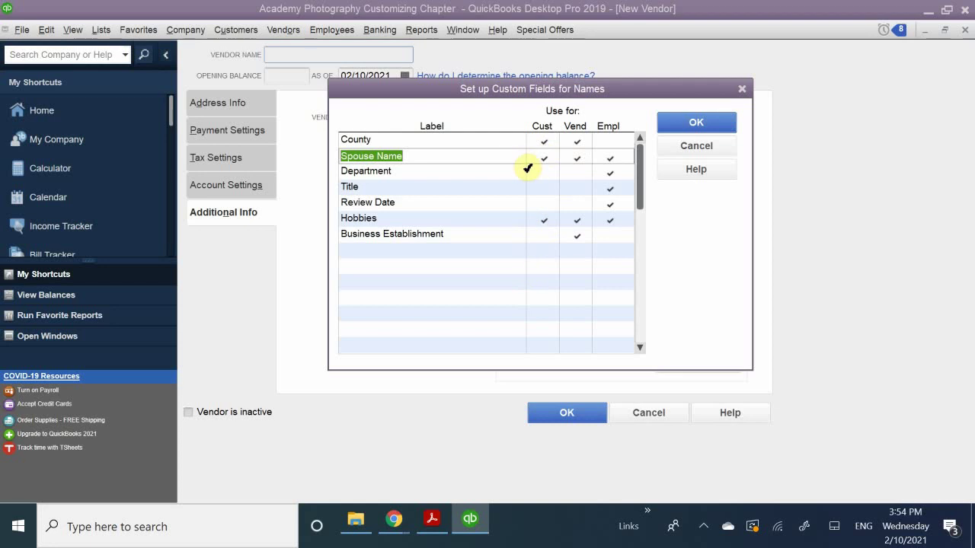
left_click(392, 252)
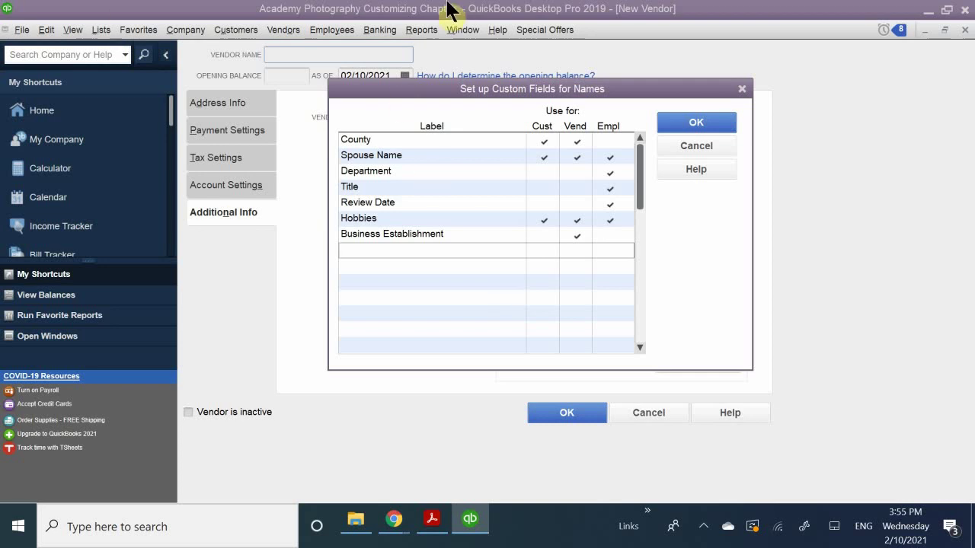
Save the custom field setup and turn off the follow-up notice.
left_click(690, 122)
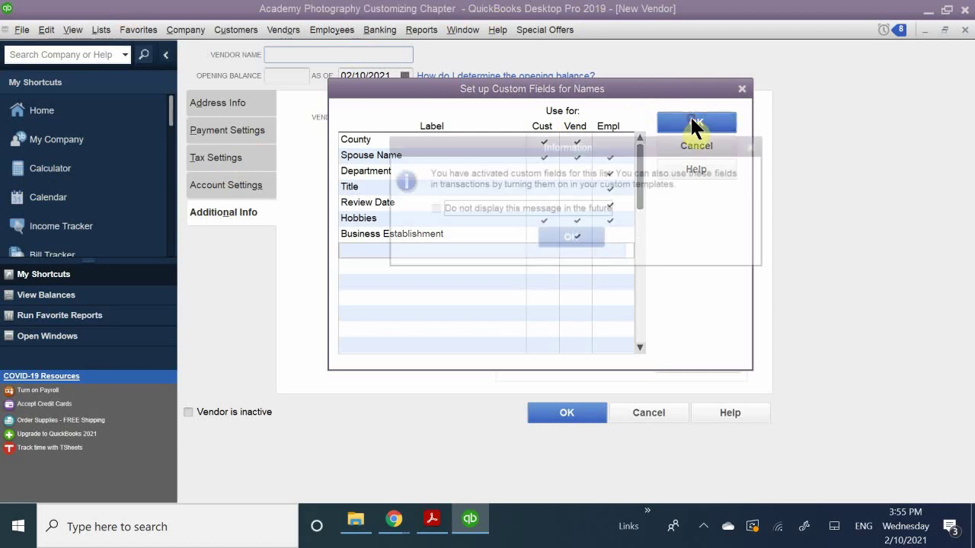
left_click(472, 207)
left_click(567, 241)
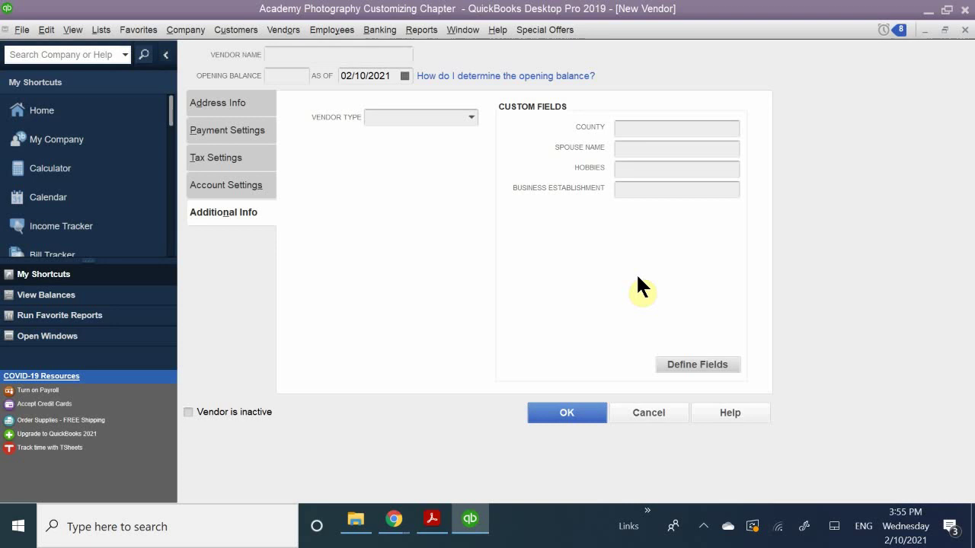
Test the County, Hobbies and other new fields on Additional Info, then cancel the new vendor.
left_click(640, 145)
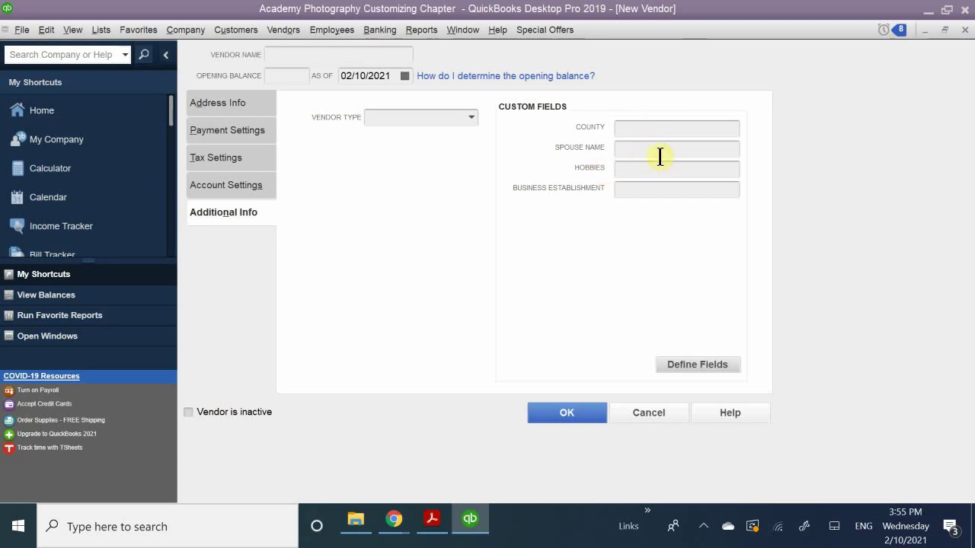
left_click(638, 129)
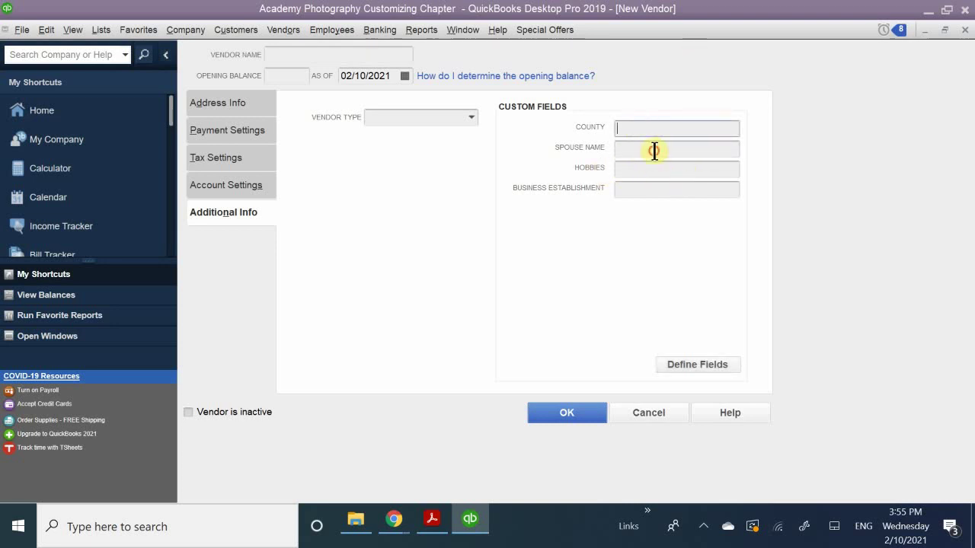
left_click(654, 151)
left_click(653, 167)
left_click(653, 126)
left_click(652, 172)
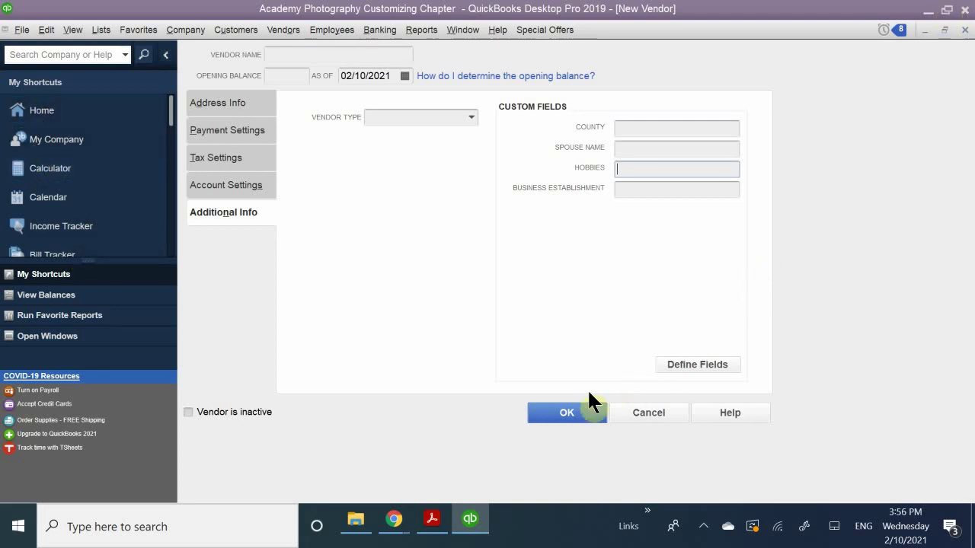
left_click(655, 411)
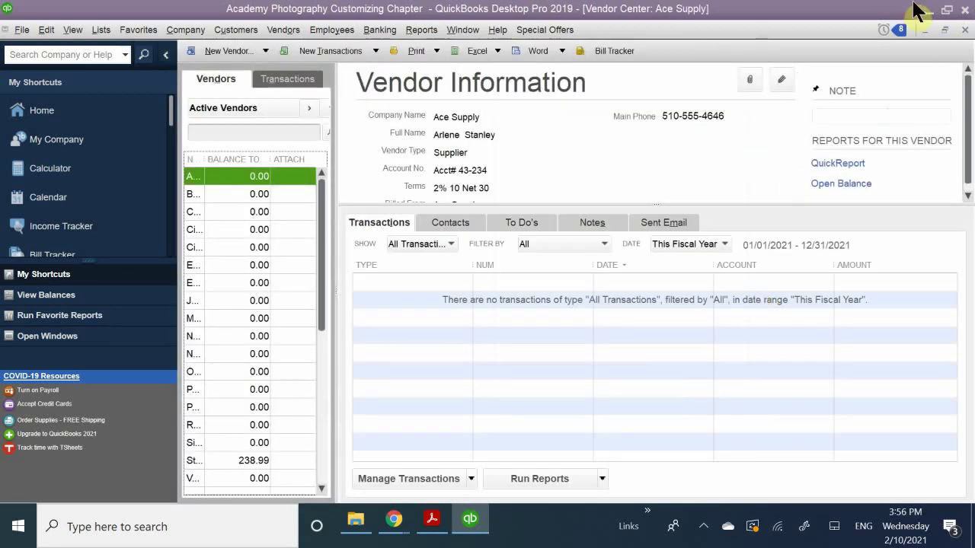
Close the Vendor Center, maximize the Home page and open the Chart of Accounts.
left_click(944, 30)
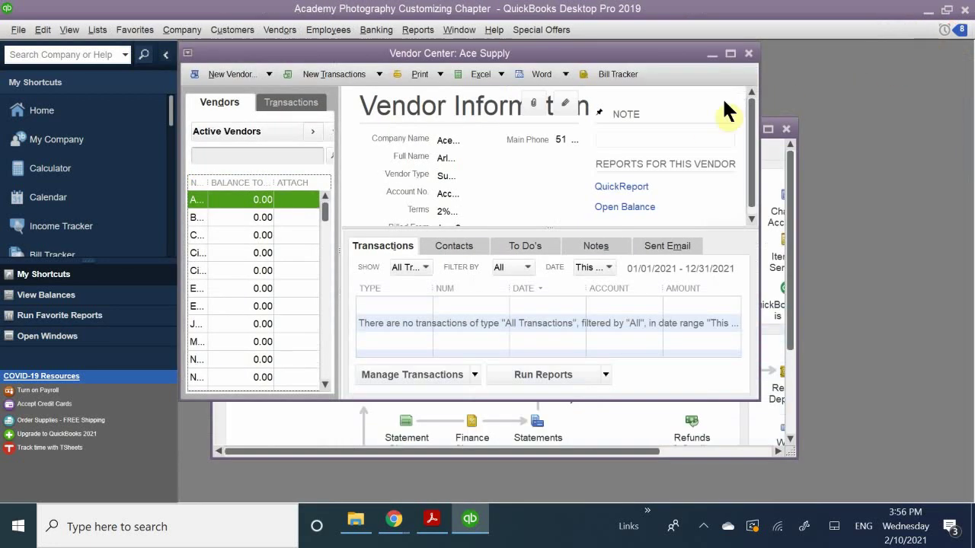
left_click(750, 53)
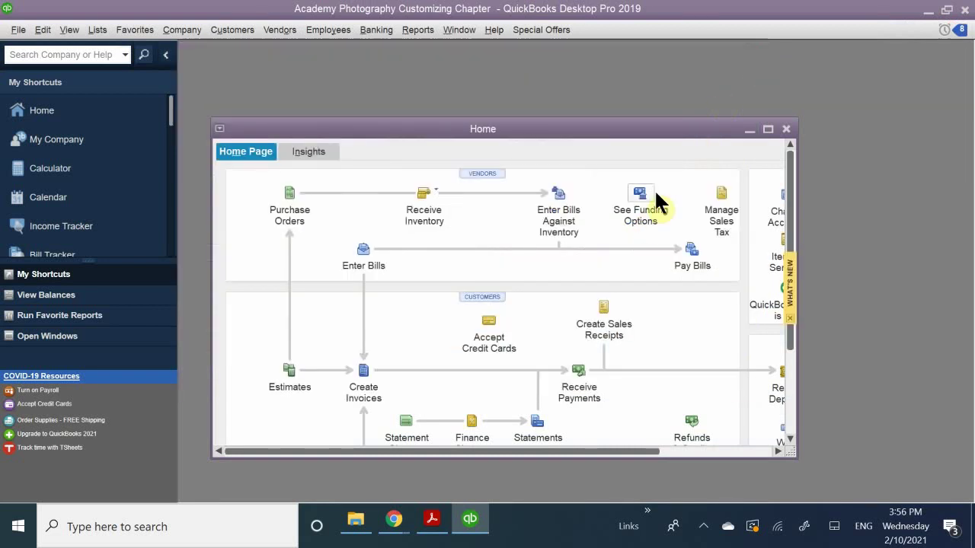
double_click(677, 128)
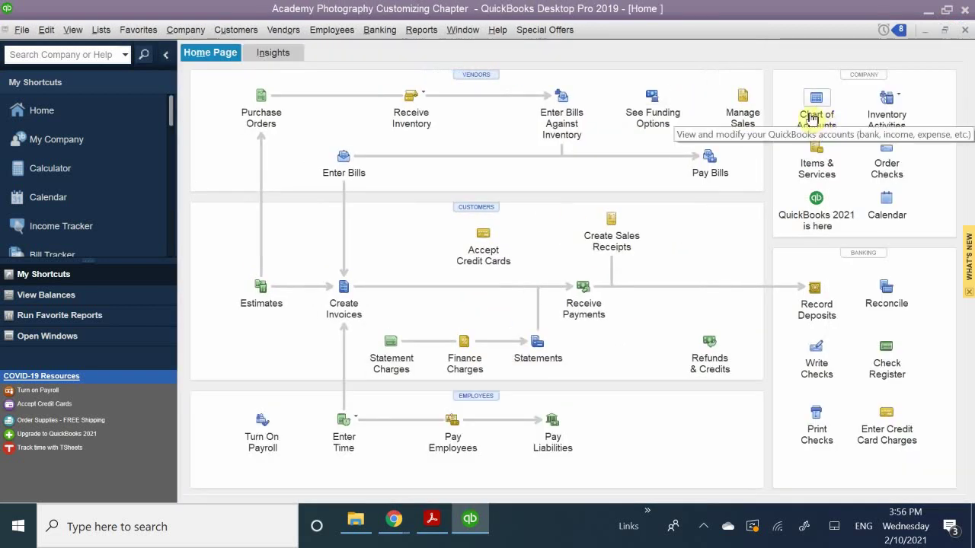
left_click(811, 122)
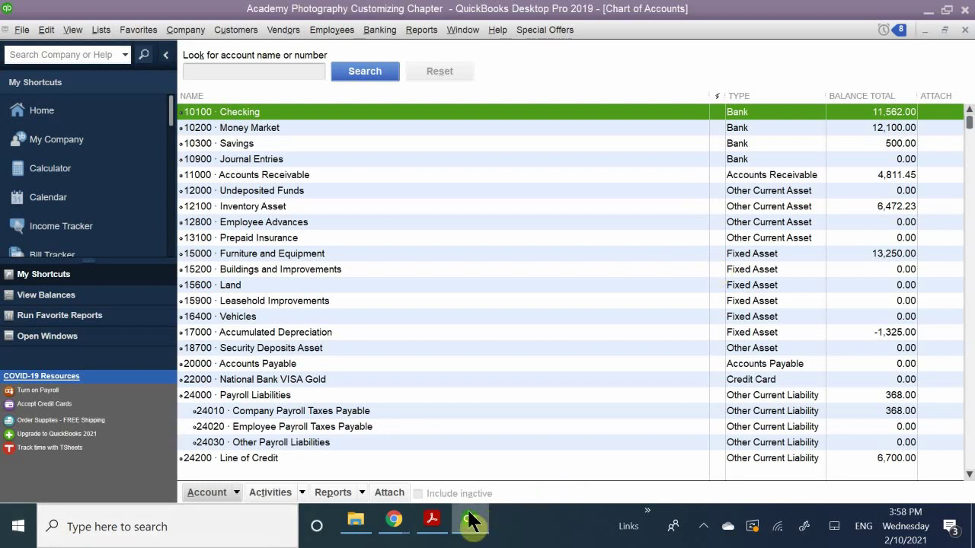
Close the QuickBooks Chart of Accounts list.
mouse_move(438, 522)
left_click(440, 461)
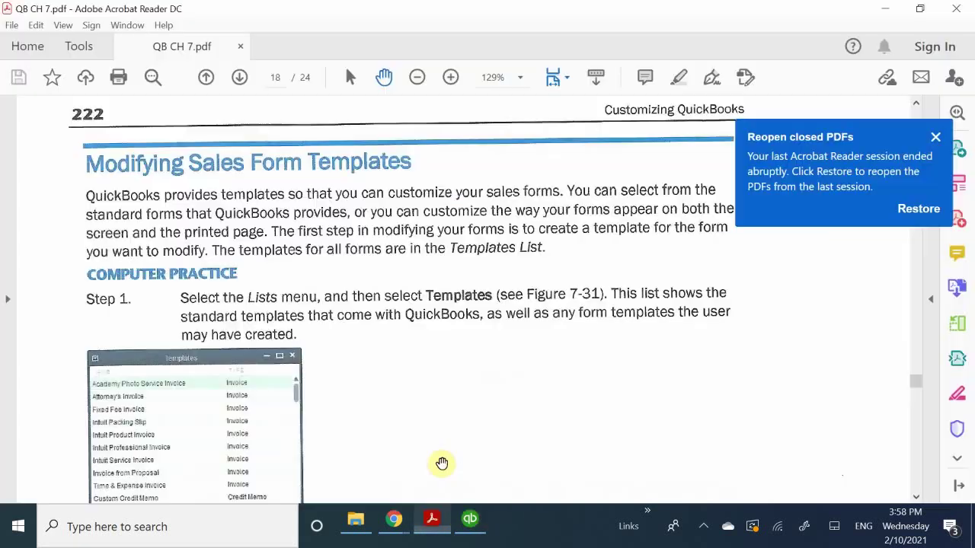
scroll(482, 335, "down", 10)
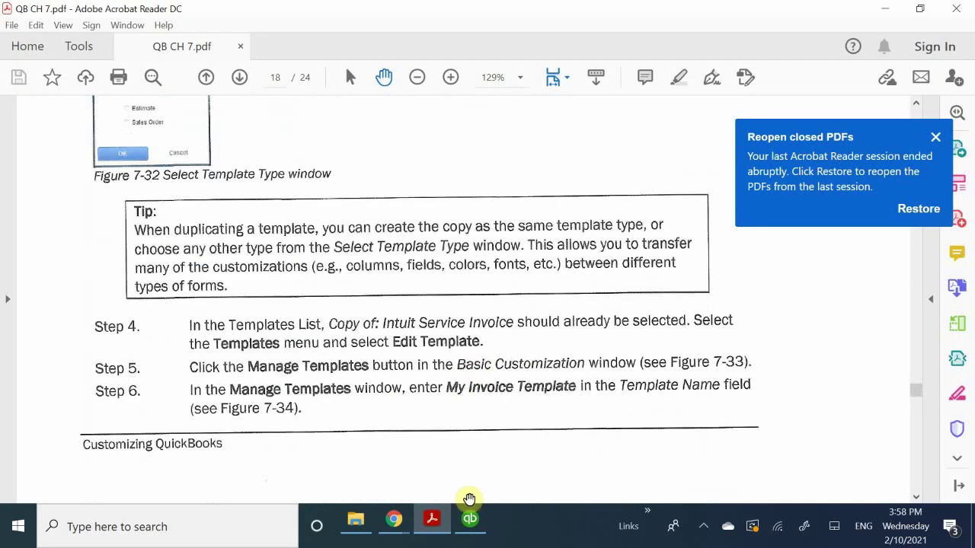
left_click(482, 531)
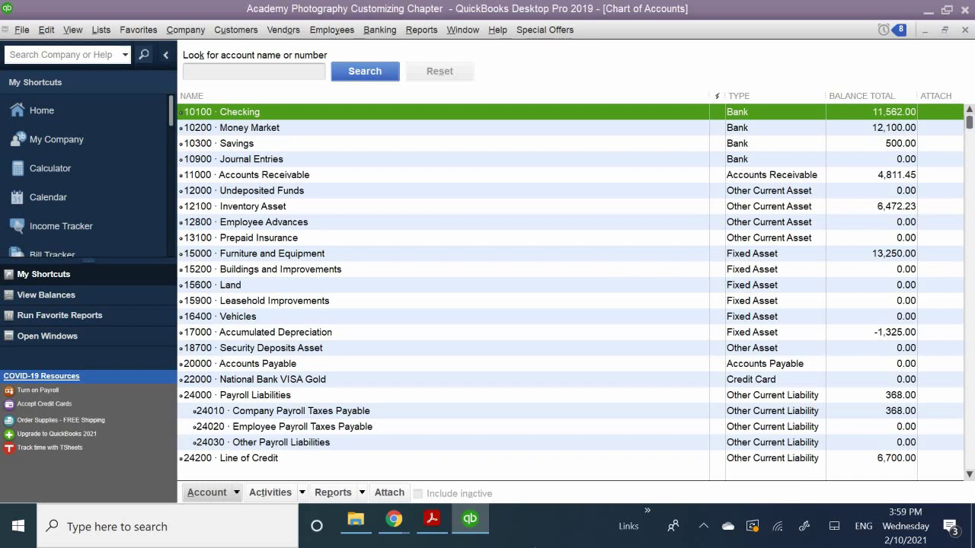
left_click(965, 30)
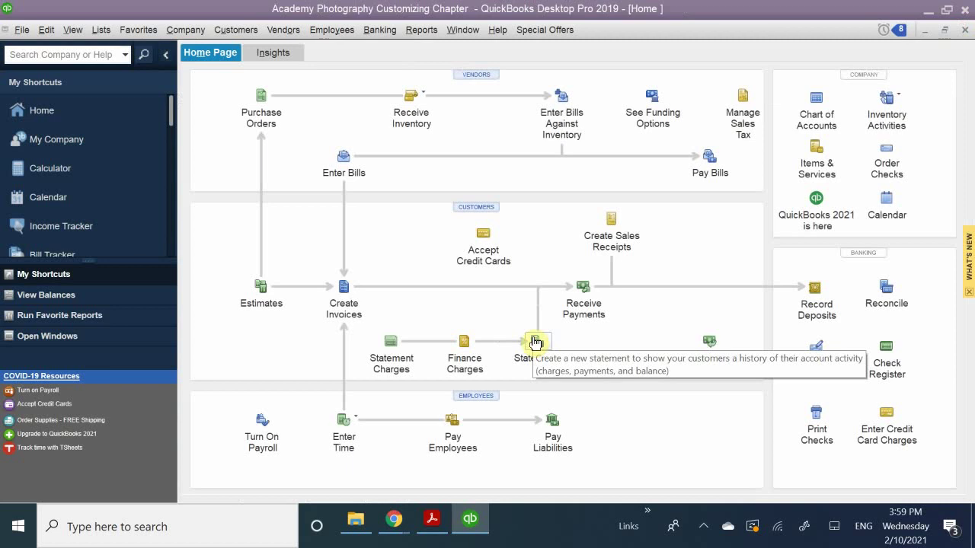
Scroll QB CH 7.pdf to Figure 7-38 and Steps 18–24 on page 21.
left_click(434, 522)
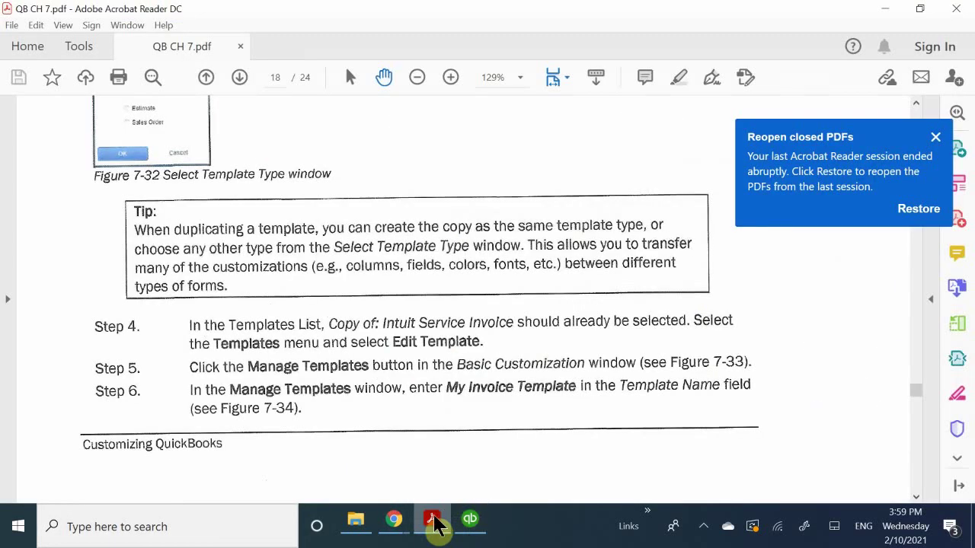
scroll(492, 394, "down", 15)
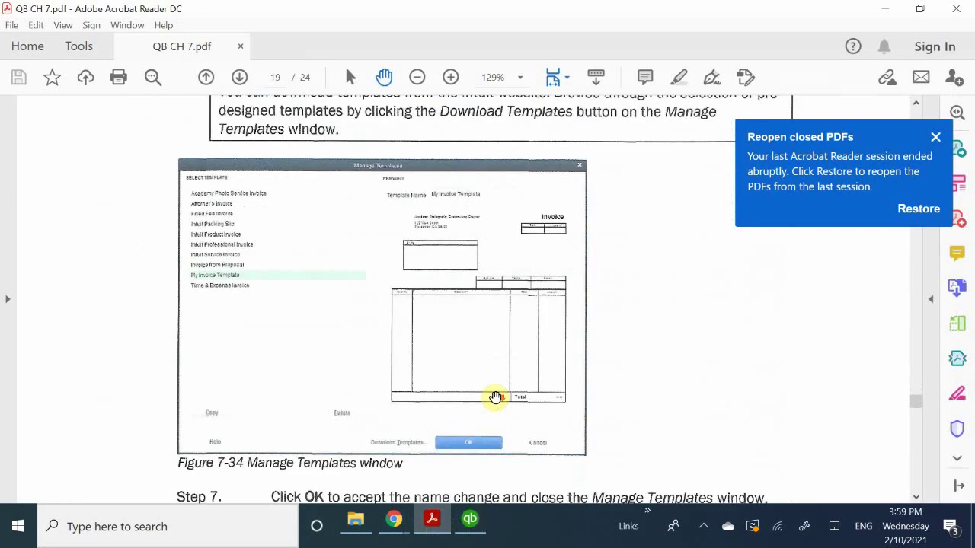
scroll(495, 397, "down", 20)
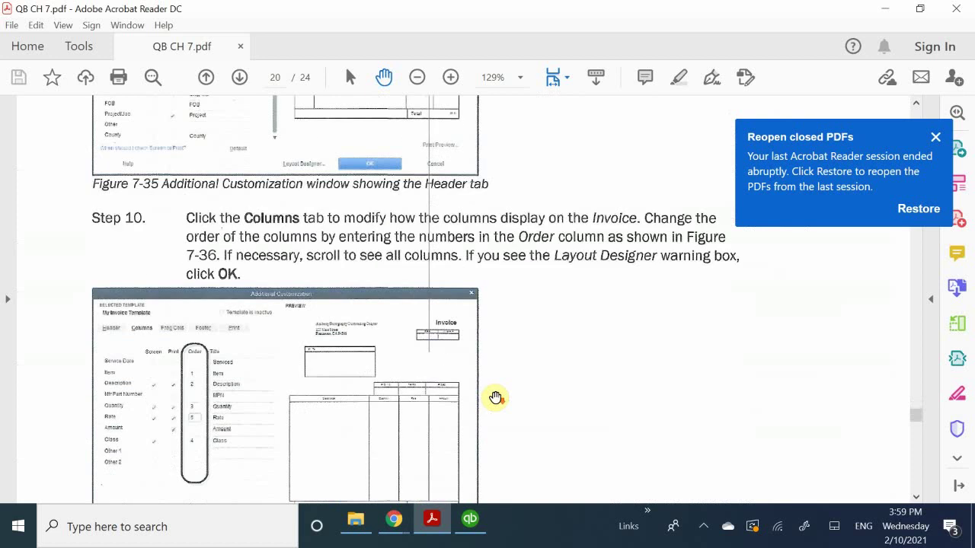
scroll(495, 398, "down", 20)
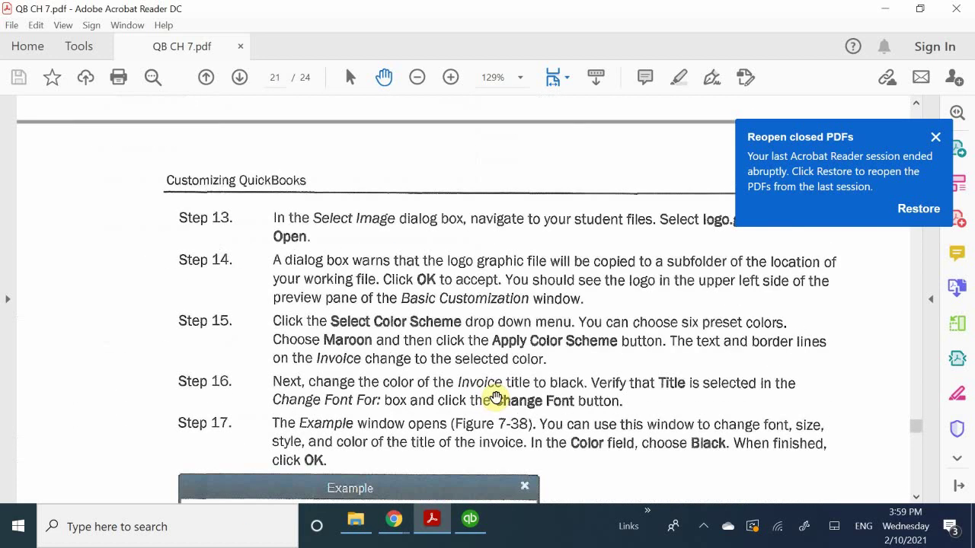
scroll(495, 398, "down", 20)
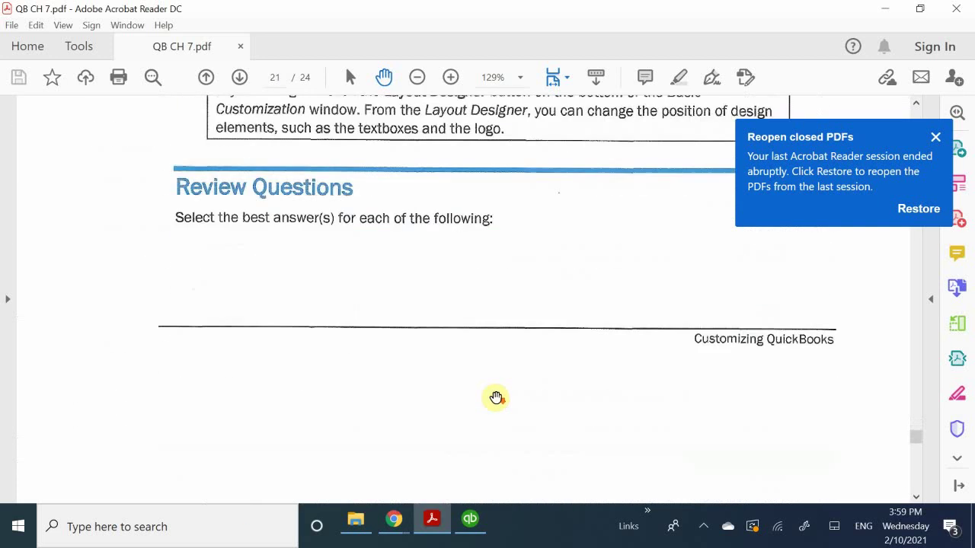
scroll(495, 398, "up", 2)
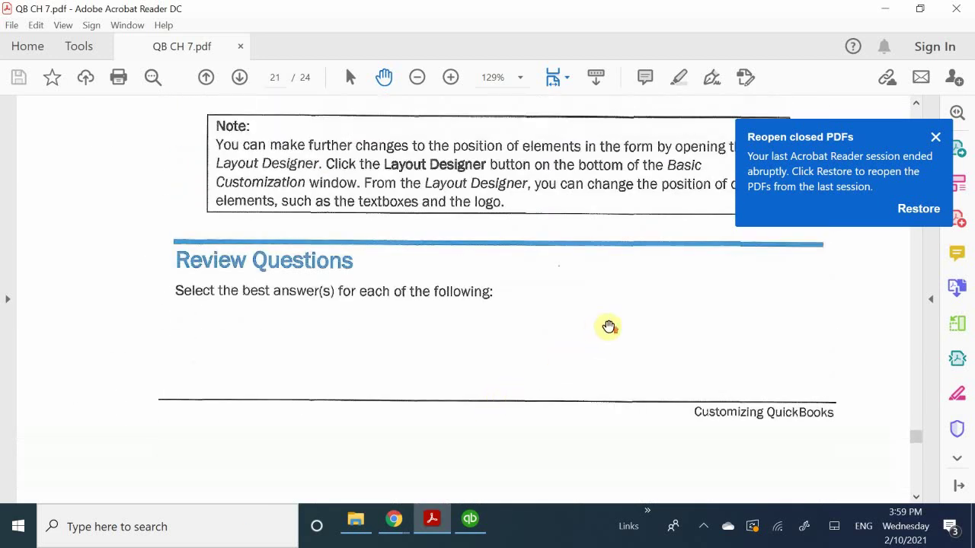
scroll(613, 320, "up", 9)
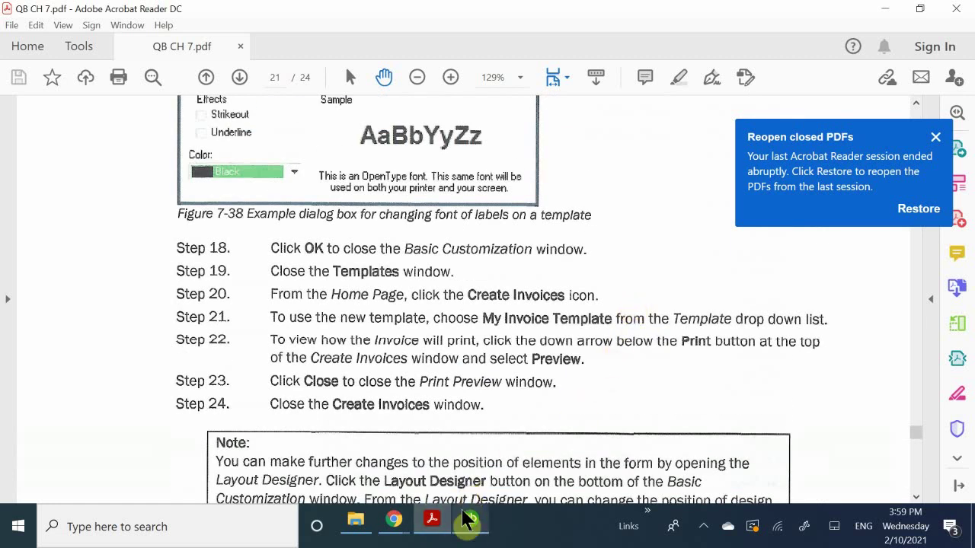
Return to QuickBooks and open the Templates list from the Lists menu.
mouse_move(469, 521)
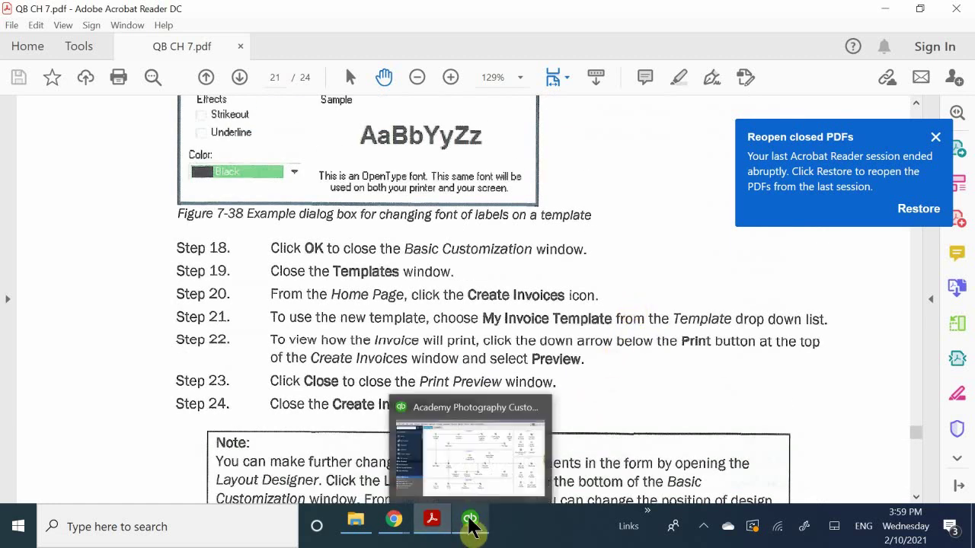
left_click(478, 474)
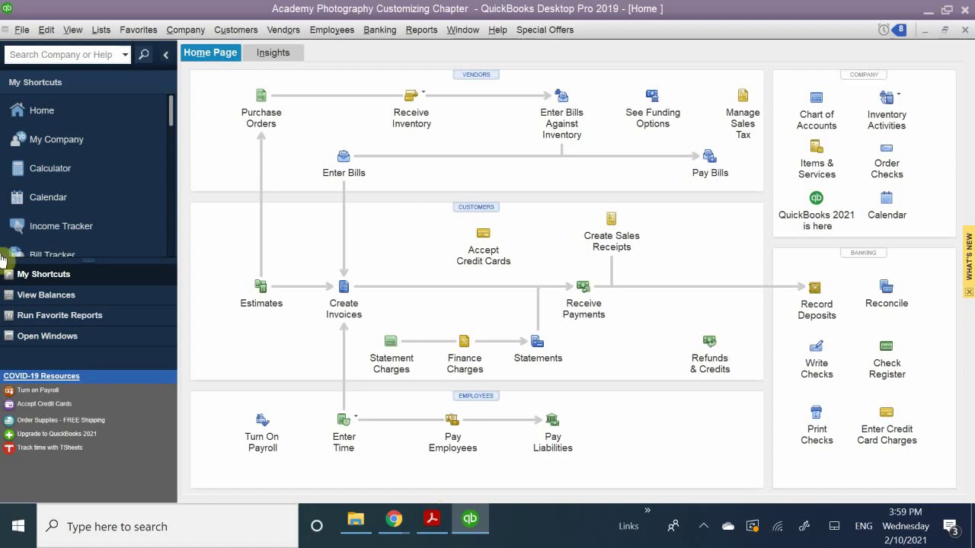
left_click(100, 30)
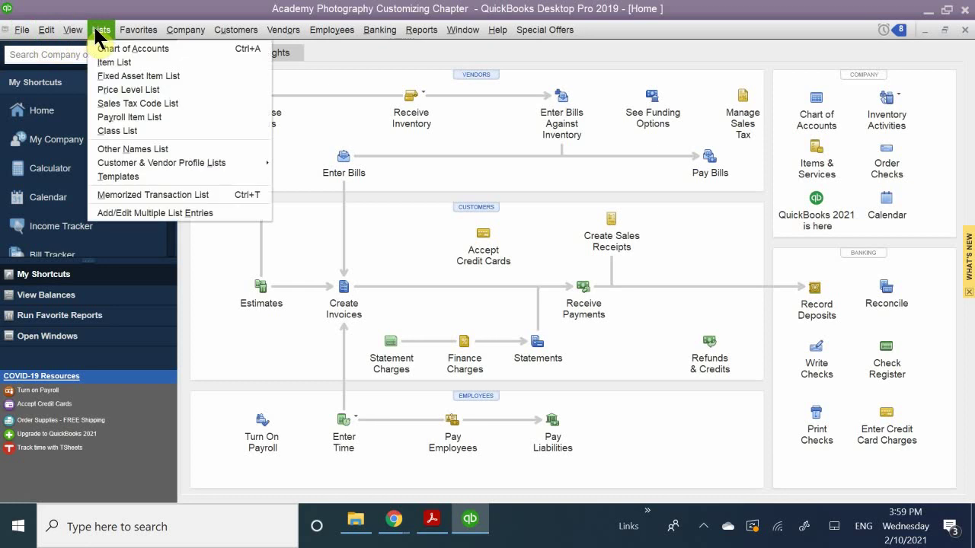
left_click(118, 177)
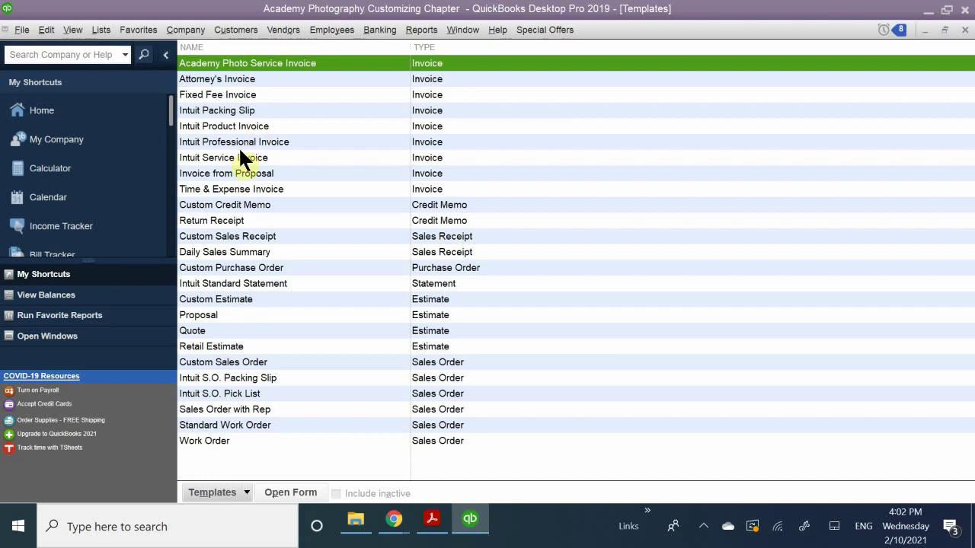
Open Basic Customization for the Intuit Product Invoice template and reposition its window.
left_click(249, 126)
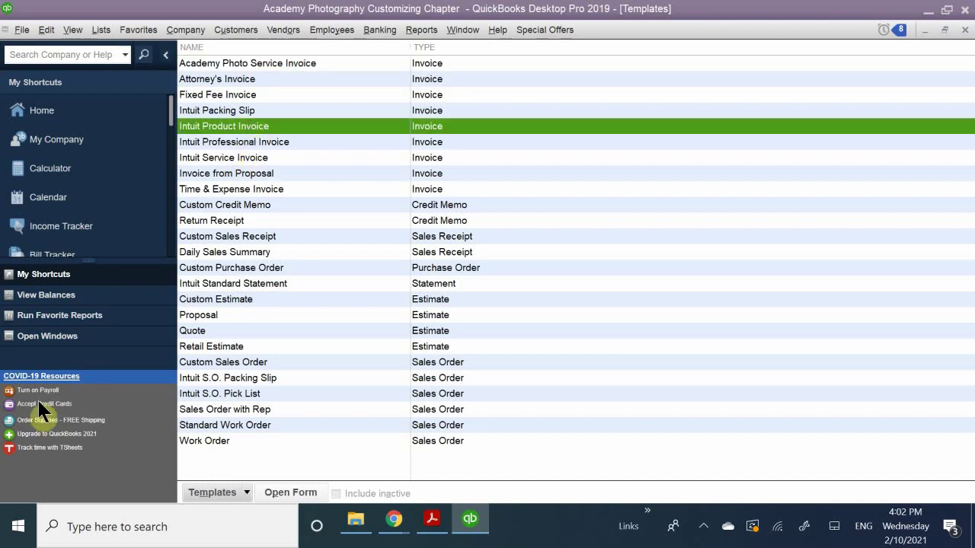
key("ctrl+e")
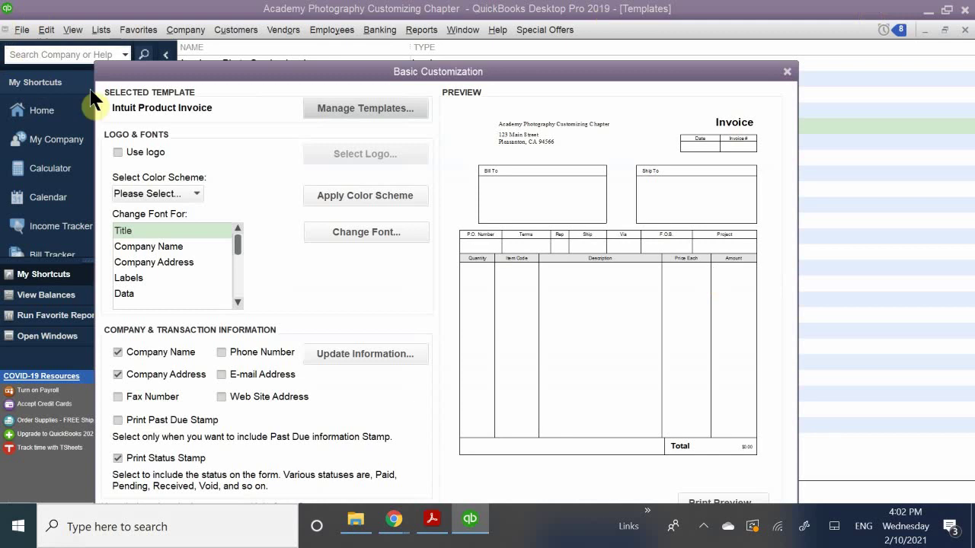
left_click_drag(271, 74, 352, 59)
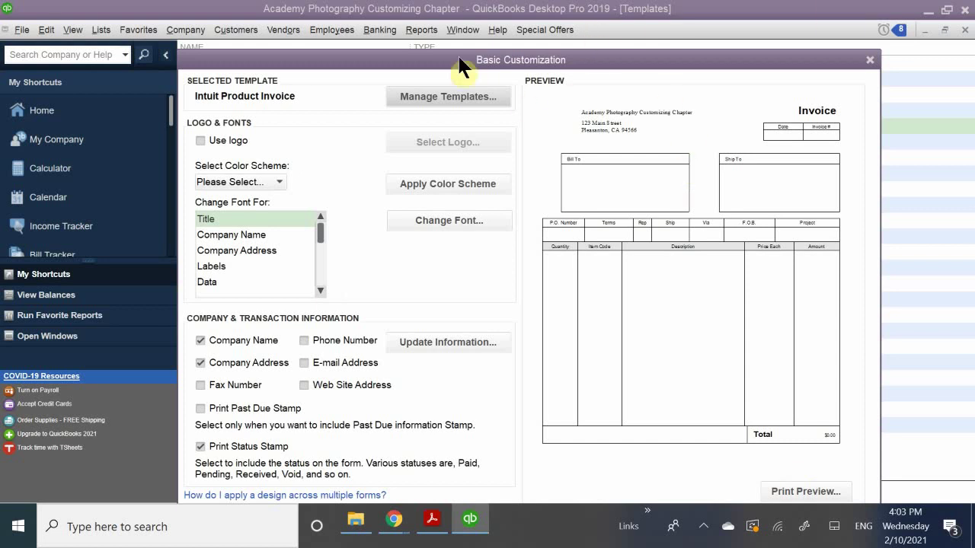
left_click_drag(282, 61, 514, 90)
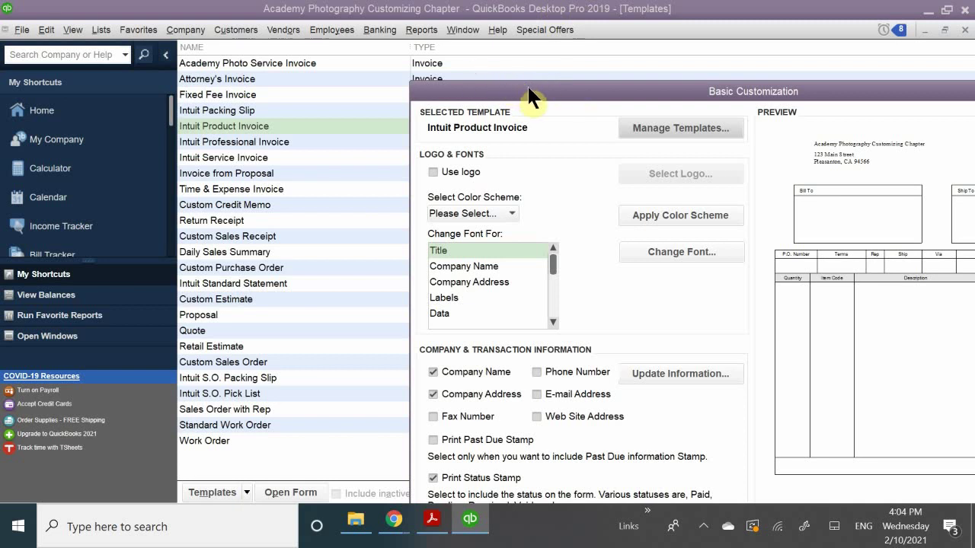
left_click_drag(527, 91, 350, 91)
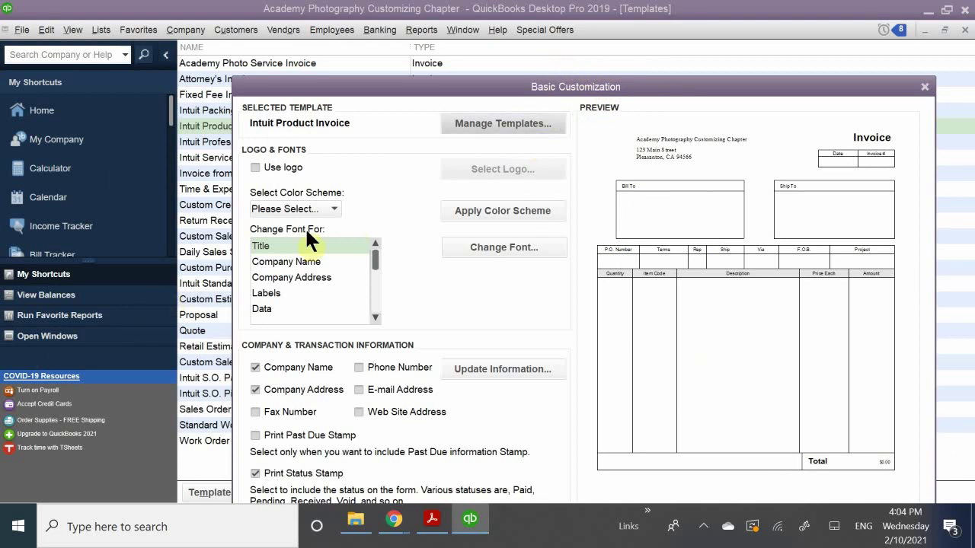
Review the font targets Company Address and Title, then open Manage Templates.
left_click(300, 263)
left_click(300, 276)
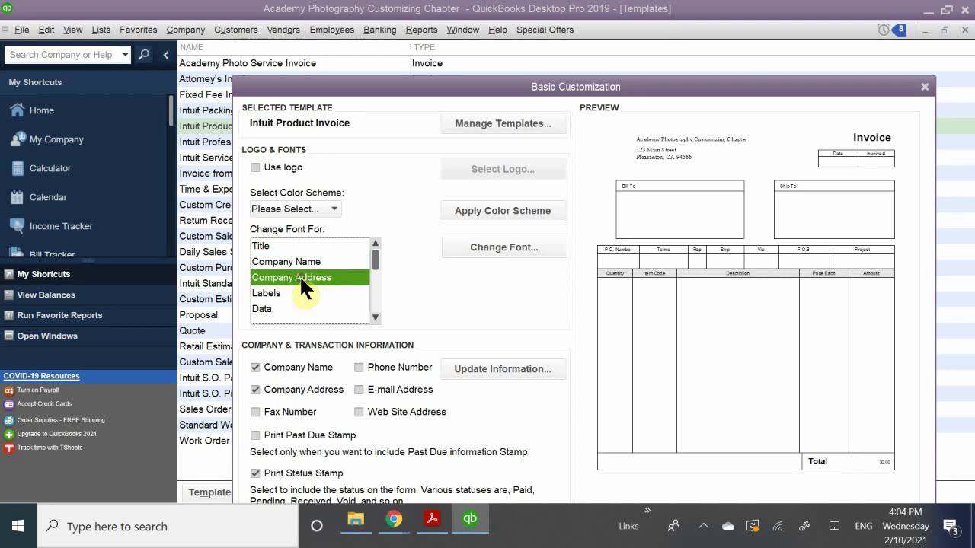
left_click(273, 248)
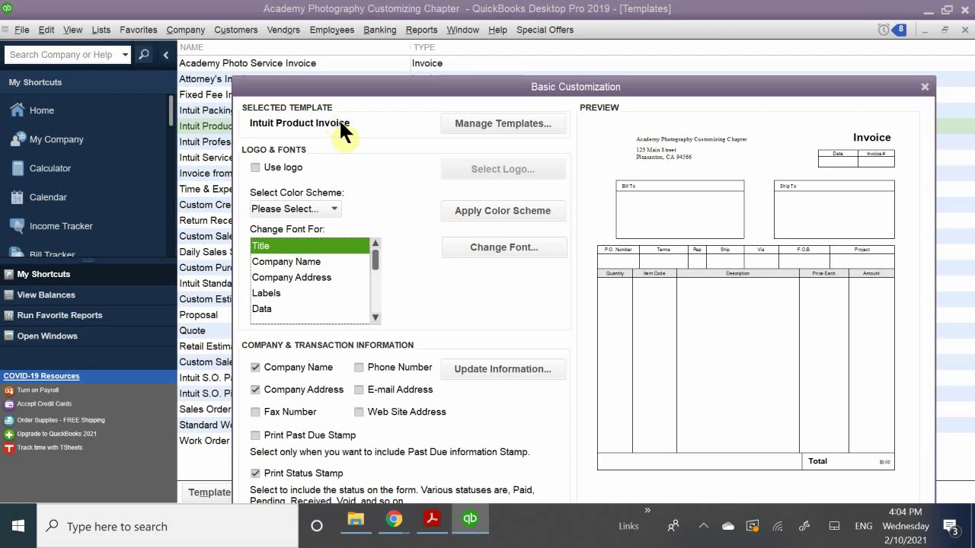
left_click(487, 126)
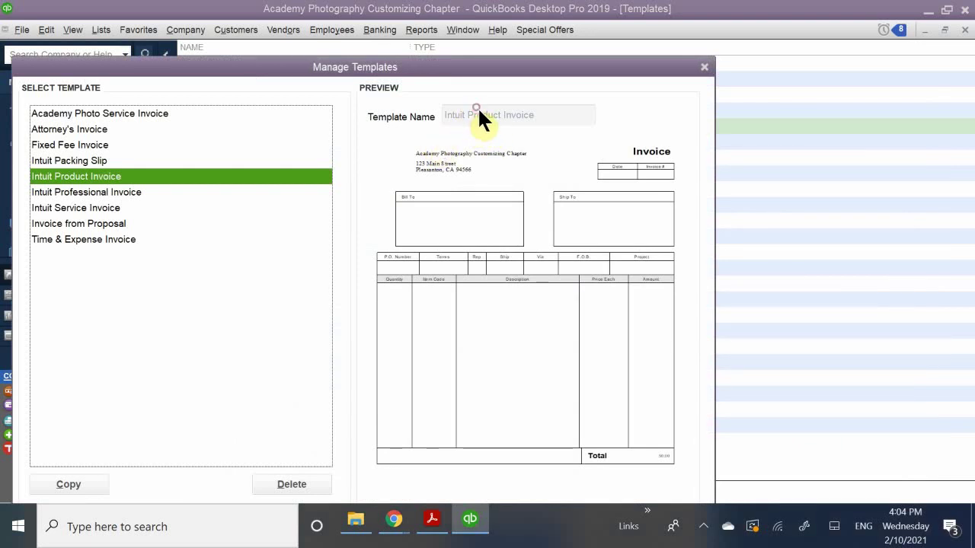
Close Manage Templates and the customization window, then bring up Intuit Product Invoice's context menu.
left_click(484, 115)
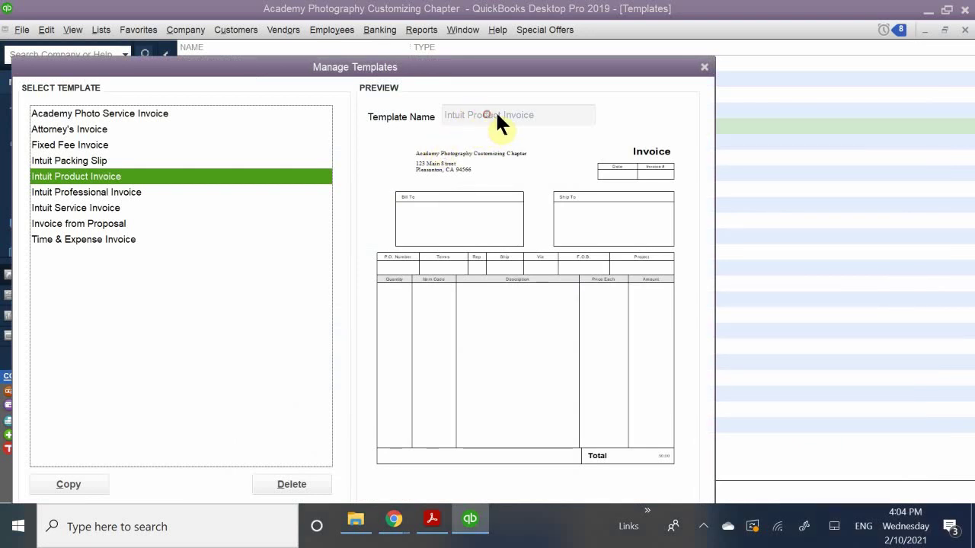
left_click(542, 120)
left_click(701, 66)
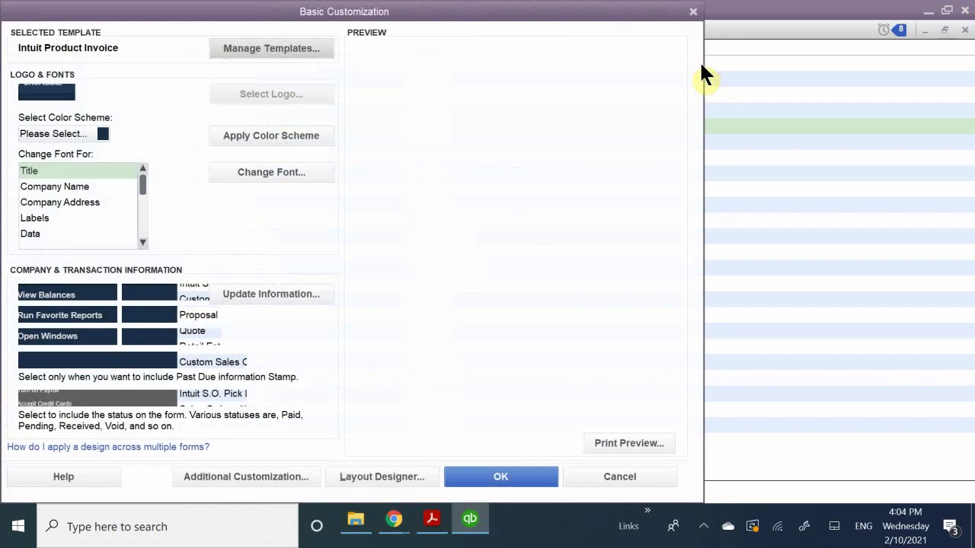
left_click(693, 12)
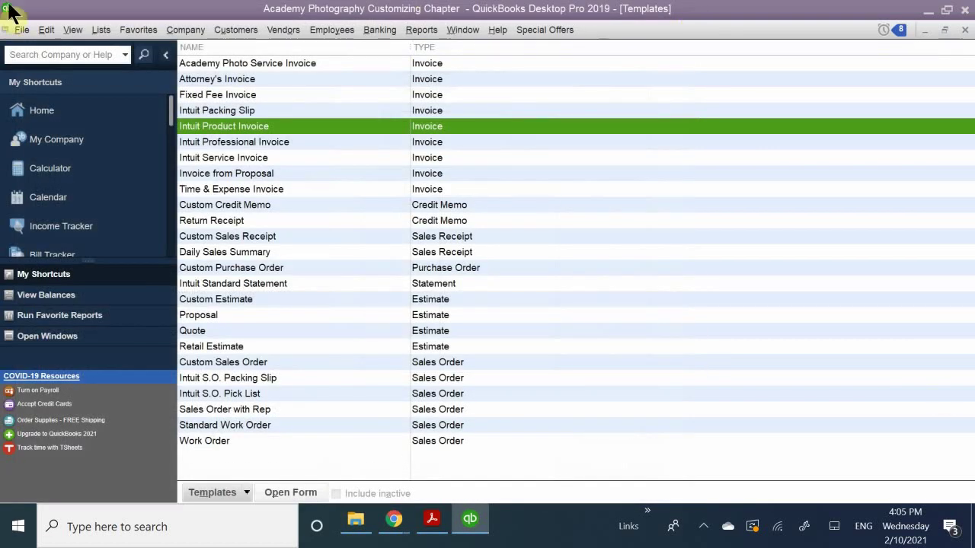
right_click(233, 134)
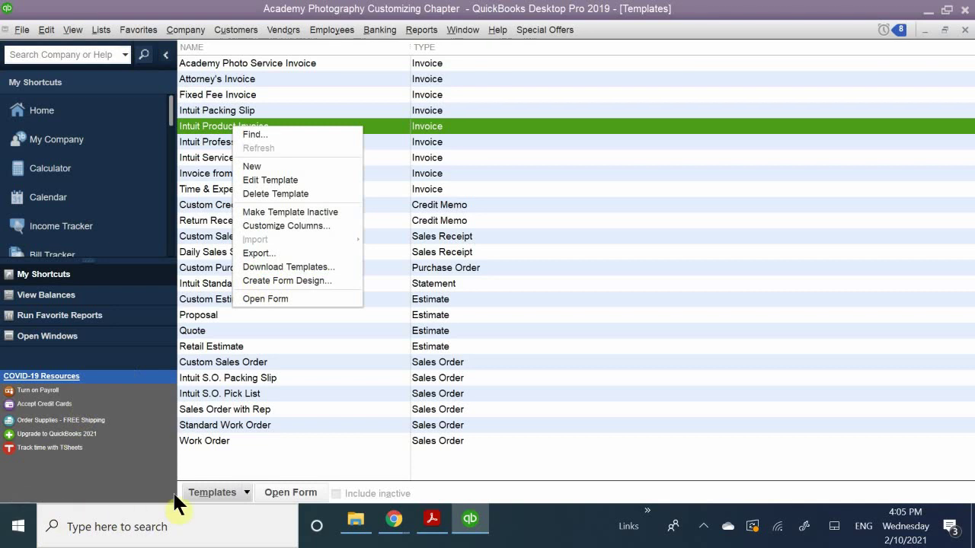
Open the Templates menu at the bottom of the Templates list.
left_click(246, 494)
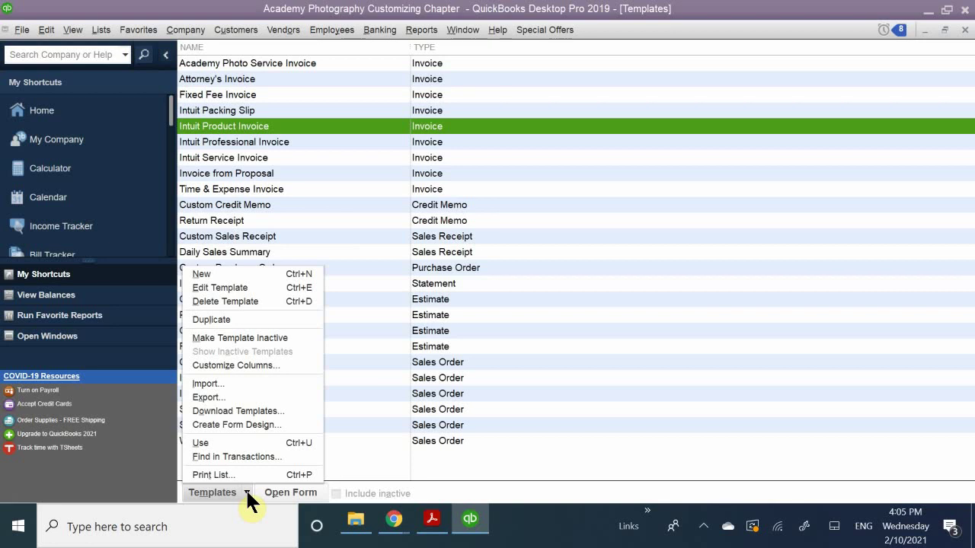
Duplicate Intuit Product Invoice as an Invoice type and select 'Copy of: Intuit Product Invoice'.
left_click(266, 320)
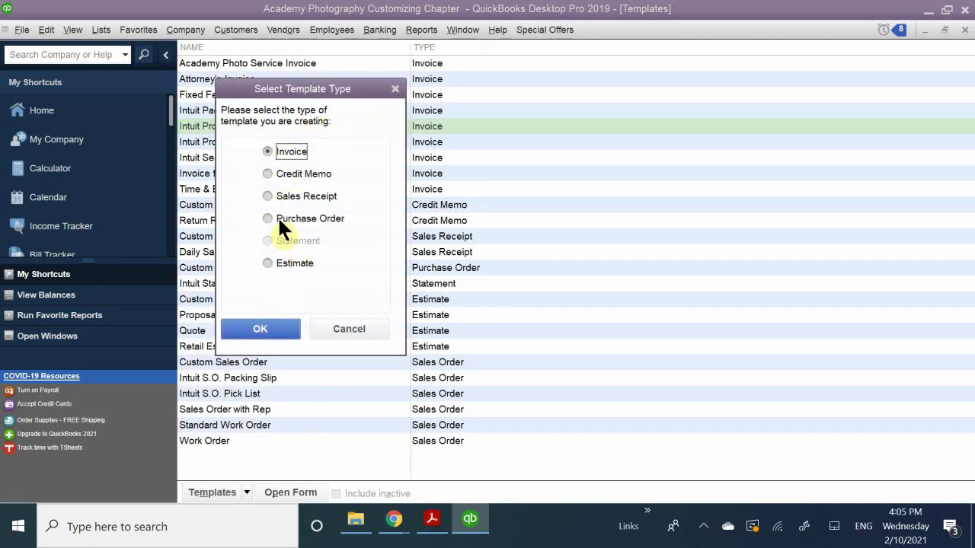
left_click(278, 330)
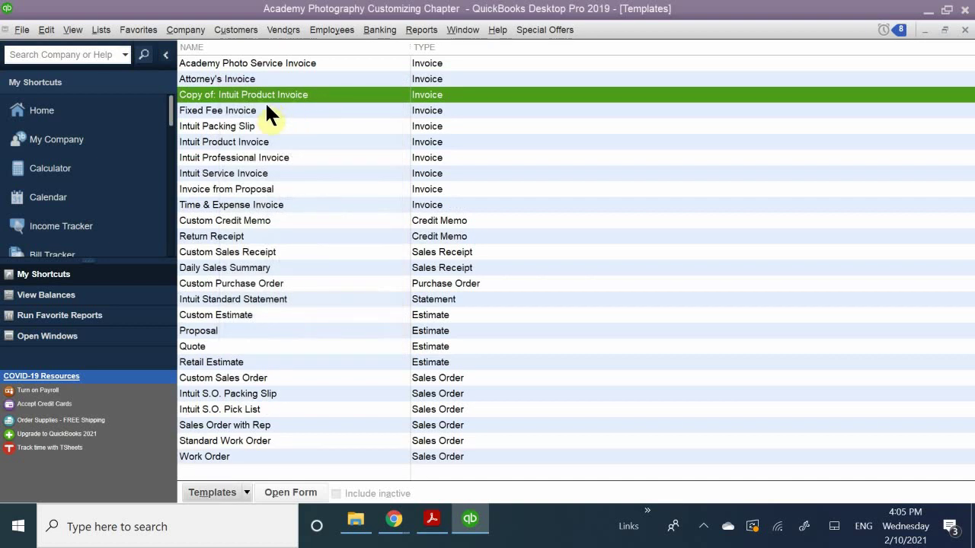
left_click(274, 111)
left_click(288, 94)
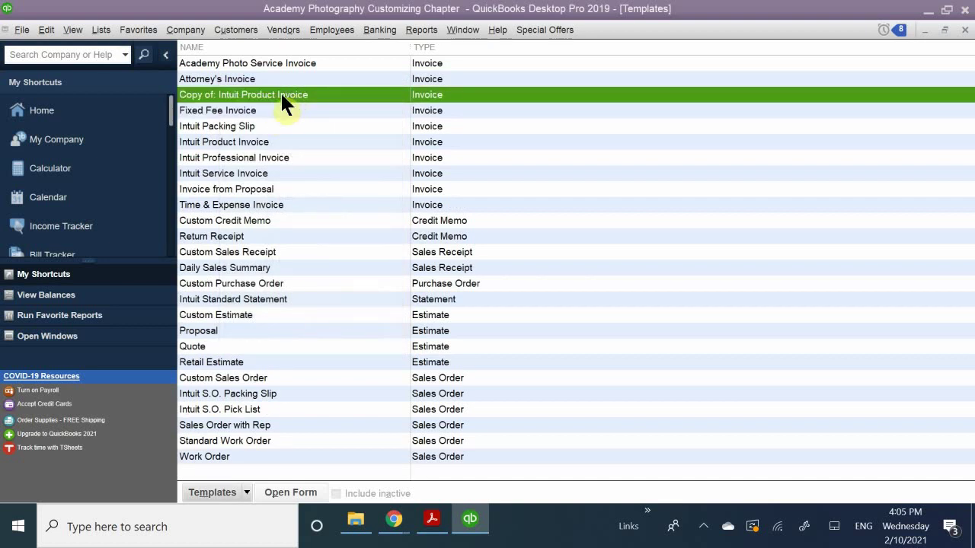
Open the copied invoice template in the customization window.
right_click(282, 96)
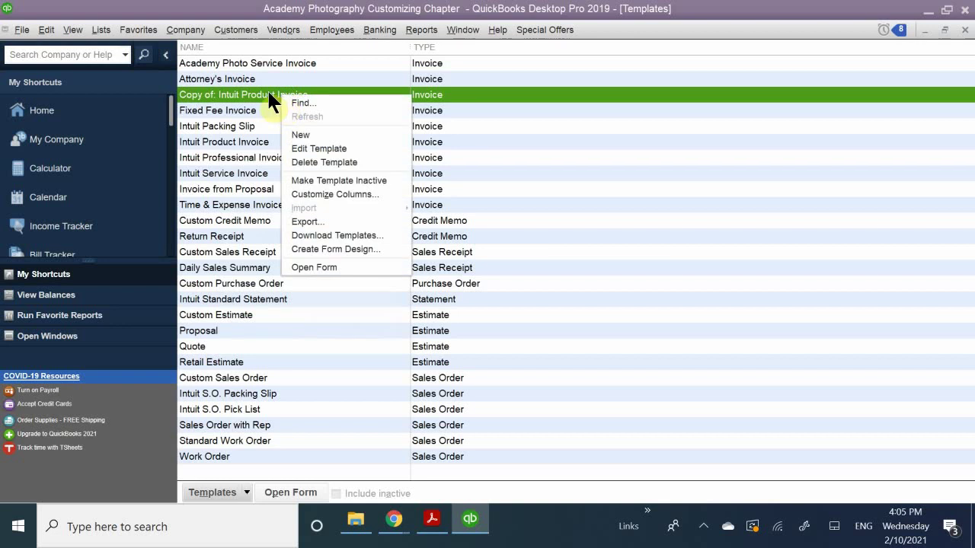
double_click(267, 88)
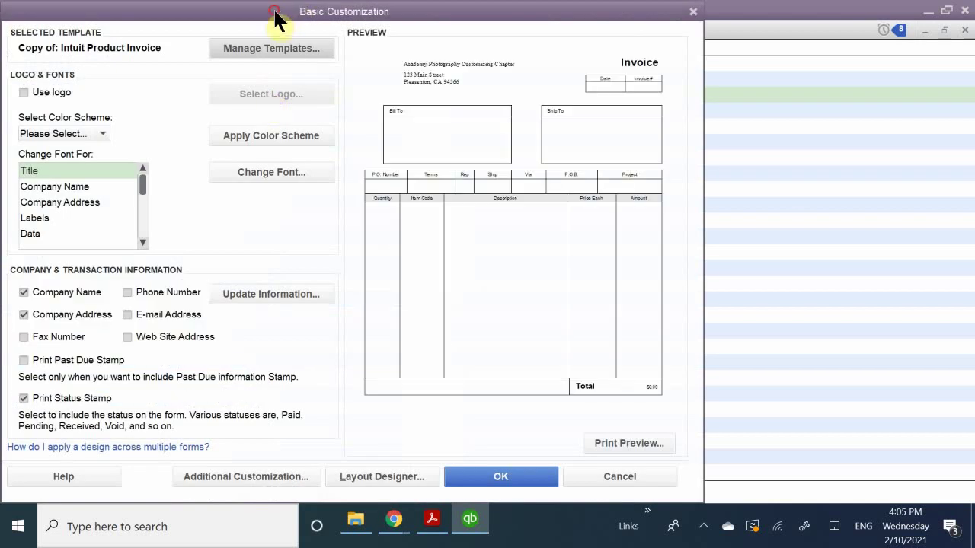
left_click_drag(281, 18, 455, 50)
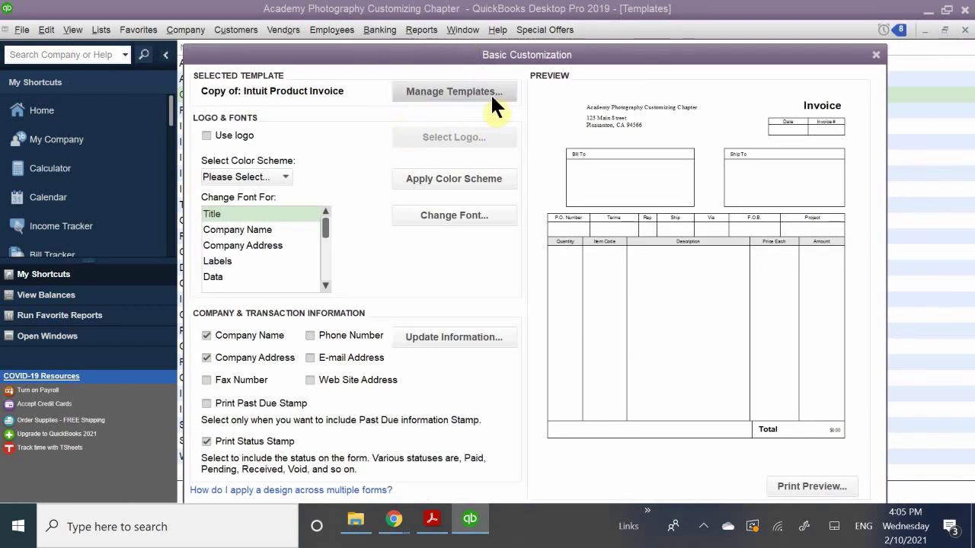
Rename the template to 'Academy Photography Invoice 1' in Manage Templates and save it.
left_click(428, 94)
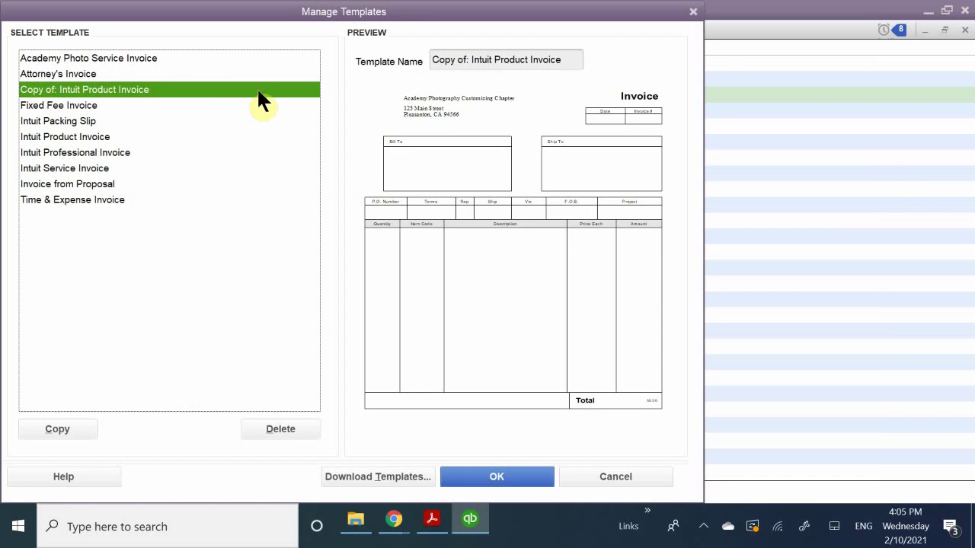
left_click(501, 66)
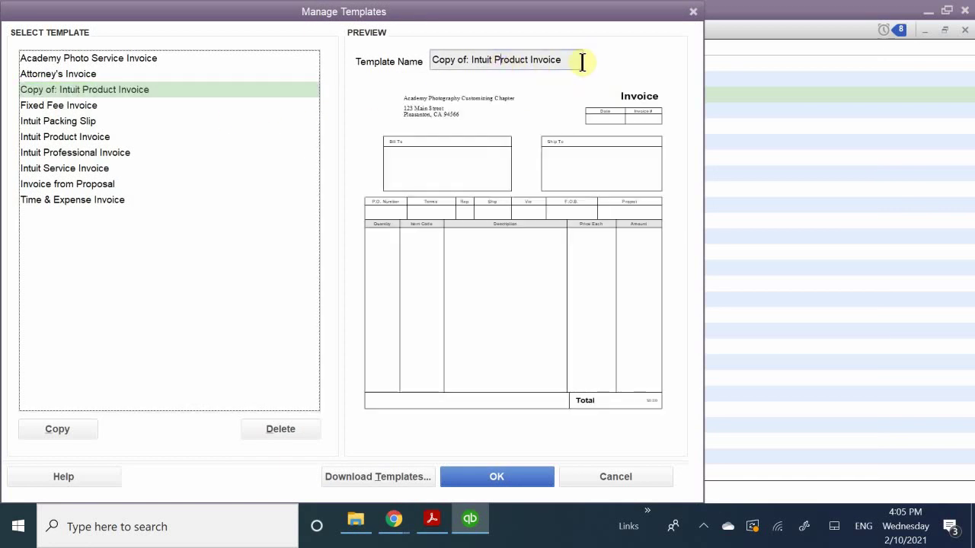
left_click_drag(581, 60, 340, 90)
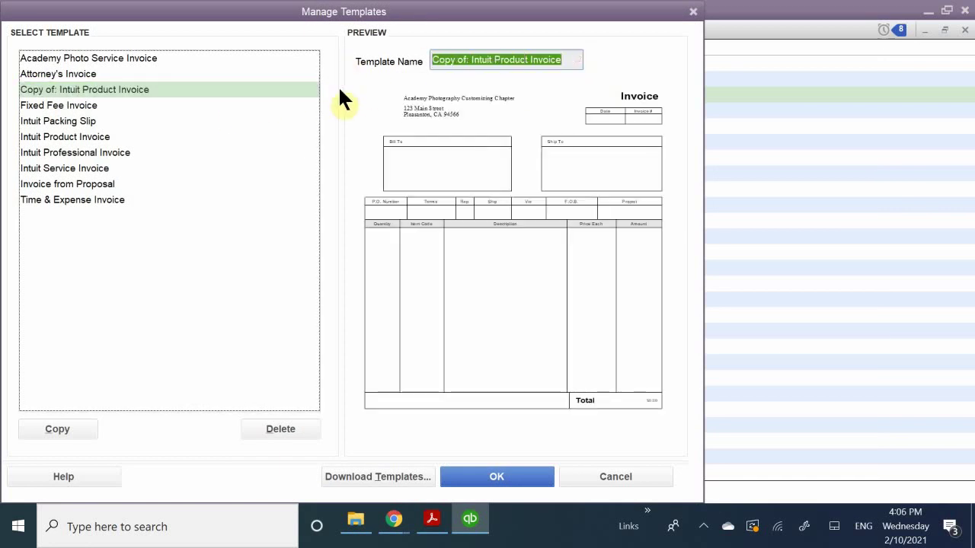
key("BackSpace")
type("4")
key("BackSpace")
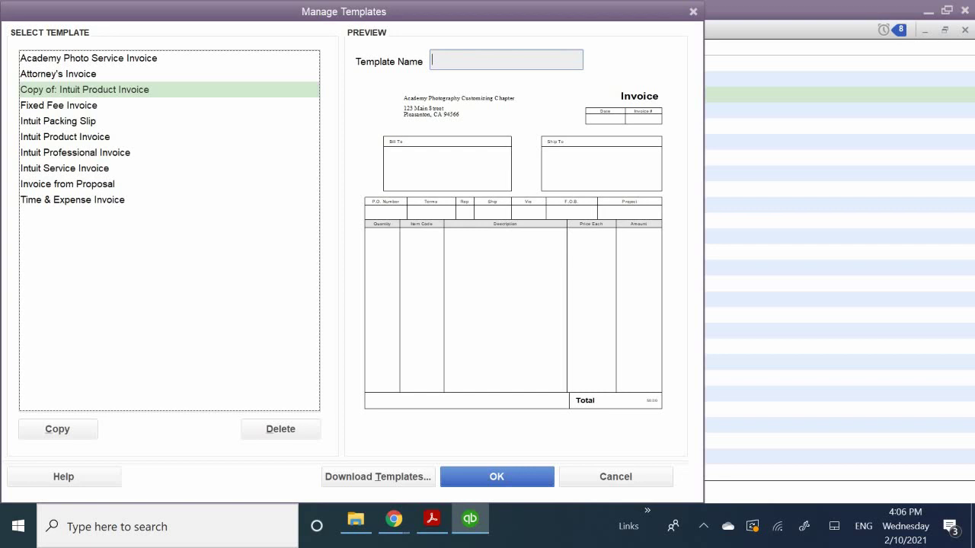
type("Academy Photography In")
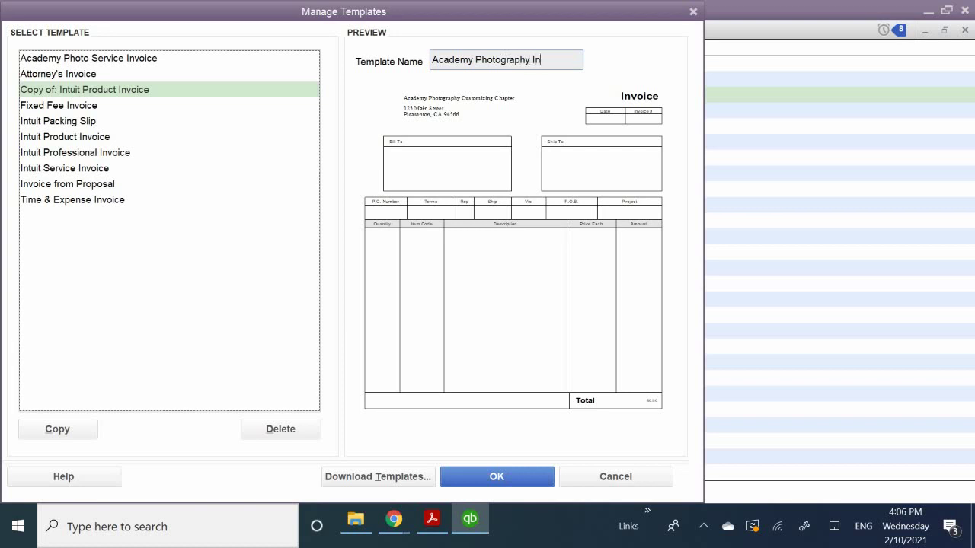
type("voice 1")
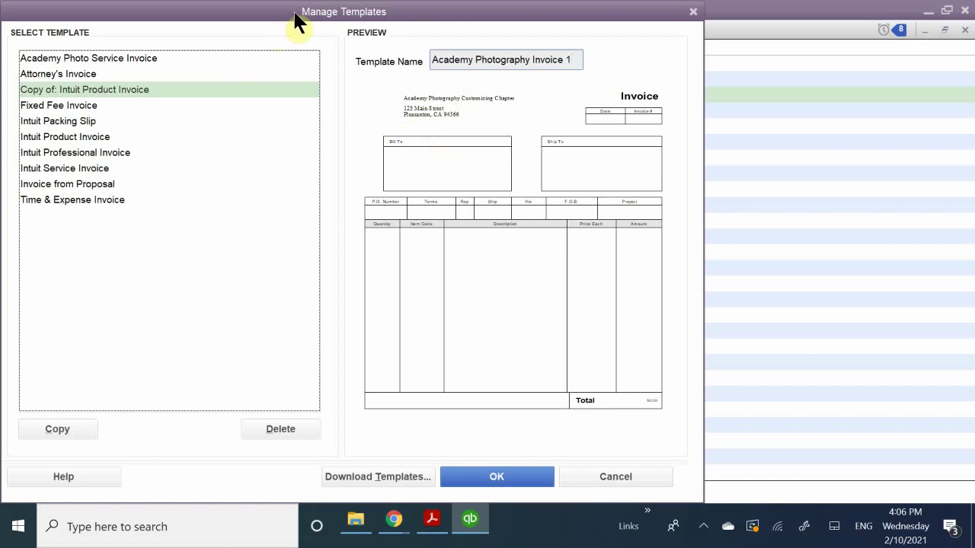
left_click_drag(309, 16, 497, 20)
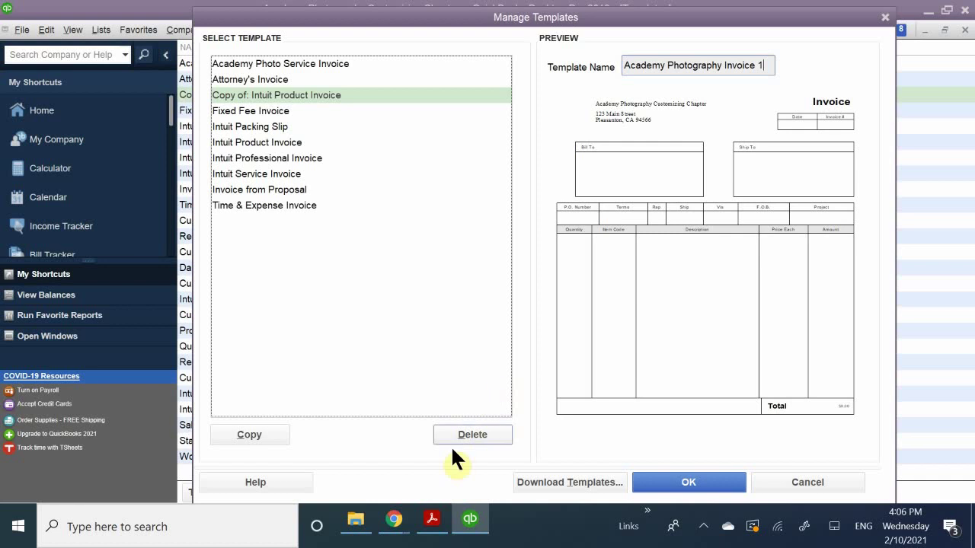
left_click(687, 483)
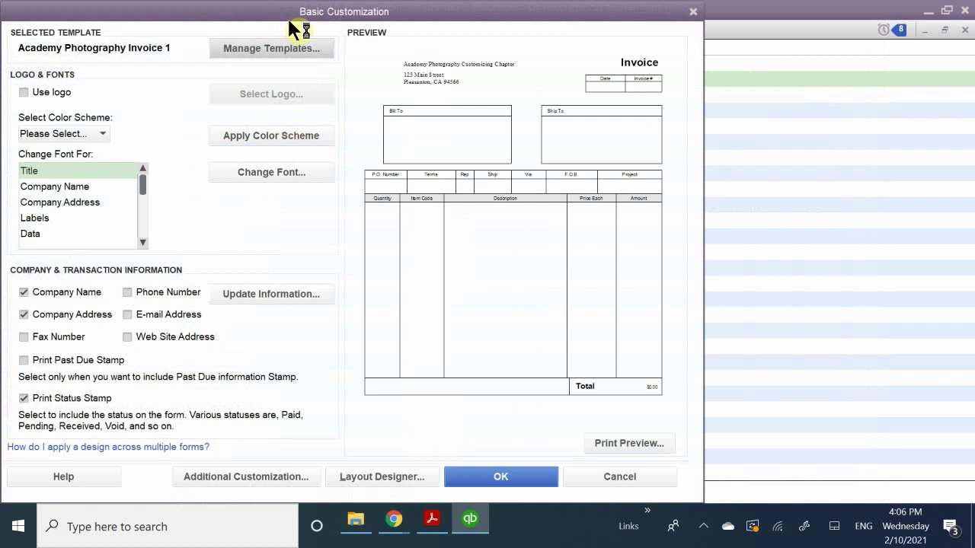
left_click_drag(322, 12, 473, 80)
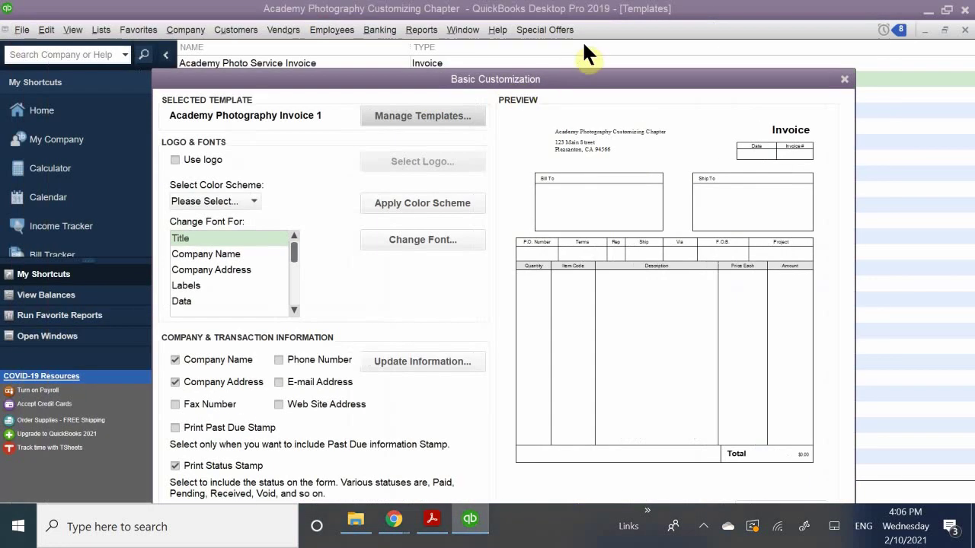
left_click_drag(545, 44, 514, 64)
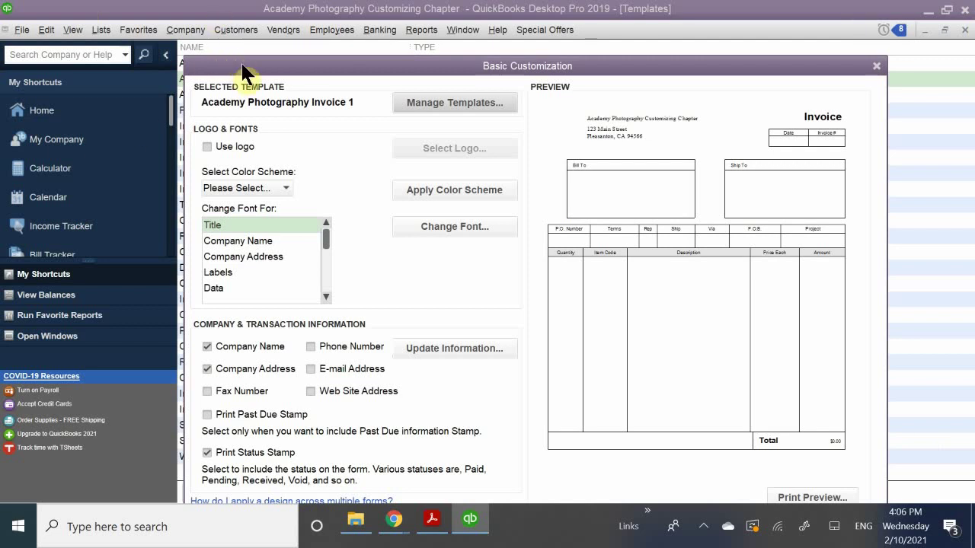
left_click_drag(241, 61, 239, 43)
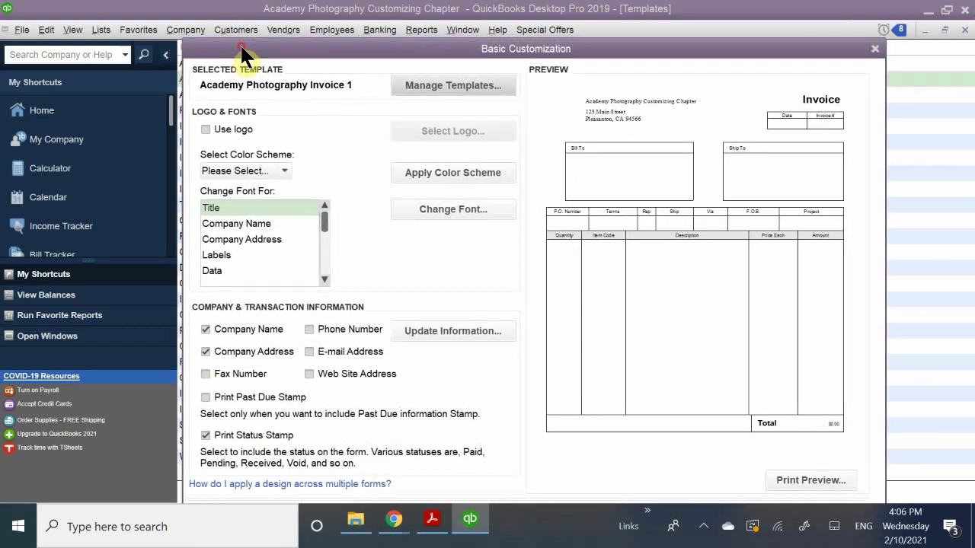
Turn on Use logo and browse to the Documents folder in Select Image.
left_click(232, 127)
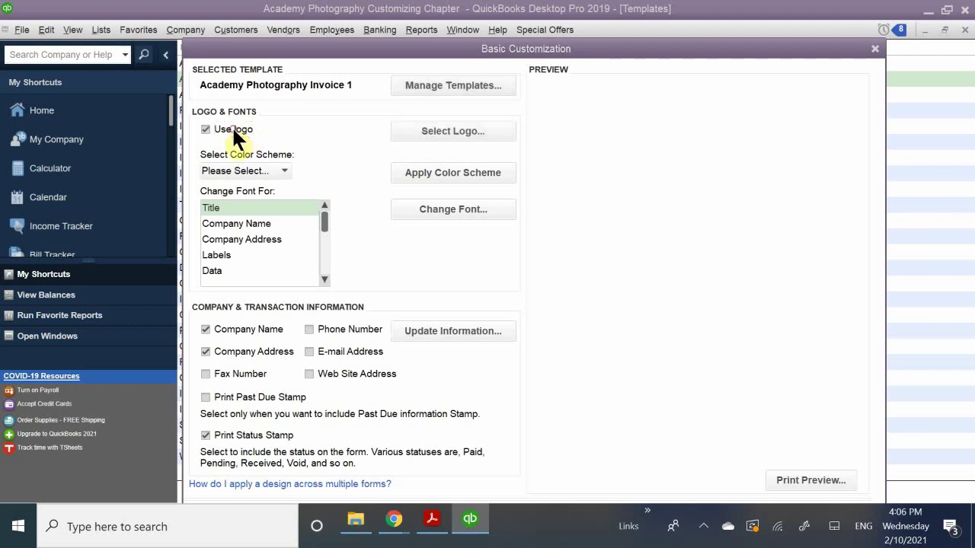
left_click(450, 130)
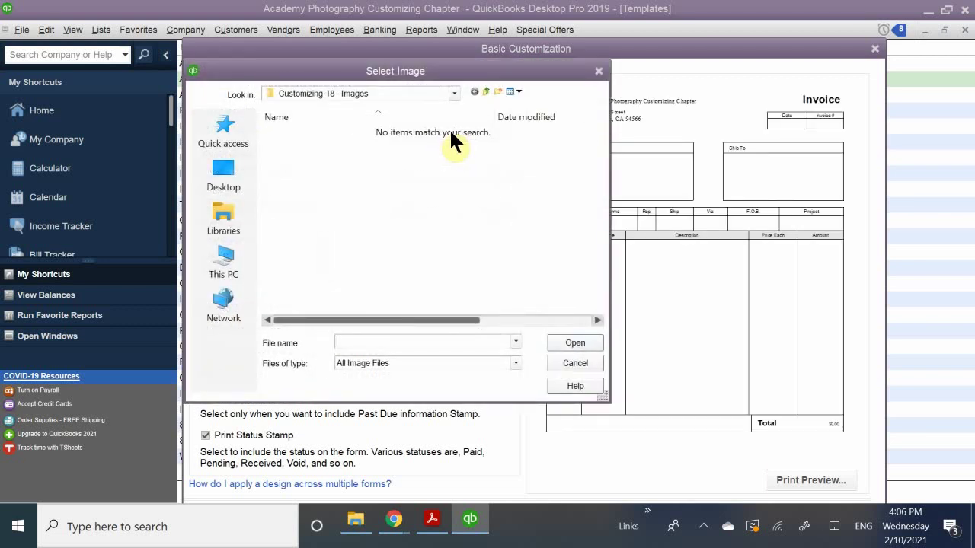
left_click(324, 91)
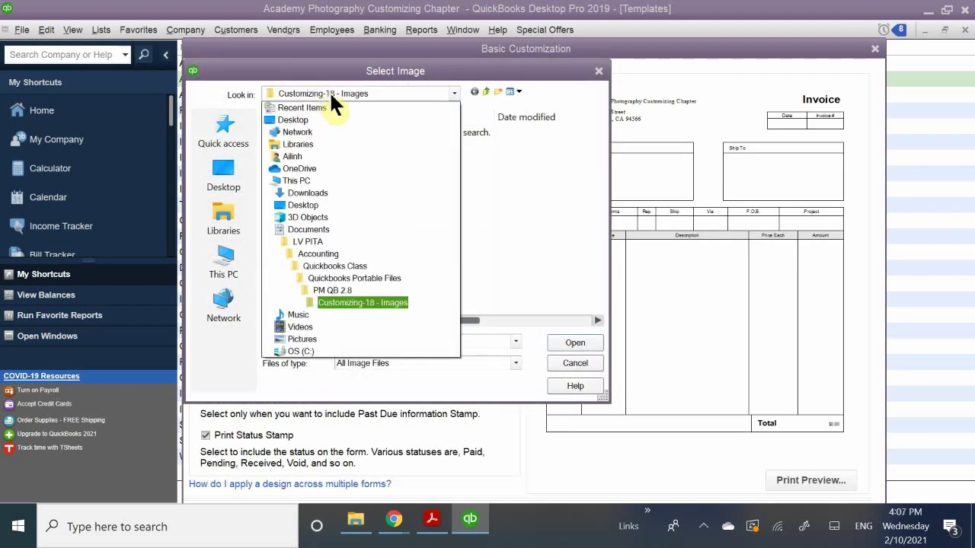
left_click(354, 226)
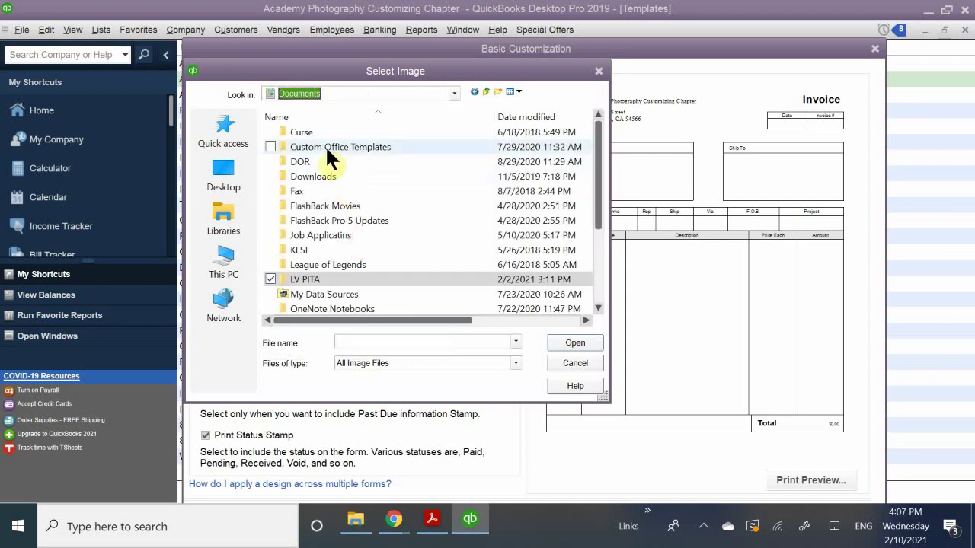
Pick logo from QuickBooks_2018_Classroom_Files via LV PITA > Accounting > Quickbooks Class and confirm copying it.
double_click(315, 280)
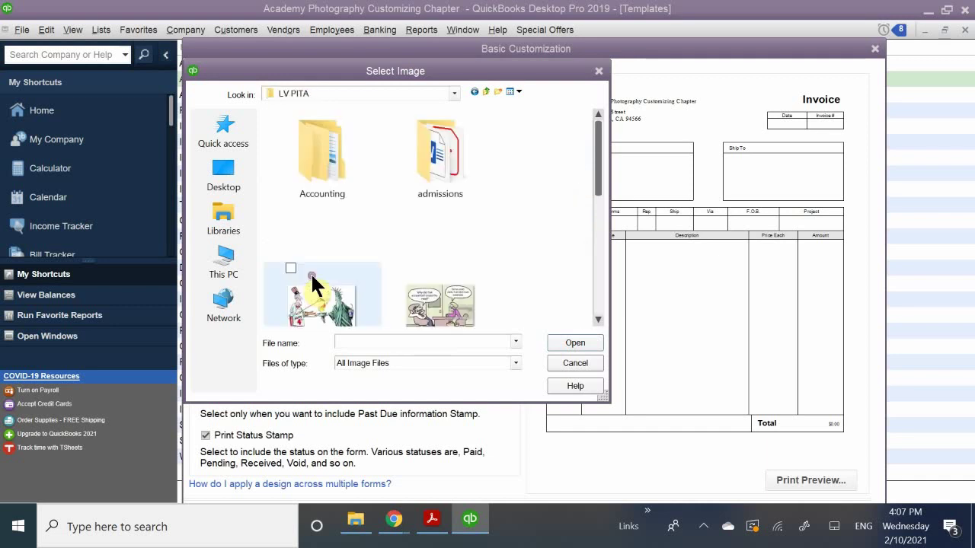
double_click(327, 168)
left_click(348, 176)
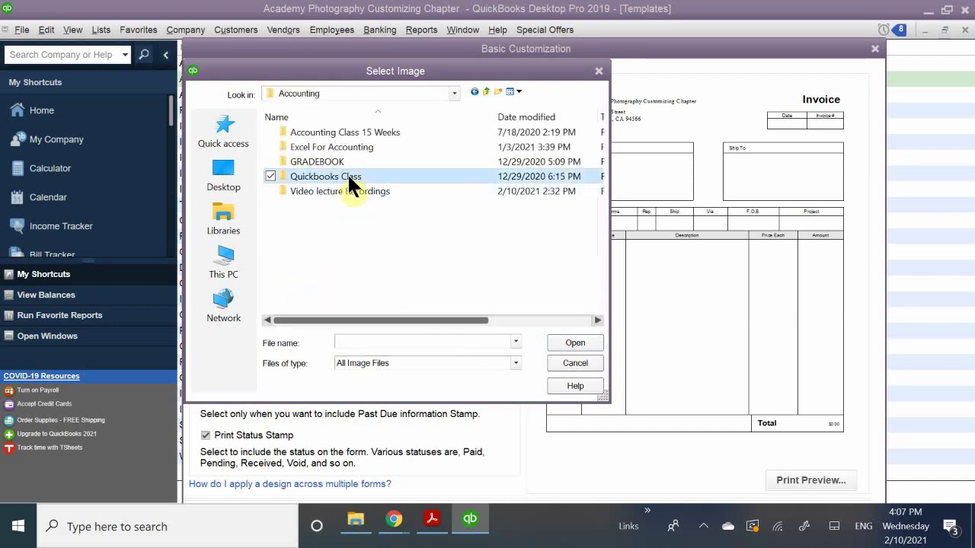
double_click(348, 176)
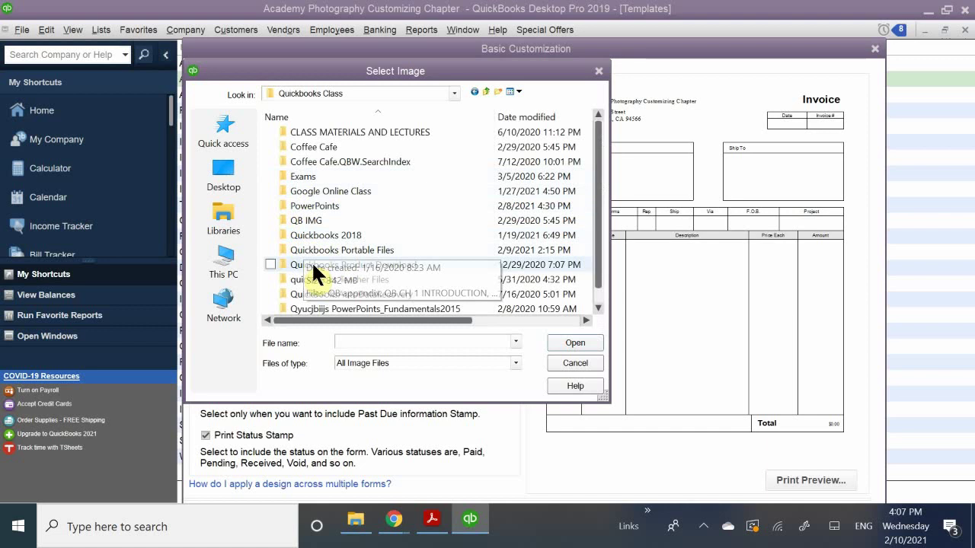
double_click(330, 249)
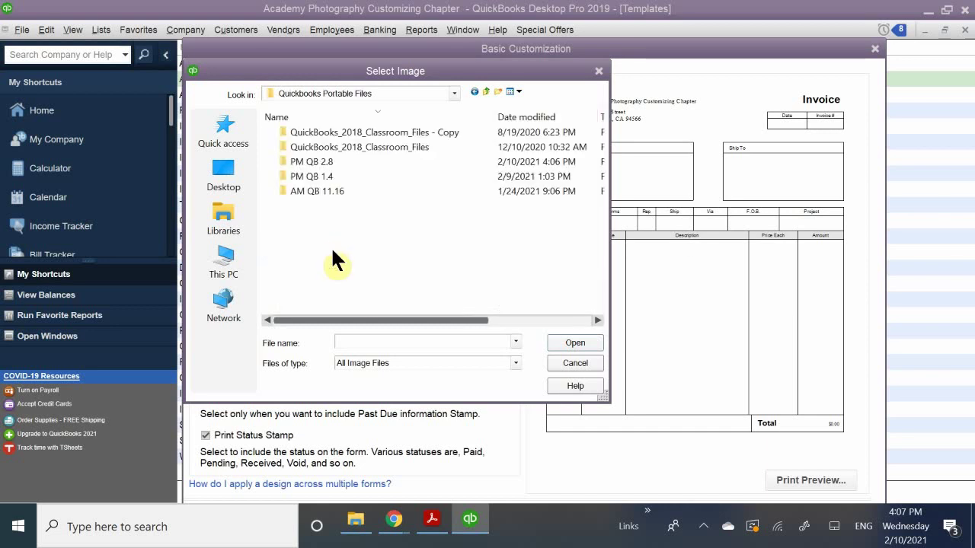
double_click(352, 148)
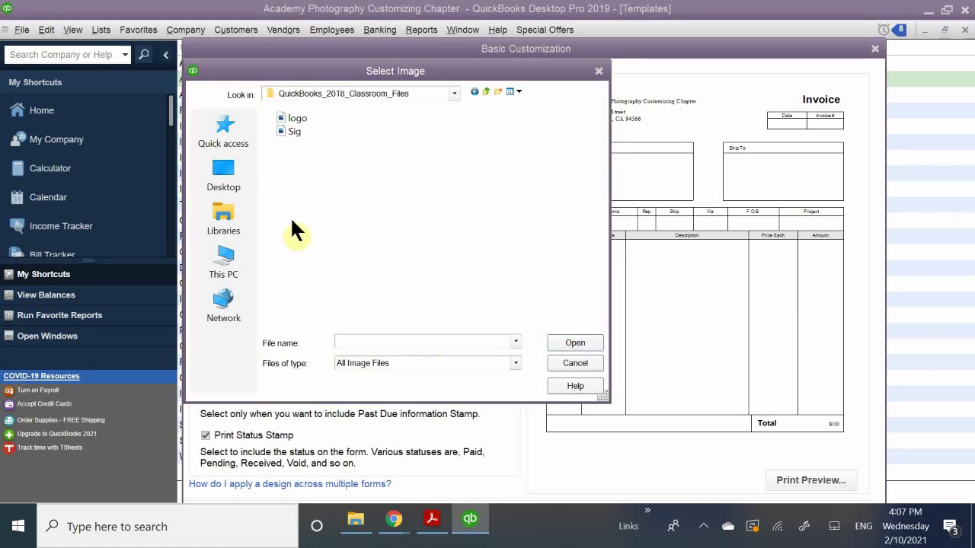
double_click(297, 118)
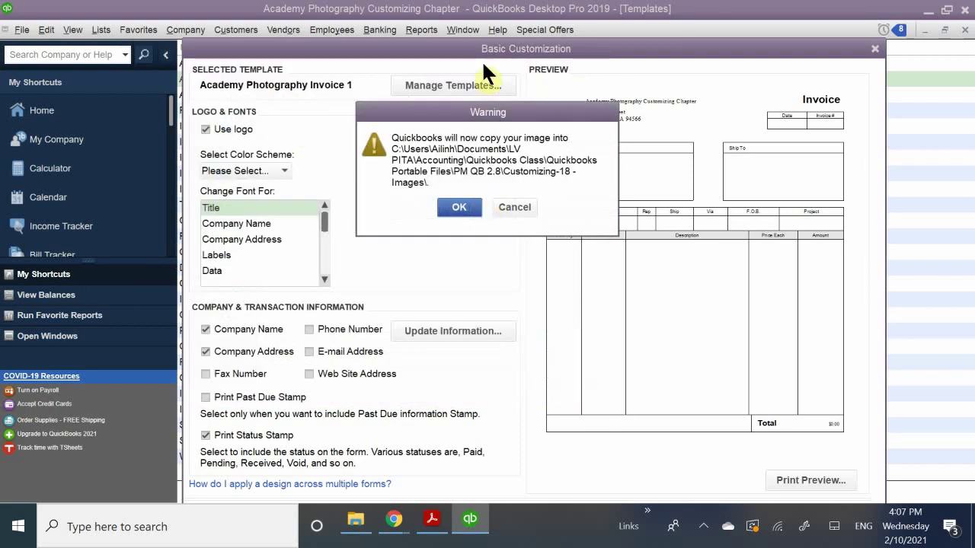
left_click(452, 207)
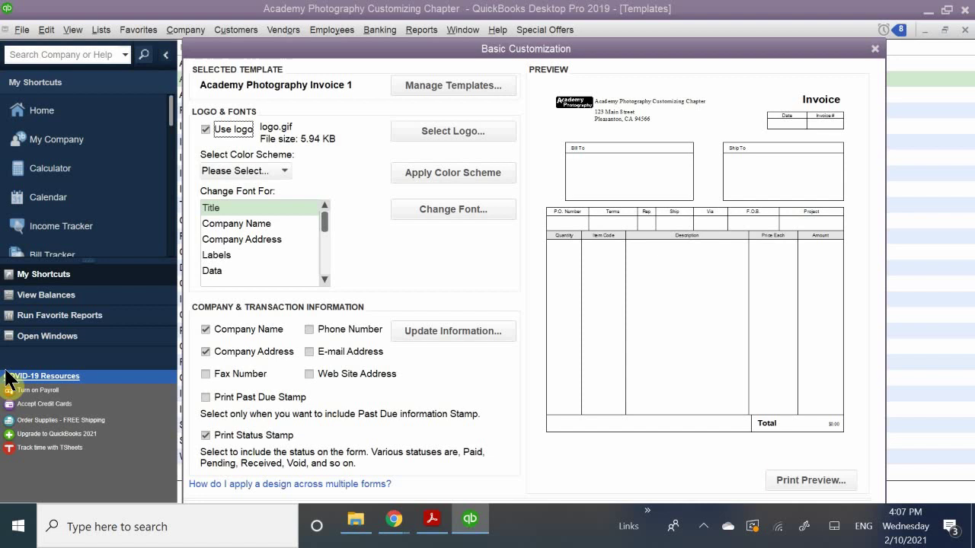
Show the Select Color Scheme list for the template.
left_click(283, 172)
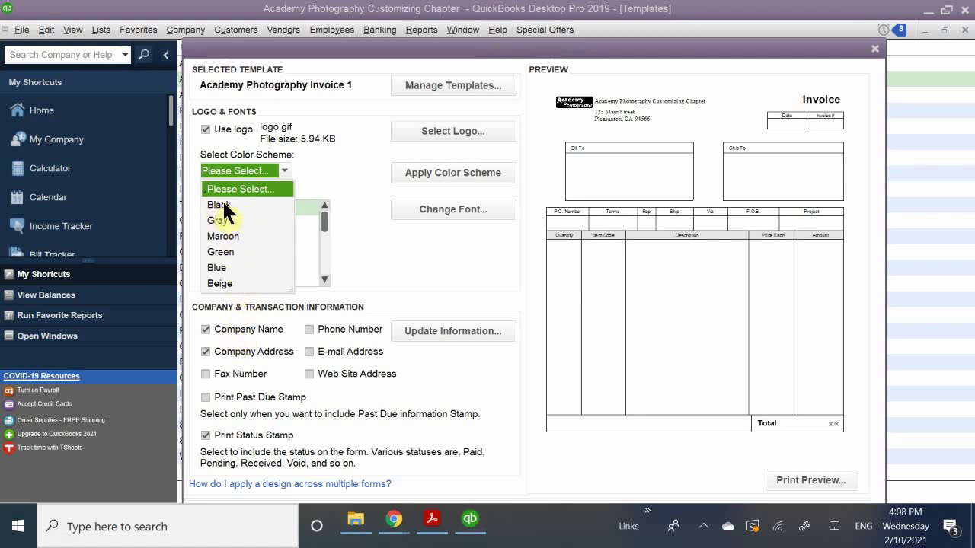
Apply the Maroon colour scheme to the invoice template.
left_click(278, 188)
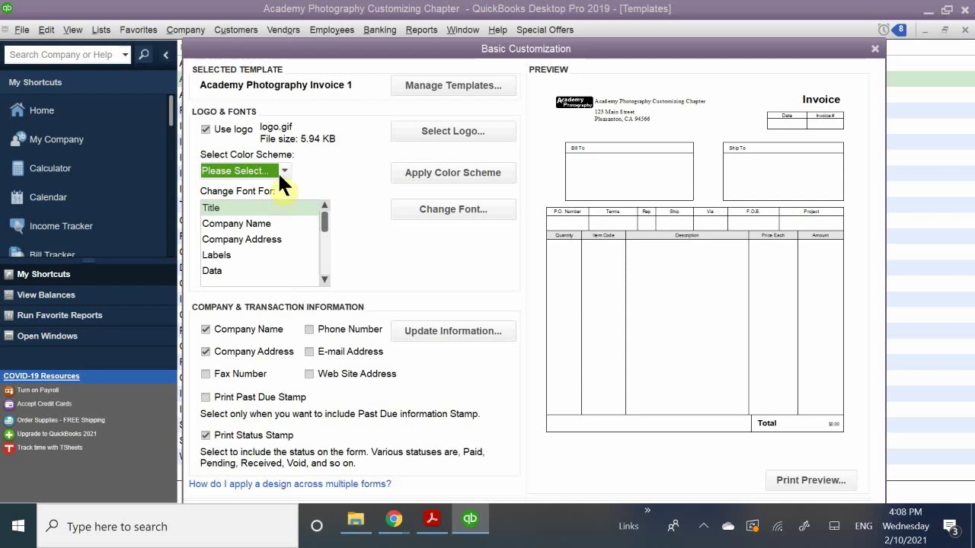
left_click(283, 170)
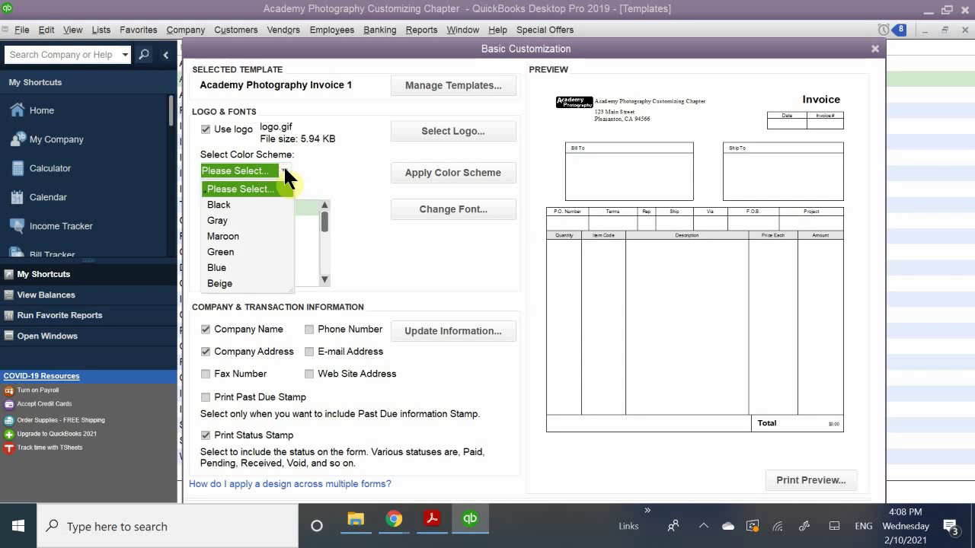
left_click(223, 236)
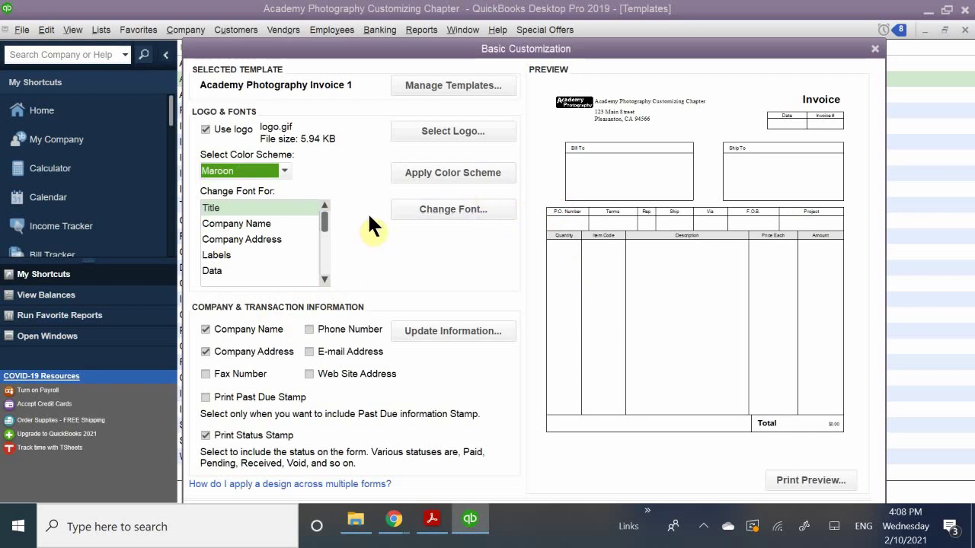
left_click(428, 171)
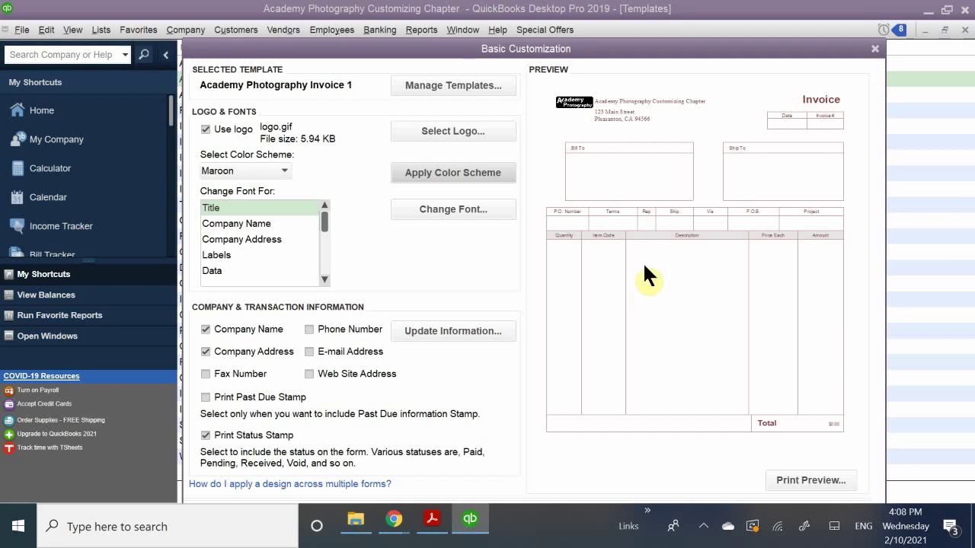
Reapply the Black colour scheme and choose Company Name for a font change.
left_click(275, 168)
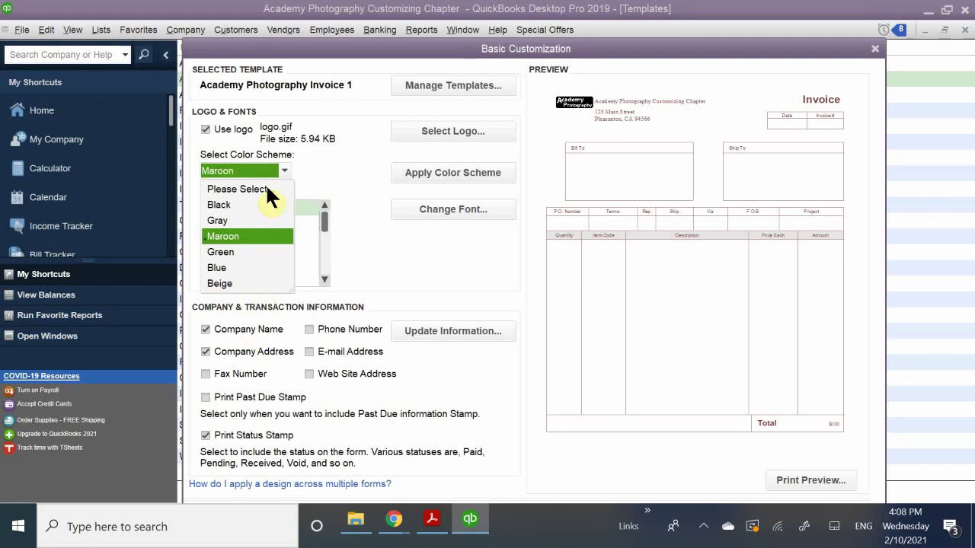
left_click(221, 206)
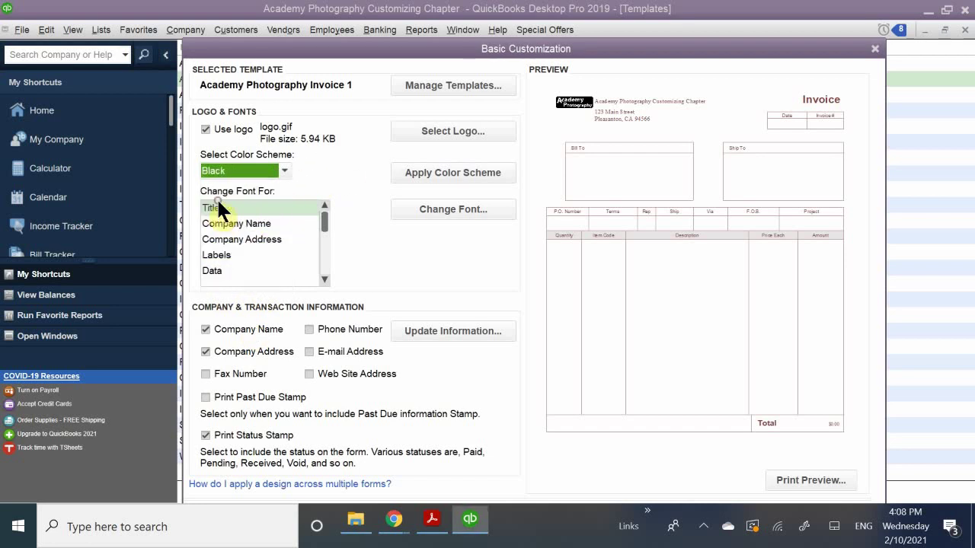
left_click(427, 173)
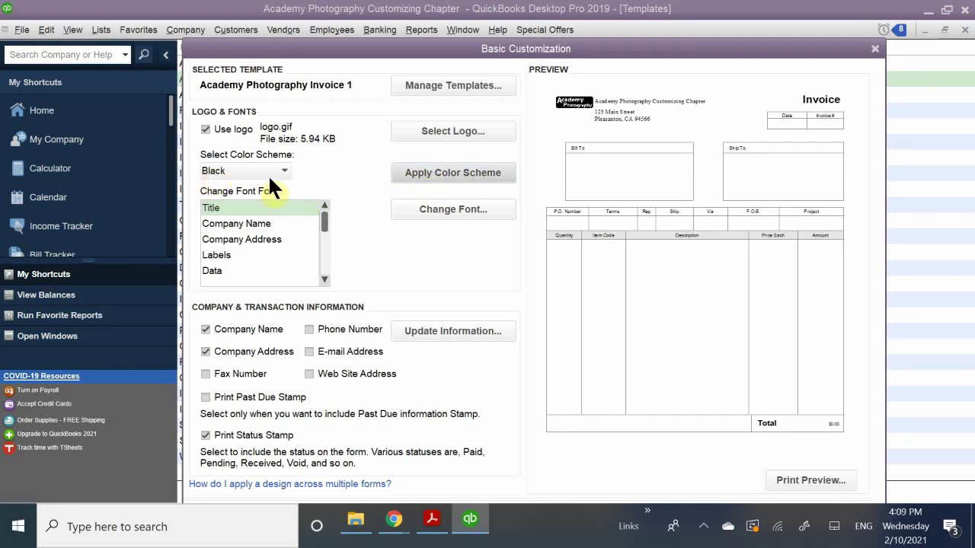
left_click(239, 208)
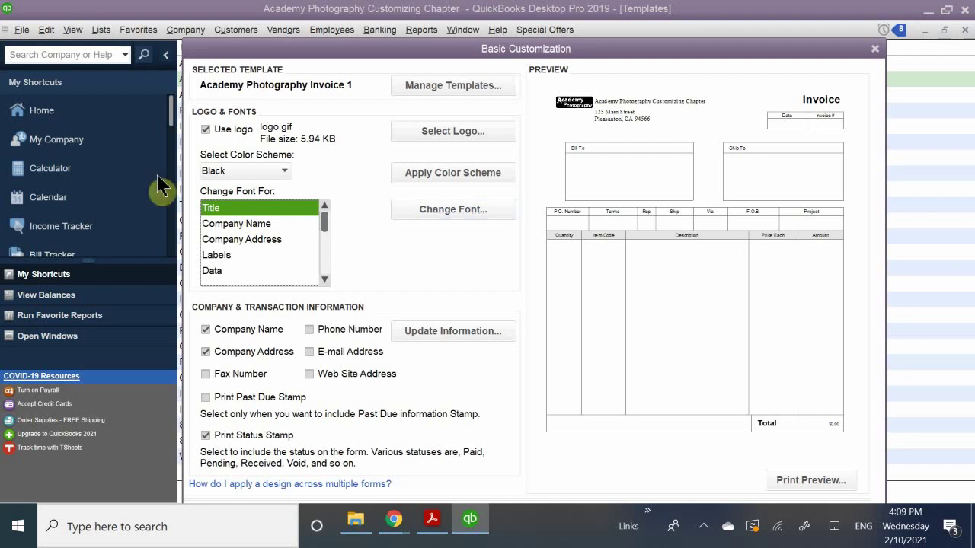
left_click(243, 223)
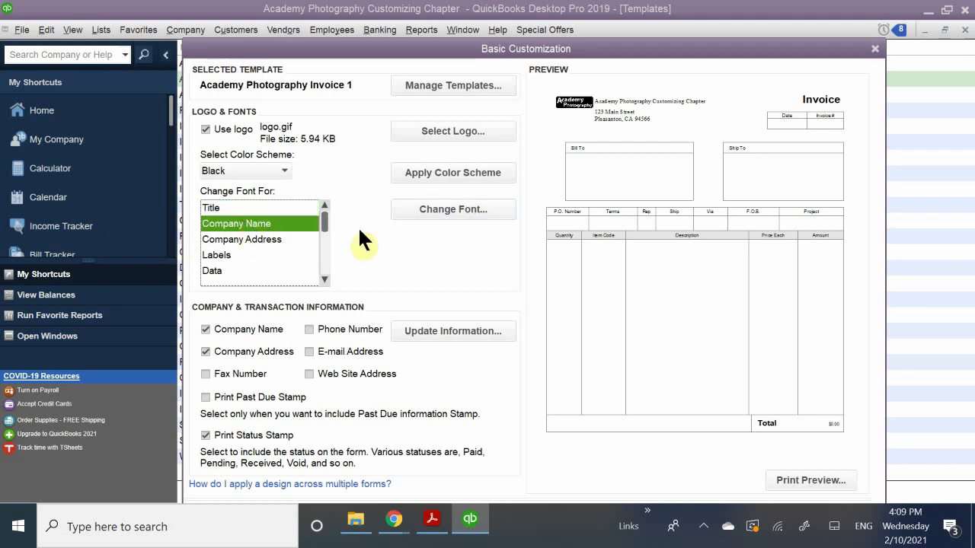
Set the company name font to Showcard Gothic, size 10.
left_click(428, 213)
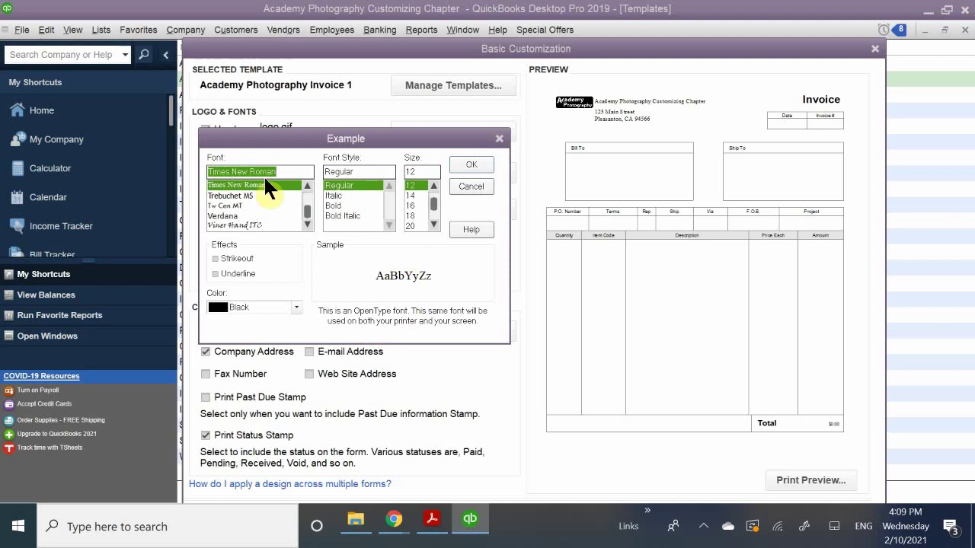
left_click(239, 204)
left_click(231, 226)
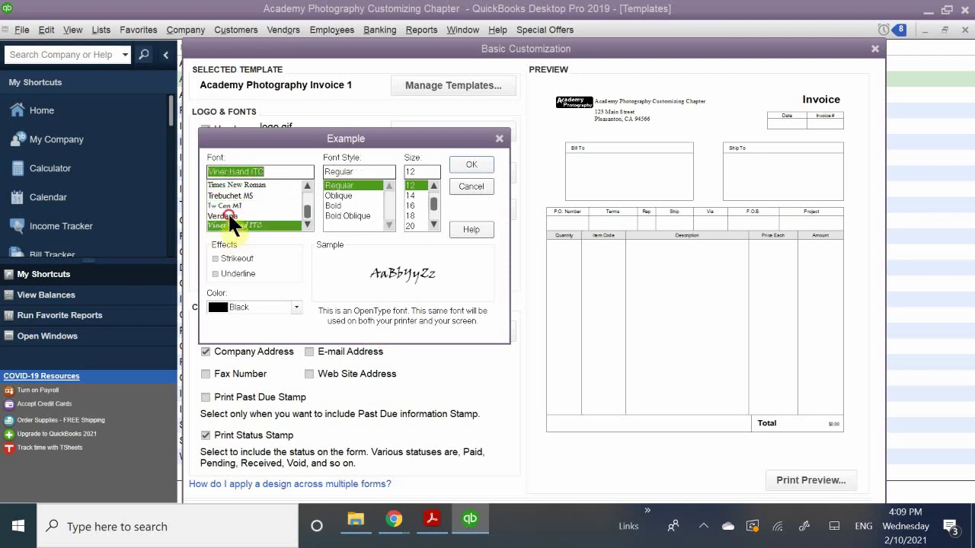
left_click(228, 213)
left_click(229, 204)
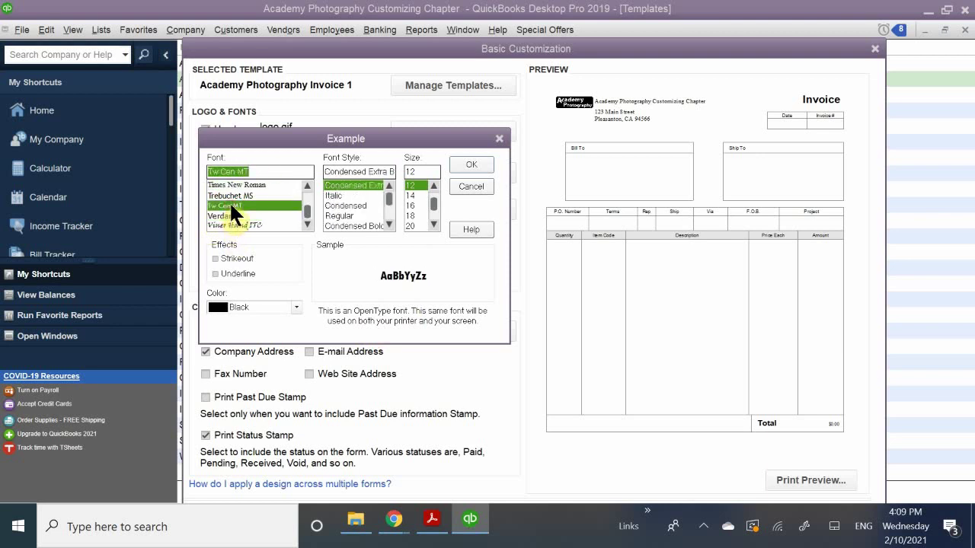
scroll(256, 210, "down", 3)
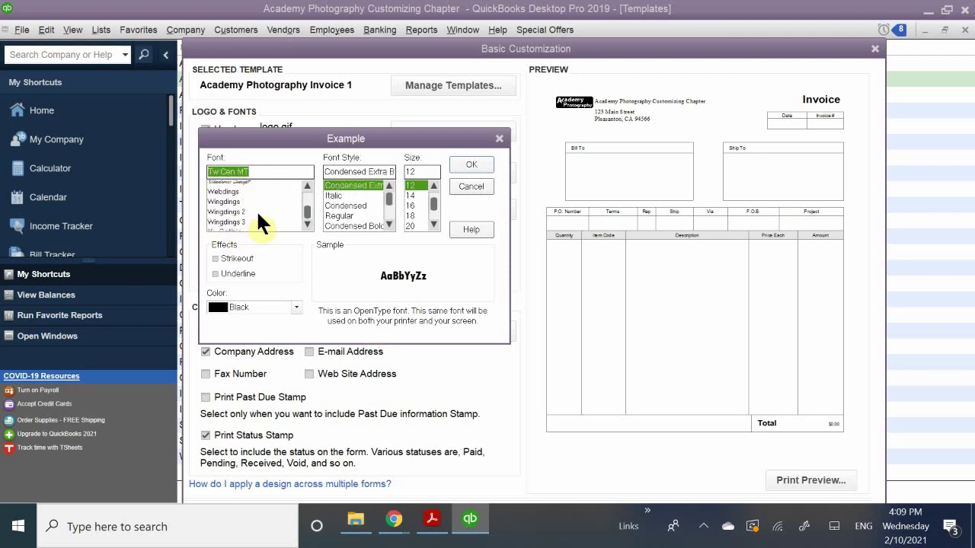
scroll(245, 211, "up", 8)
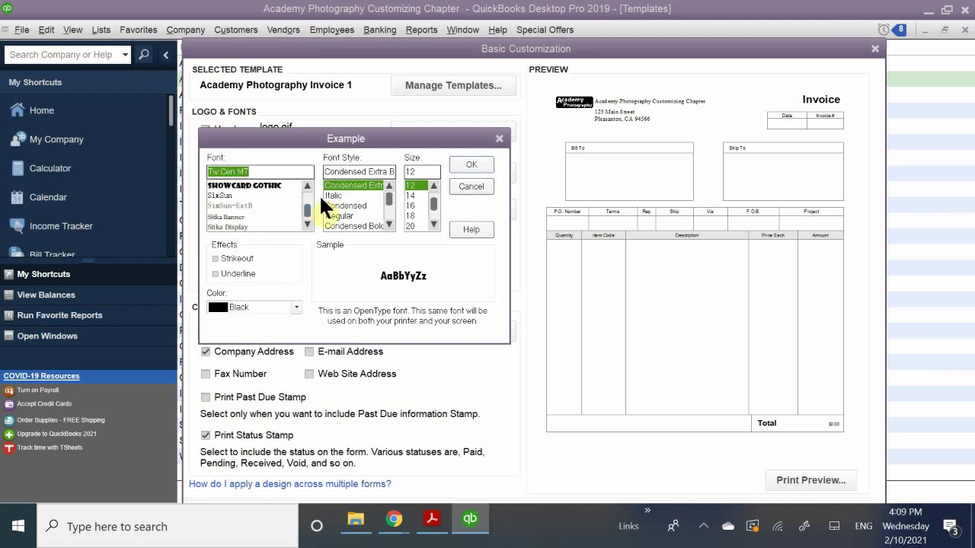
left_click(259, 185)
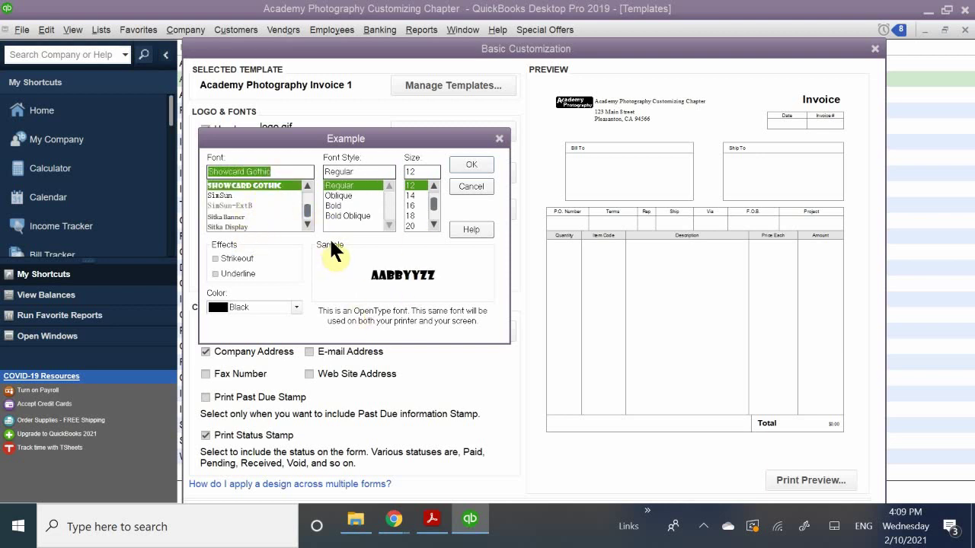
left_click(432, 195)
left_click(412, 207)
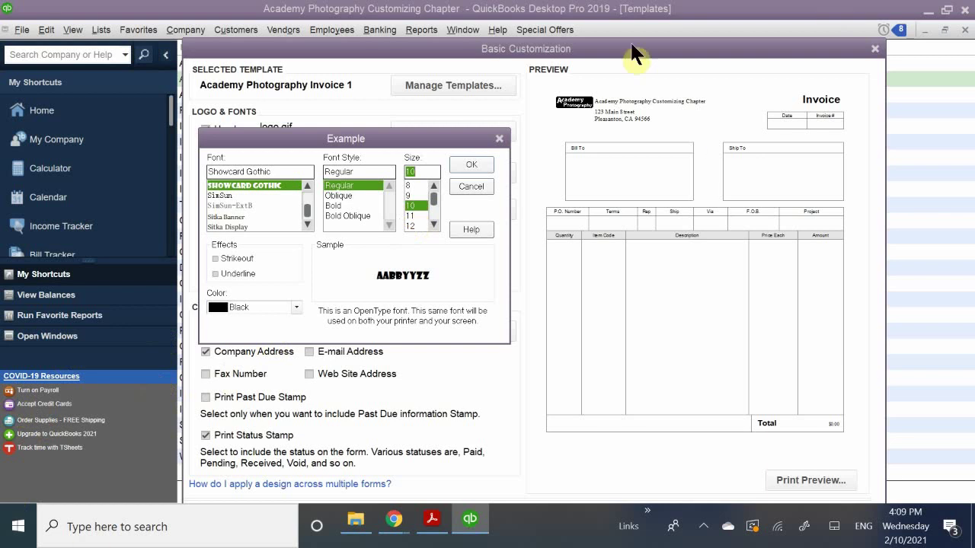
Make the company name font colour maroon and confirm the font change.
left_click(233, 304)
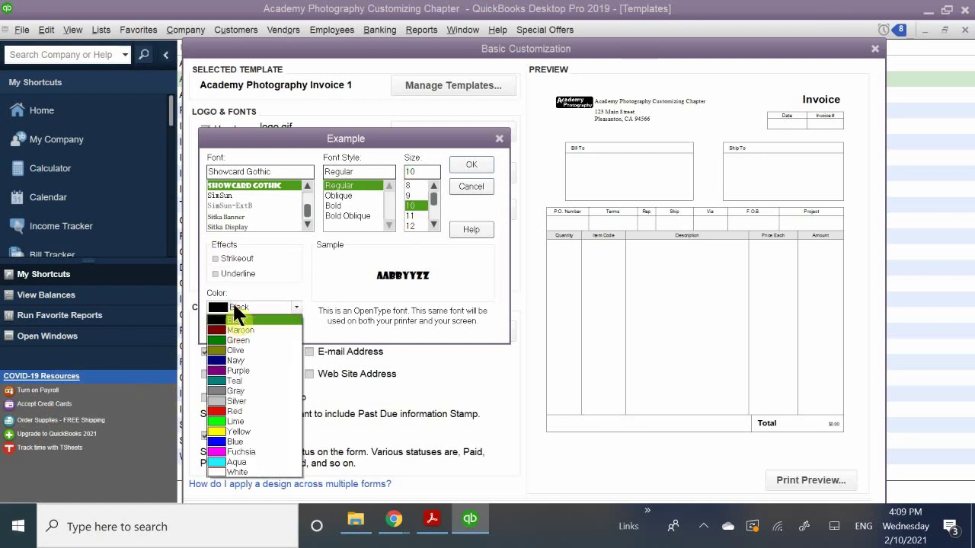
left_click(240, 304)
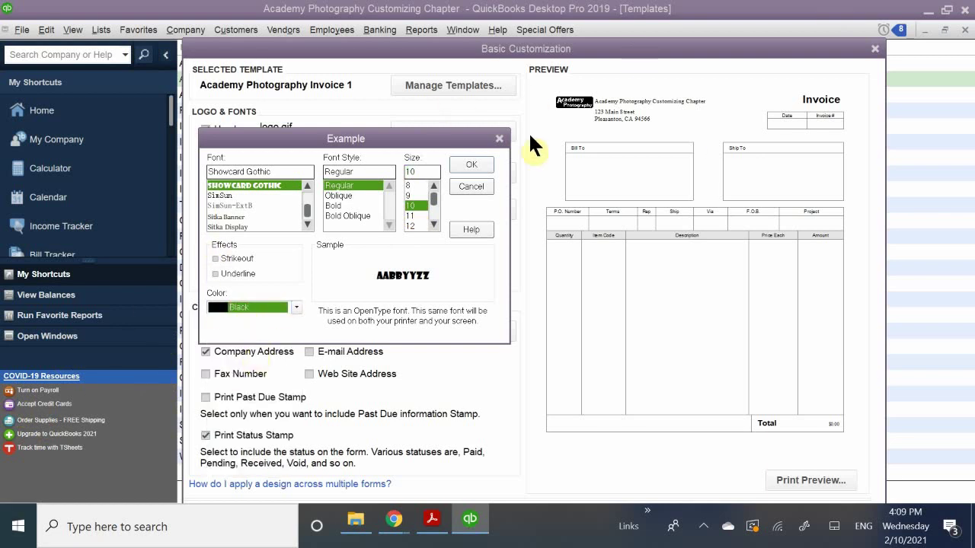
left_click(246, 302)
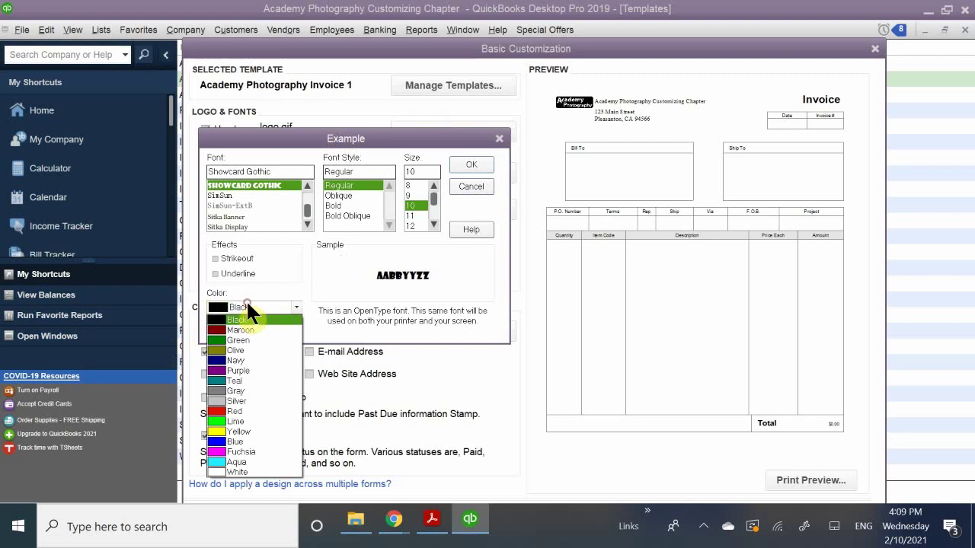
left_click(235, 329)
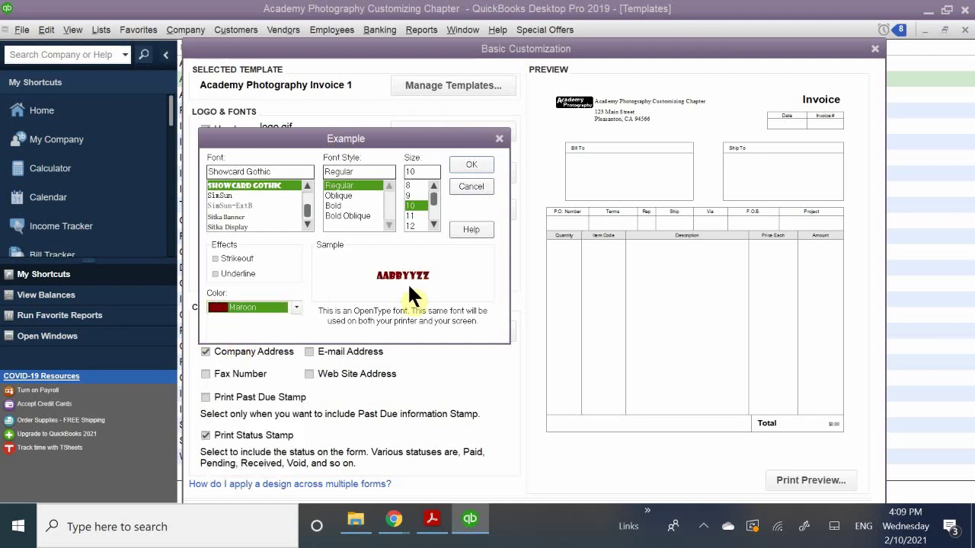
left_click(472, 162)
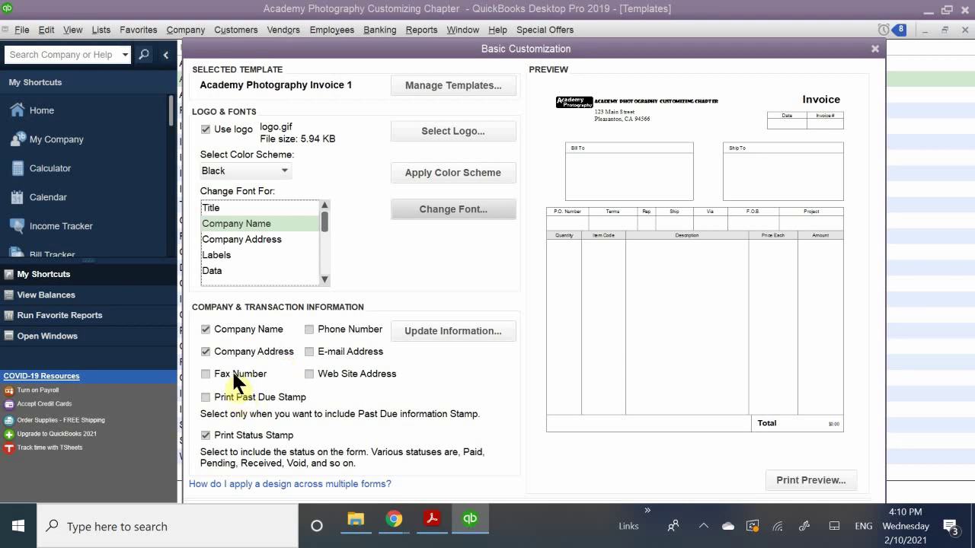
Add the Fax Number field under Company & Transaction Information.
left_click(232, 374)
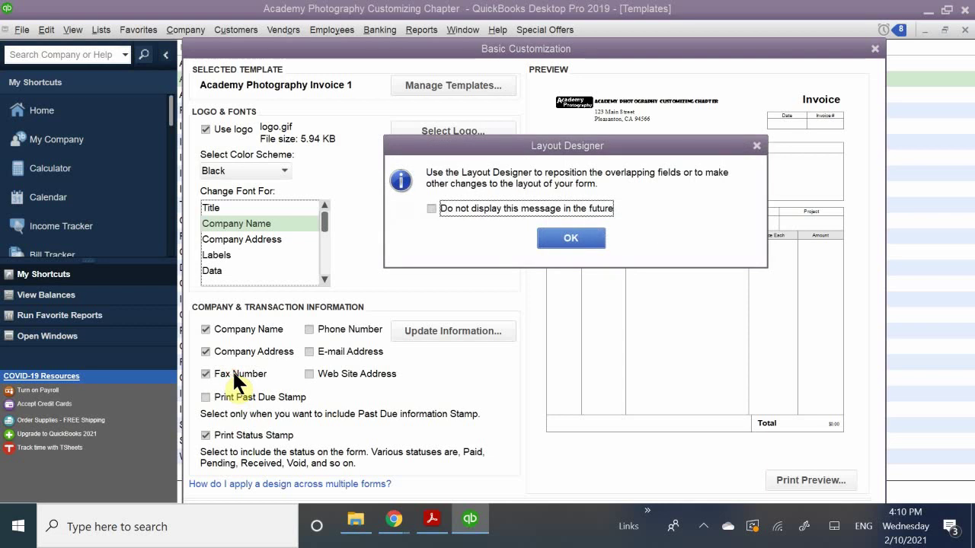
Suppress the overlap notice, remove the fax number, and show e-mail, phone and web site.
left_click(471, 212)
left_click(561, 239)
left_click(204, 374)
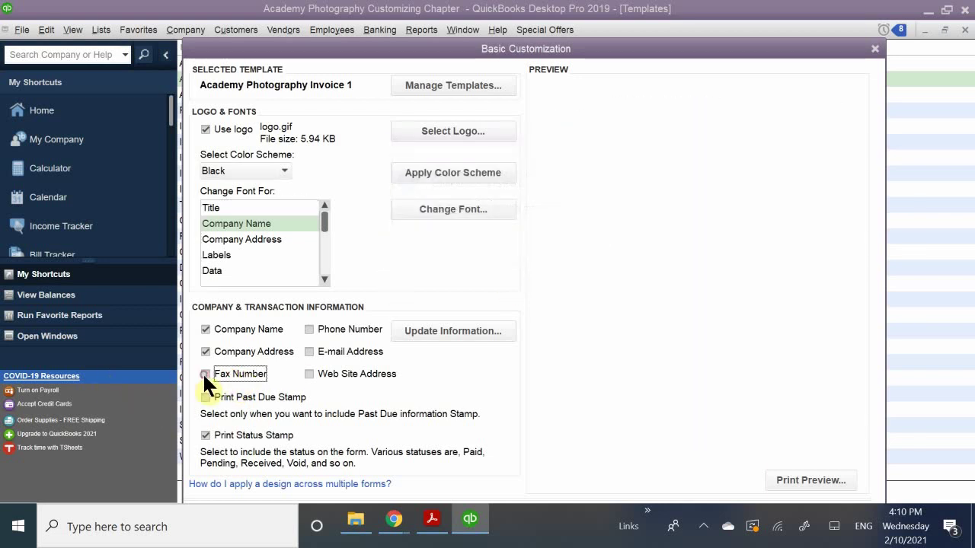
left_click(309, 351)
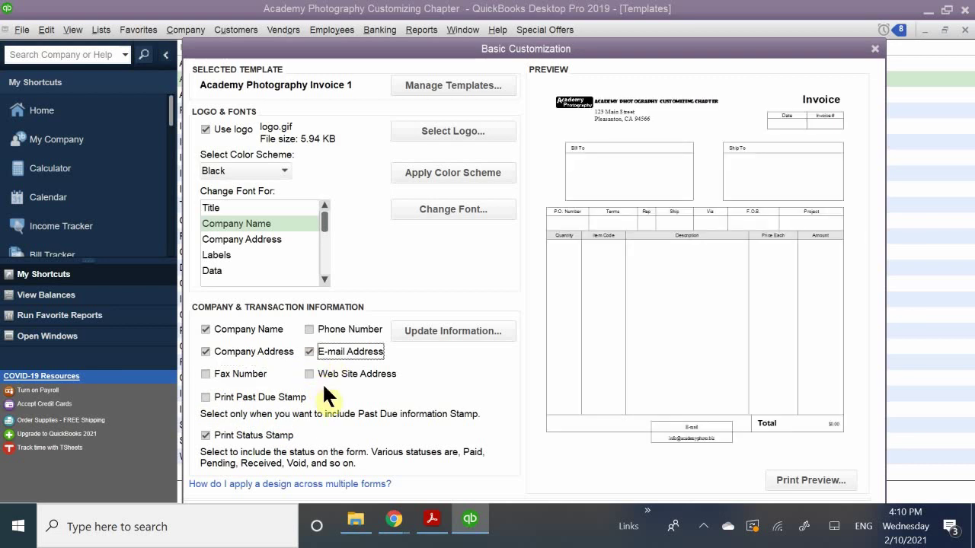
left_click(310, 327)
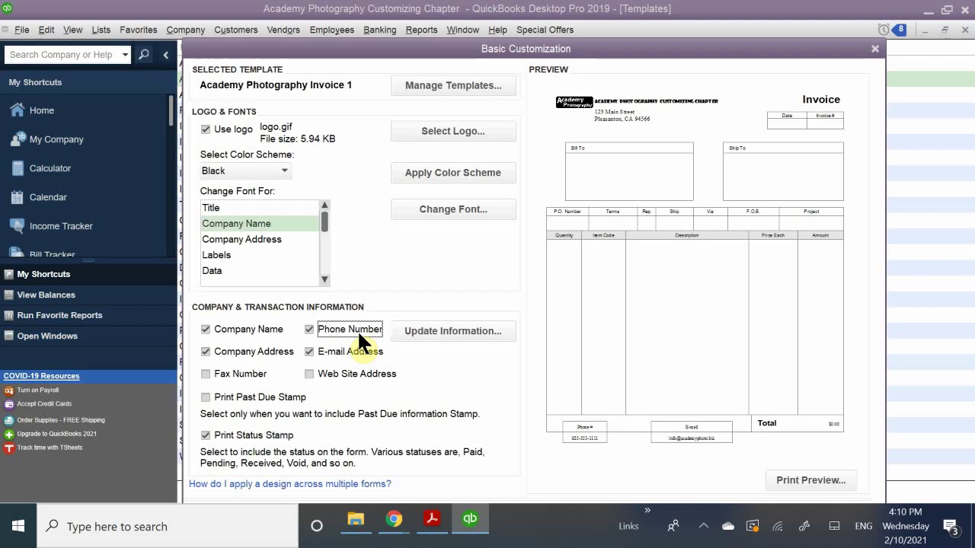
left_click(308, 372)
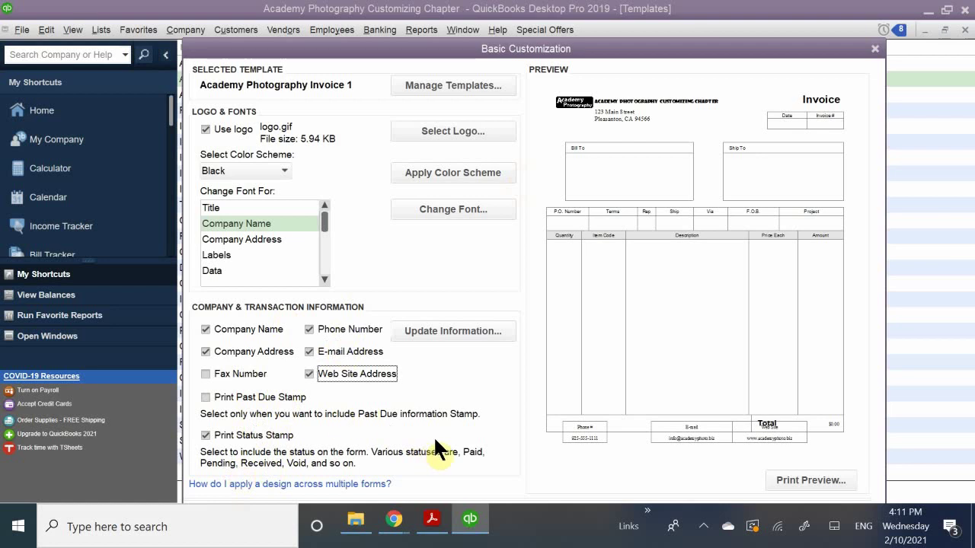
scroll(888, 311, "down", 2)
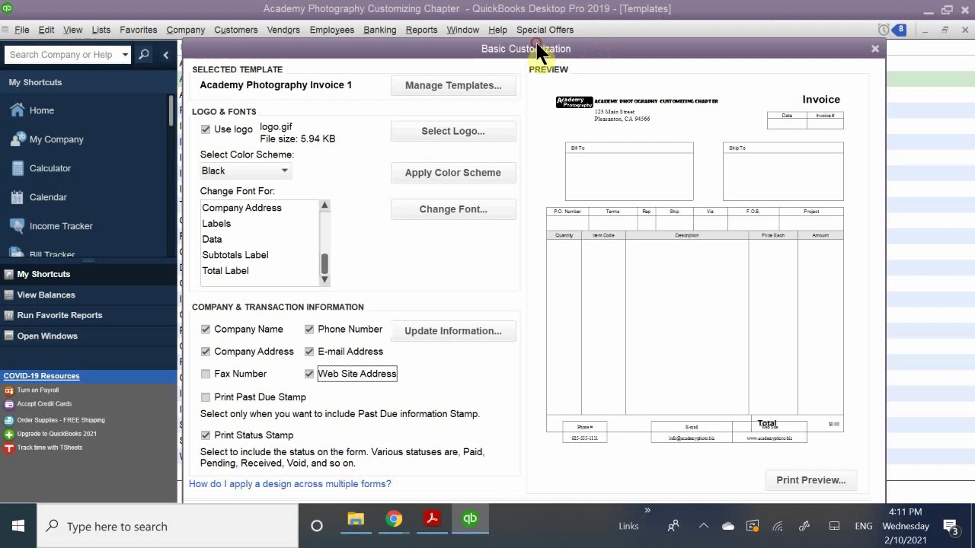
Show the print preview of the customized Academy Photography Invoice 1.
left_click_drag(536, 47, 540, 15)
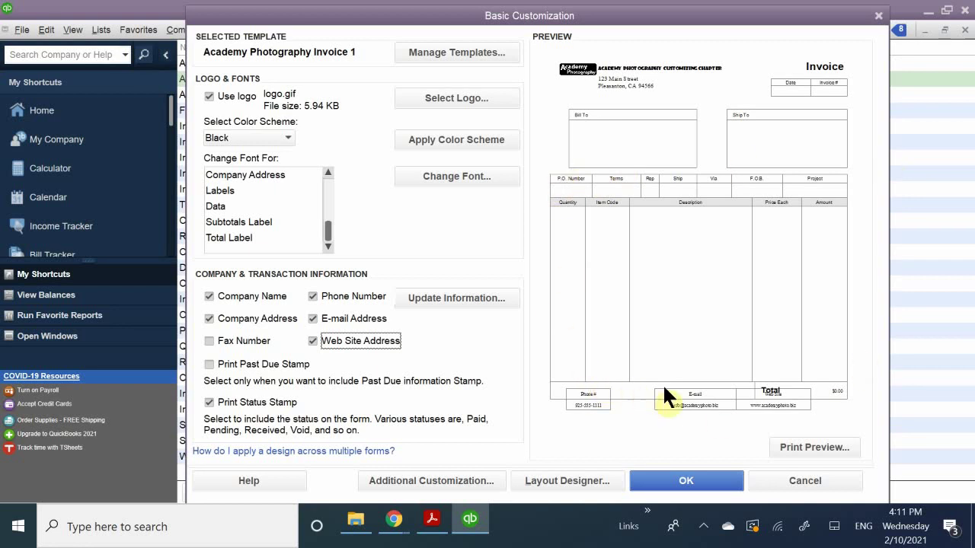
left_click(810, 448)
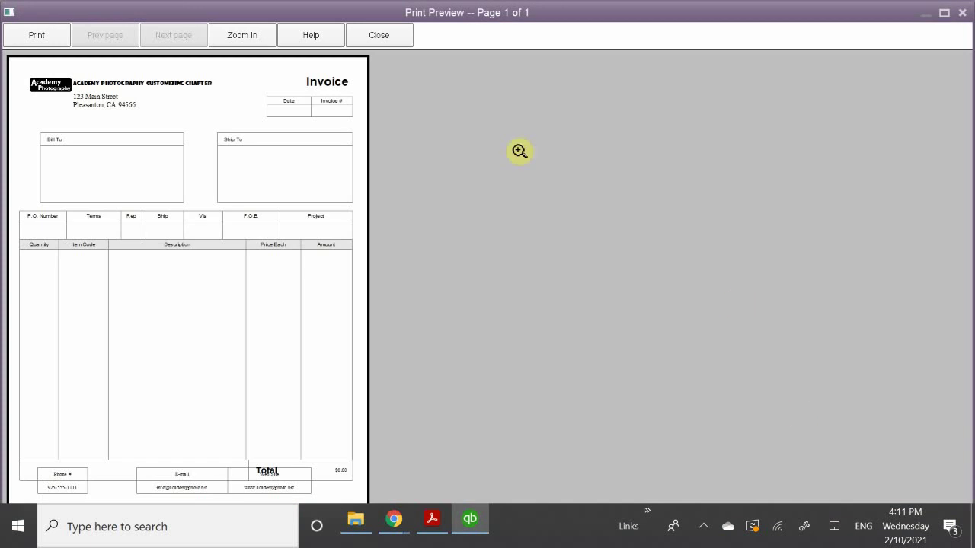
Zoom in on the invoice header and contact footer, then back to the full page.
left_click(279, 146)
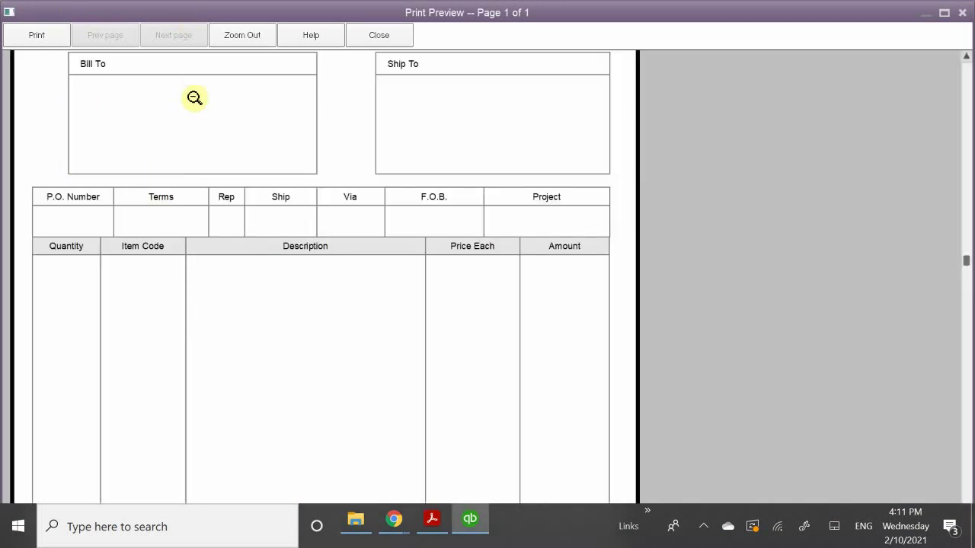
left_click(211, 167)
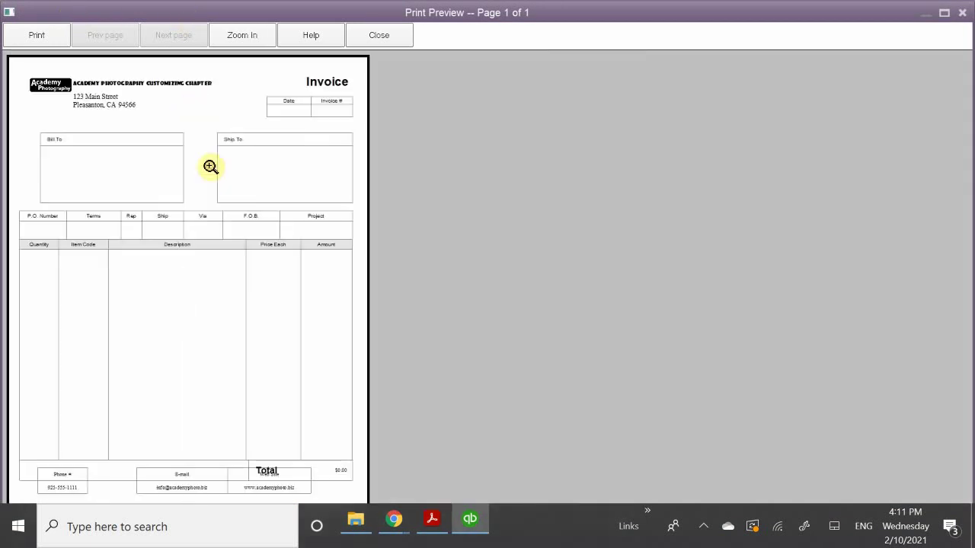
left_click(182, 123)
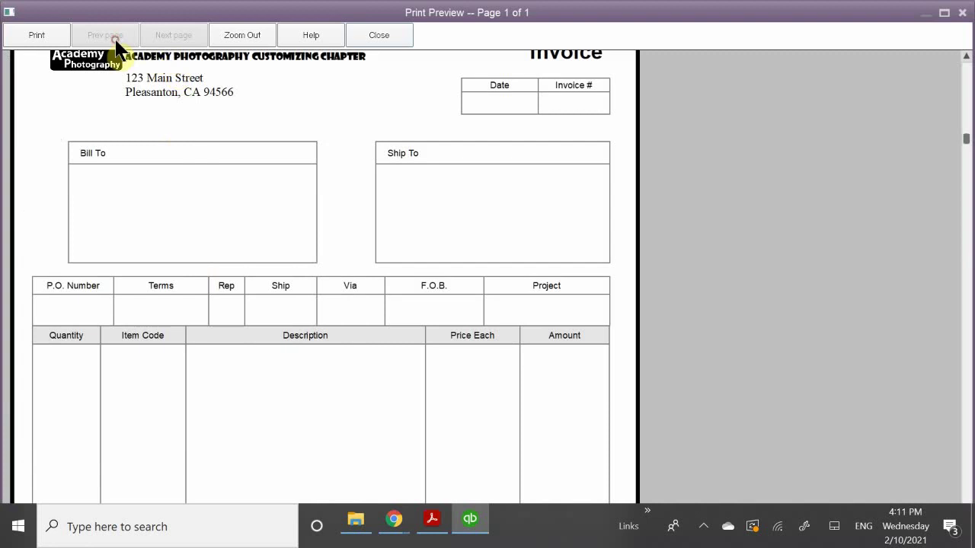
left_click(162, 157)
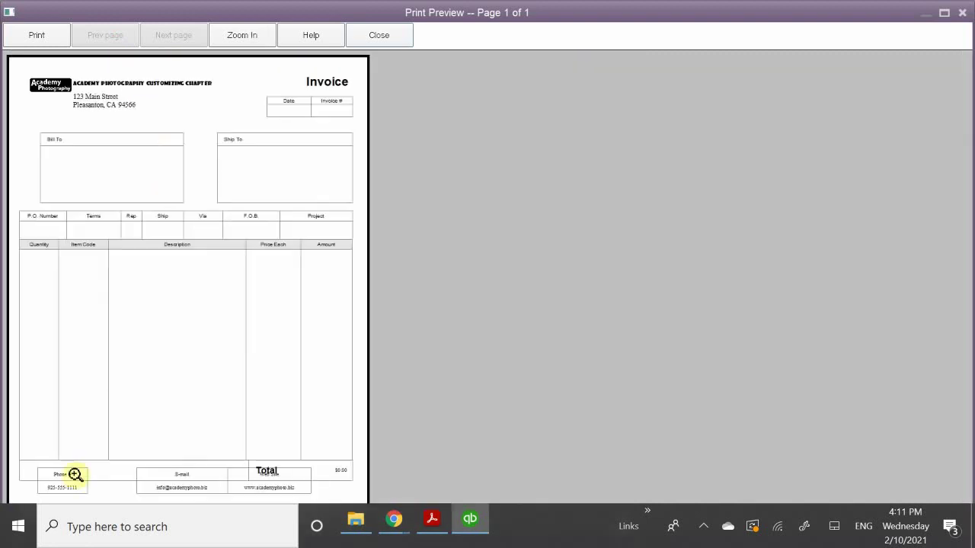
left_click(149, 484)
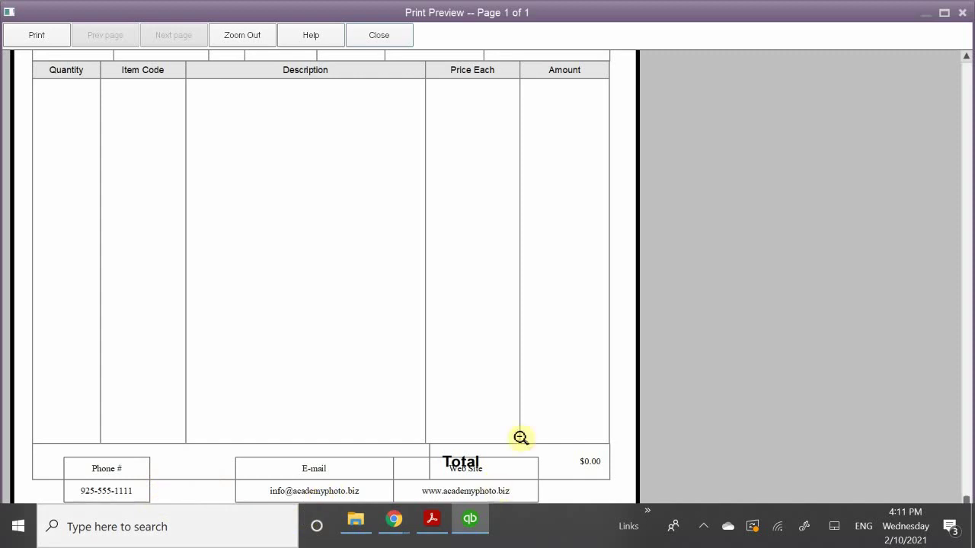
left_click(546, 301)
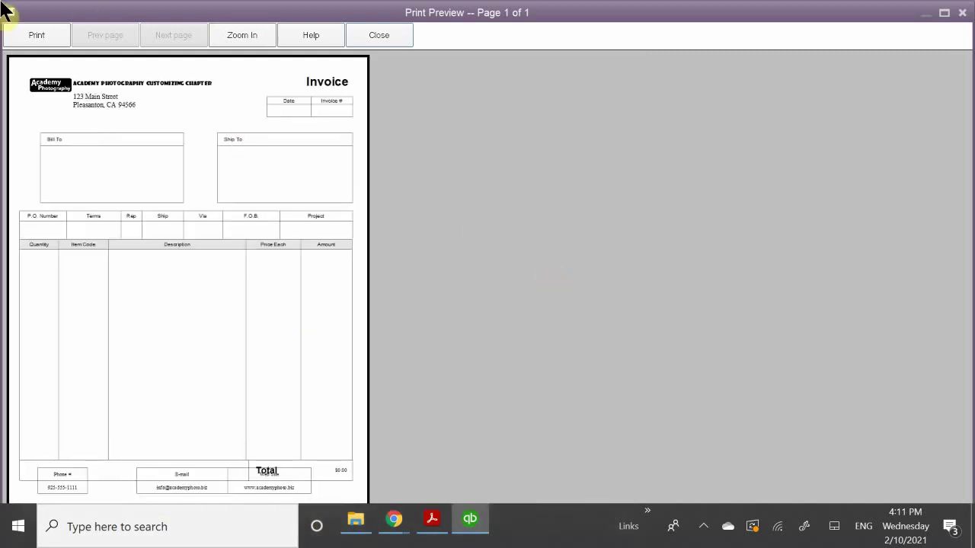
Bring up Print Preview help, close the preview, and move the help window aside.
left_click(307, 30)
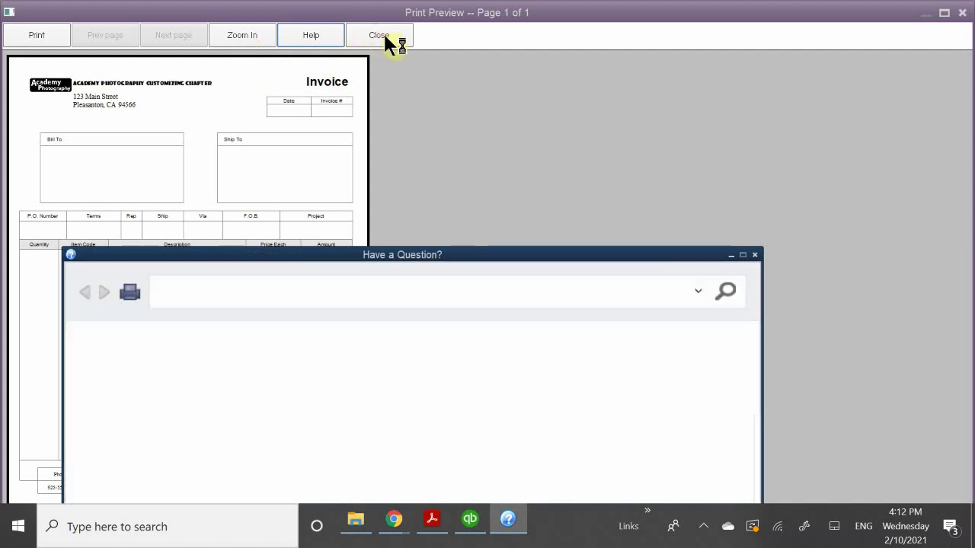
left_click(388, 42)
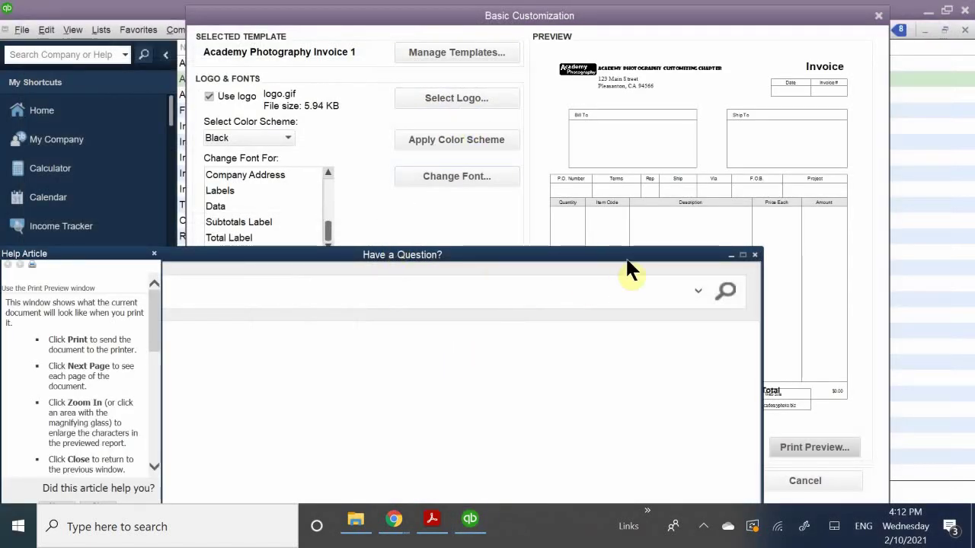
left_click_drag(628, 255, 567, 259)
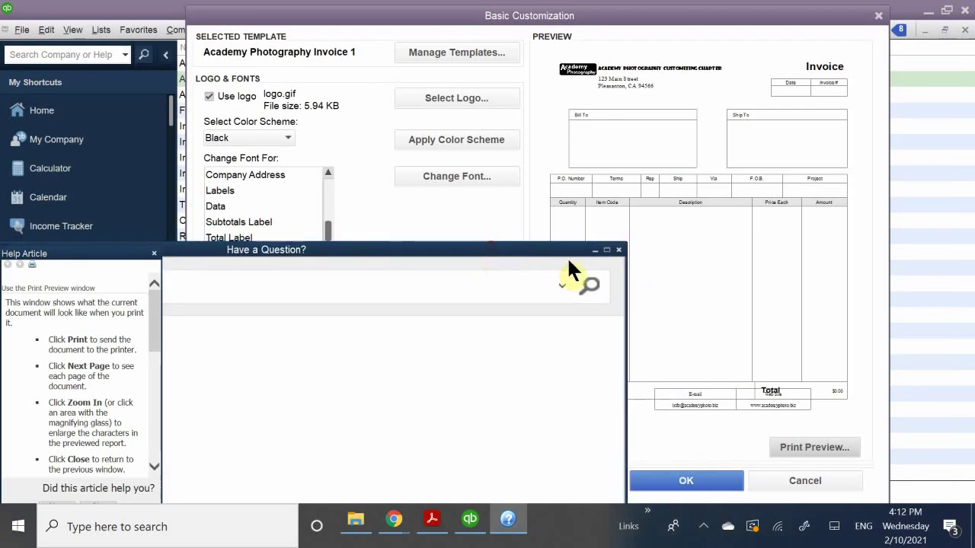
Close the help window, save Basic Customization, and close the Templates list.
left_click(618, 250)
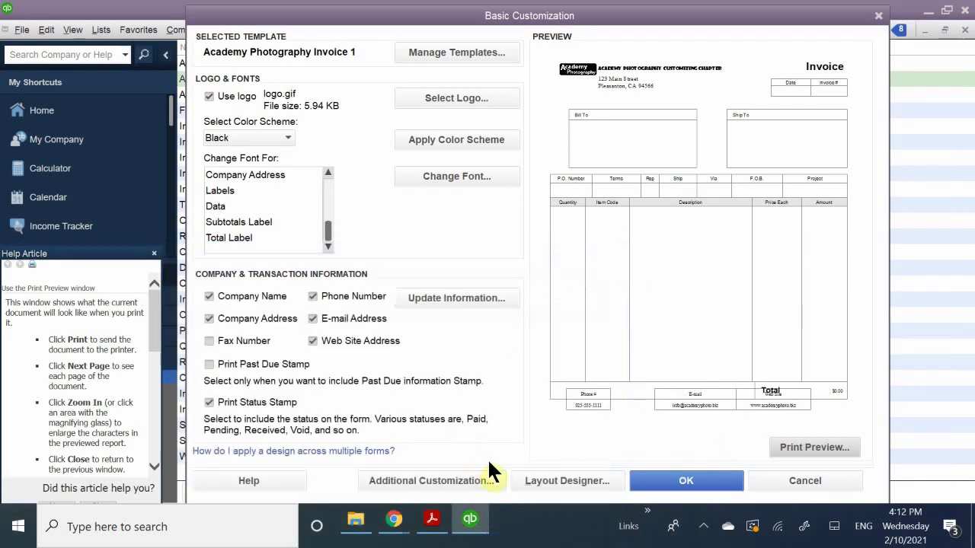
left_click(688, 478)
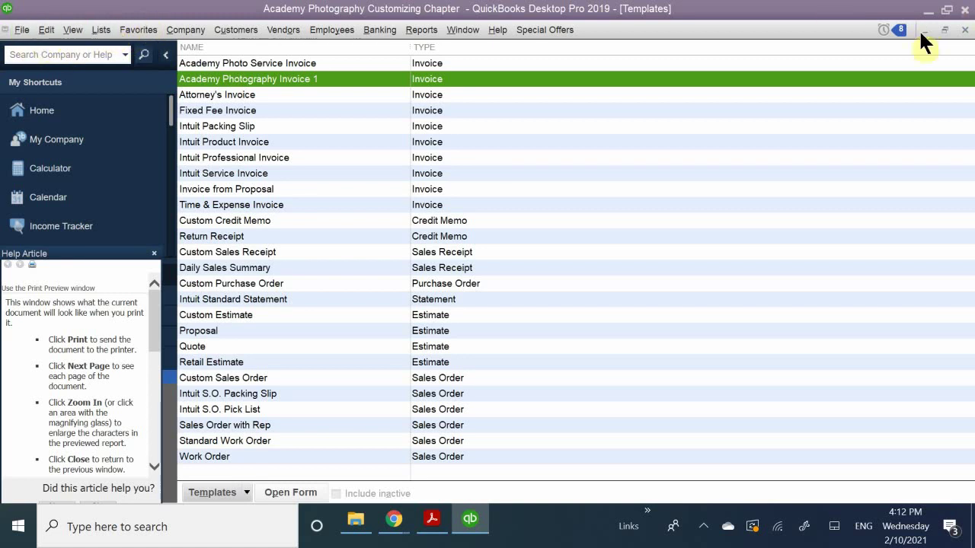
left_click(963, 30)
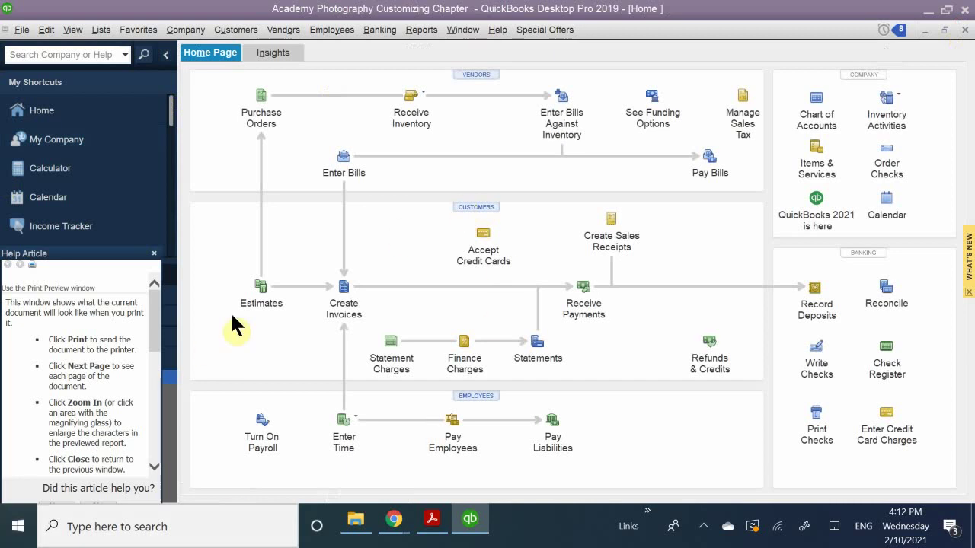
Start new invoice 2019-107 and switch it to the Academy Photography Invoice 1 template.
left_click(343, 283)
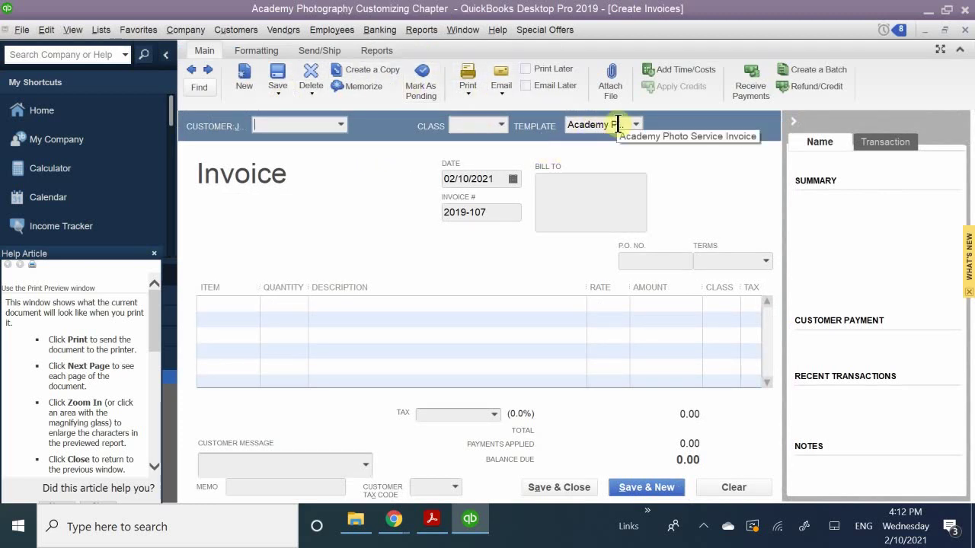
left_click(635, 124)
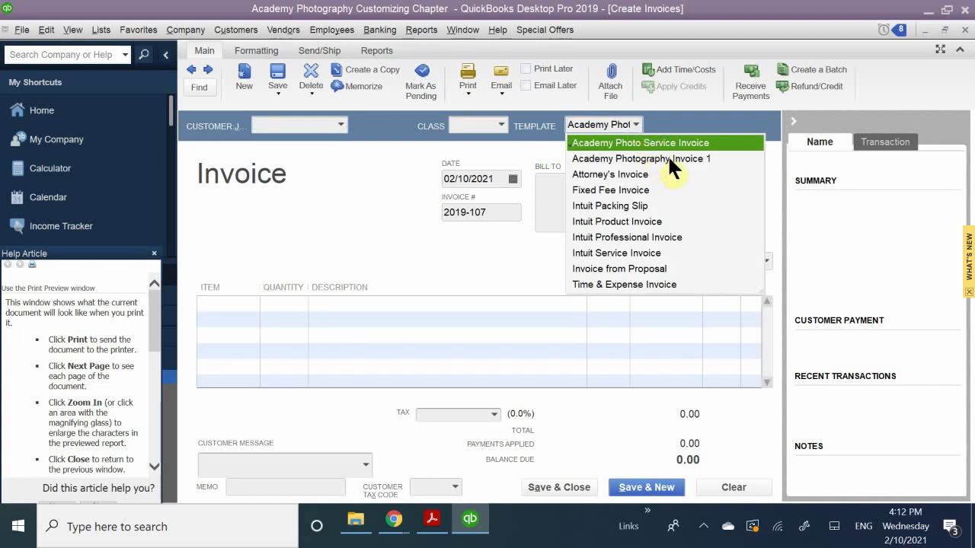
left_click(691, 159)
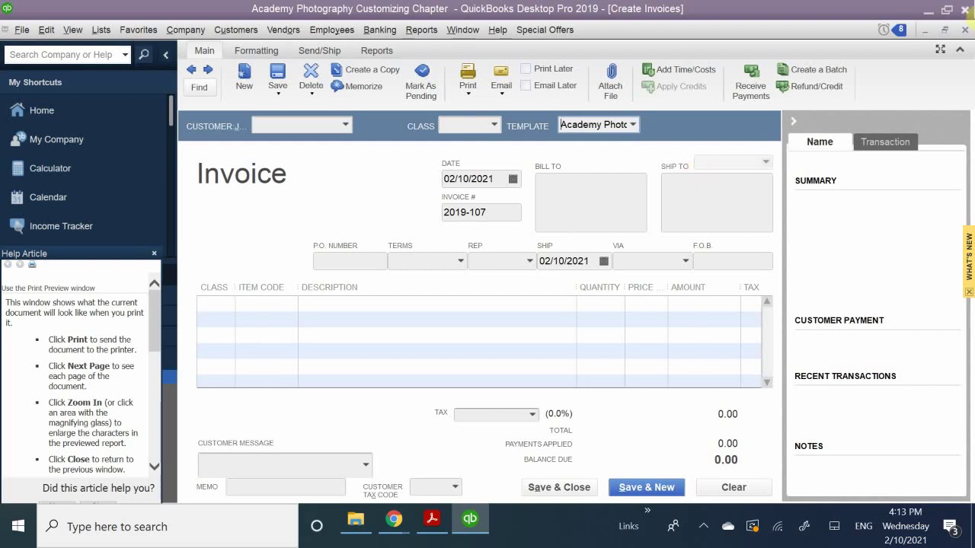
Close the Create Invoices window to return to the Home page.
left_click(965, 29)
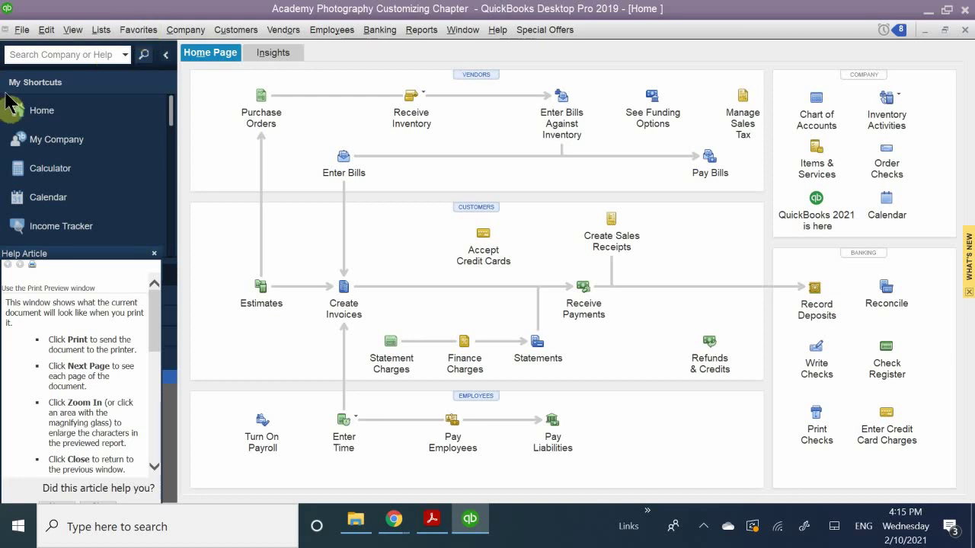
Open Company > Set Up Users and Passwords > Set Up Users to bring up the admin login.
left_click(191, 28)
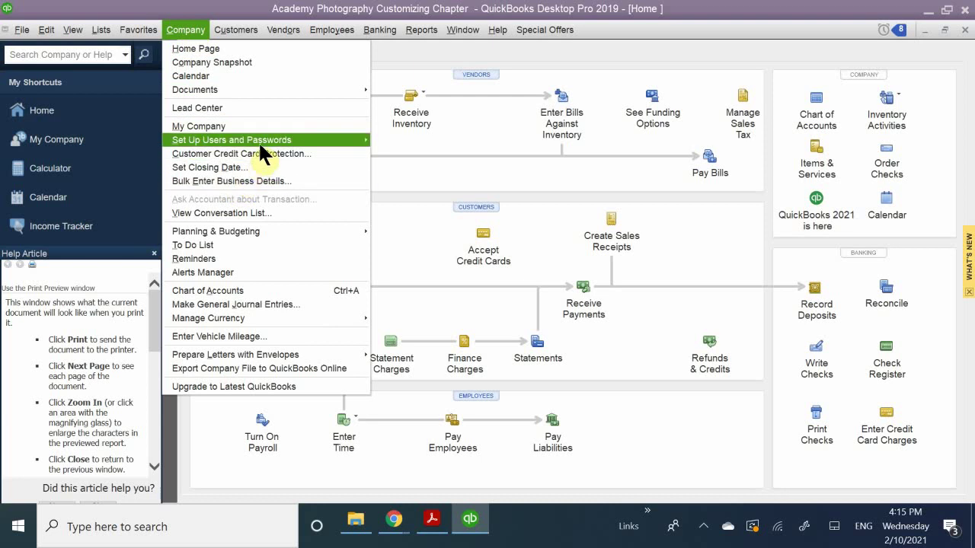
mouse_move(273, 143)
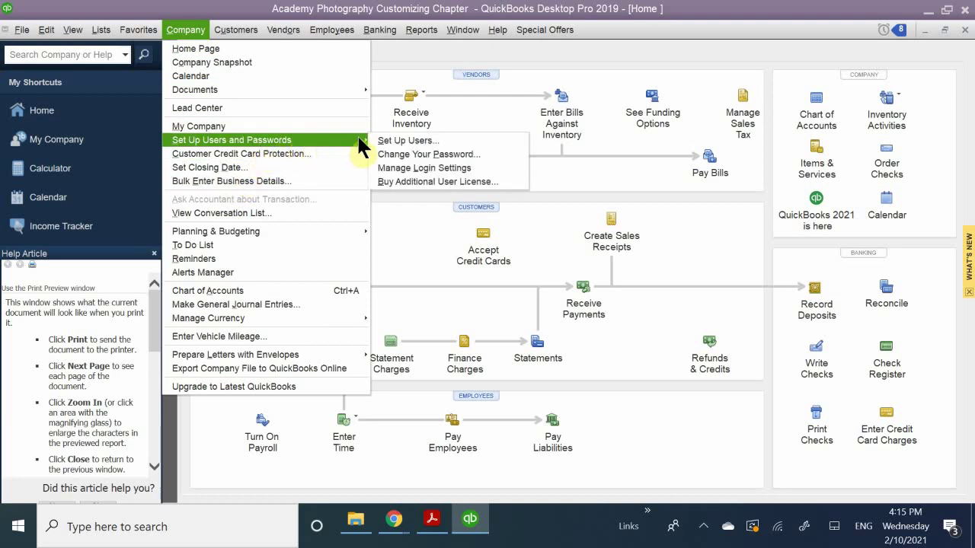
left_click(391, 140)
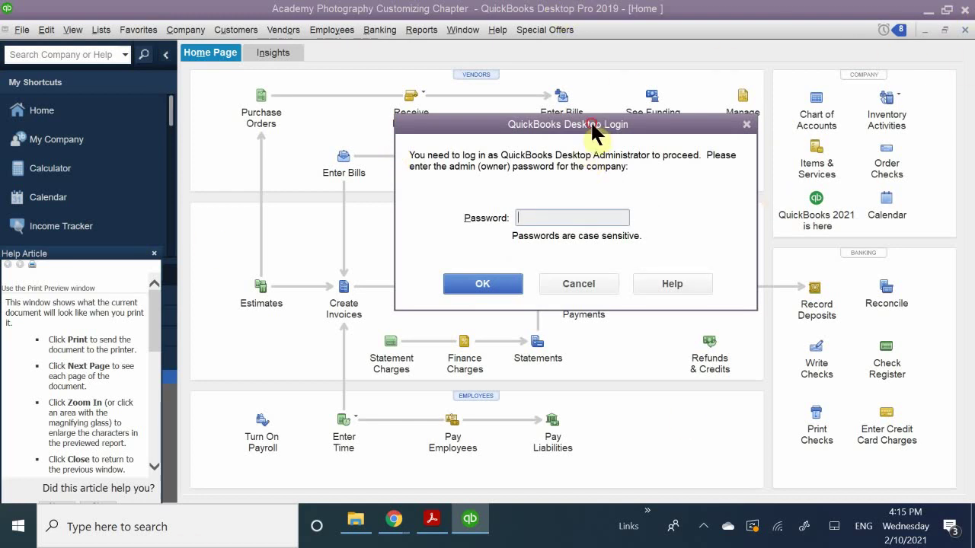
left_click_drag(594, 130, 532, 104)
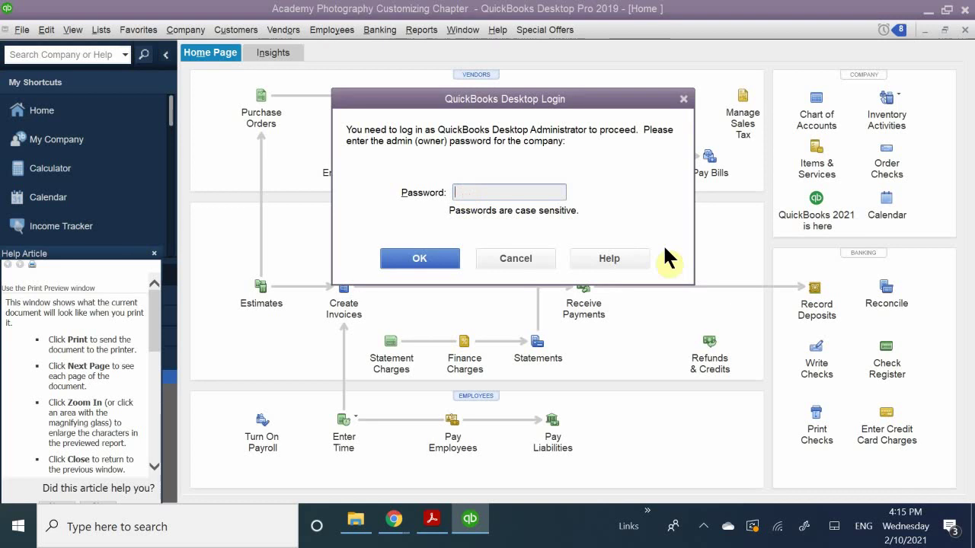
Enter the admin password, dismiss the invalid-password warning, and retype it with Caps Lock corrected.
type("a")
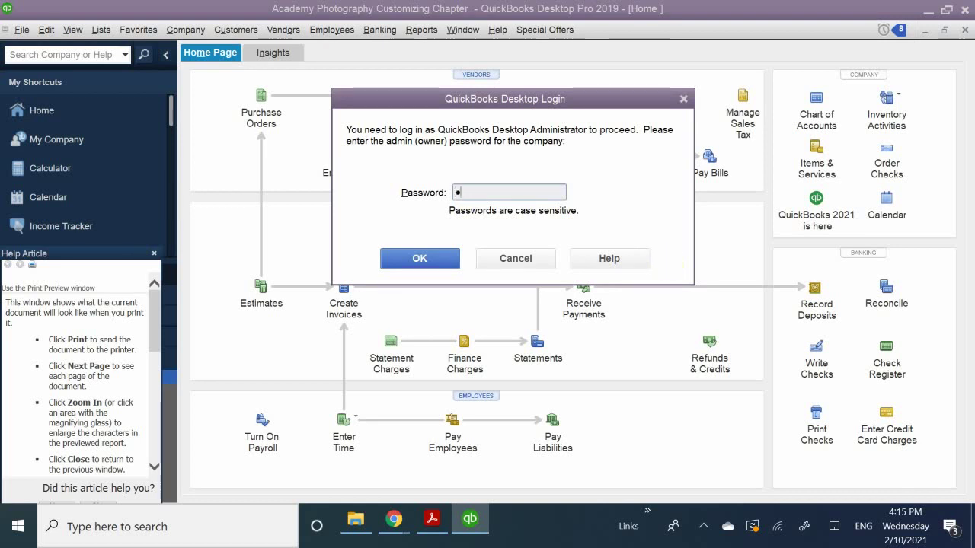
key("BackSpace")
key("Caps_Lock")
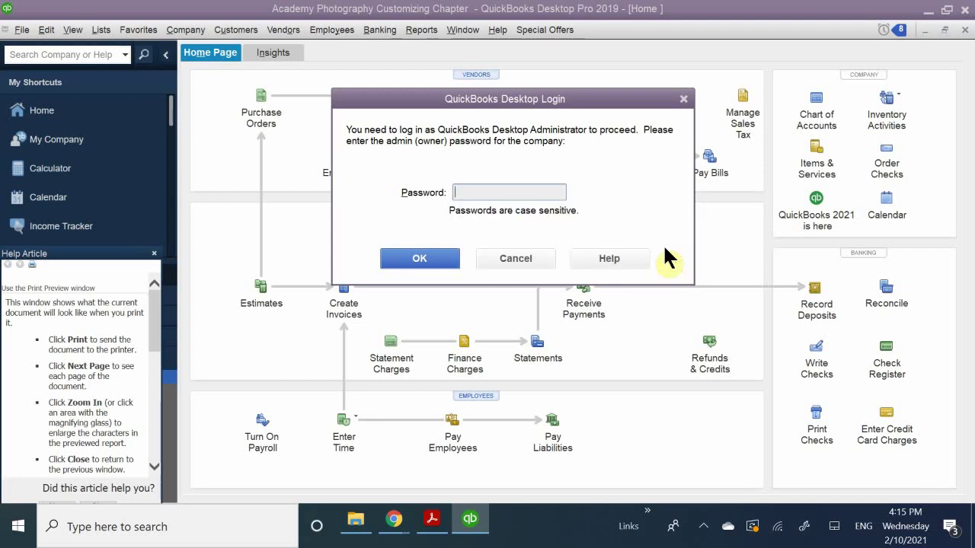
type("a")
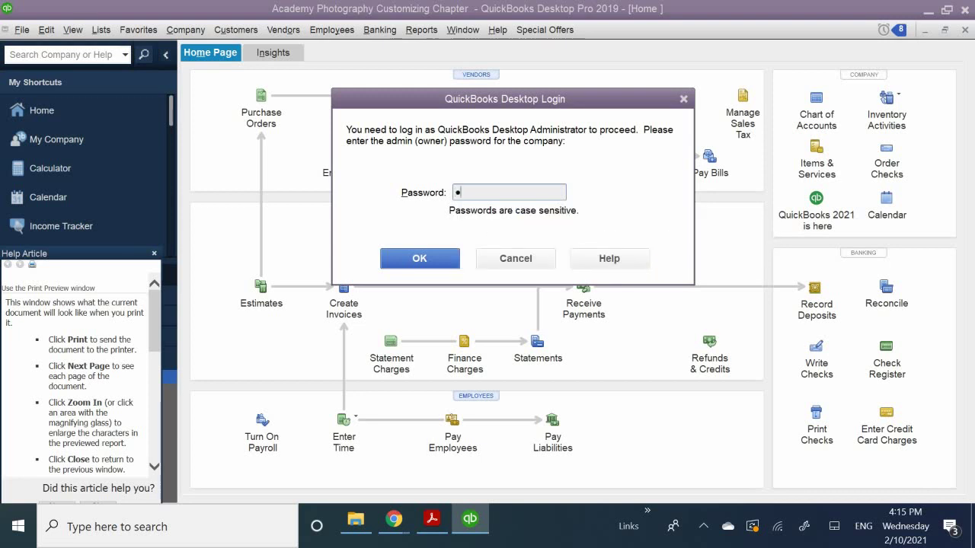
type("********")
key("Return")
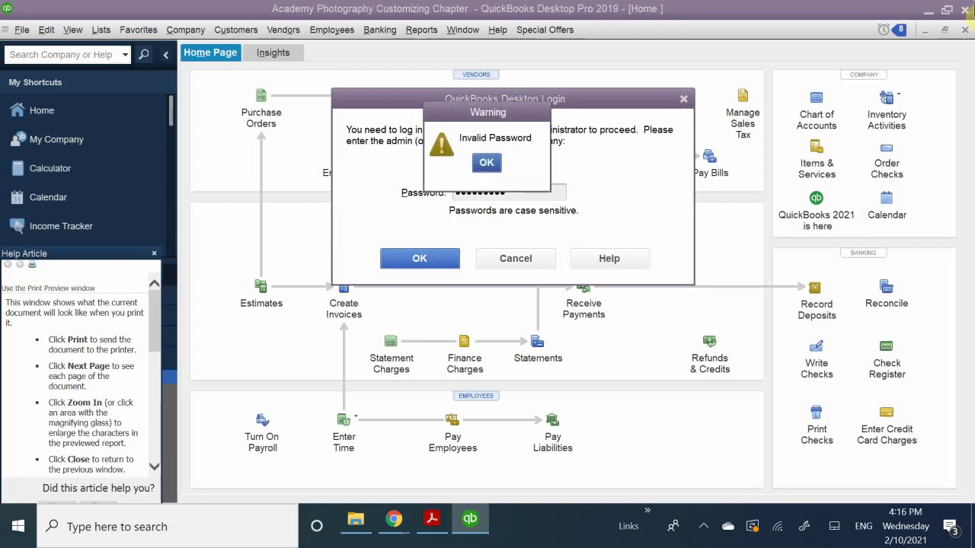
left_click(486, 162)
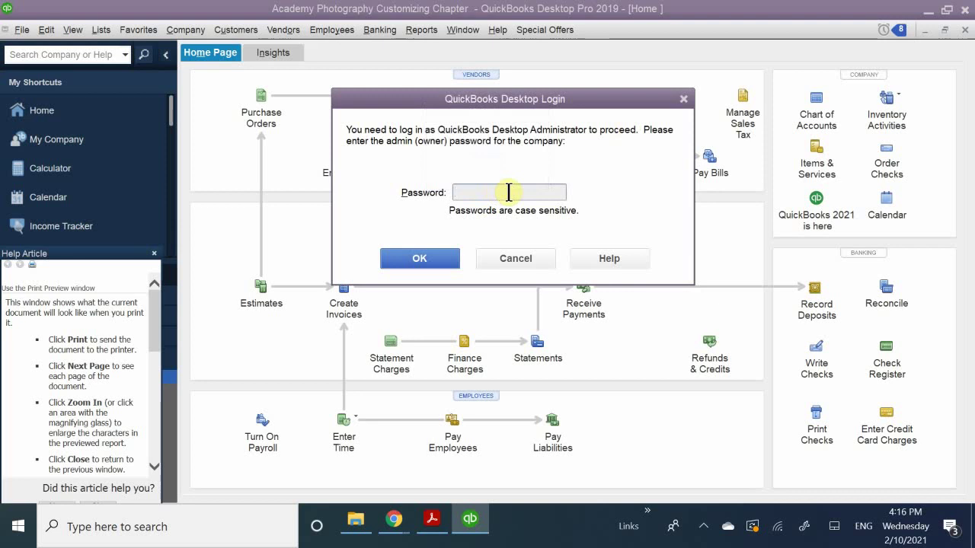
key("Caps_Lock")
key("Caps_Lock")
type("a")
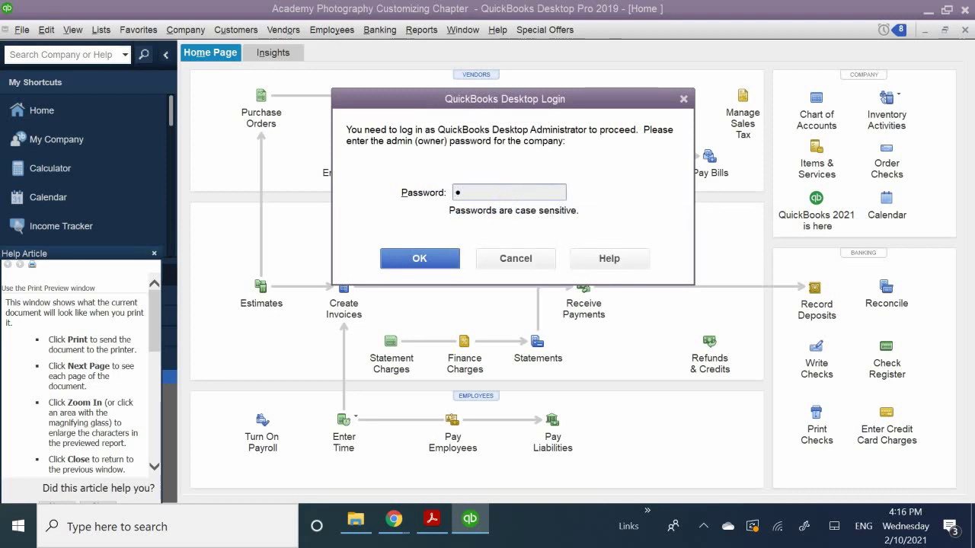
type("aaaaaaaa")
Log in as Admin and choose Add User in the User List.
key("Return")
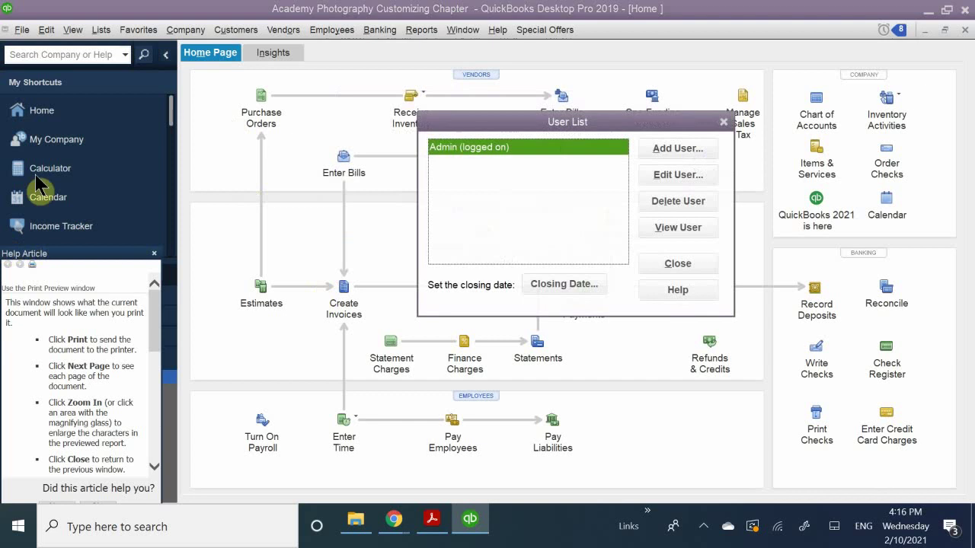
left_click_drag(469, 119, 345, 133)
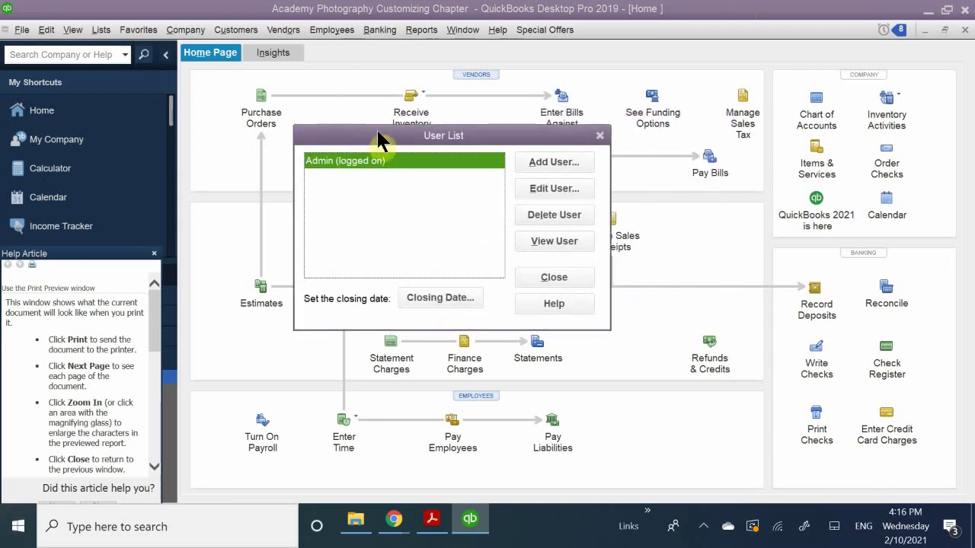
left_click_drag(419, 134, 408, 96)
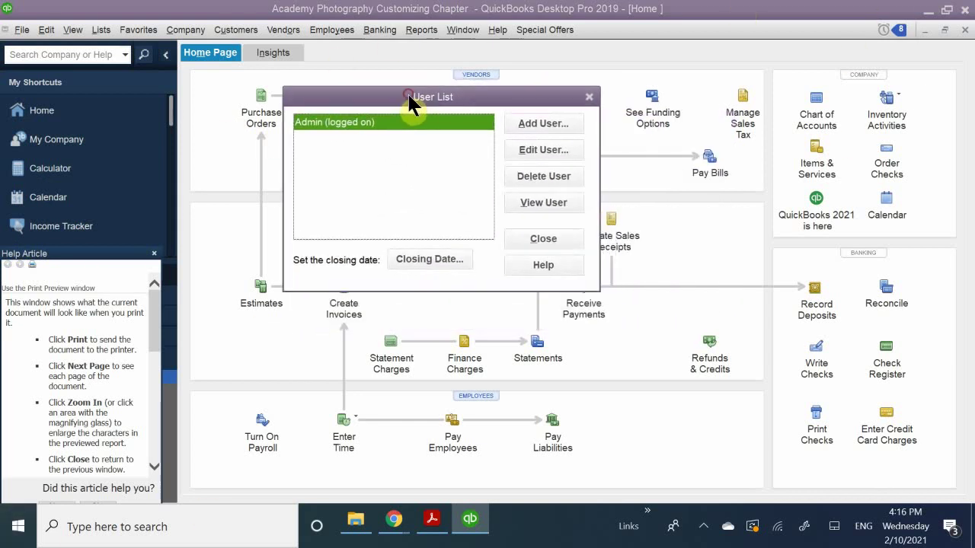
left_click(549, 122)
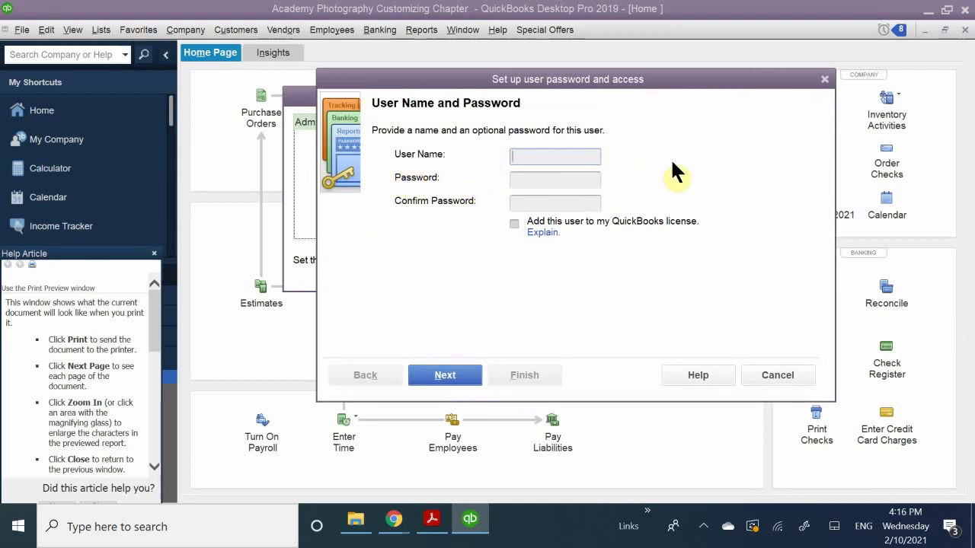
Name the new user HR and enter and confirm its password.
type("G")
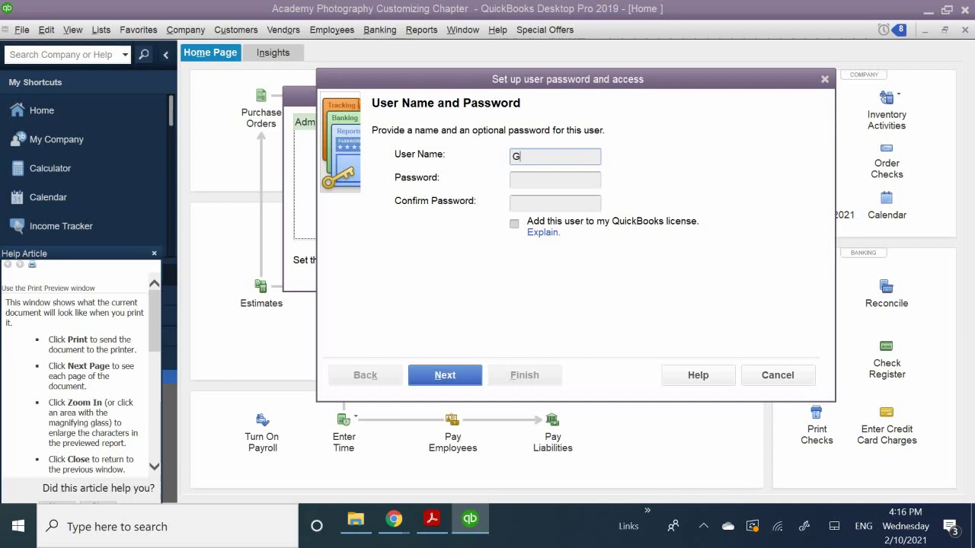
key("BackSpace")
type("HR")
left_click(517, 178)
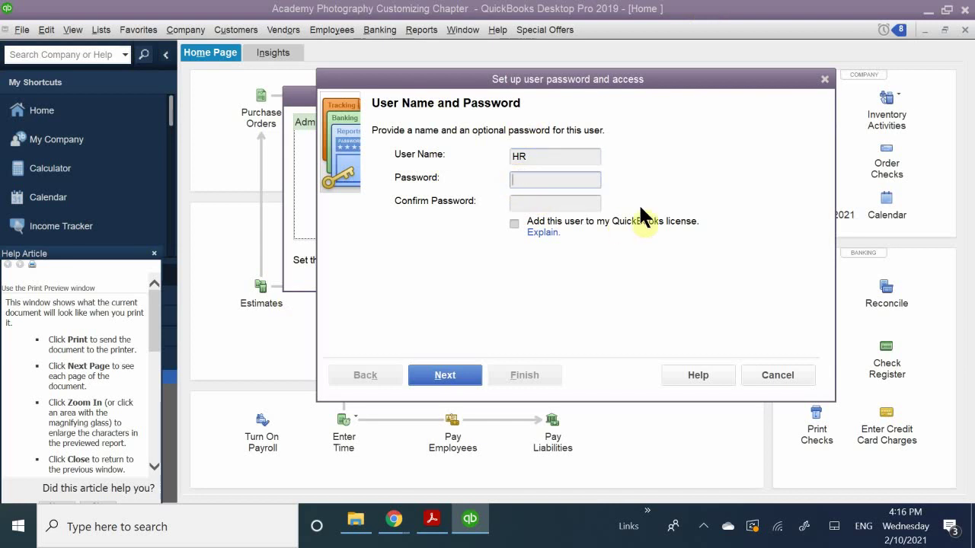
type("hr")
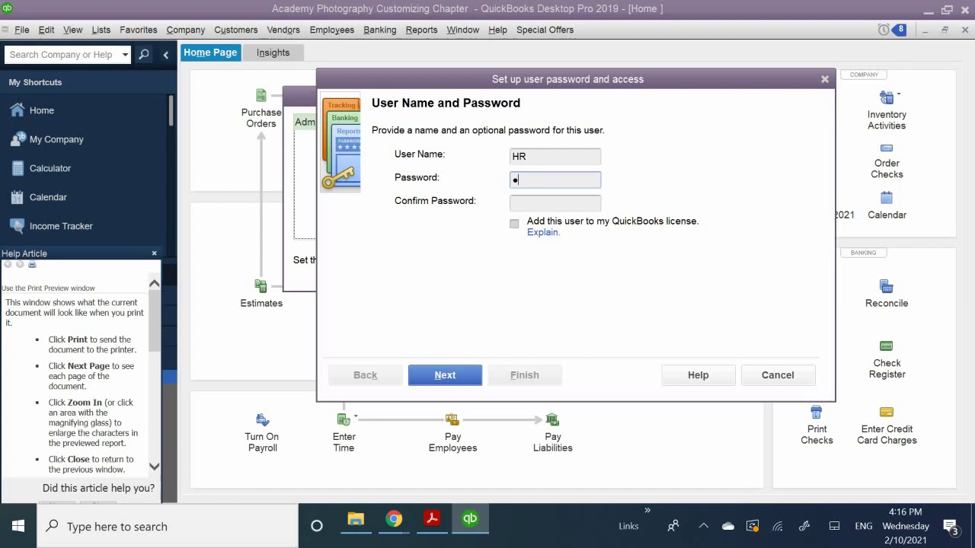
type("12345")
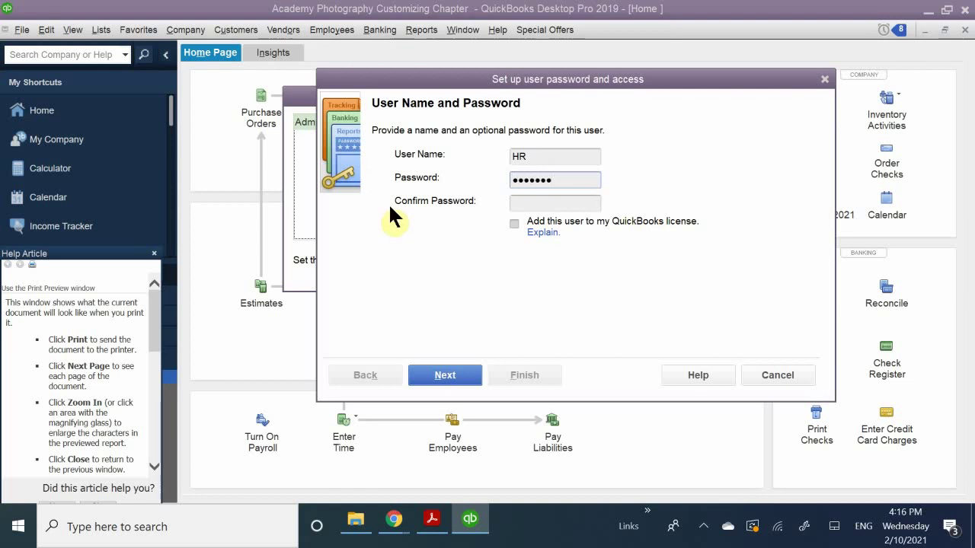
left_click(526, 201)
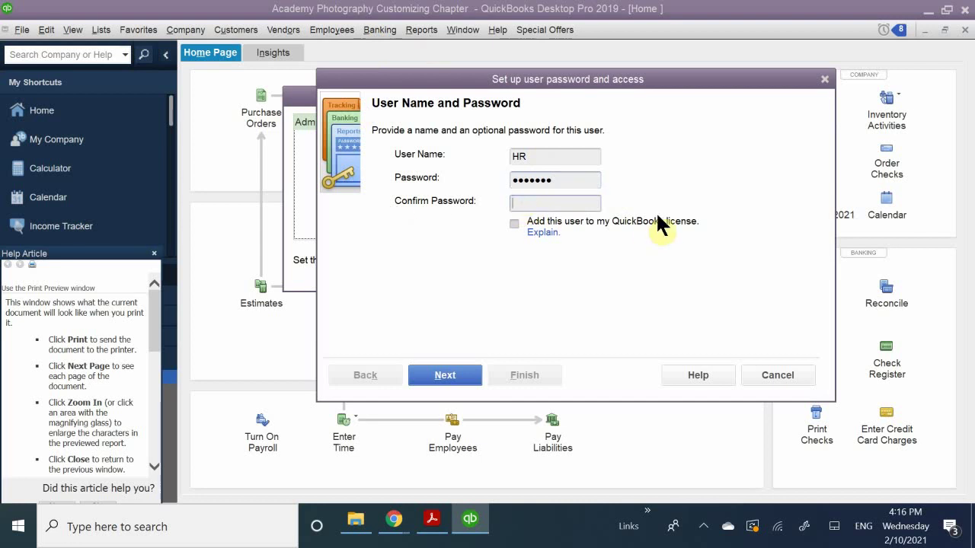
type("12")
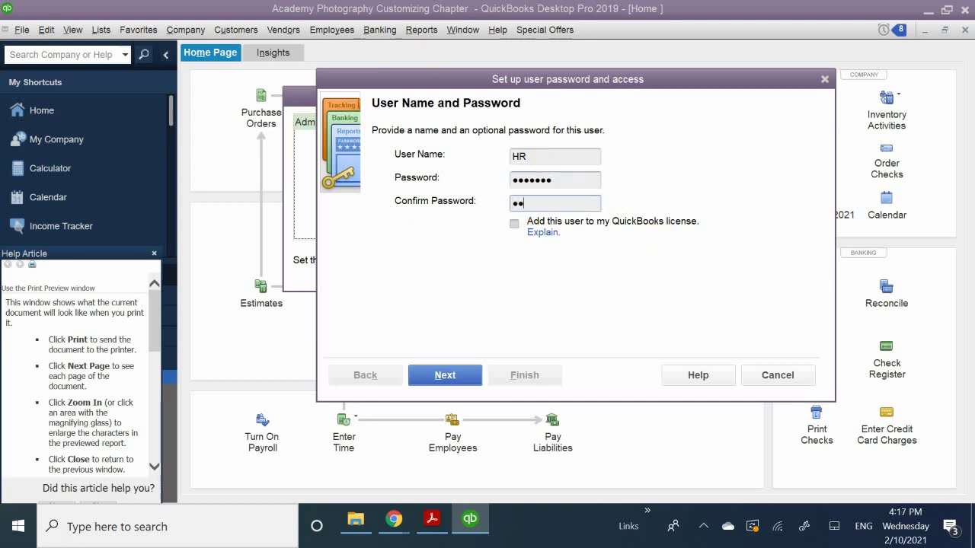
type("34567")
left_click(454, 373)
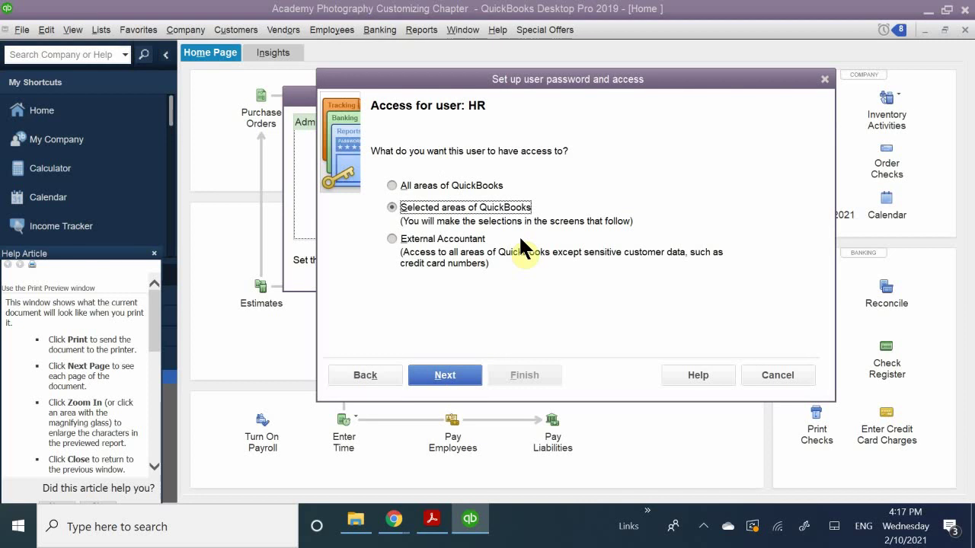
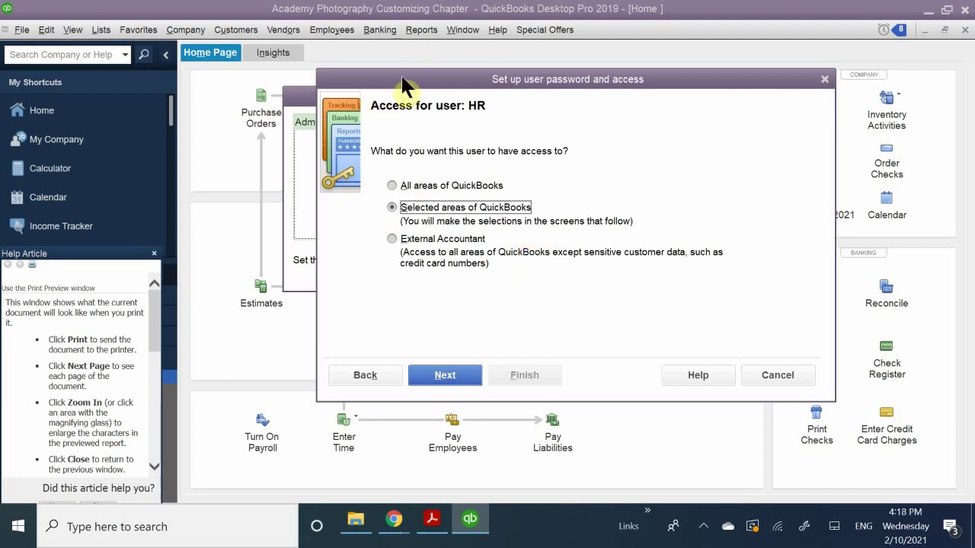
Move the 'Set up user password and access' dialog up and left, keeping 'Selected areas of QuickBooks' chosen.
left_click_drag(409, 80, 386, 55)
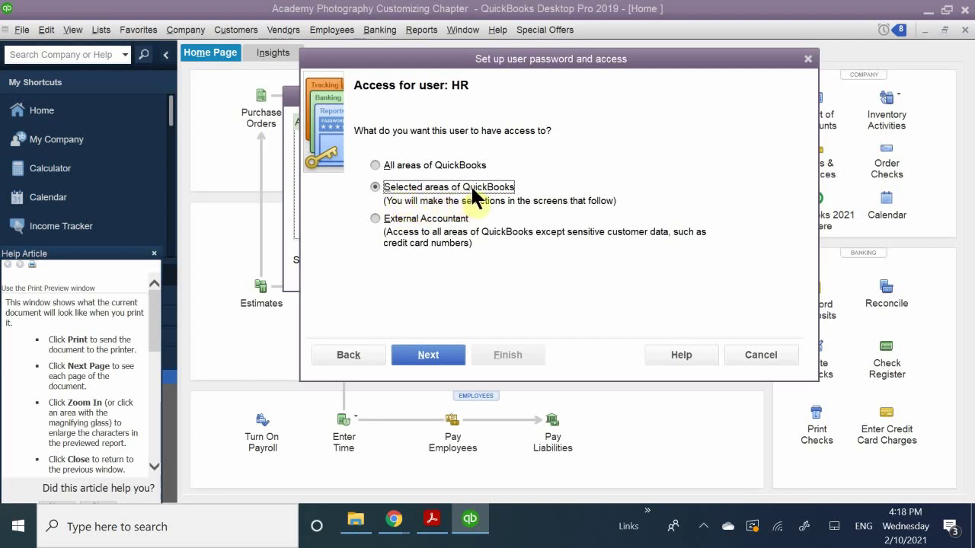
Leave No Access on Sales and Accounts Receivable and on Purchases and Accounts Payable.
left_click(432, 346)
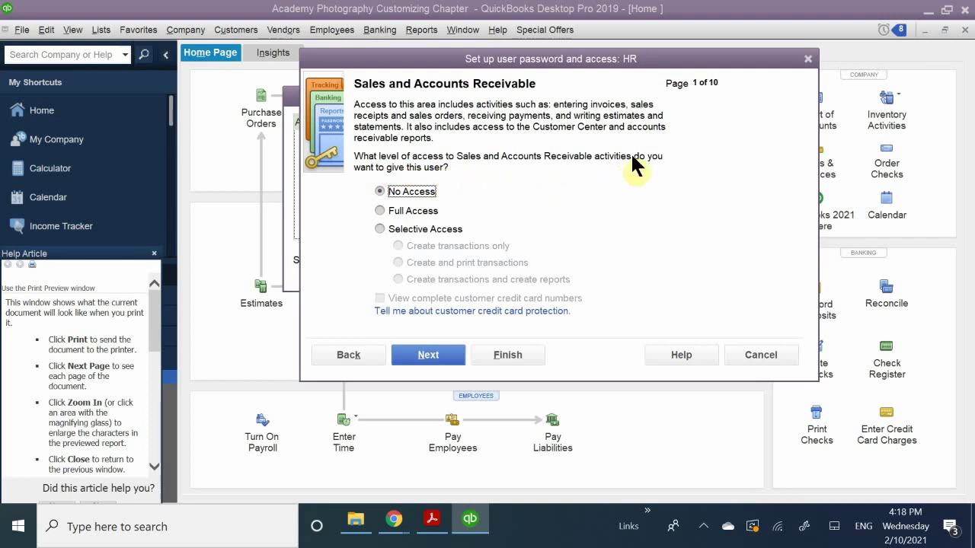
left_click(401, 192)
left_click(434, 356)
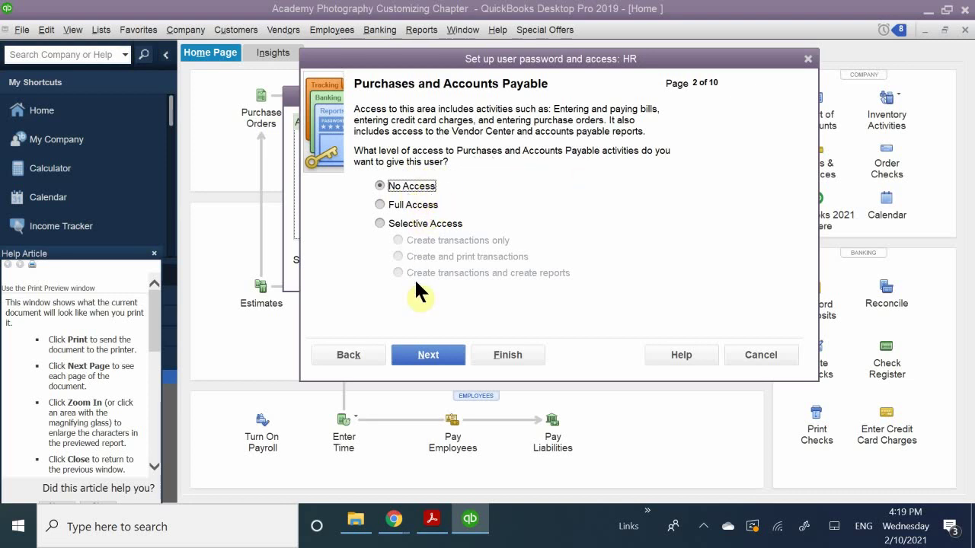
left_click(429, 356)
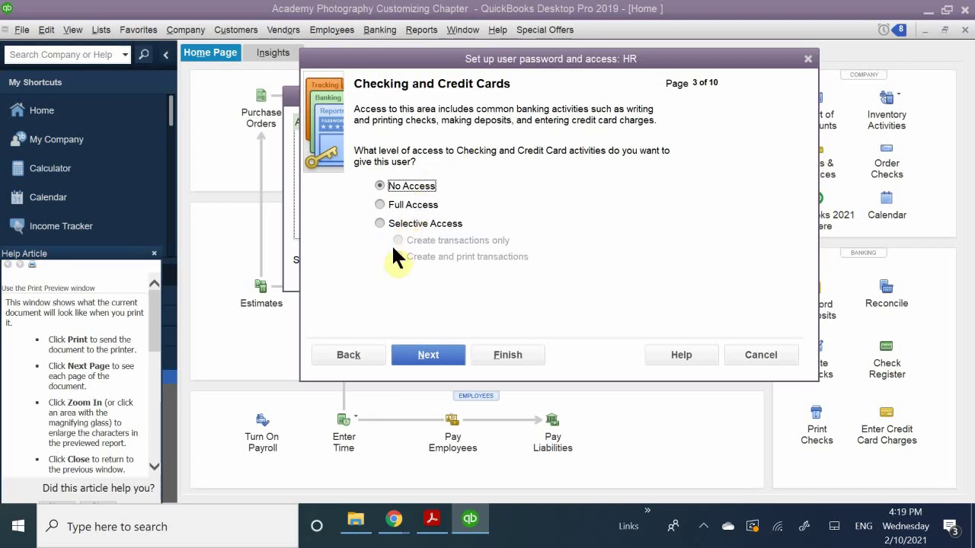
Set Checking and Credit Cards to Selective Access with 'Create and print transactions'.
left_click(395, 223)
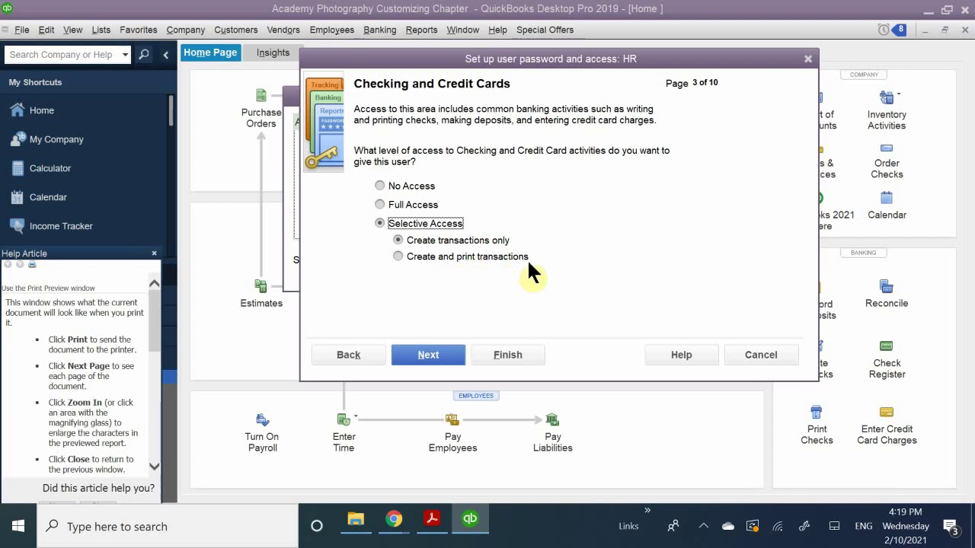
left_click(398, 256)
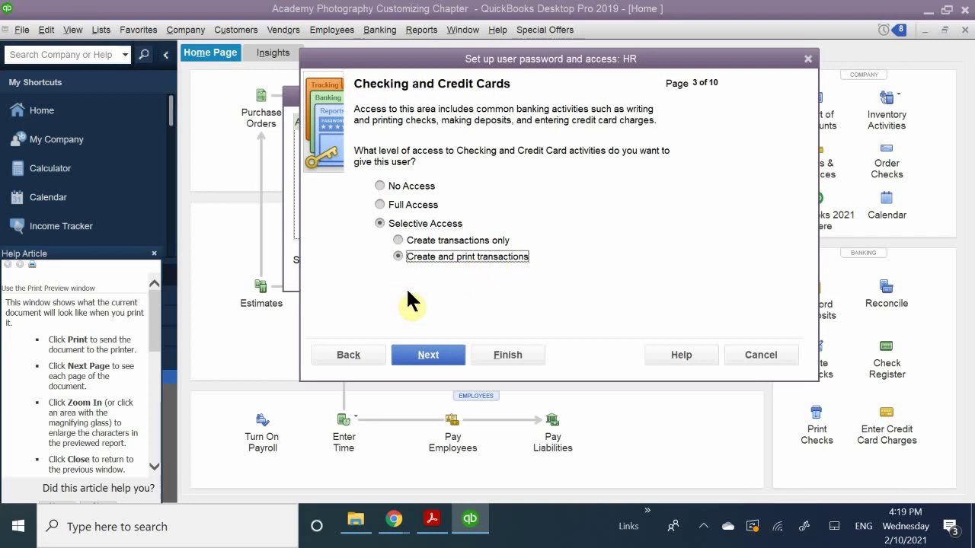
left_click(427, 356)
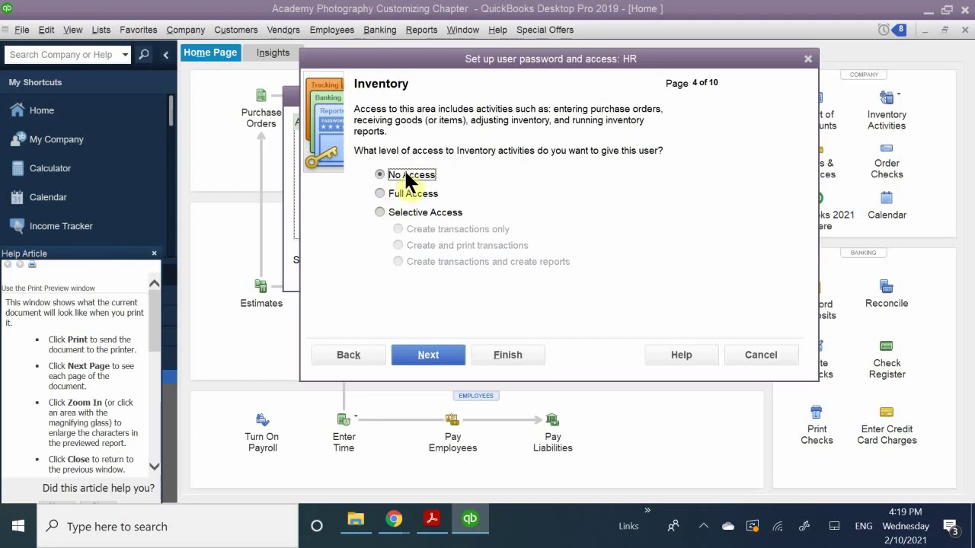
Skip Inventory at No Access; grant Full Access to Time Tracking, Payroll and Employees, and Sensitive Accounting Activities.
left_click(417, 356)
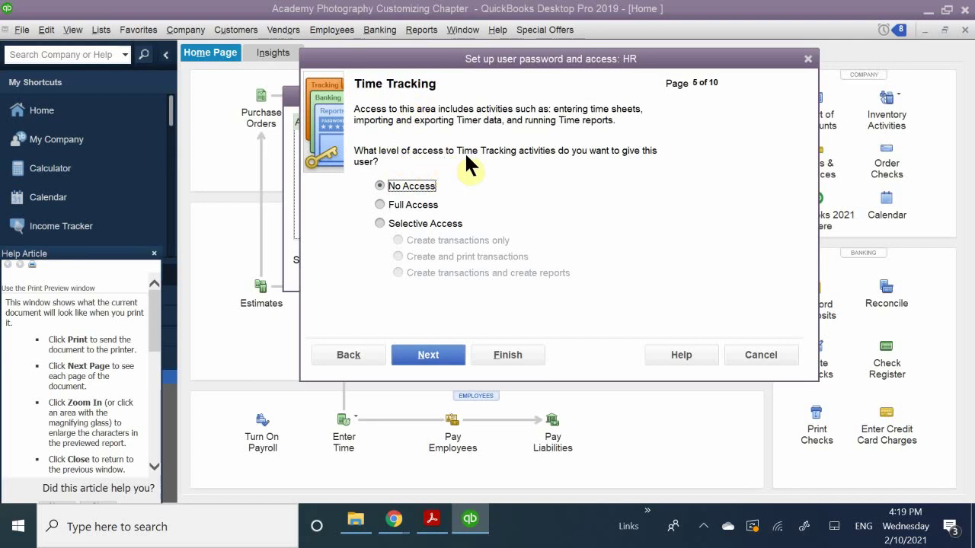
left_click(412, 205)
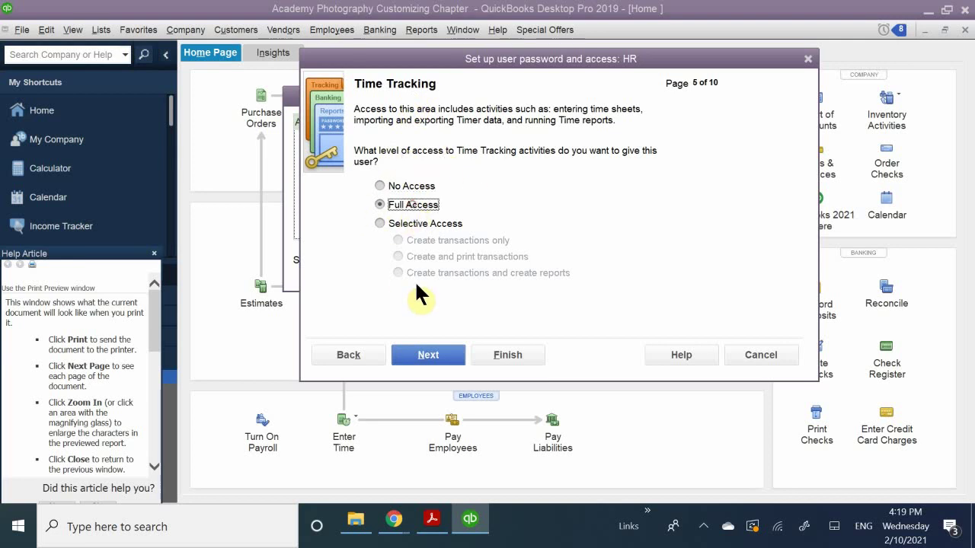
left_click(419, 354)
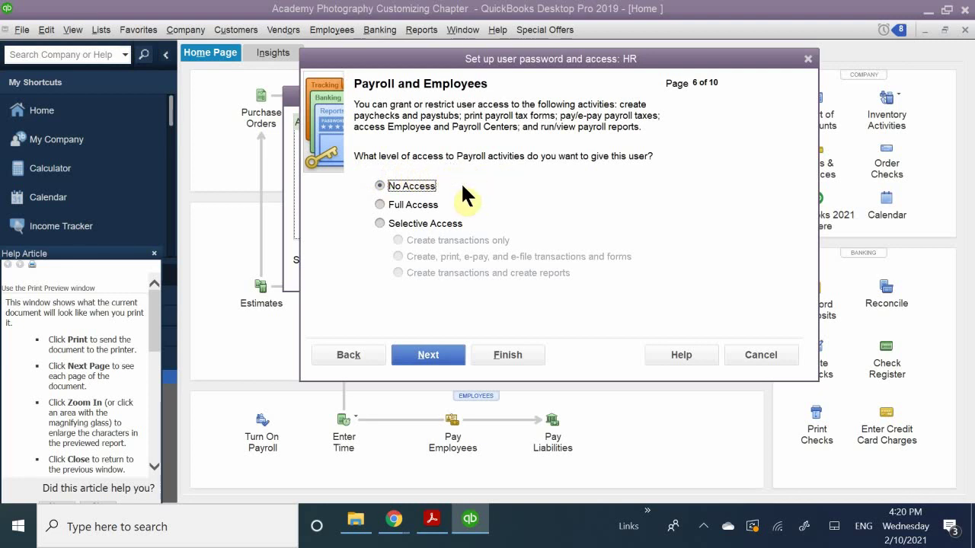
left_click(415, 205)
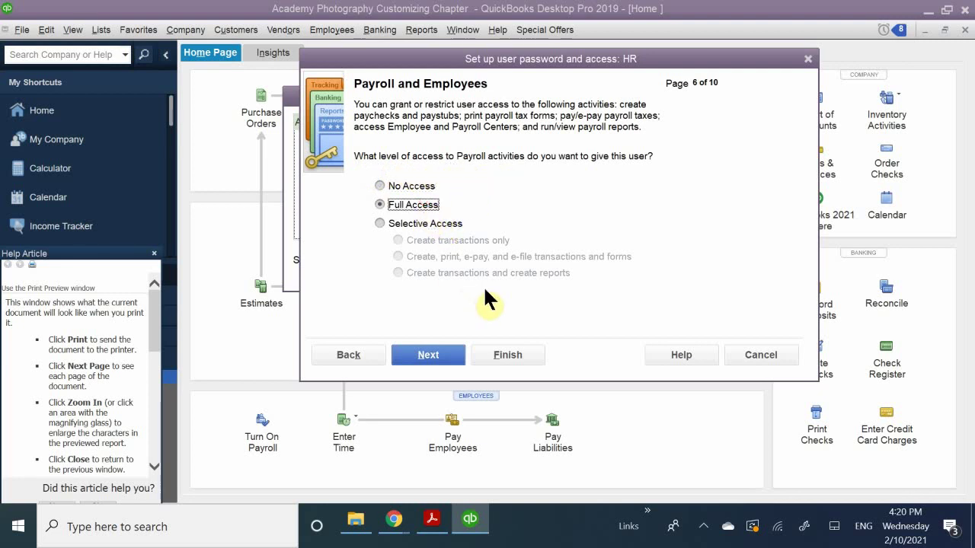
left_click(426, 356)
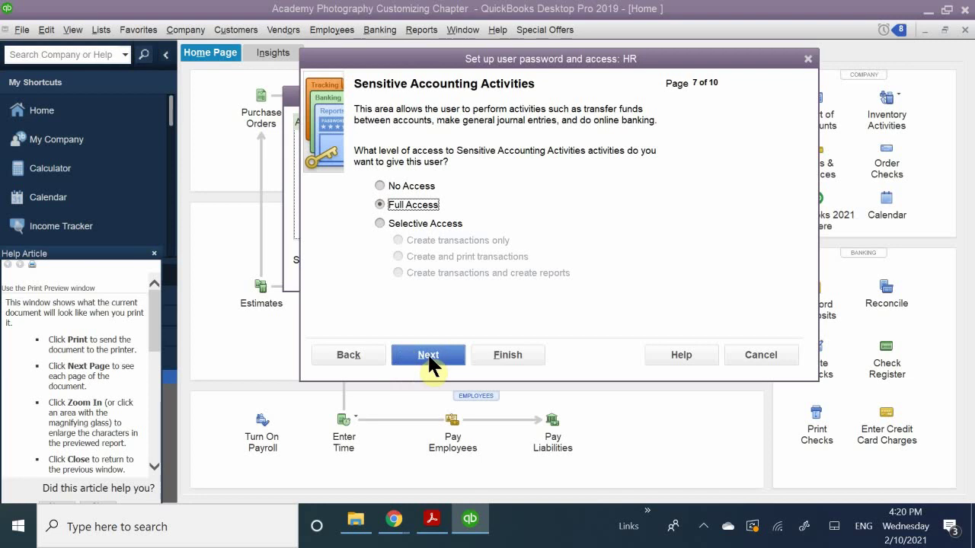
left_click(428, 352)
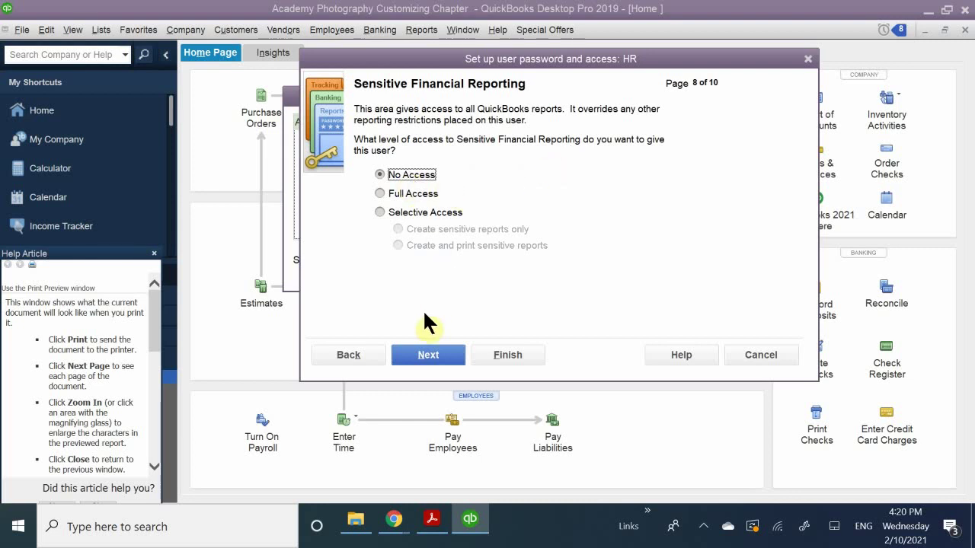
Keep Sensitive Financial Reporting at No Access and advance to the next page.
left_click(425, 356)
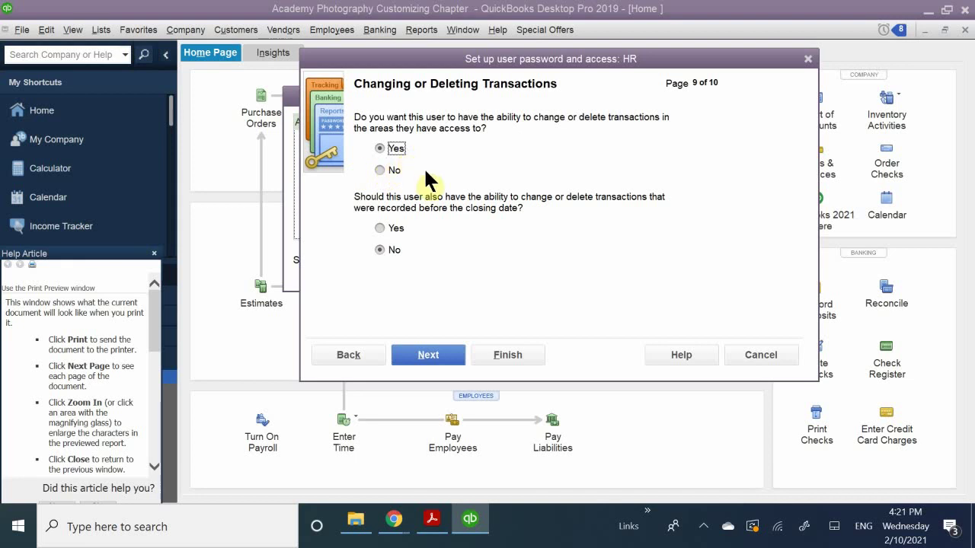
Keep Yes for changing transactions and No for closed-period transactions, reaching the summary page.
key("XF86AudioLowerVolume")
left_click(396, 249)
left_click(427, 355)
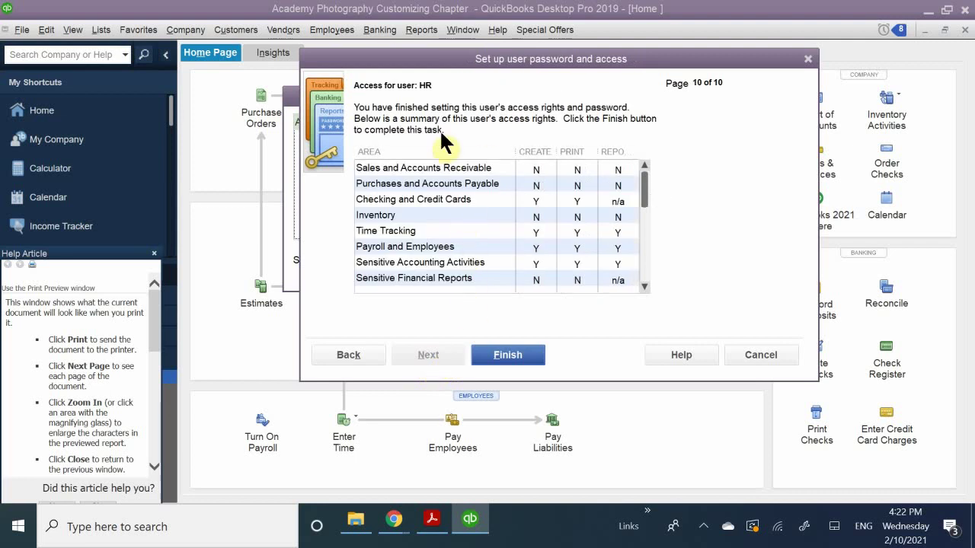
Review HR's access summary and finish saving the HR user.
scroll(423, 180, "down", 1)
left_click(510, 355)
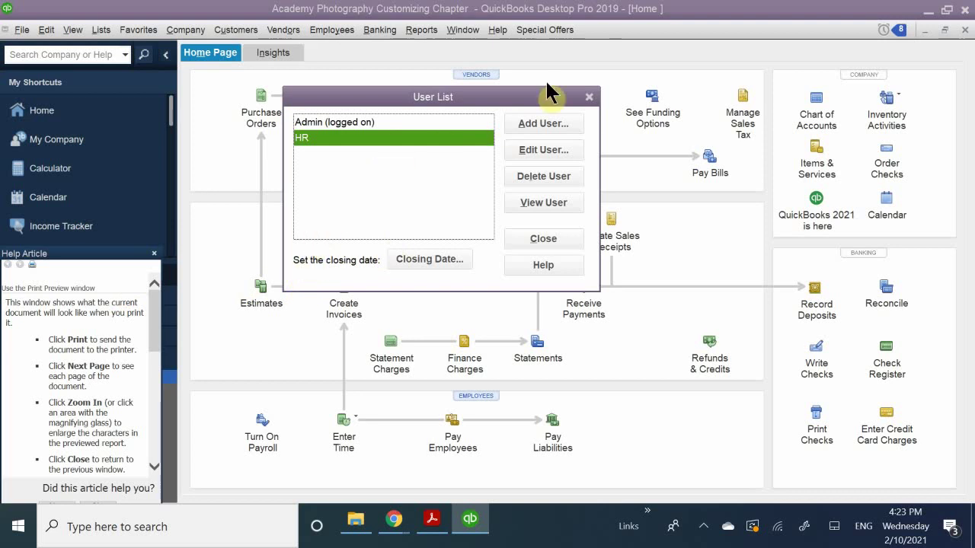
Close the User List window to return to the QuickBooks Home page.
left_click(589, 98)
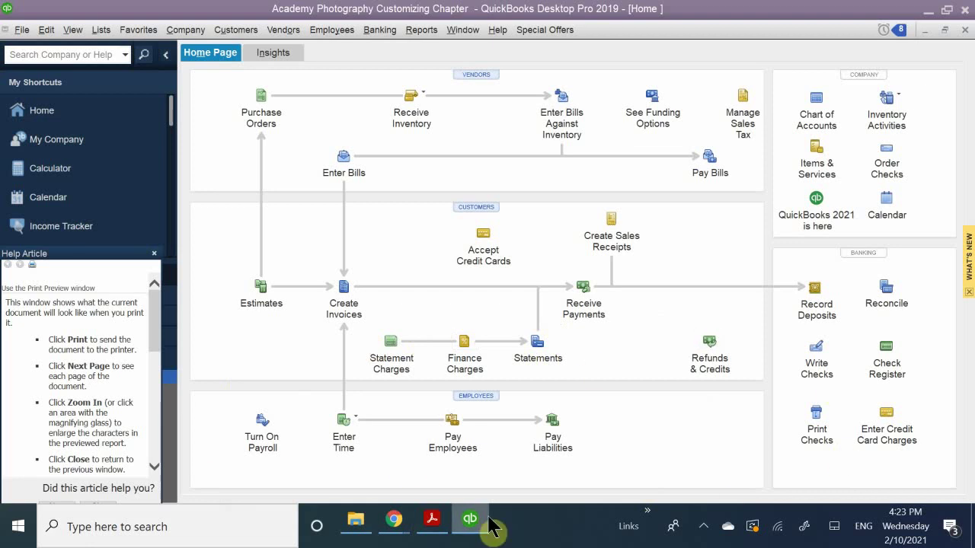
mouse_move(396, 523)
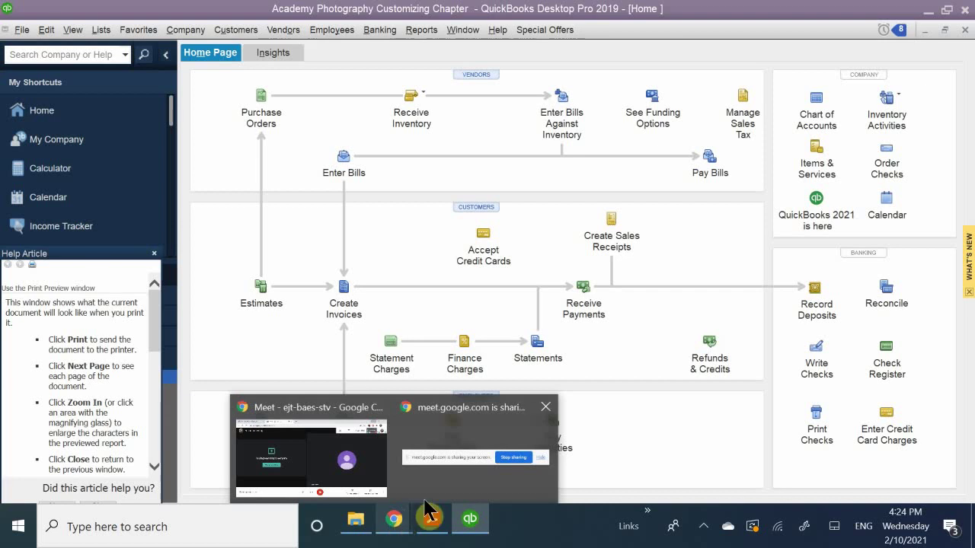
Bring QB CH 7.pdf forward in Acrobat and scroll to the Review Questions on page 22.
mouse_move(436, 524)
left_click(433, 465)
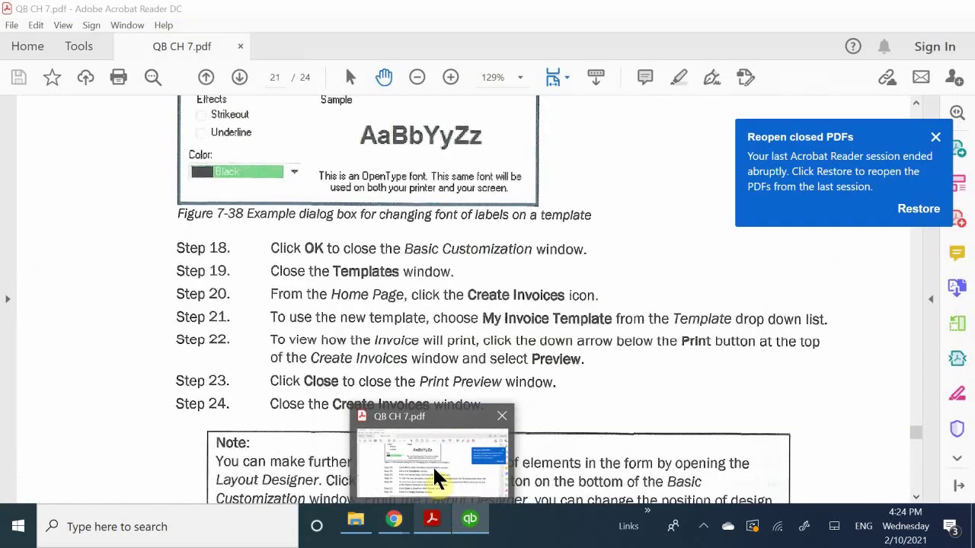
scroll(460, 257, "down", 5)
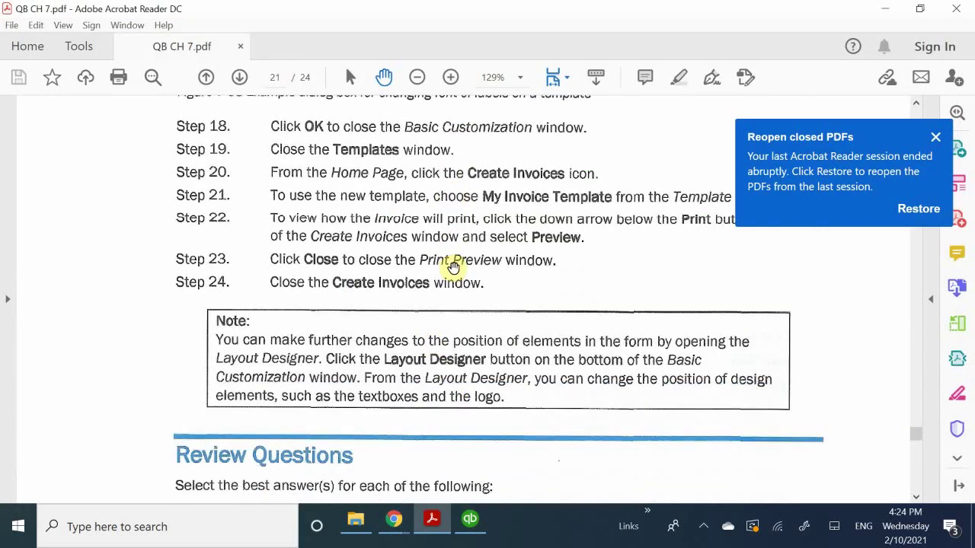
scroll(453, 268, "down", 10)
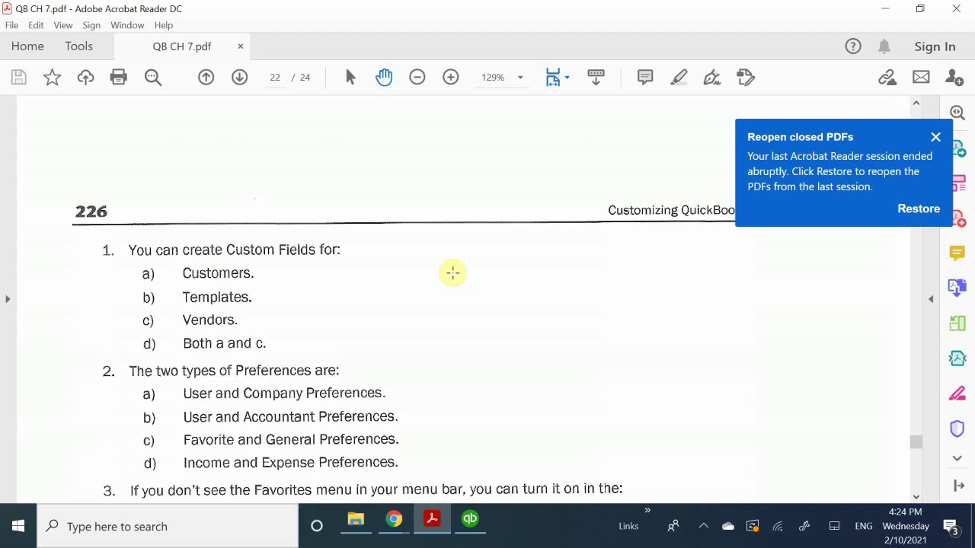
scroll(452, 273, "down", 1)
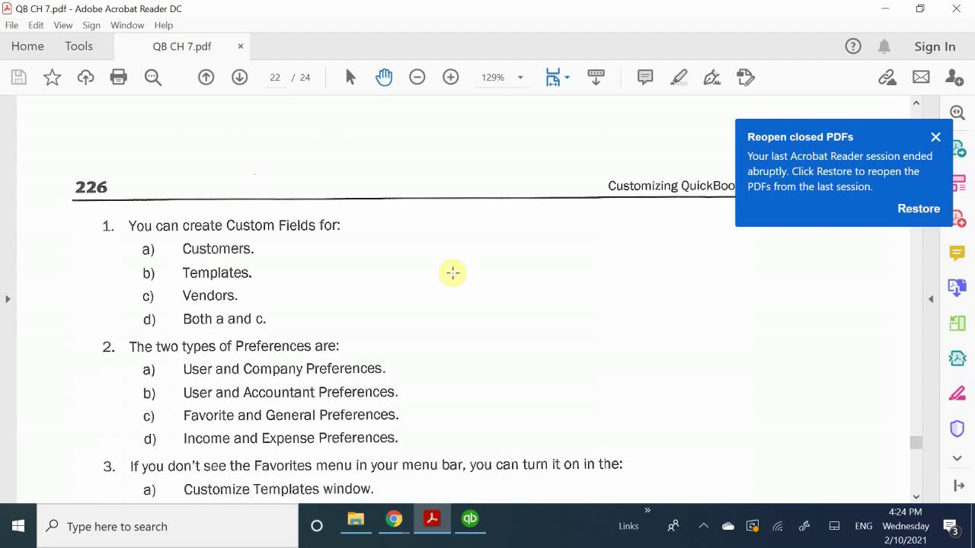